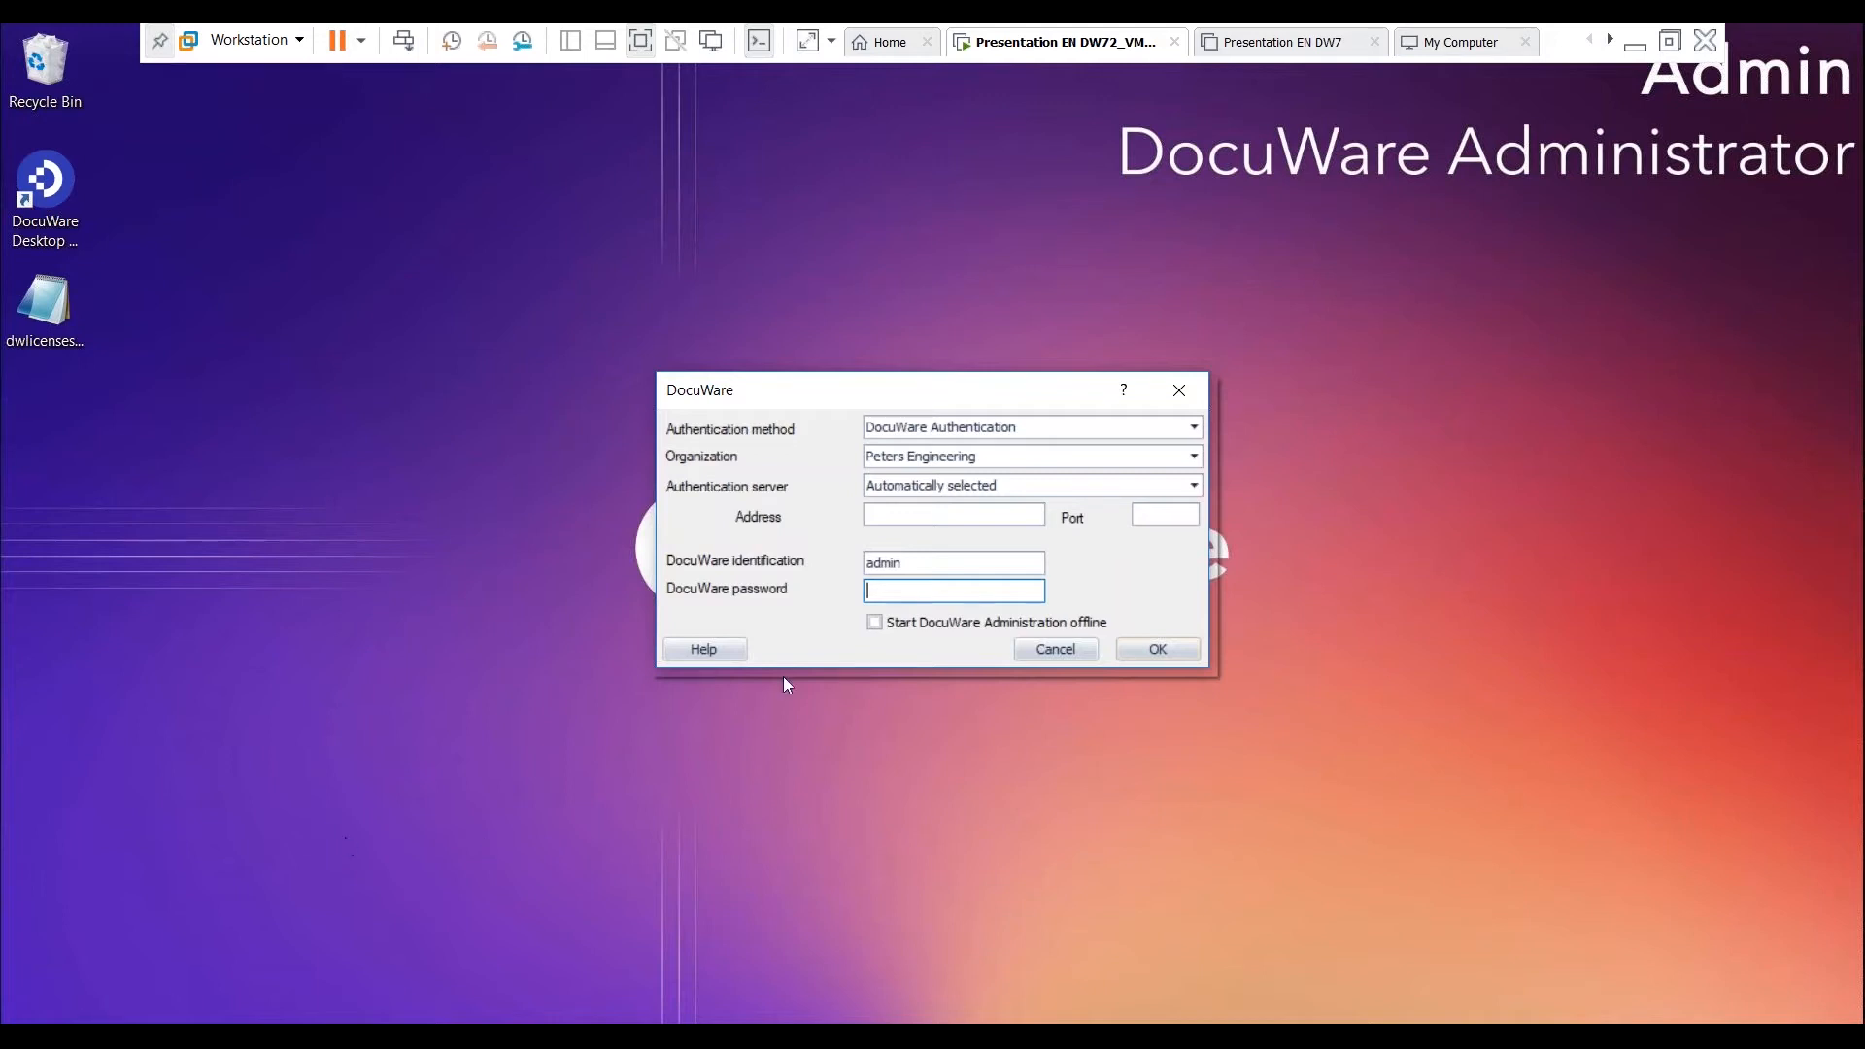
- Log in to DocuWare Administration with the admin identification and the account password
double_click(898, 560)
left_click(895, 592)
type("admin")
key("Return")
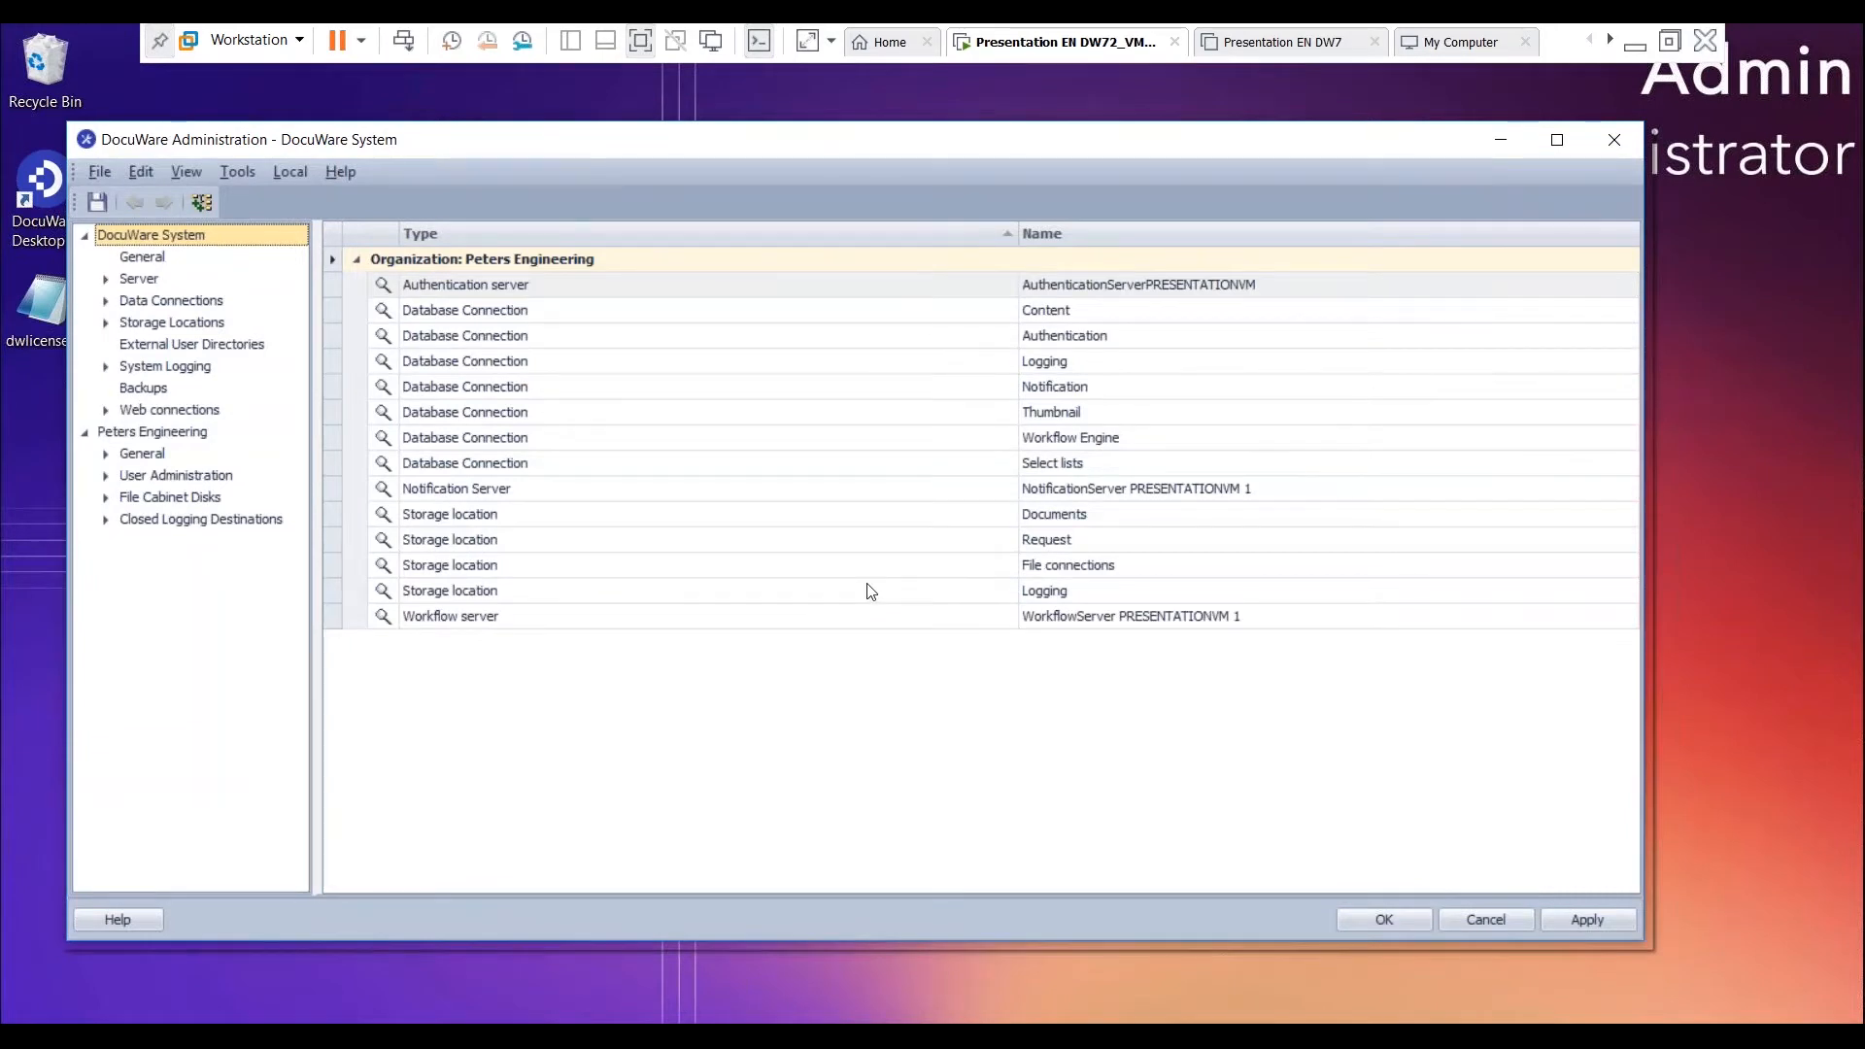
- Open the Licenses settings of the Peters Engineering organization and review the client, server and module licenses
left_click(108, 455)
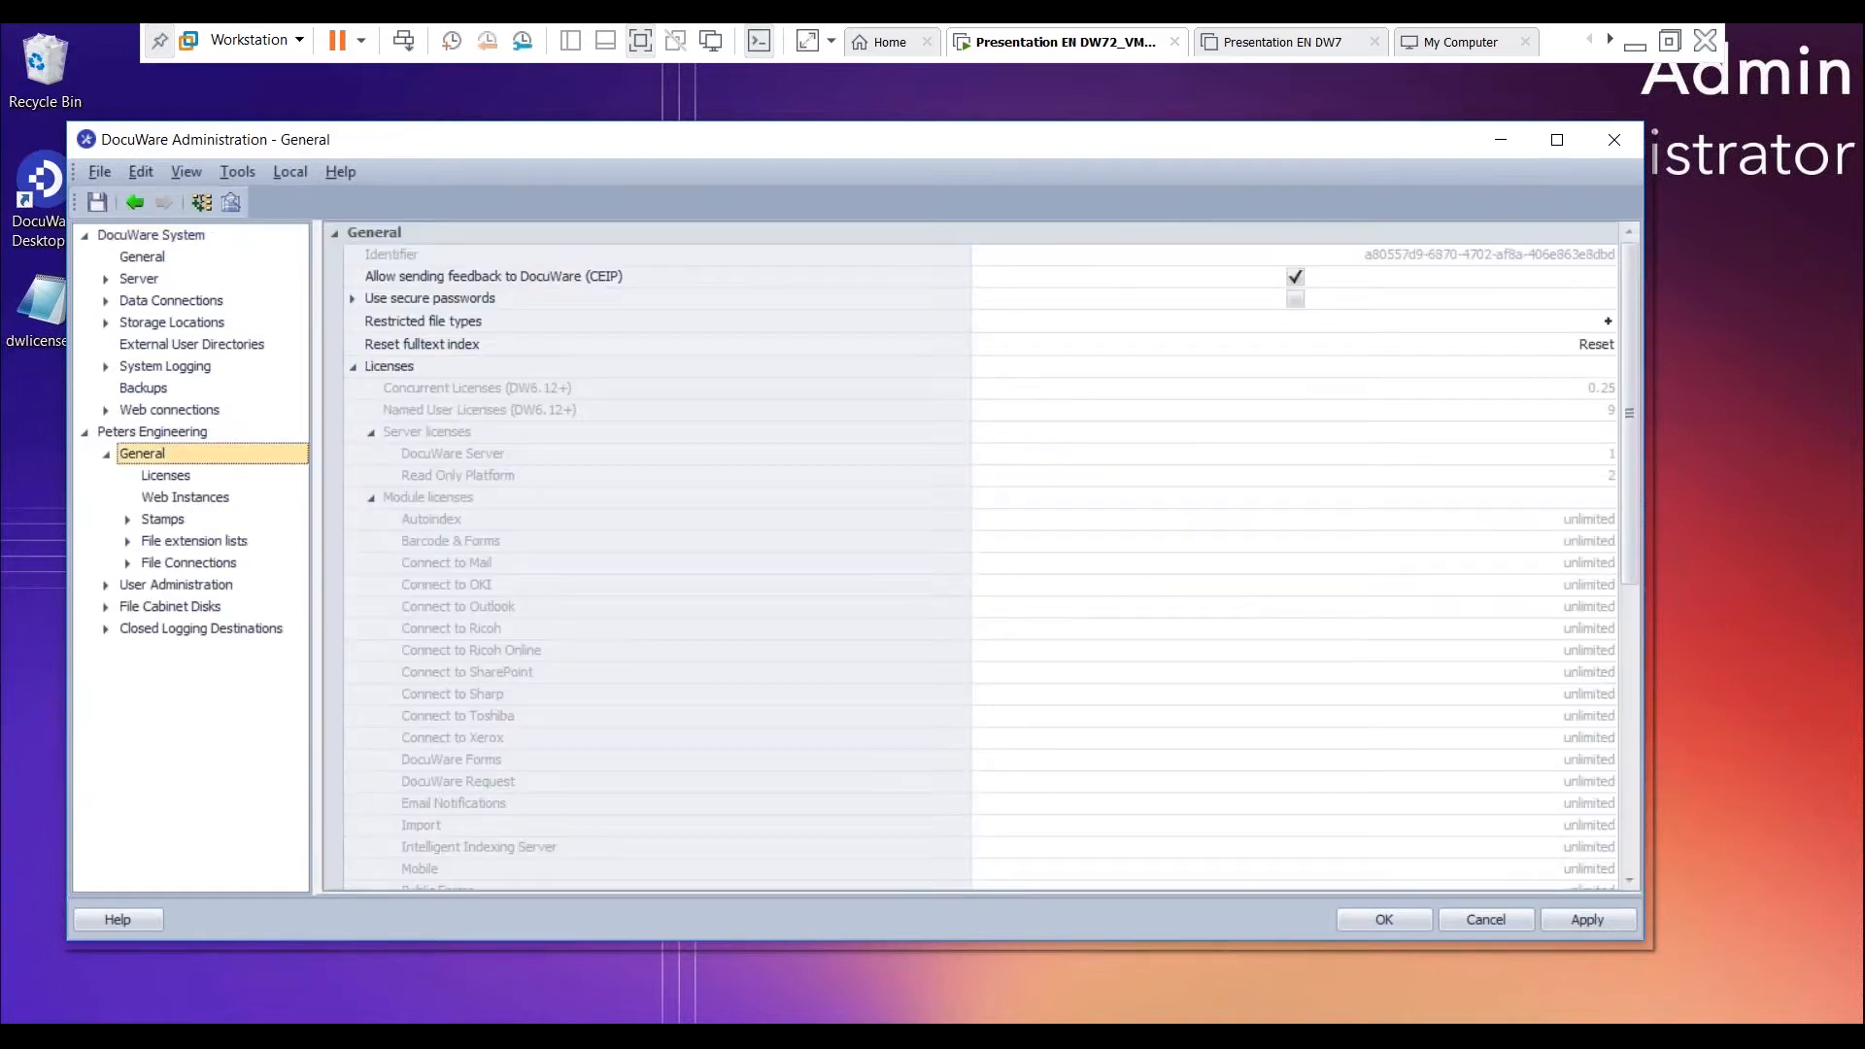
left_click(165, 475)
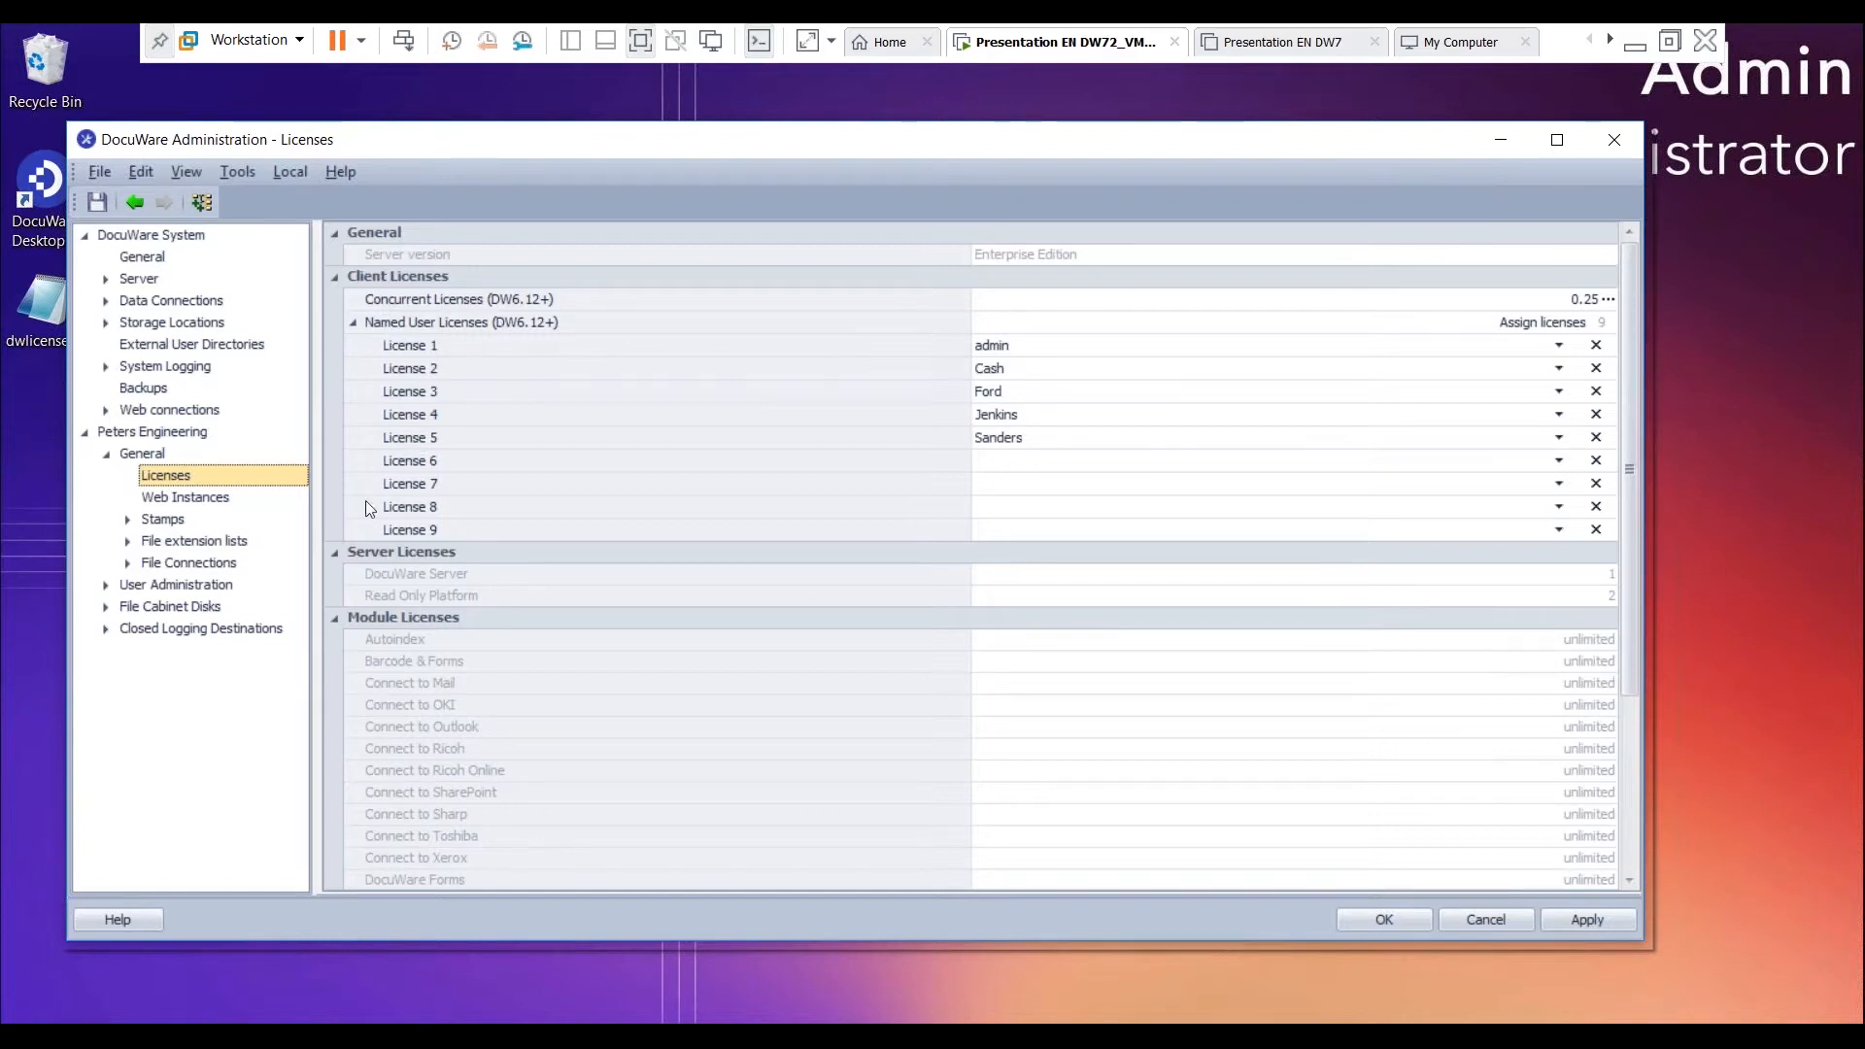
scroll(370, 637, "down", 2)
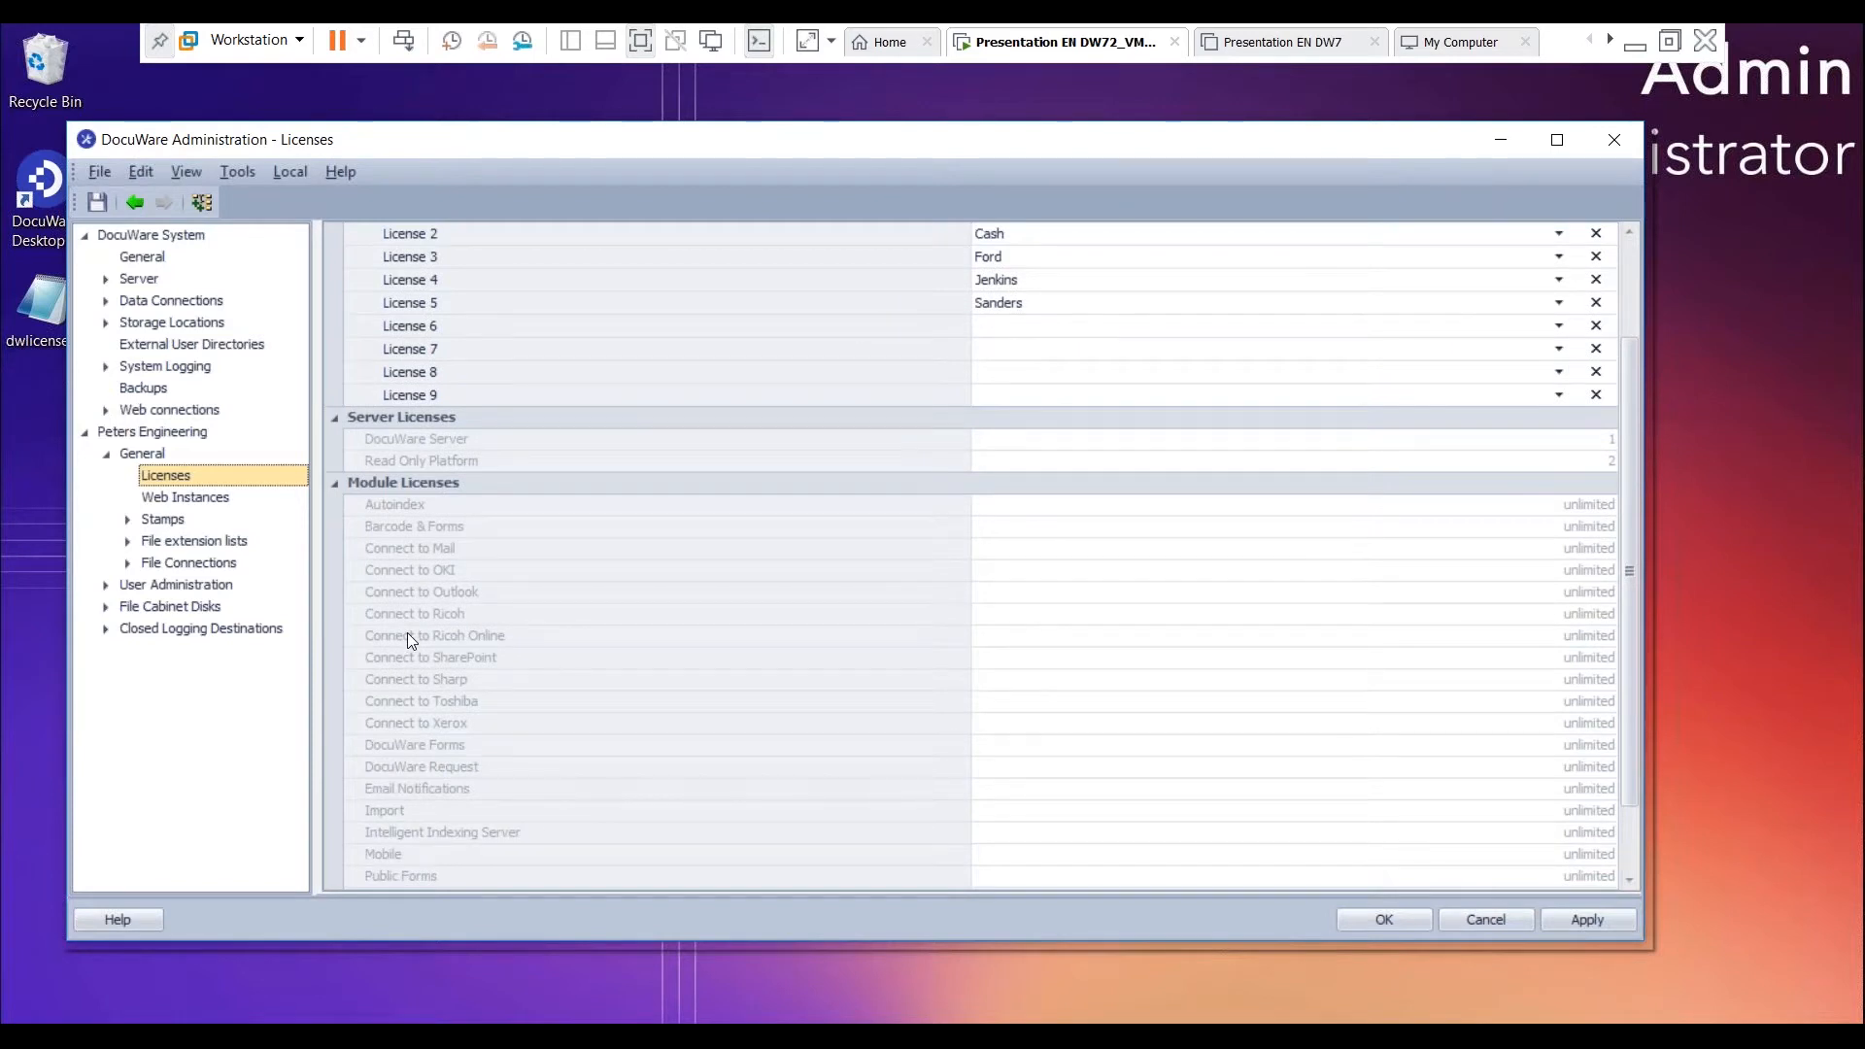
scroll(451, 649, "up", 2)
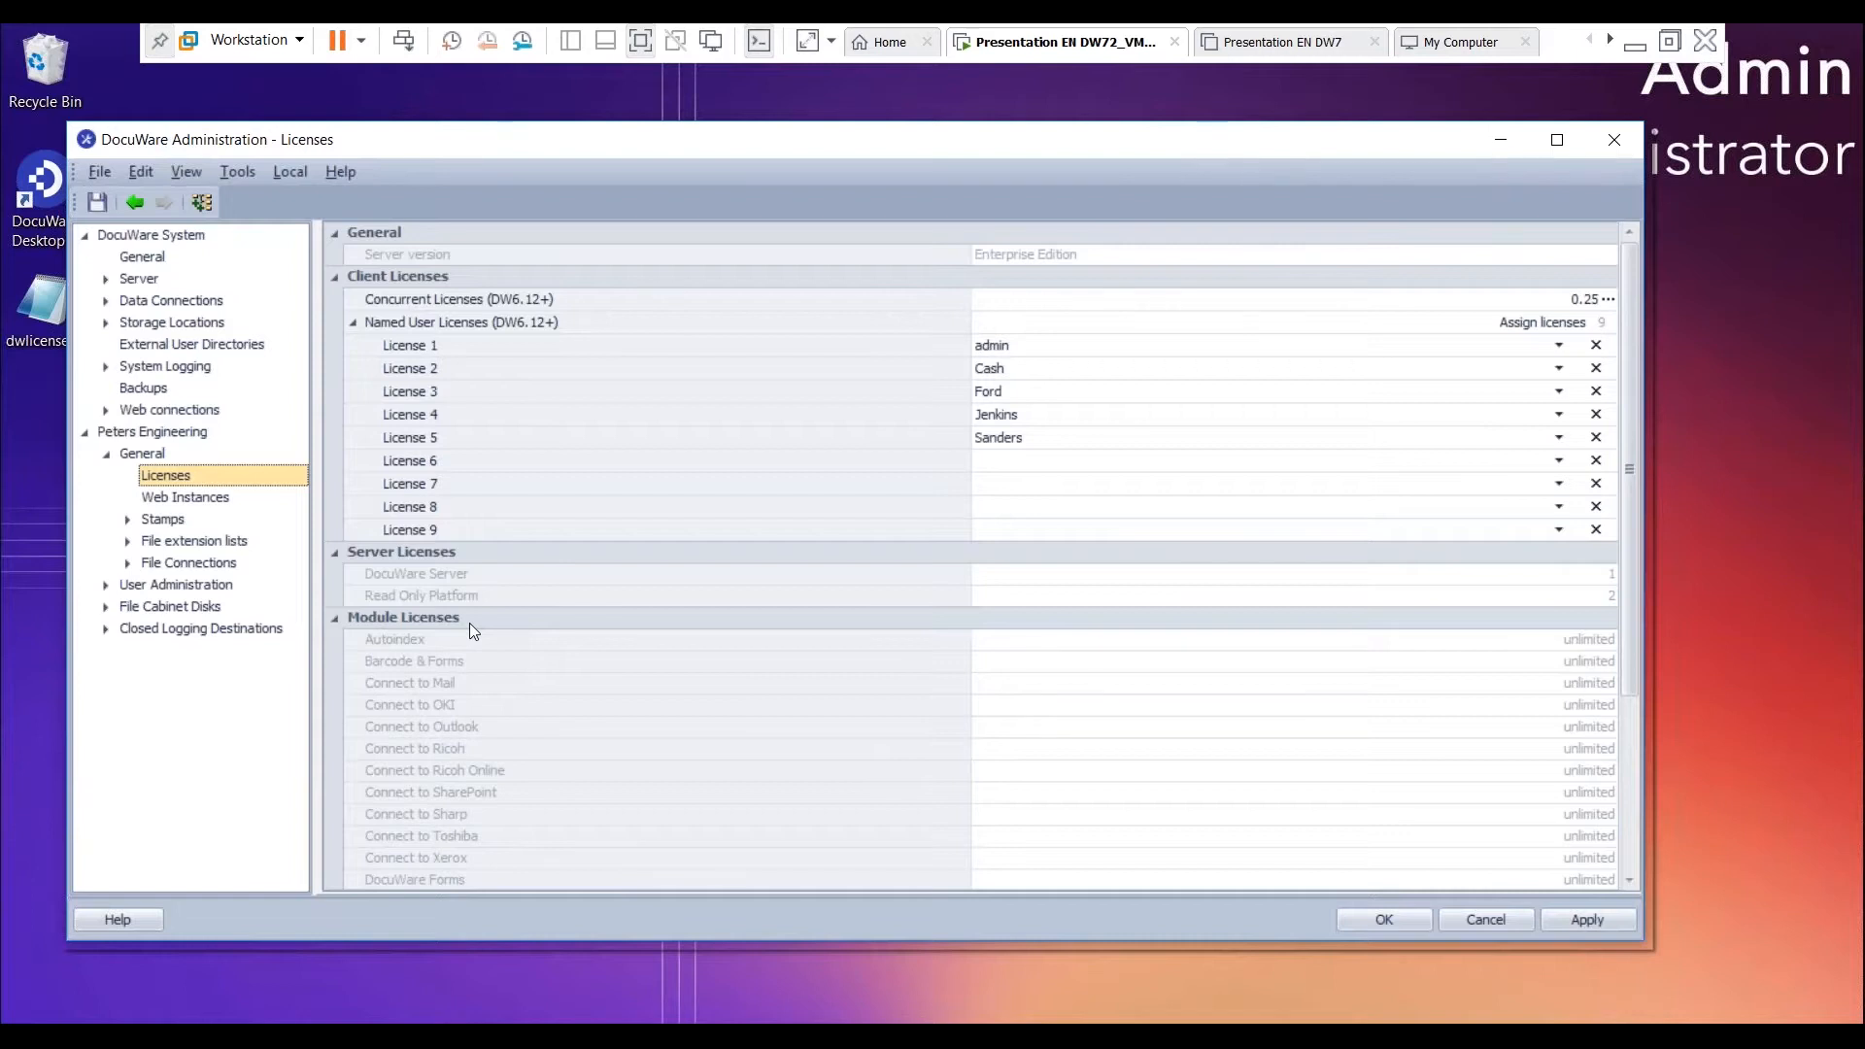
- Start installing a new license file, choose dwlicenses720.lic from the desktop, and cancel the installation
right_click(165, 477)
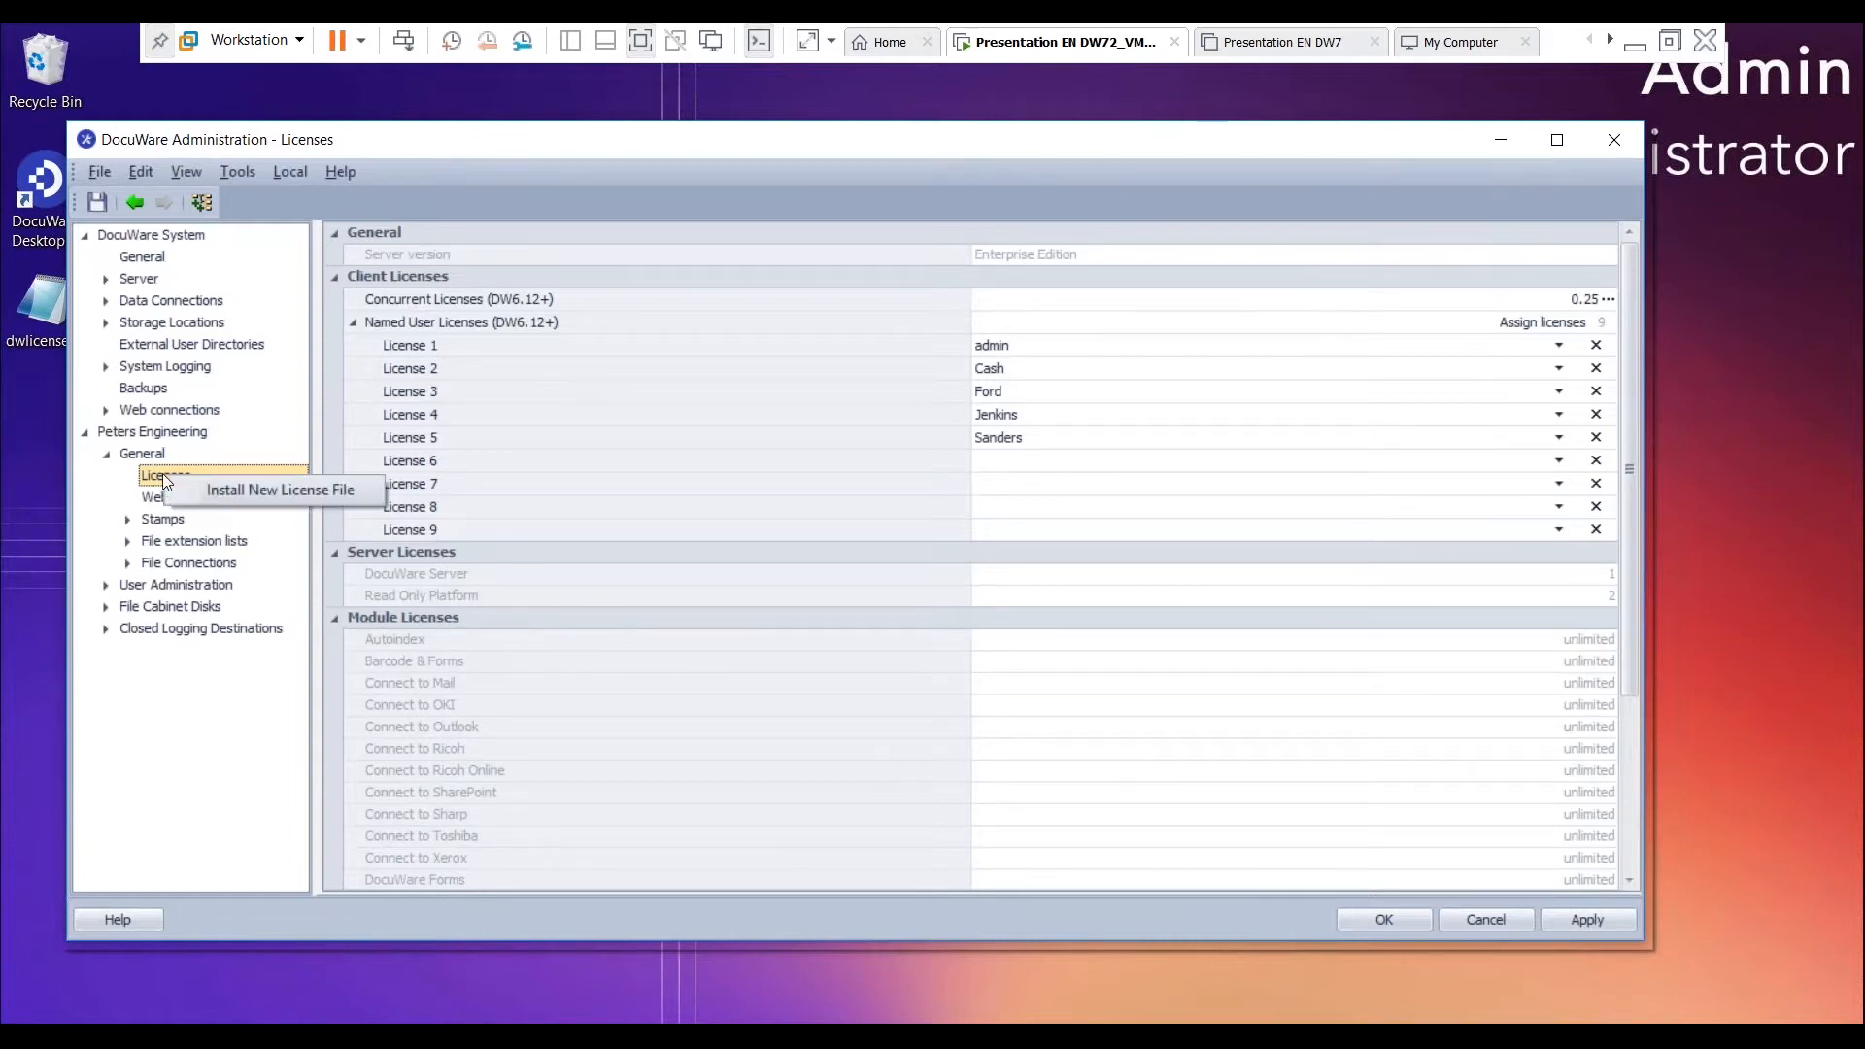
left_click(260, 489)
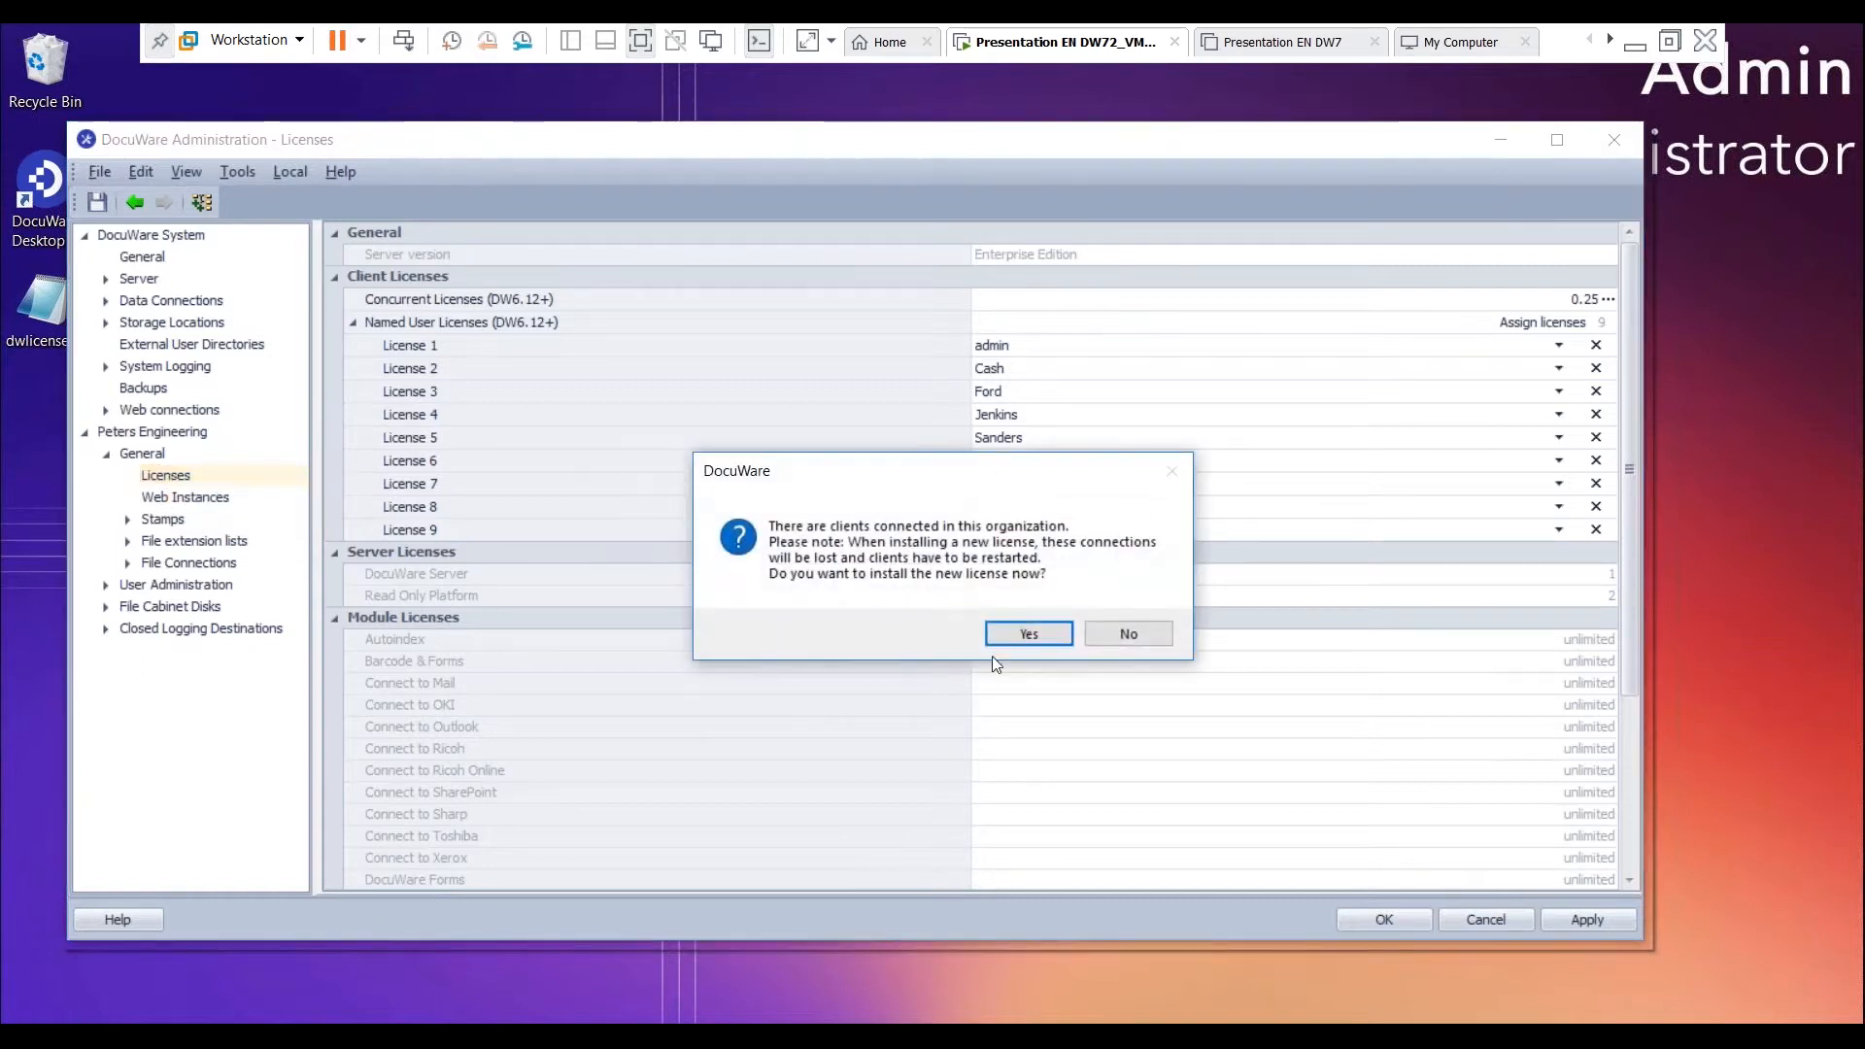
left_click(1029, 634)
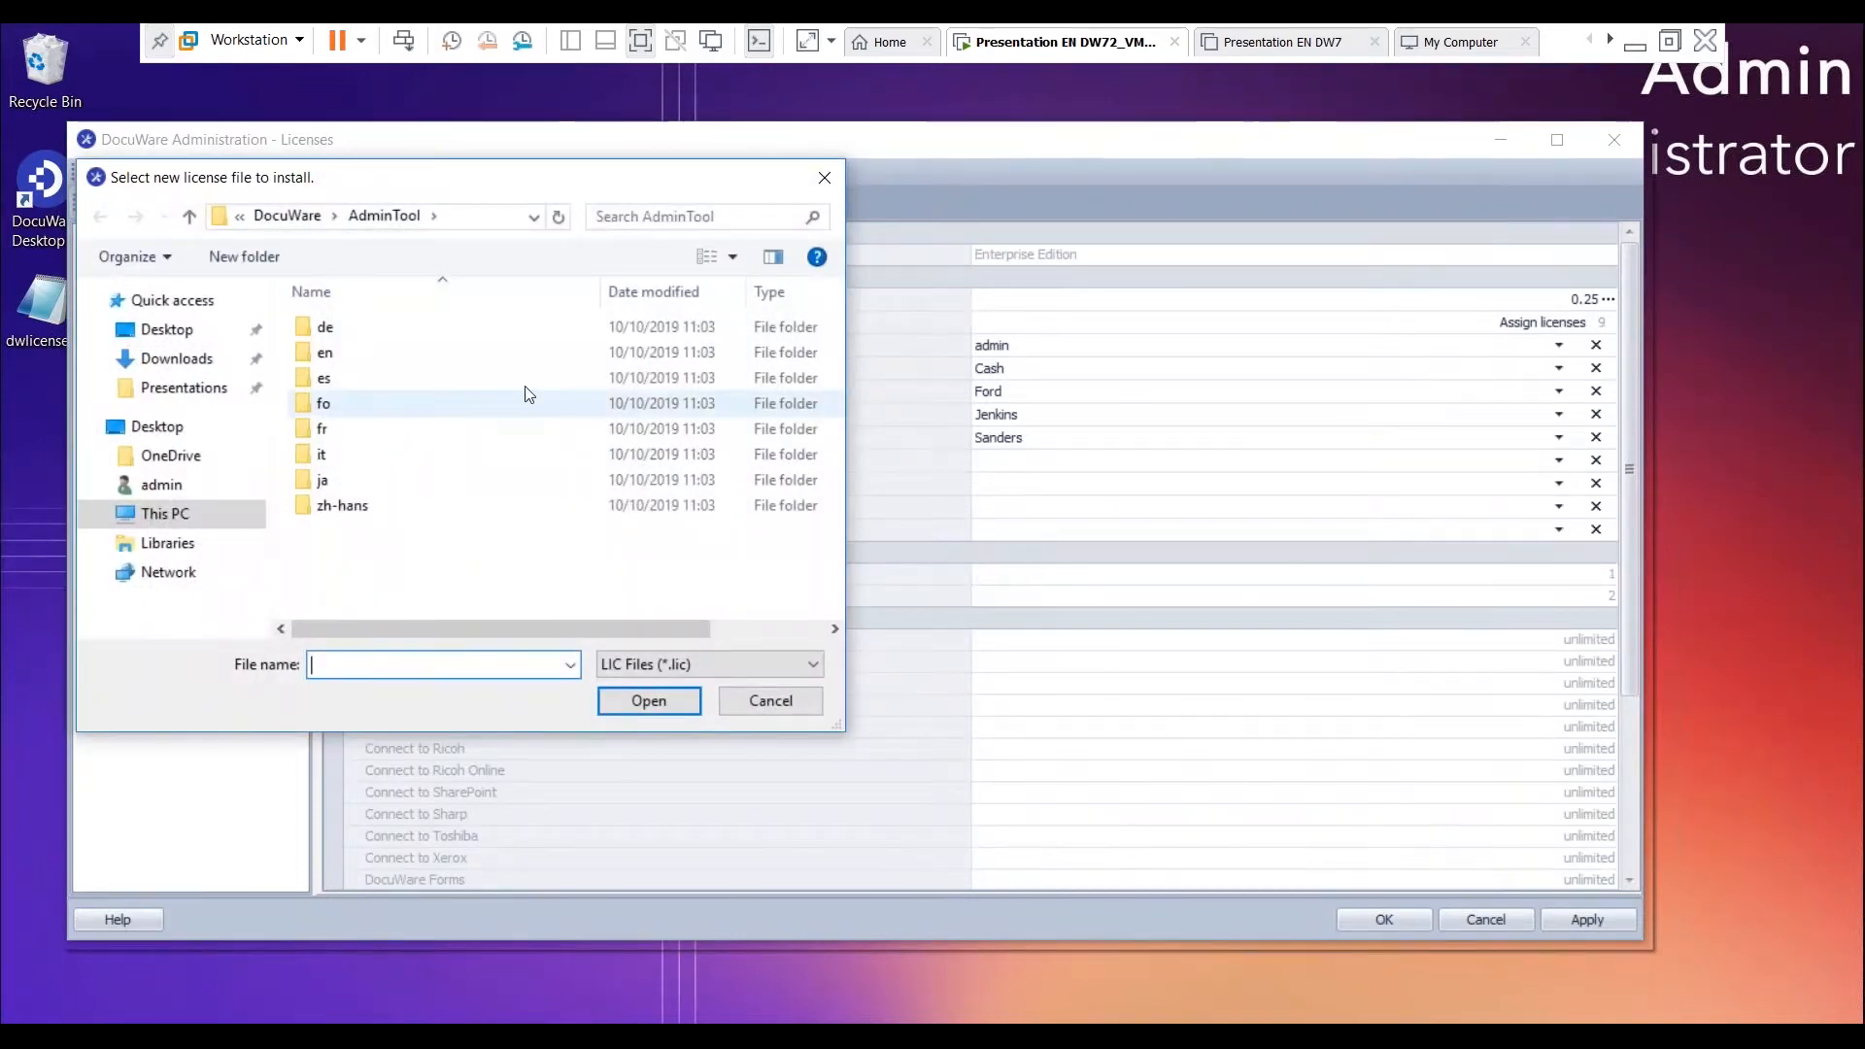
left_click(163, 428)
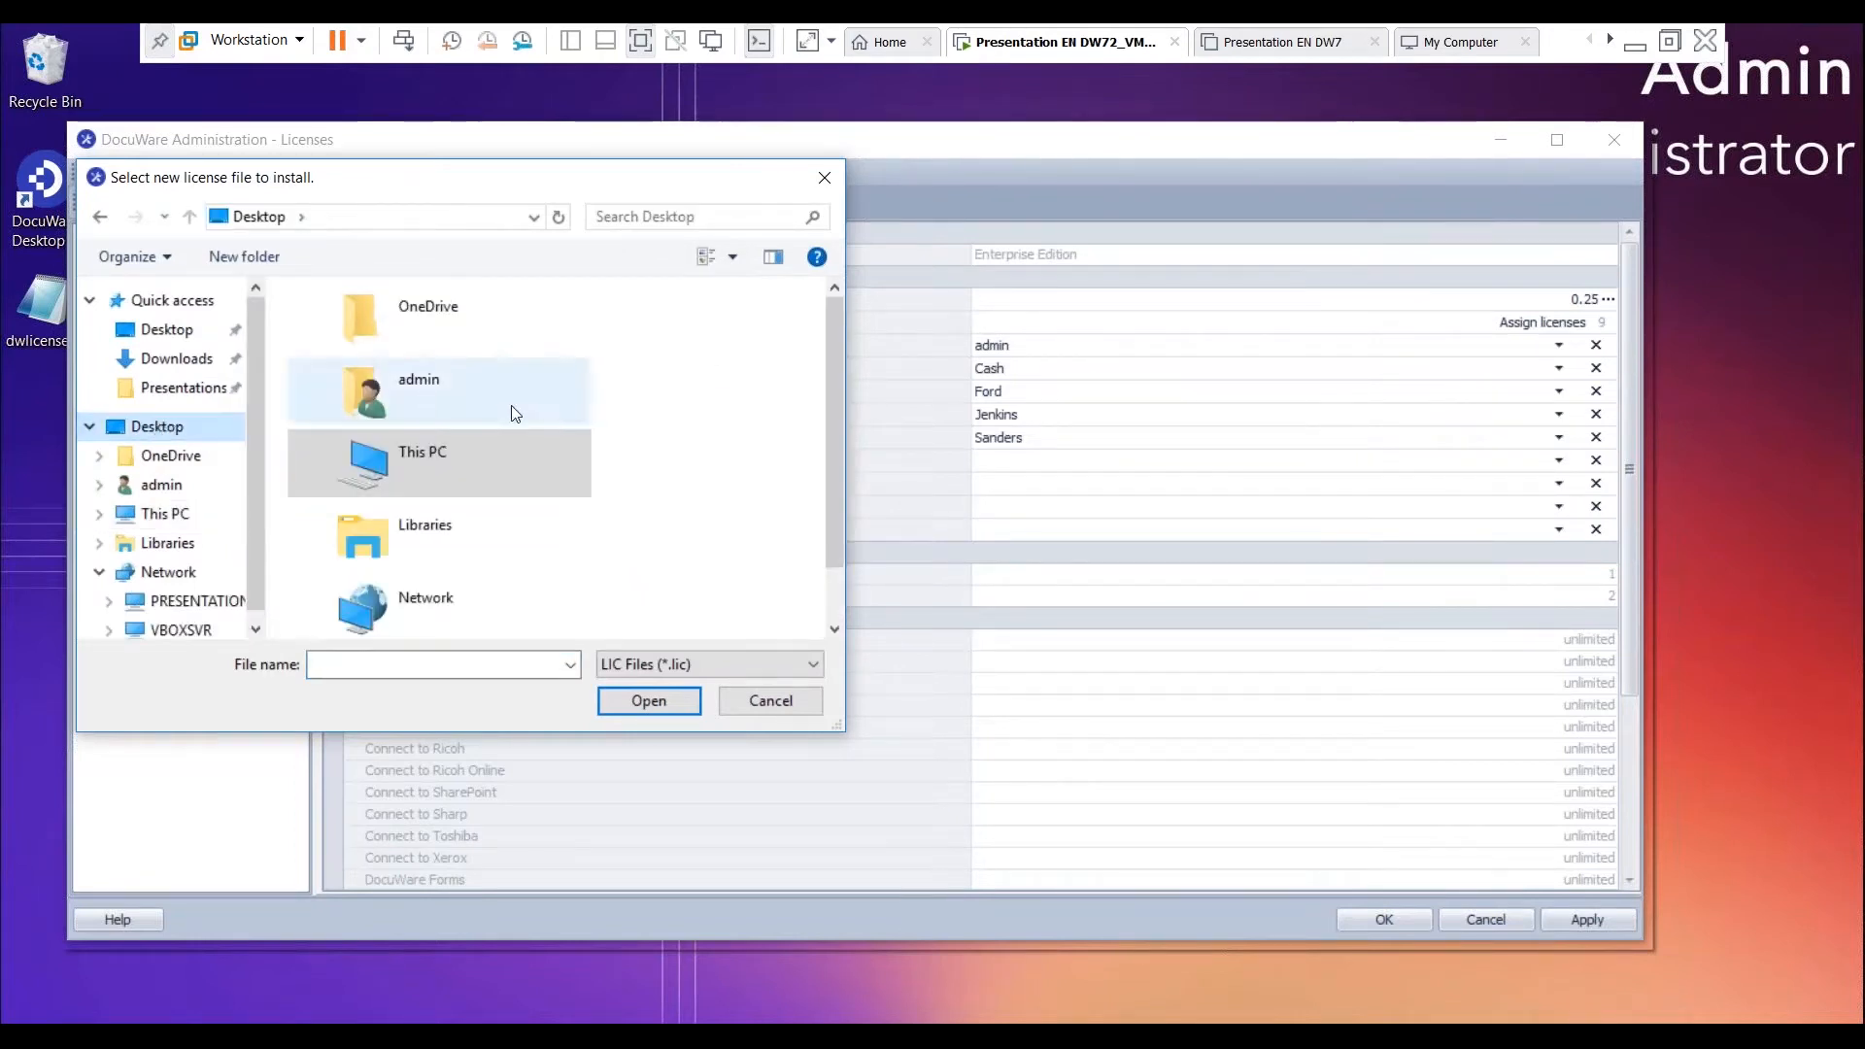
scroll(543, 515, "down", 1)
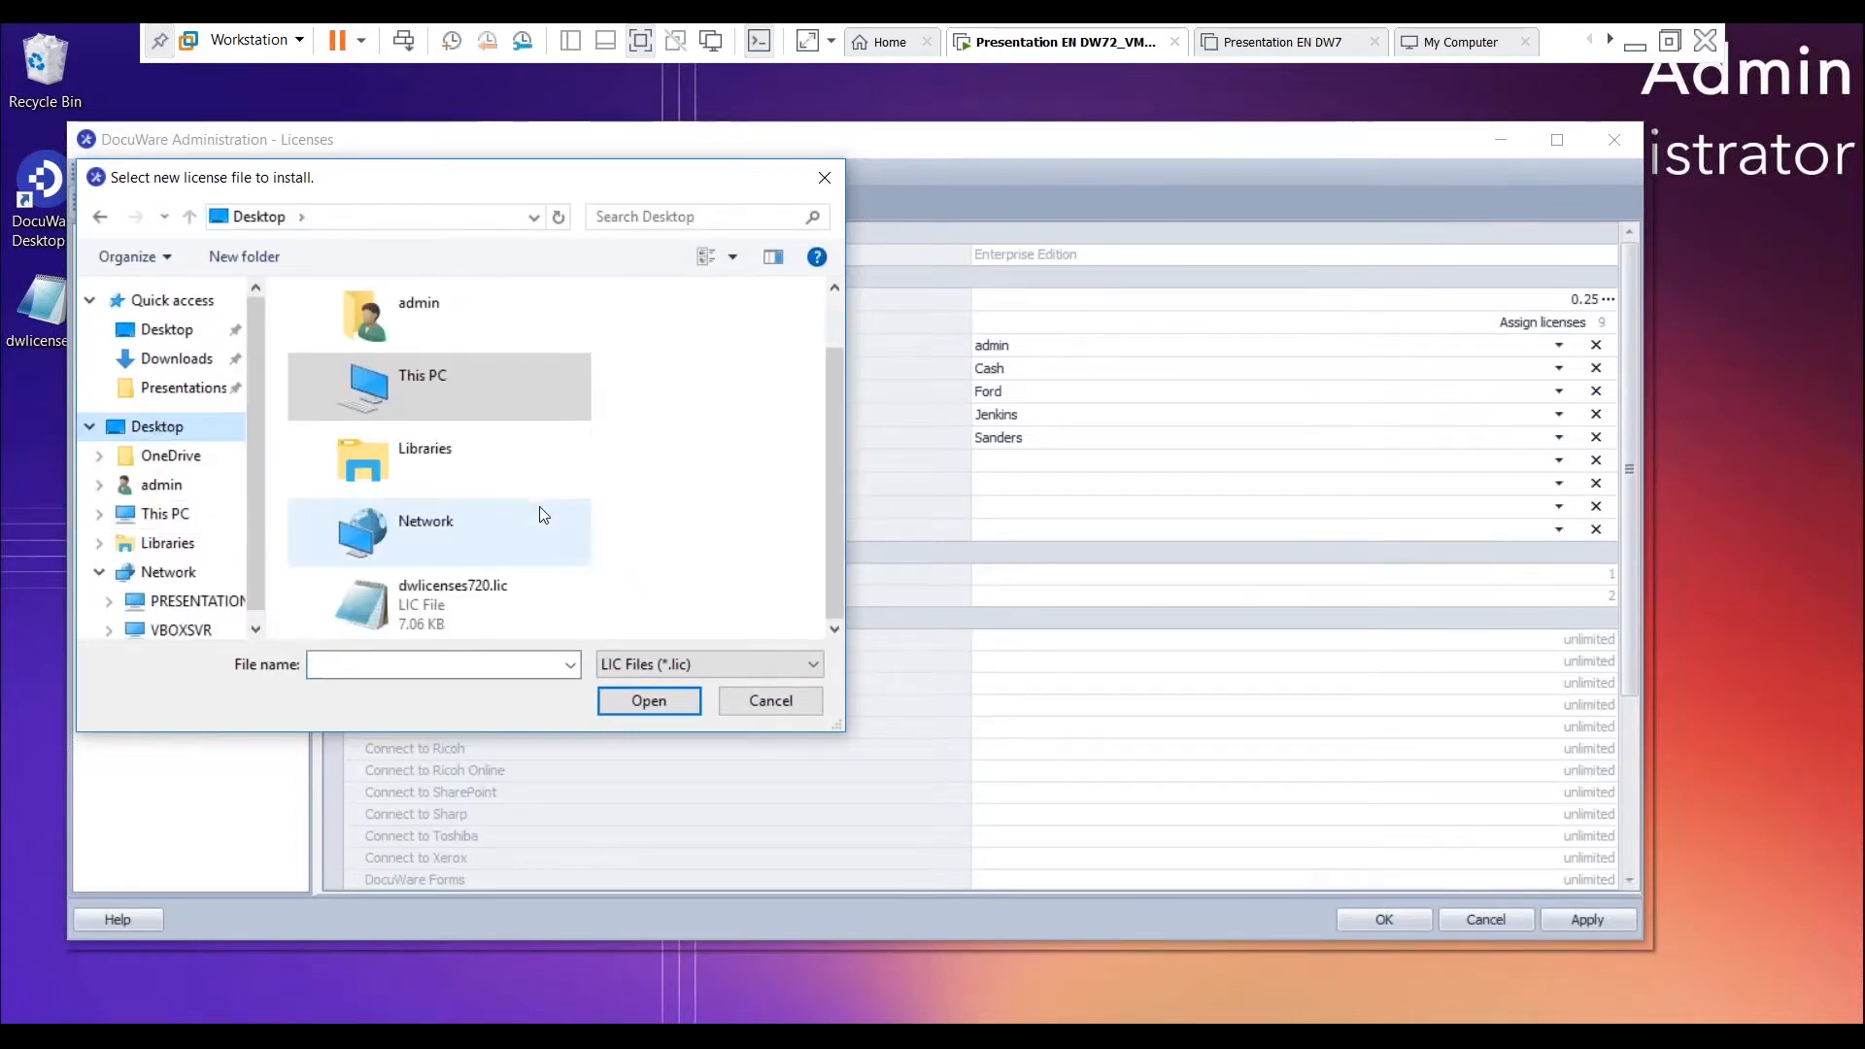
left_click(480, 590)
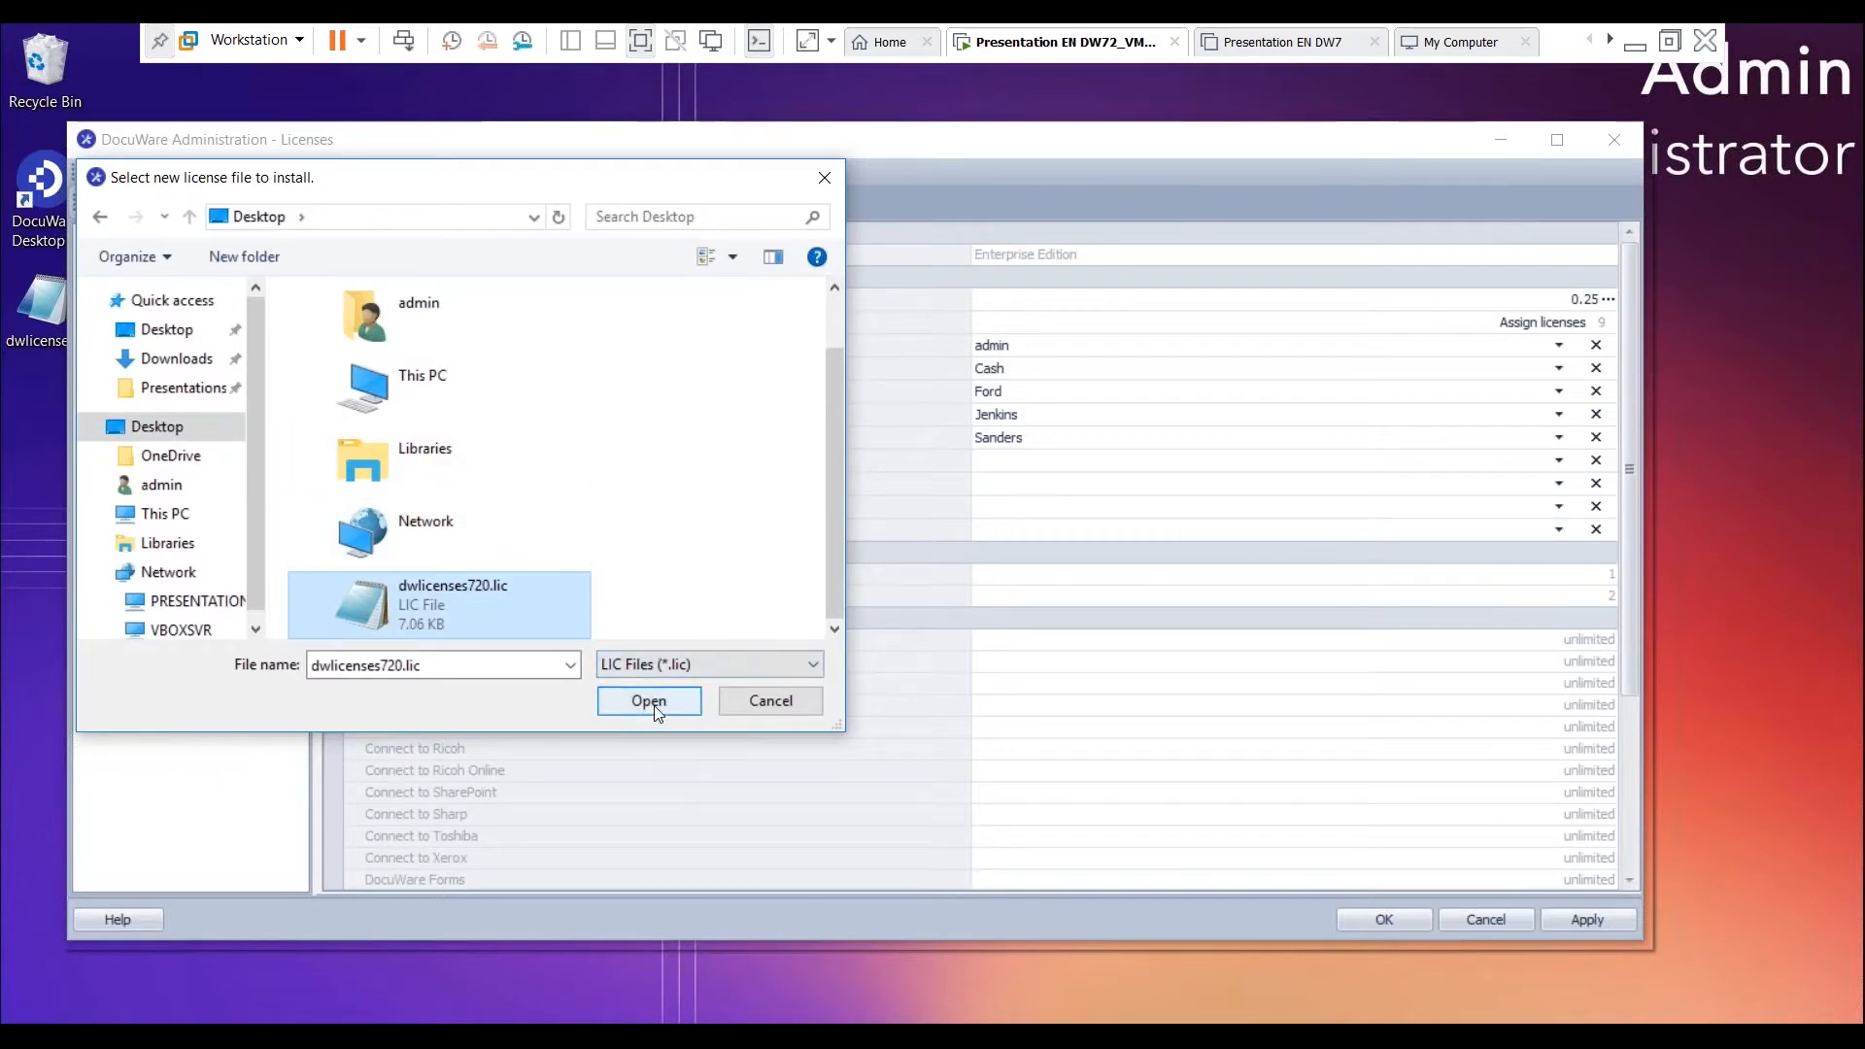
left_click(770, 709)
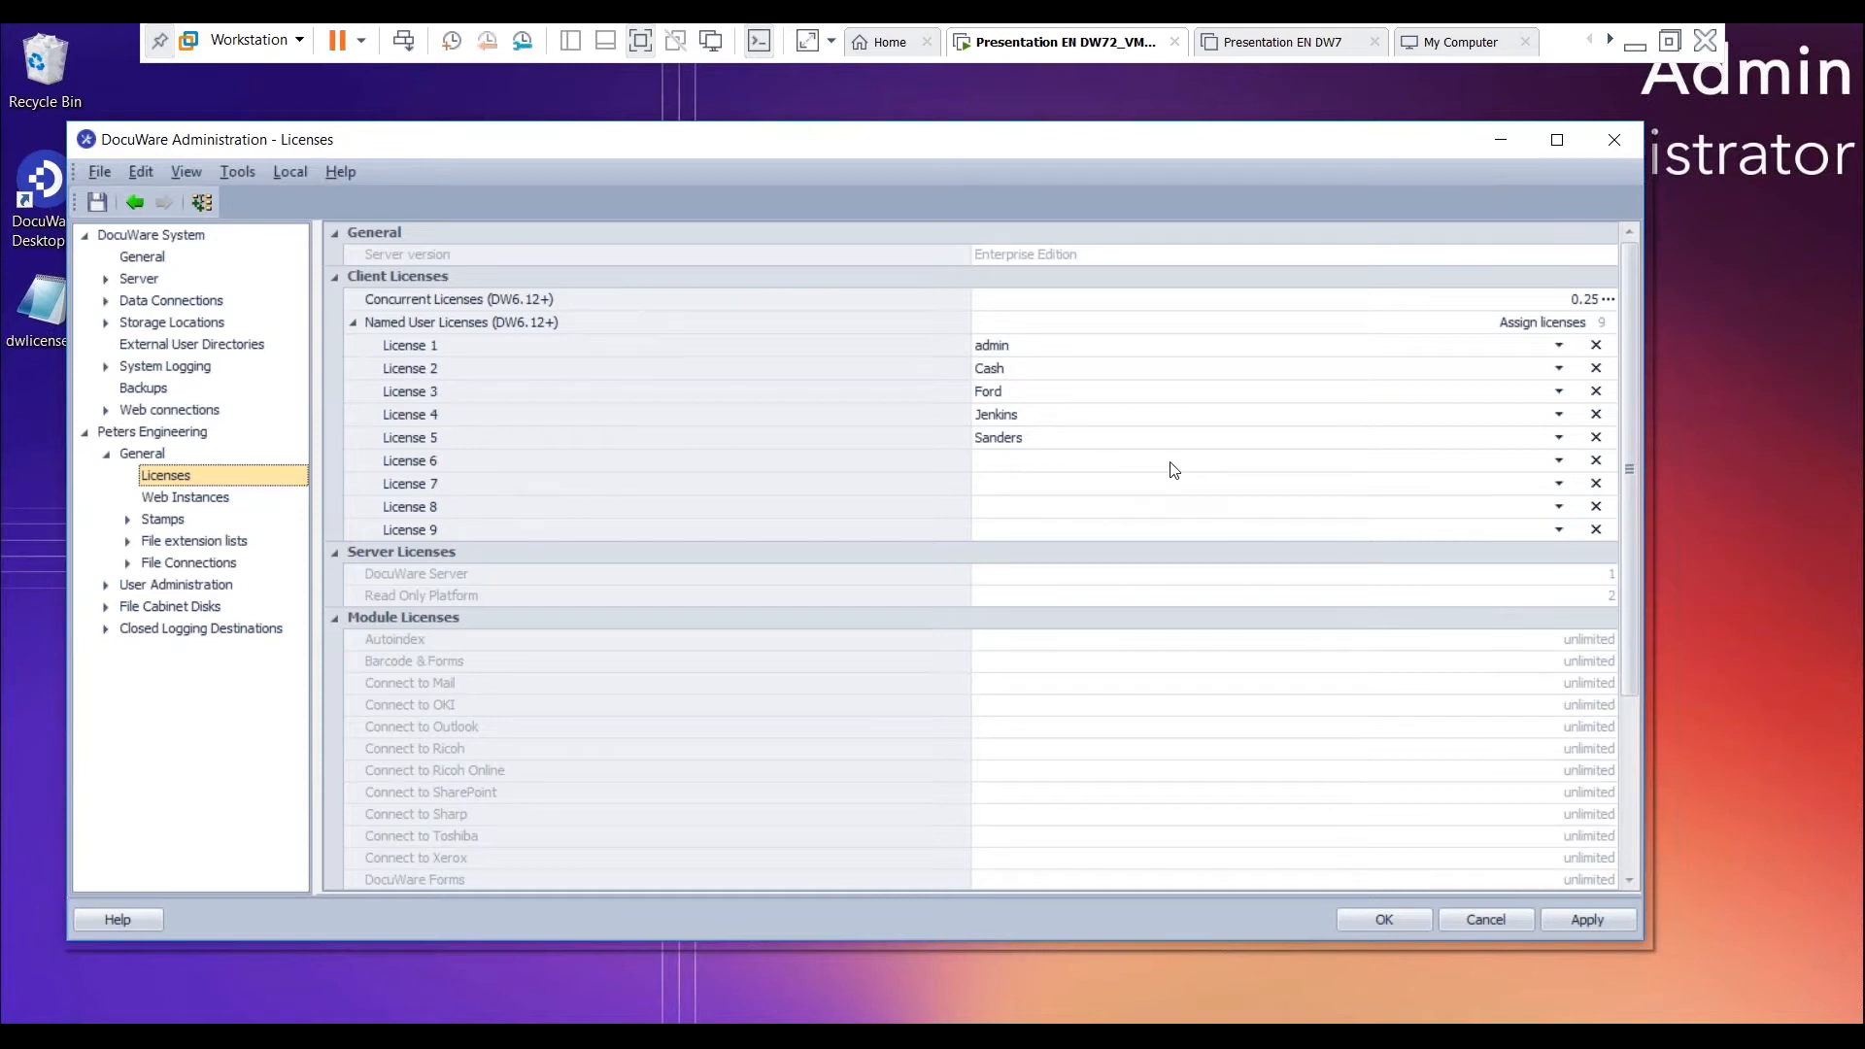
- Assign named user License 6 to a user who has no license yet and apply the change
left_click(390, 458)
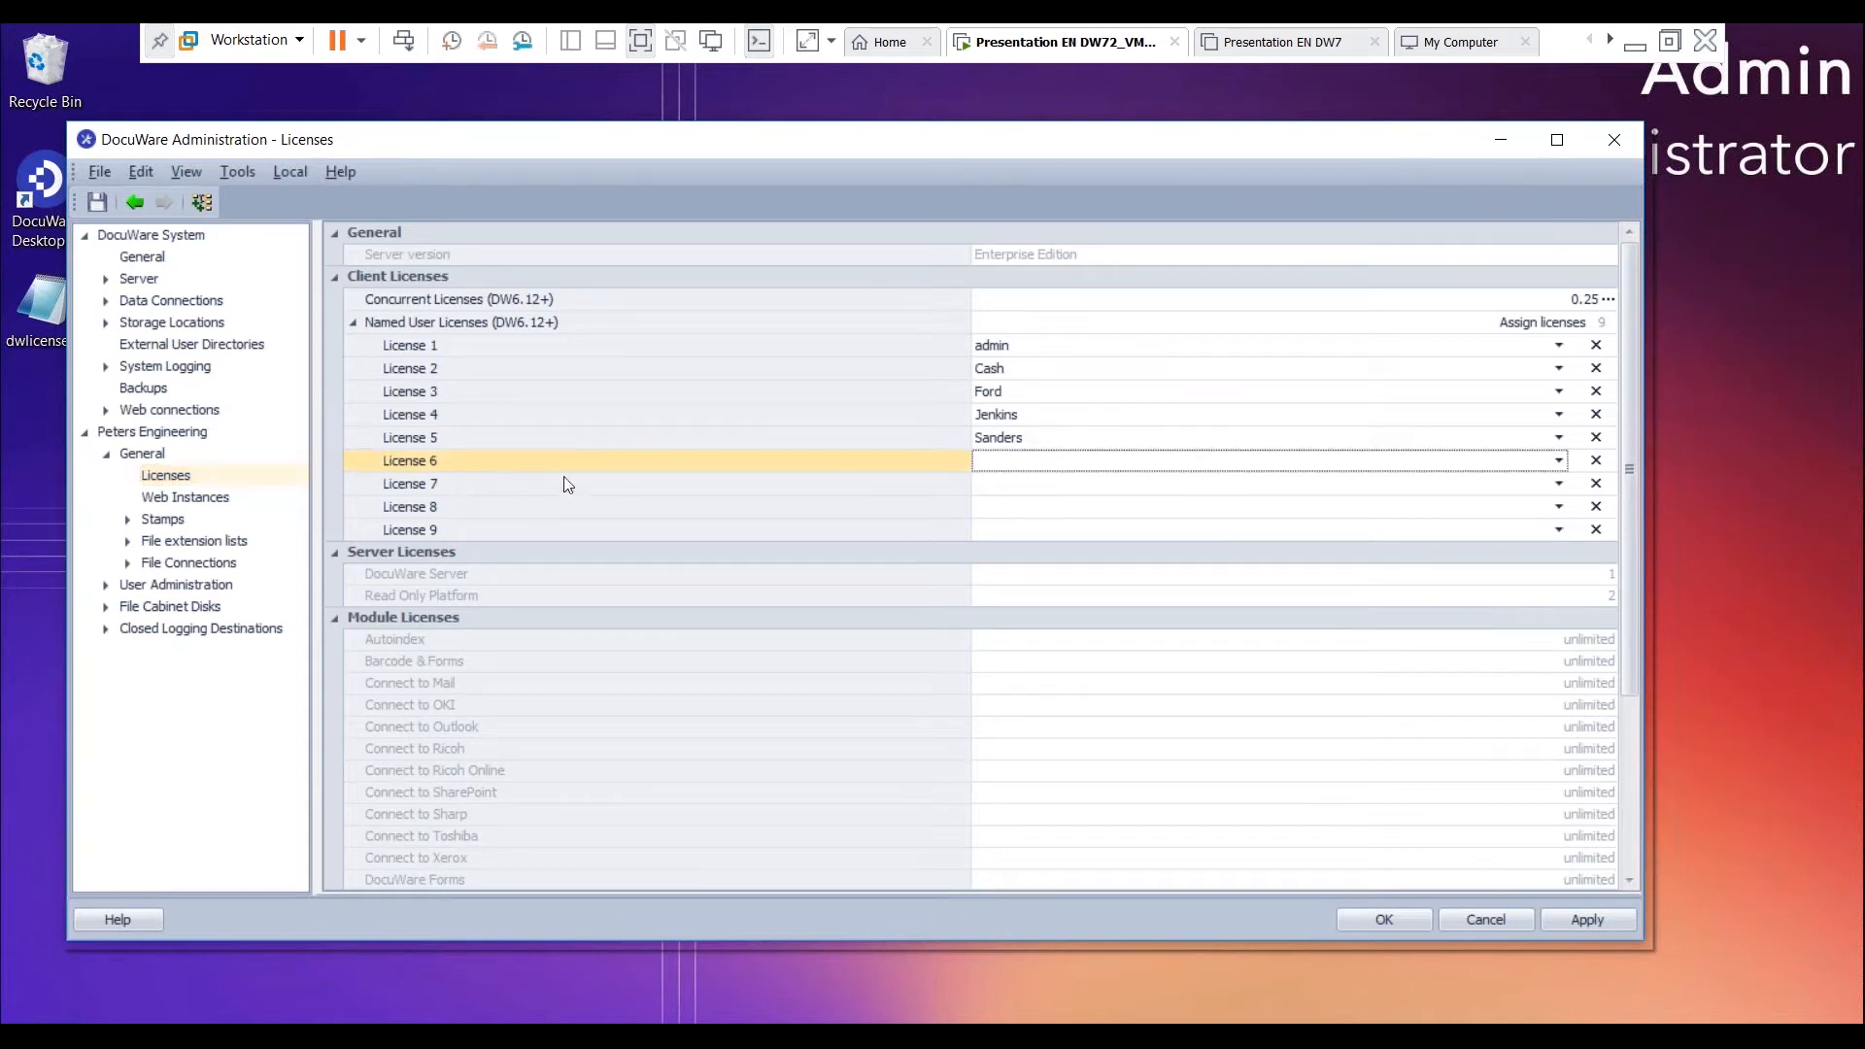
left_click(1558, 462)
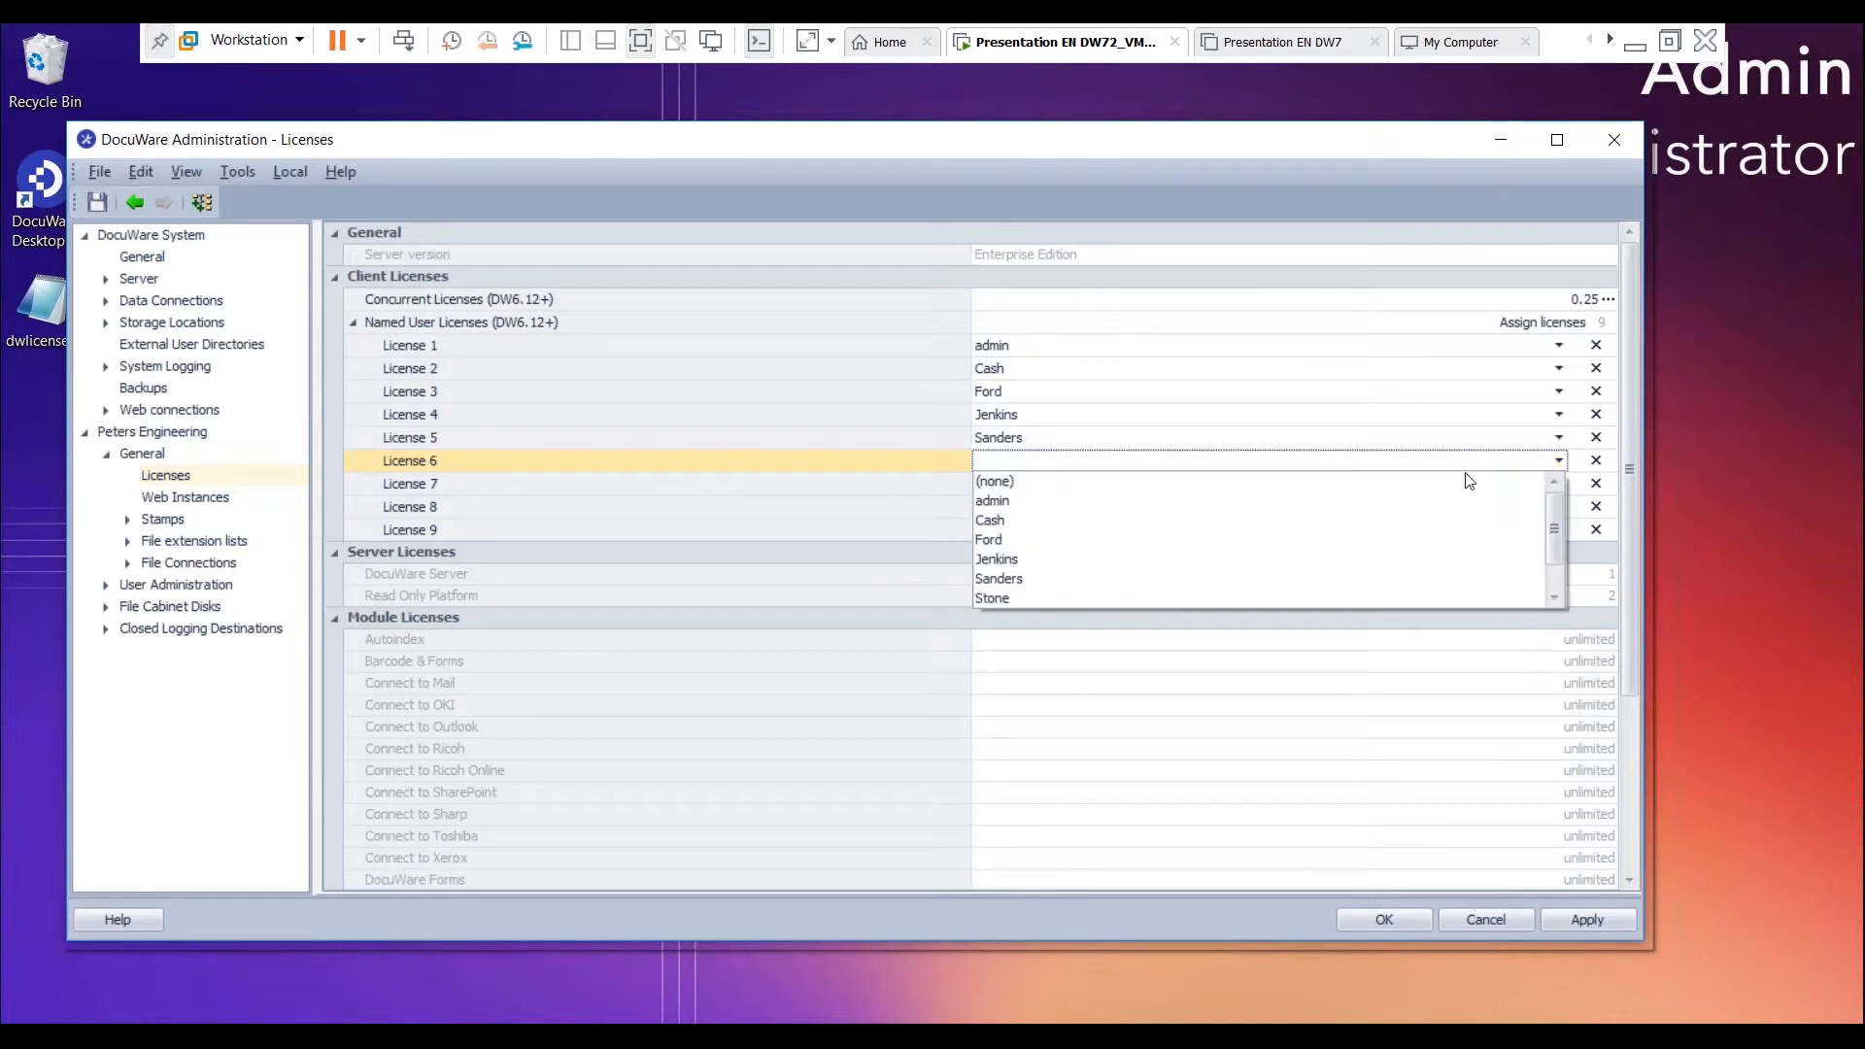
scroll(1457, 526, "down", 1)
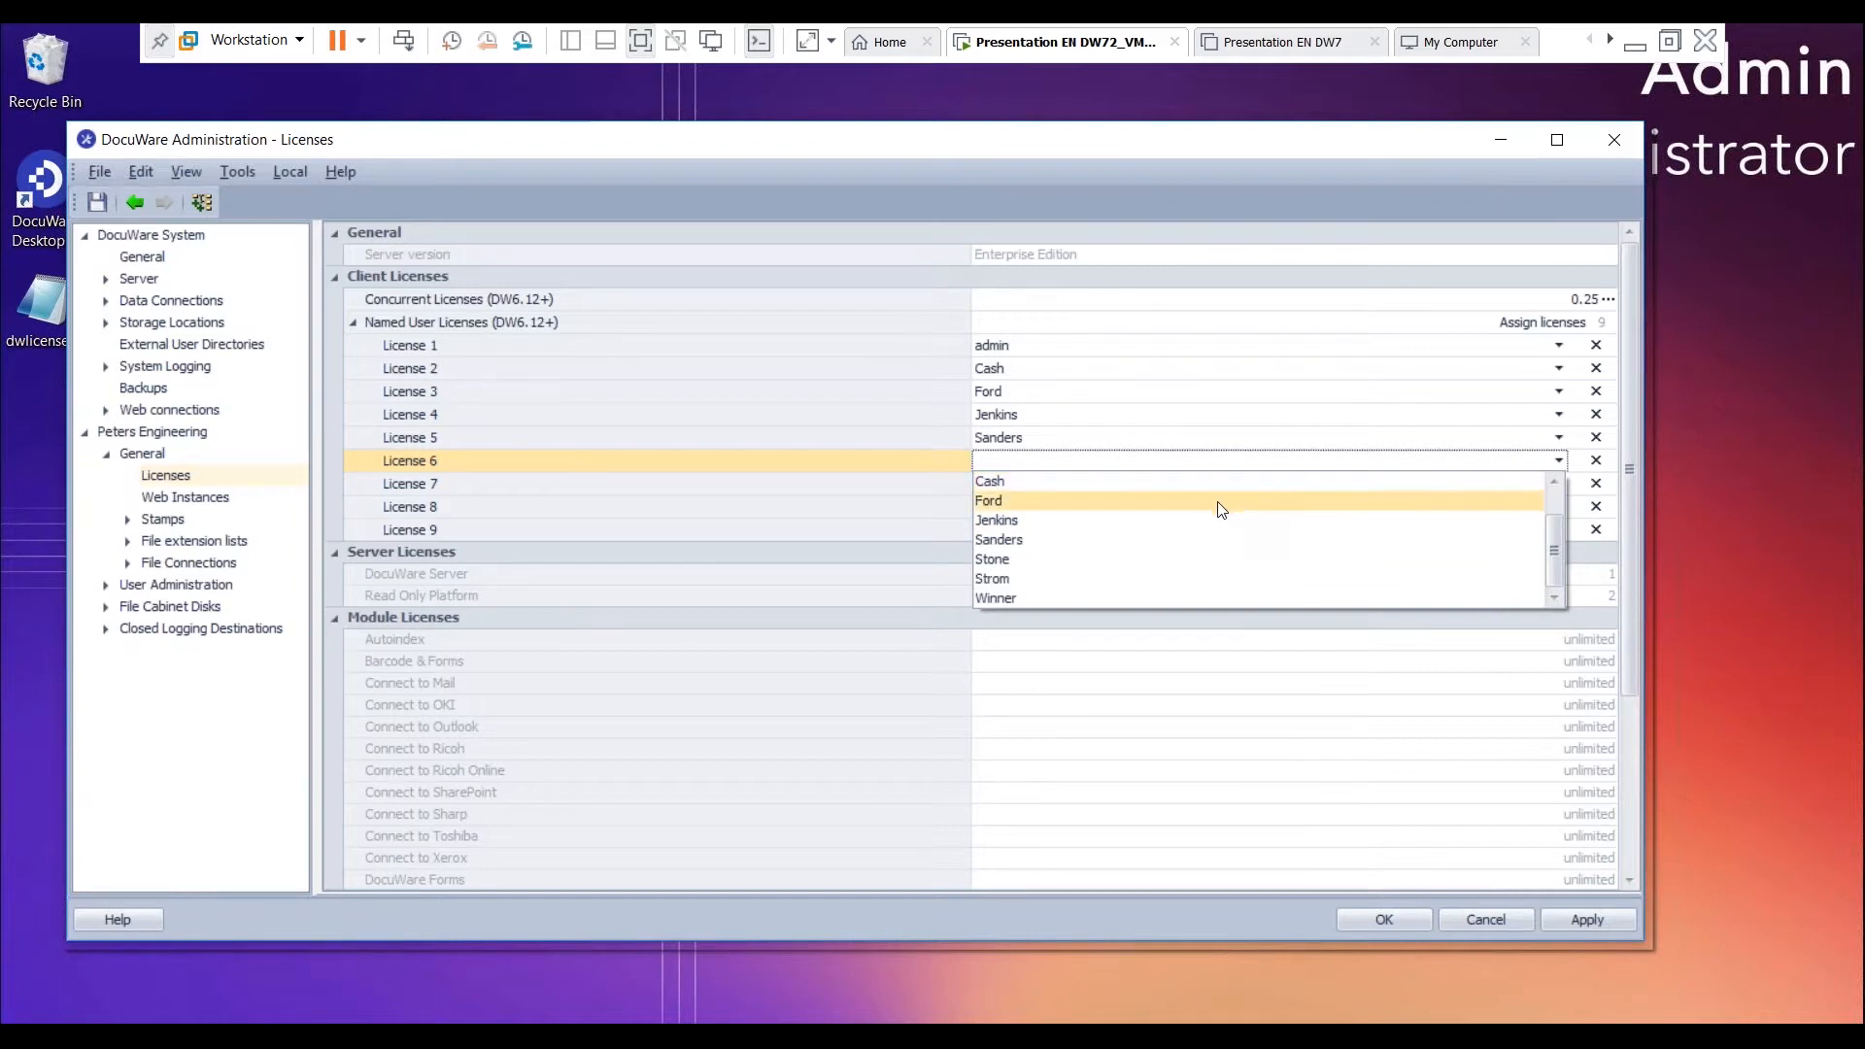
left_click(1059, 599)
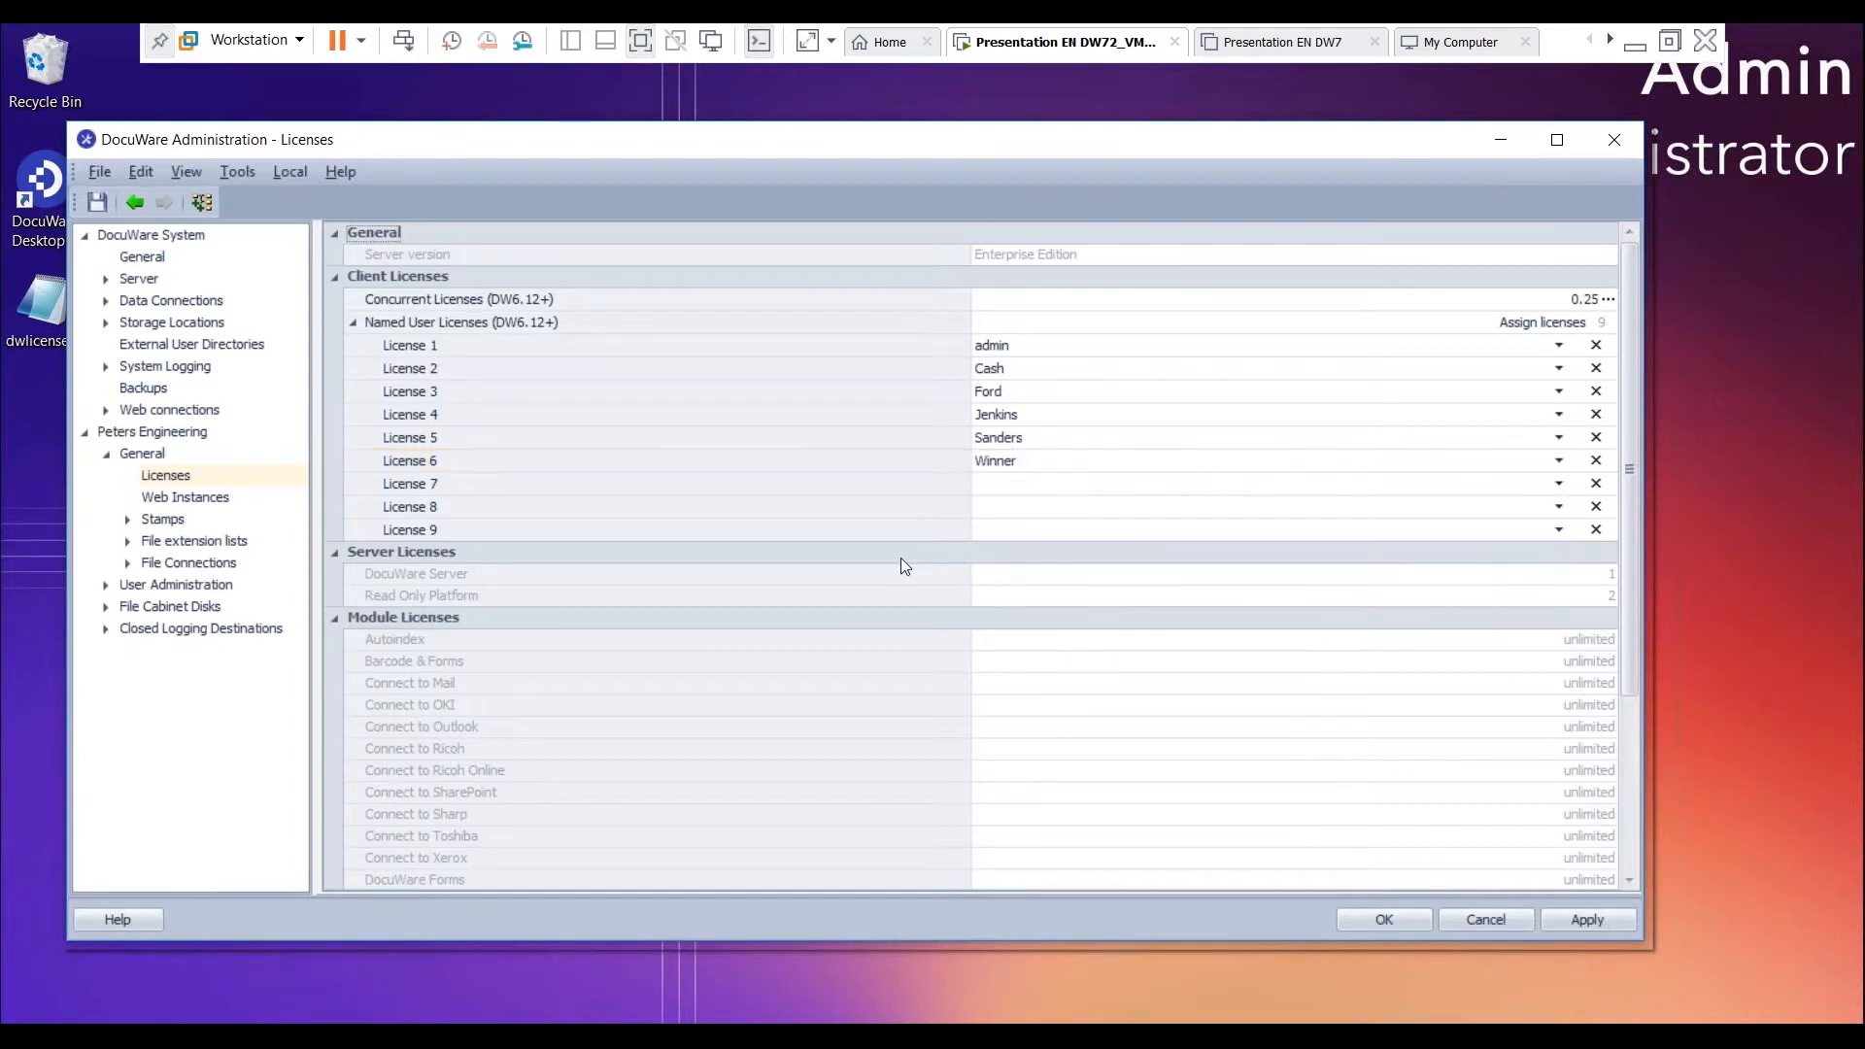
left_click(1583, 914)
- Examine the Peters Engineering connections overview filtered by license, including the admin user's connection details, and close it
left_click(177, 434)
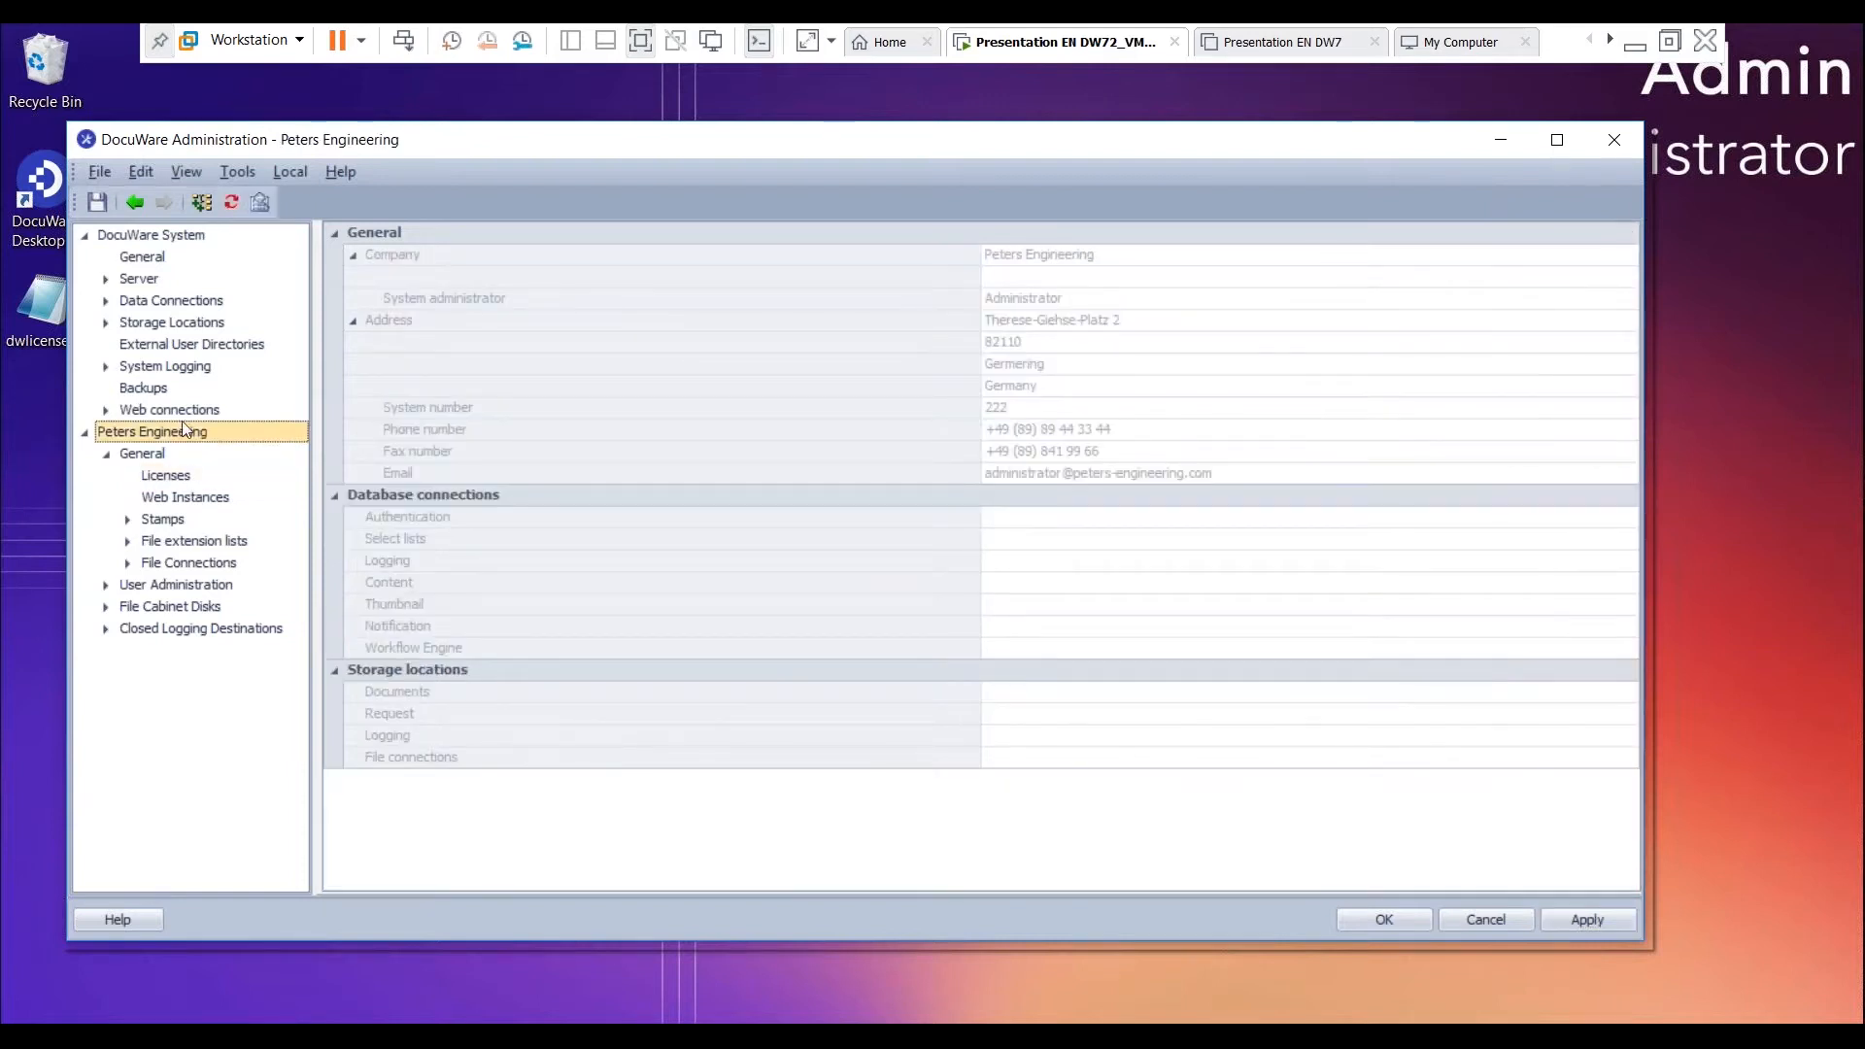
left_click(260, 202)
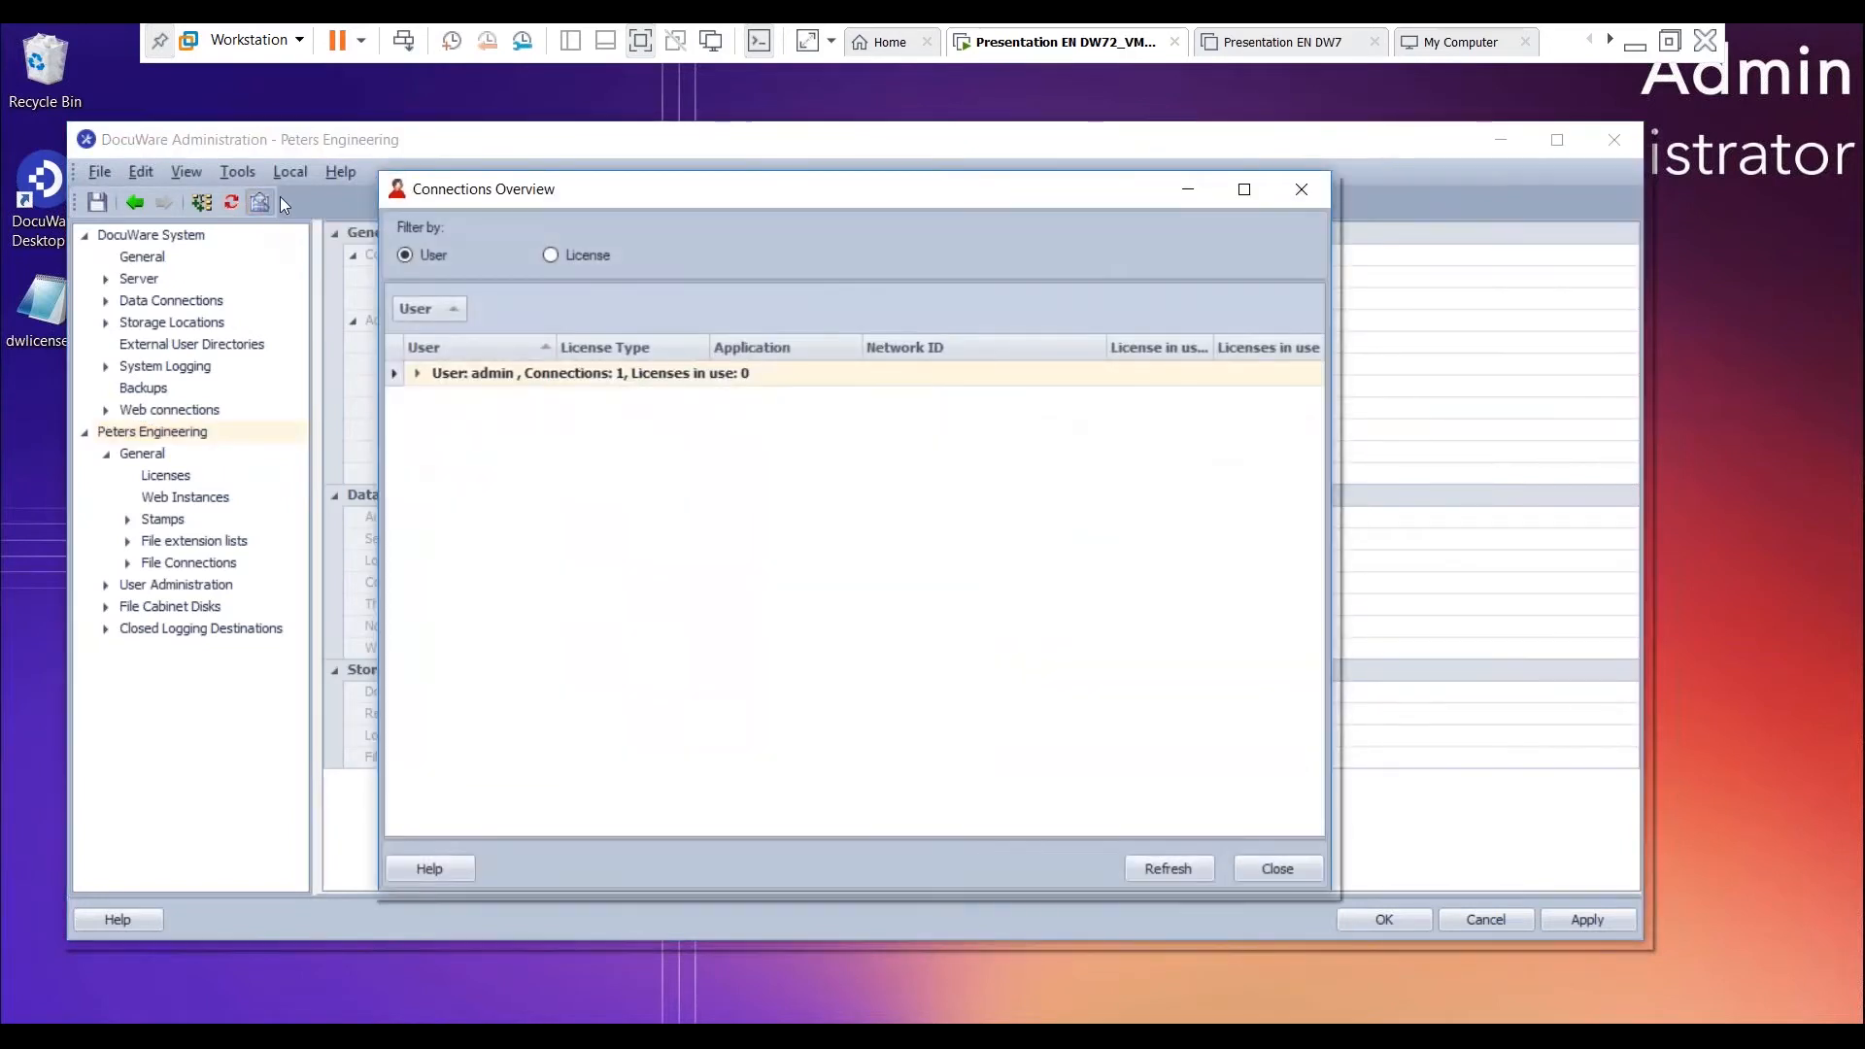
left_click(551, 255)
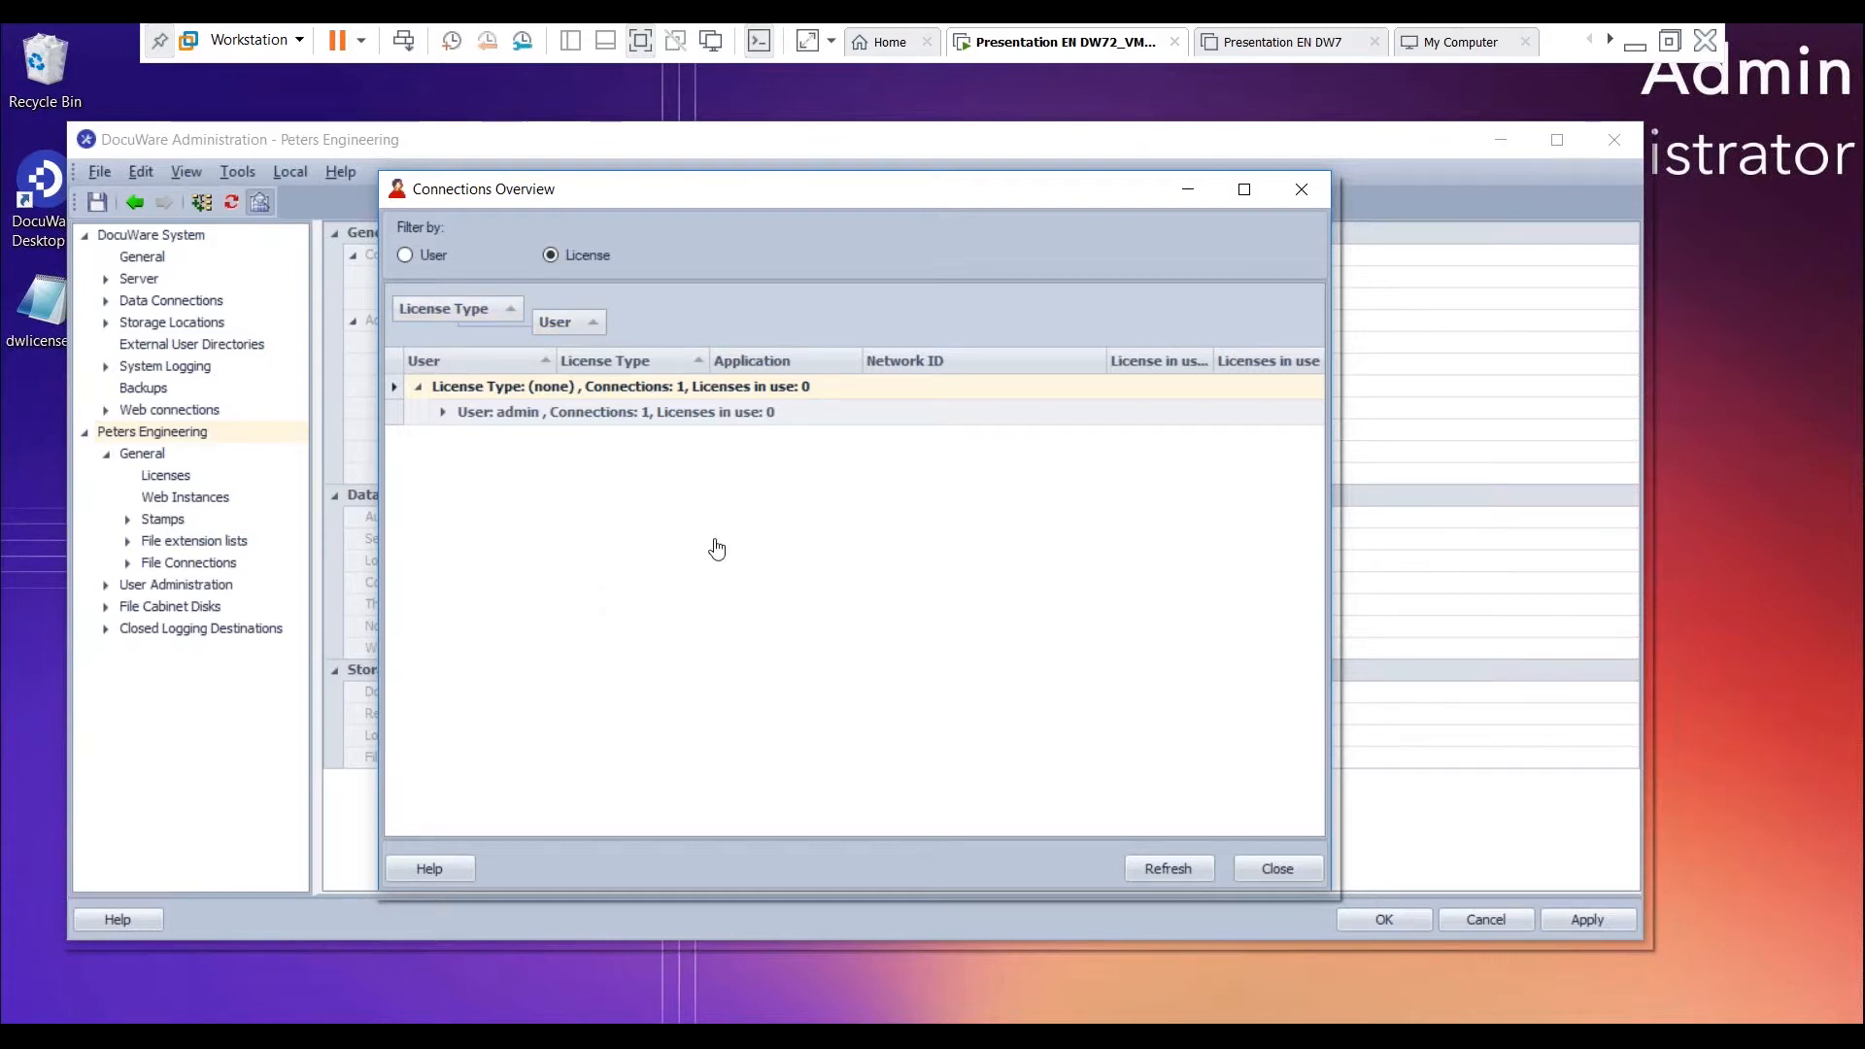
left_click(442, 411)
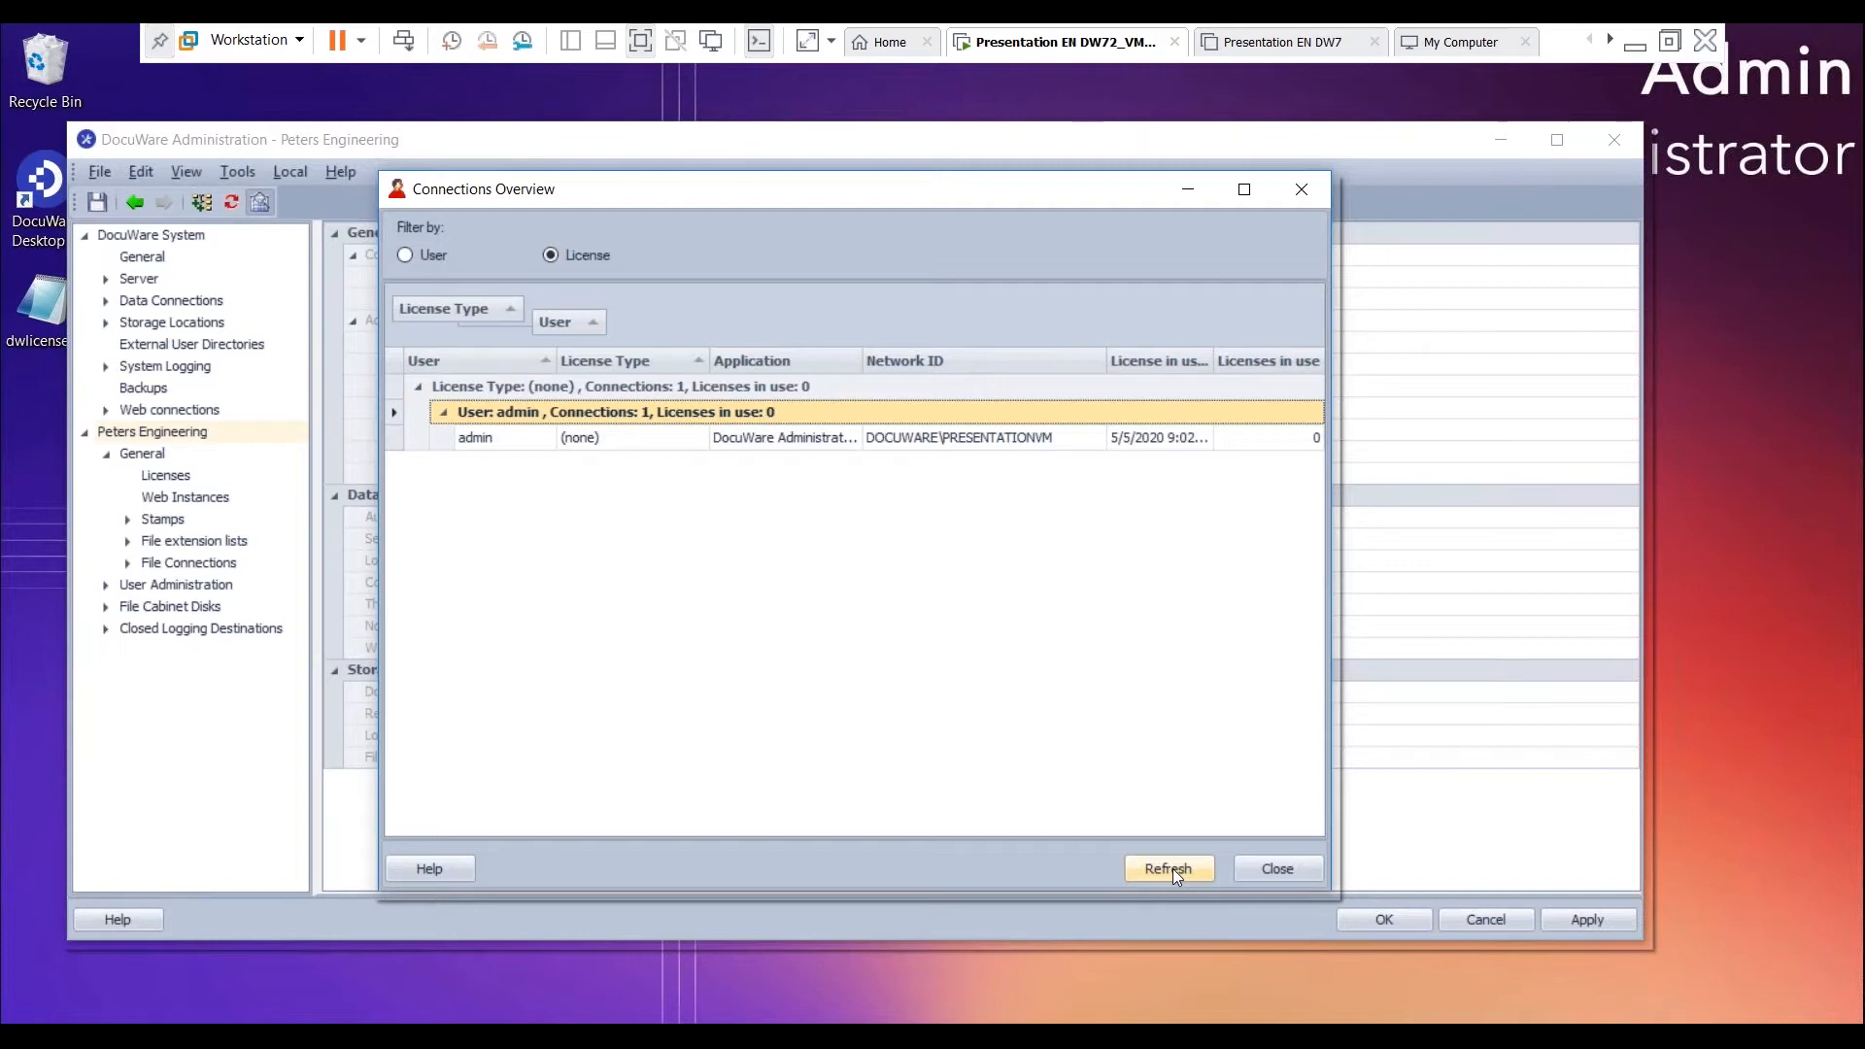
left_click(1311, 872)
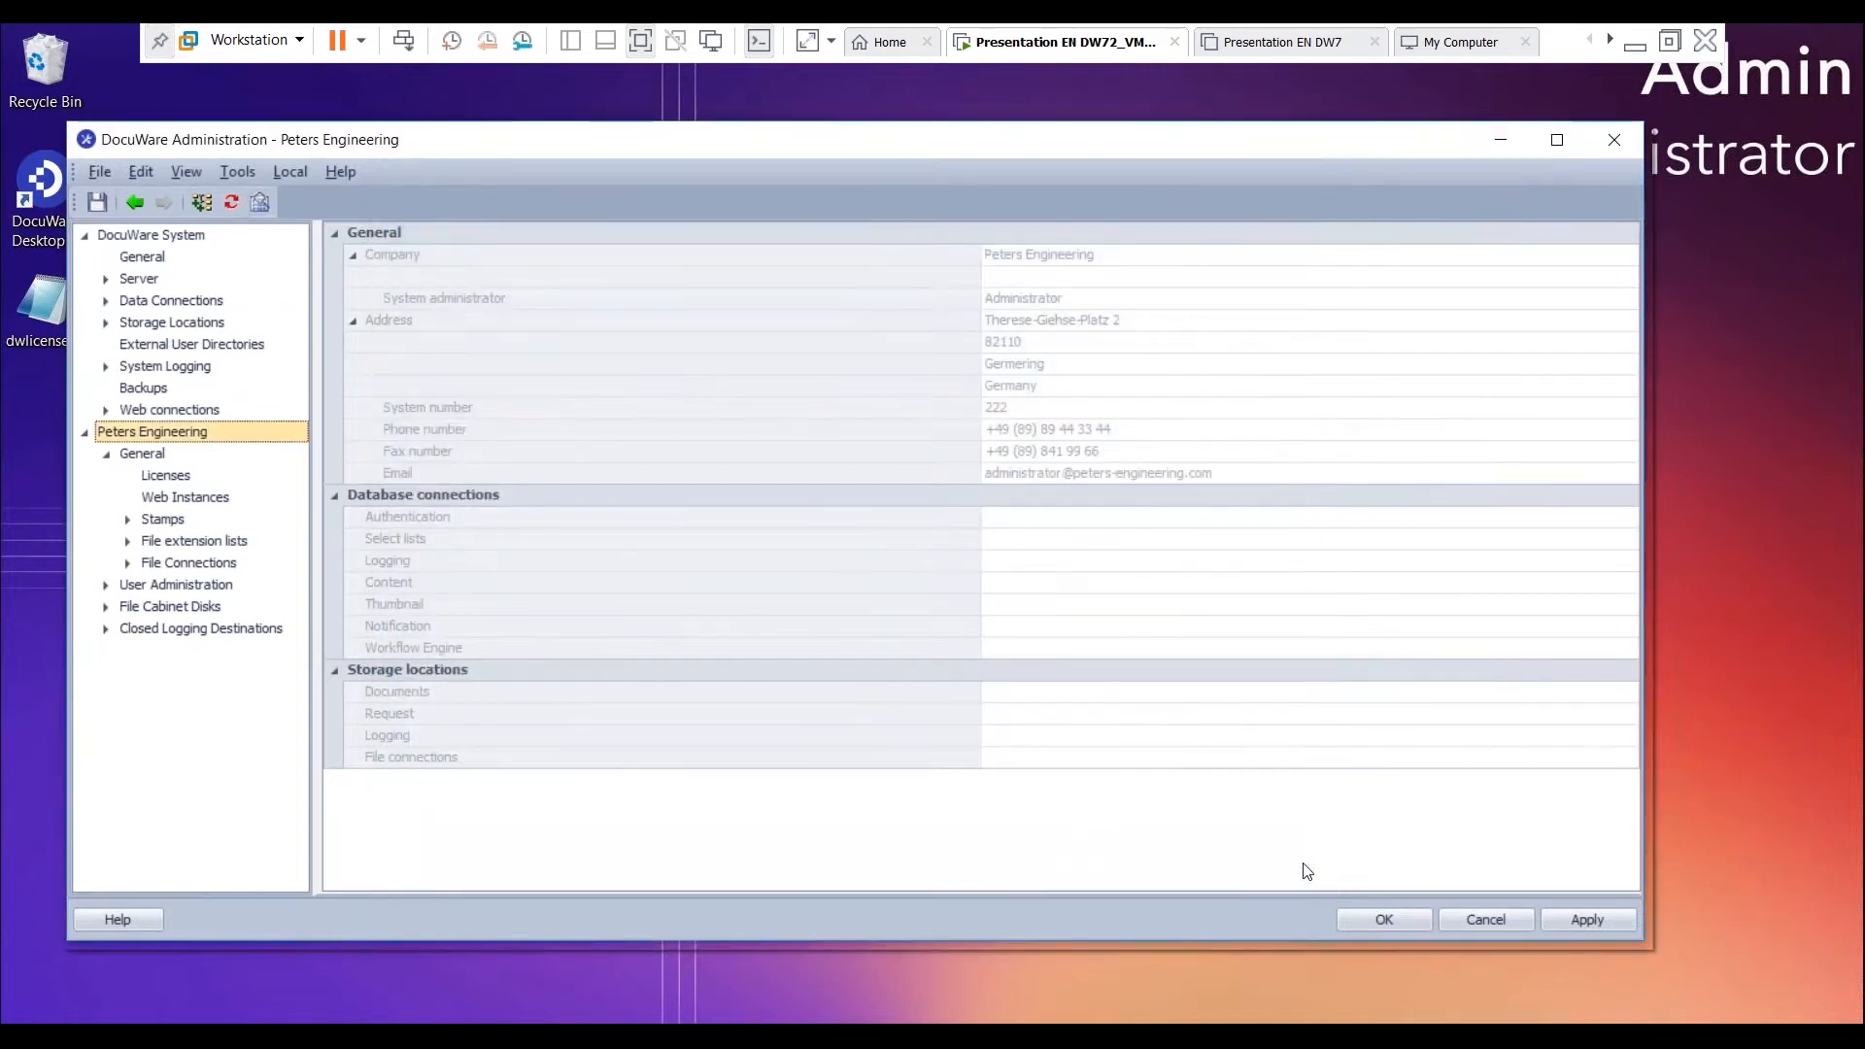
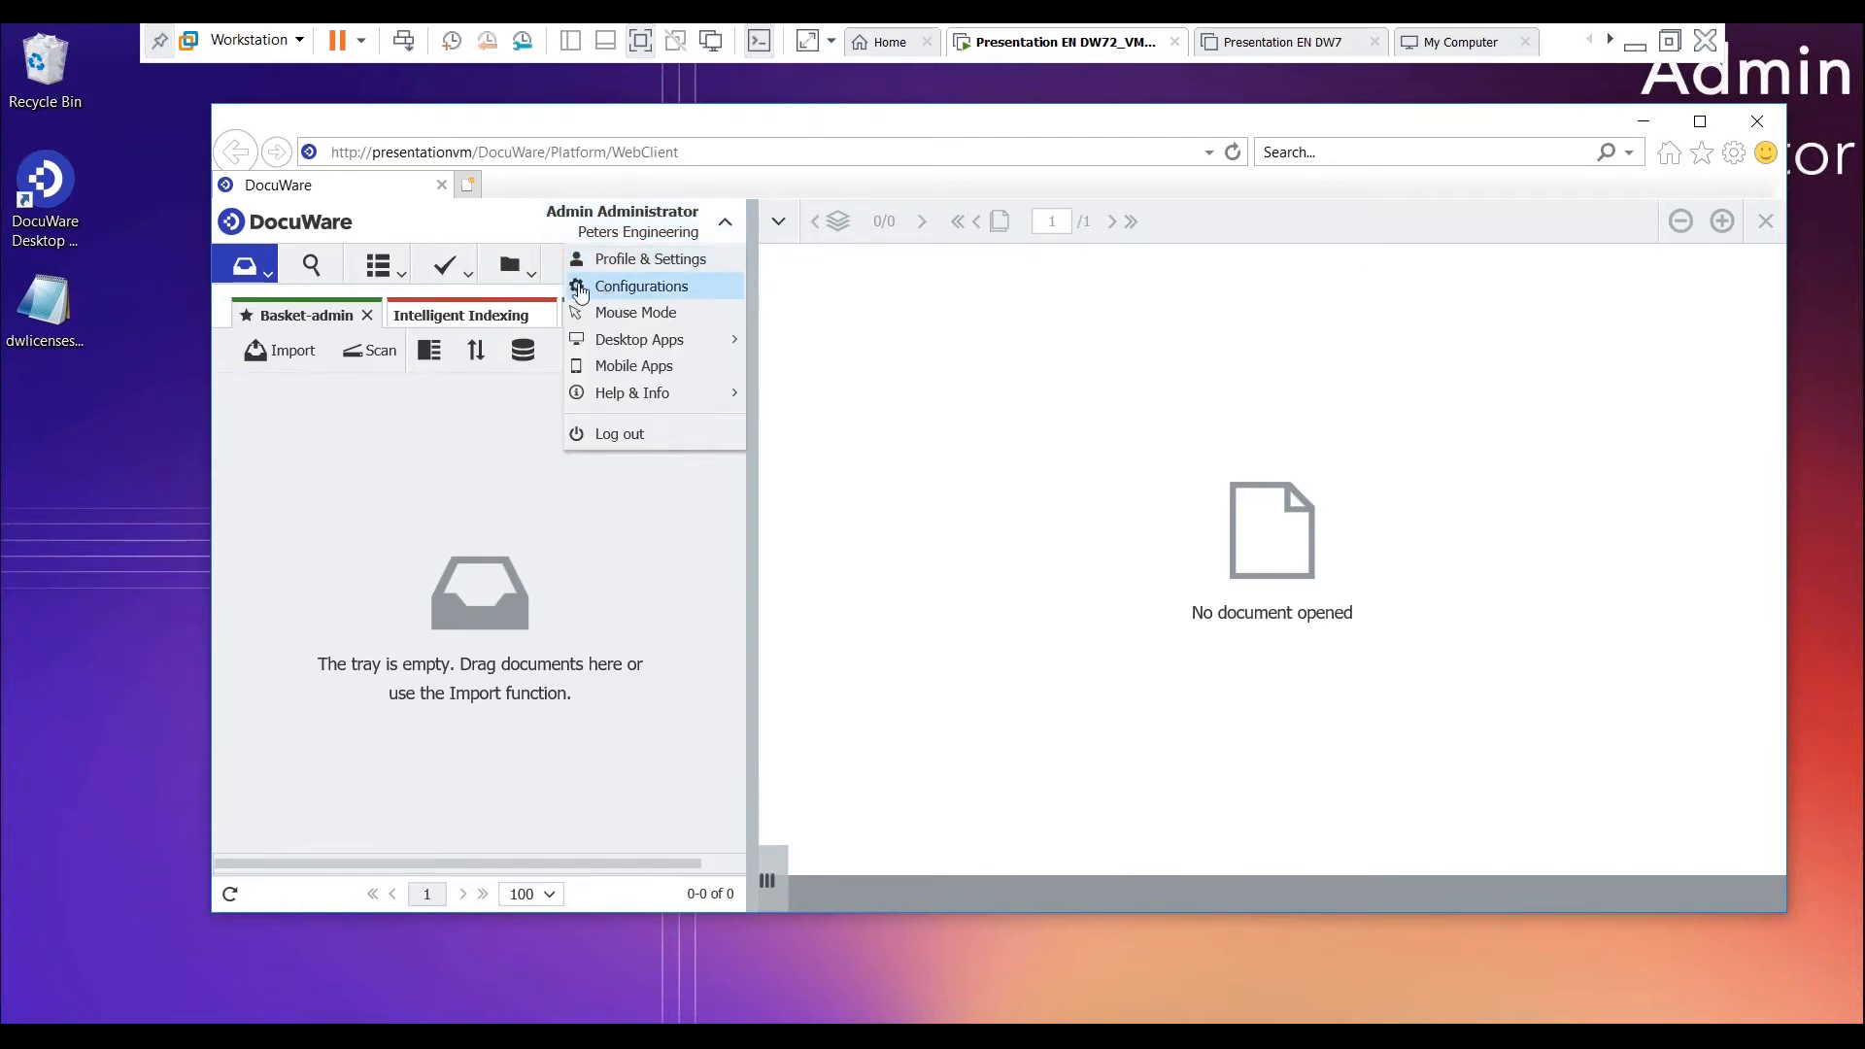
- Open User Management in the configurations, review the groups, roles and function profiles, and return to the user list
left_click(633, 288)
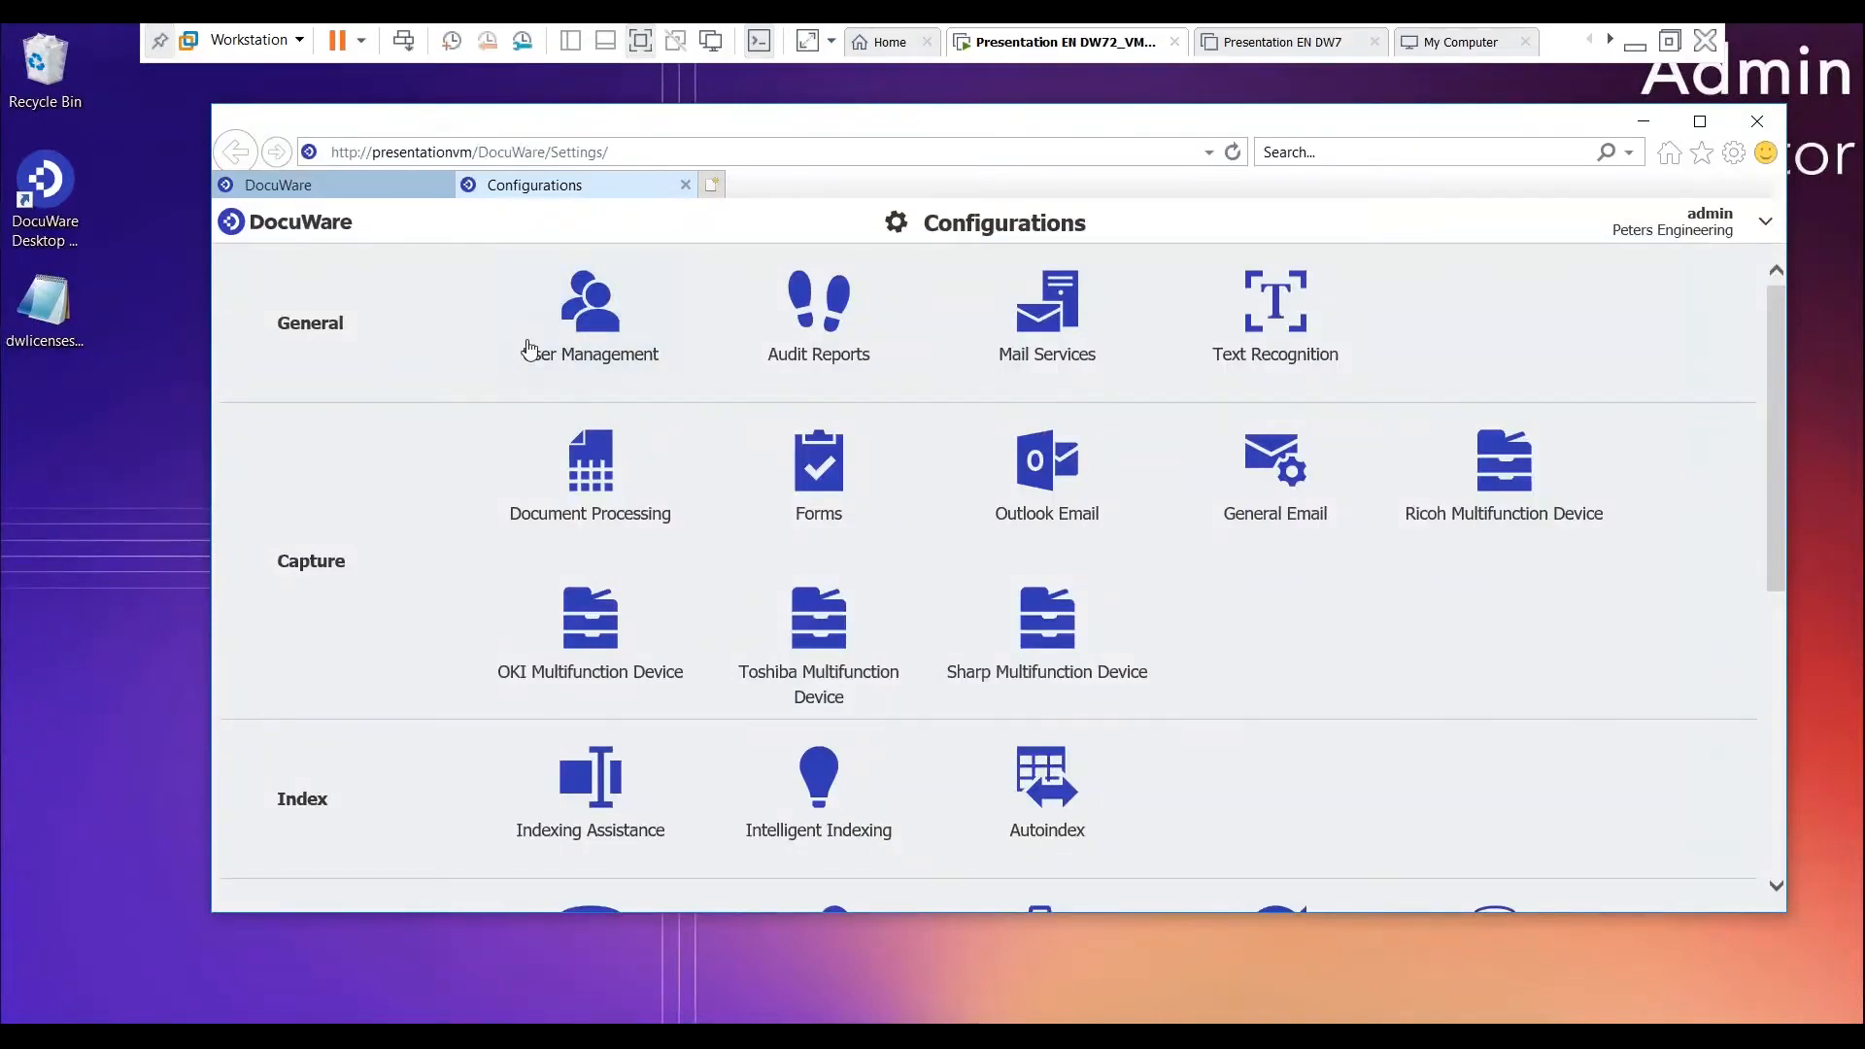
left_click(610, 325)
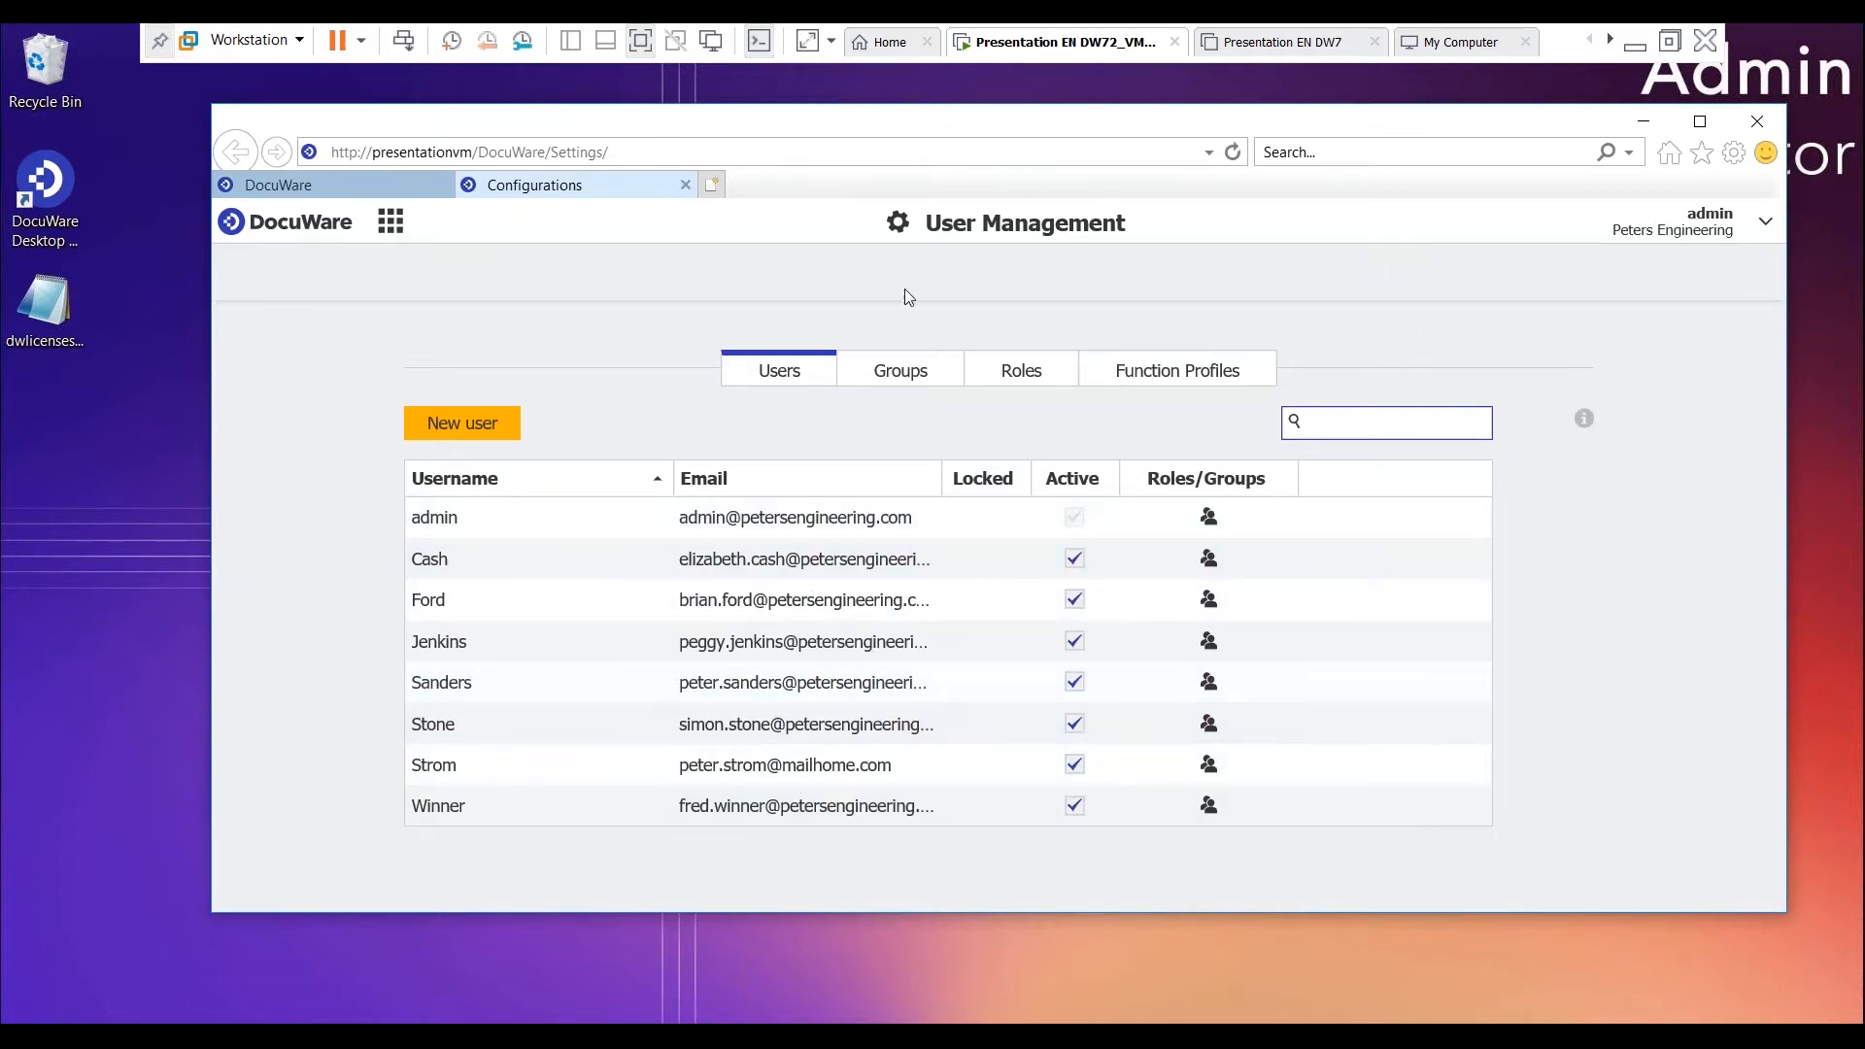
left_click(898, 371)
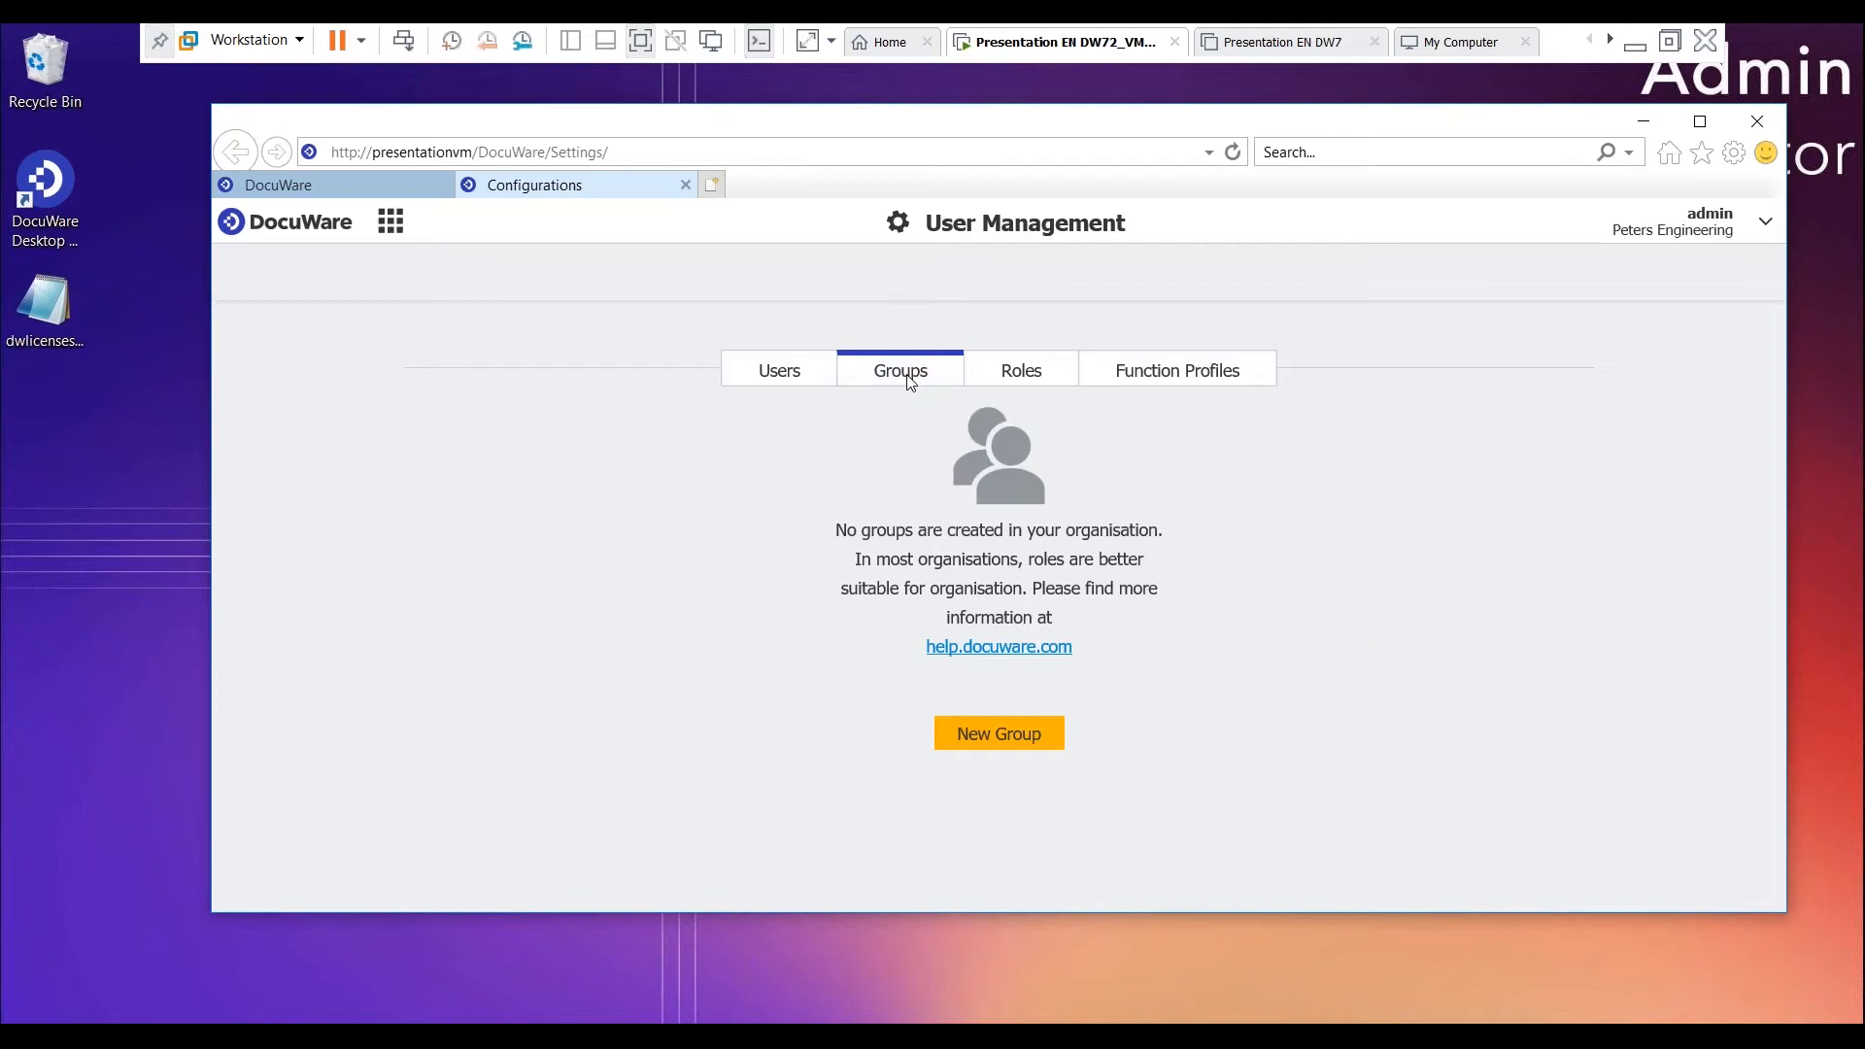
left_click(1021, 371)
left_click(1138, 374)
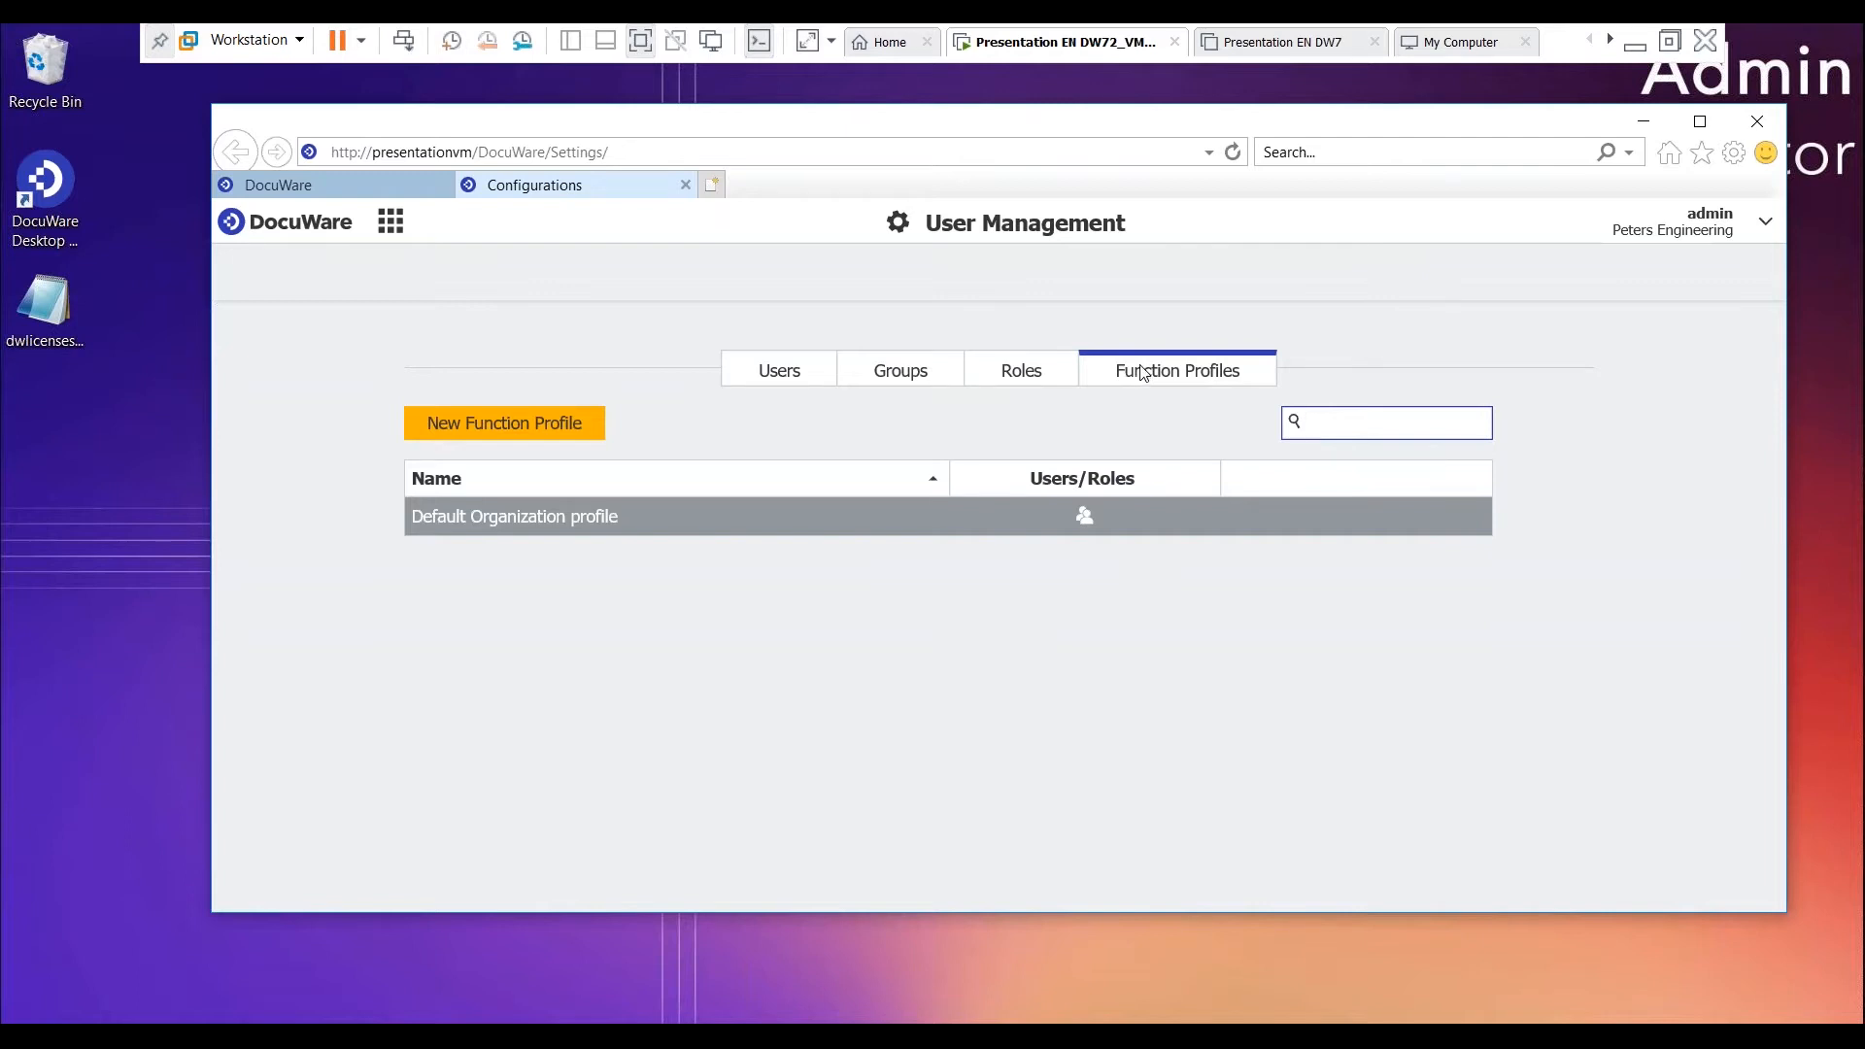
left_click(800, 378)
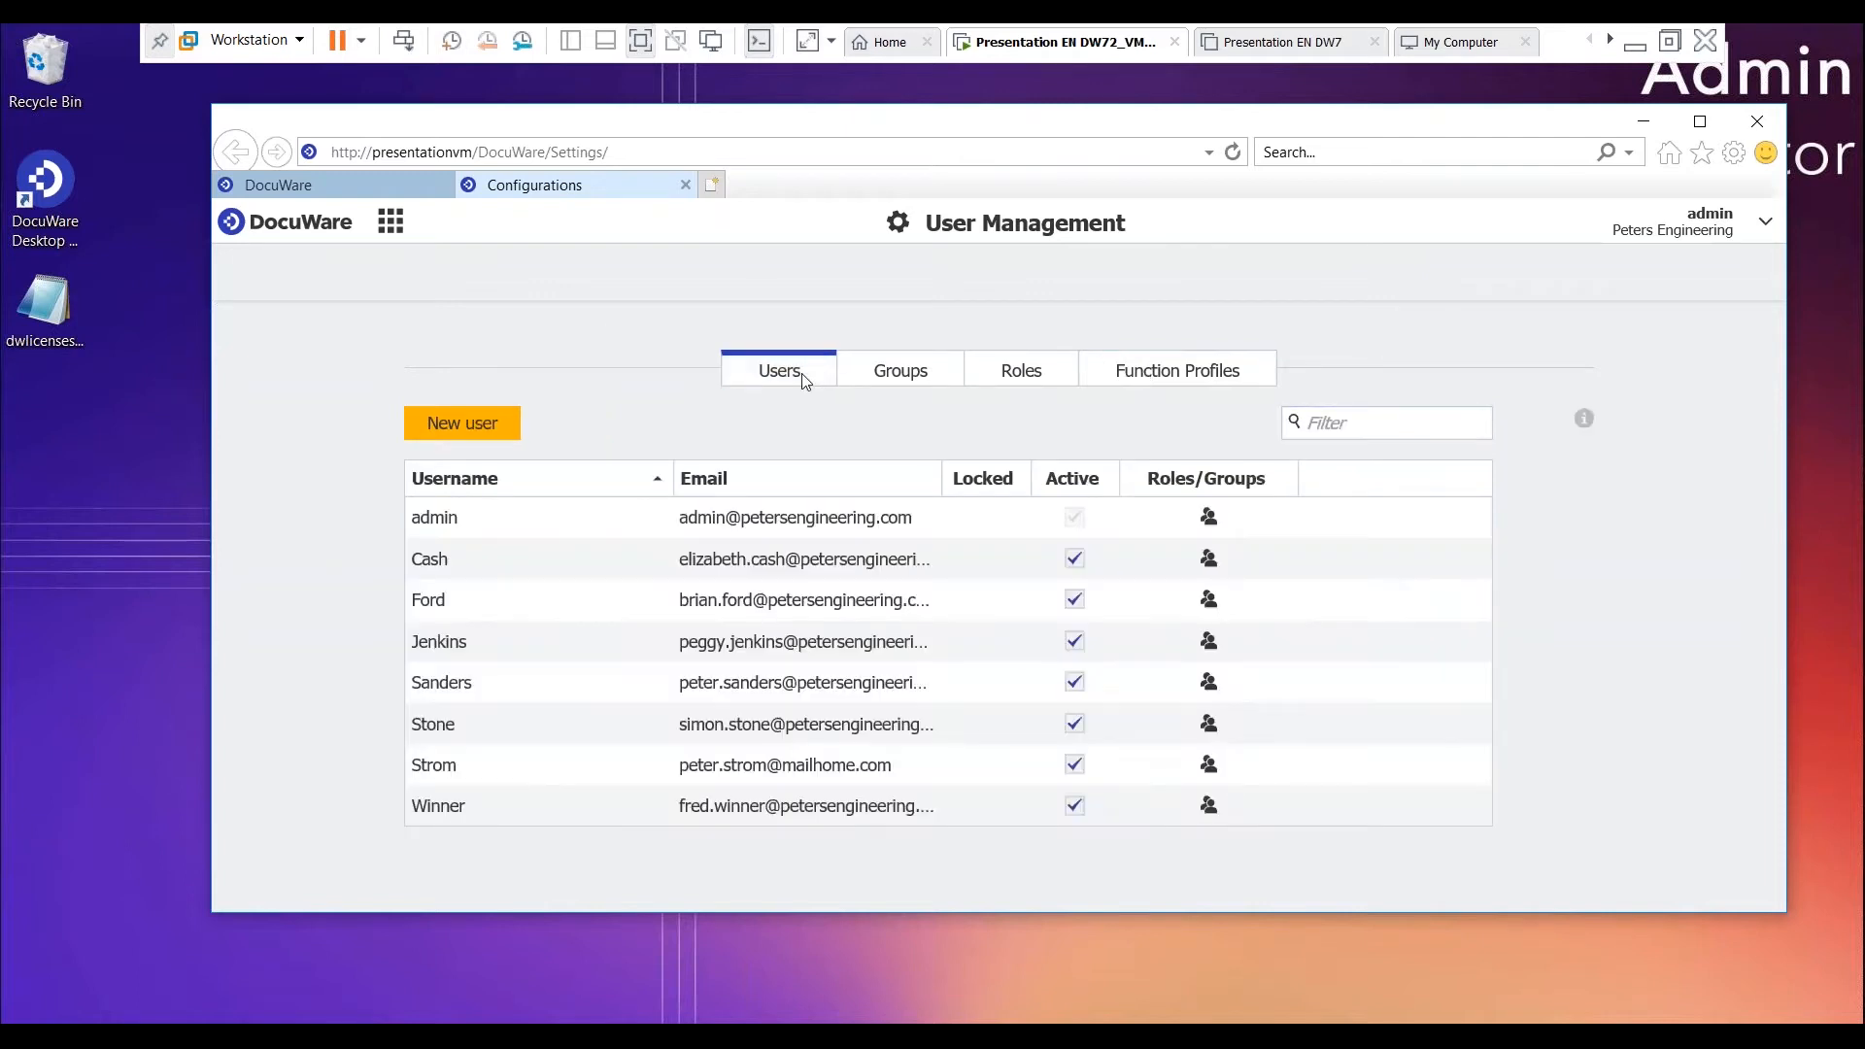
- Start a new user and enter the username made of the person's first initial and last name
left_click(487, 433)
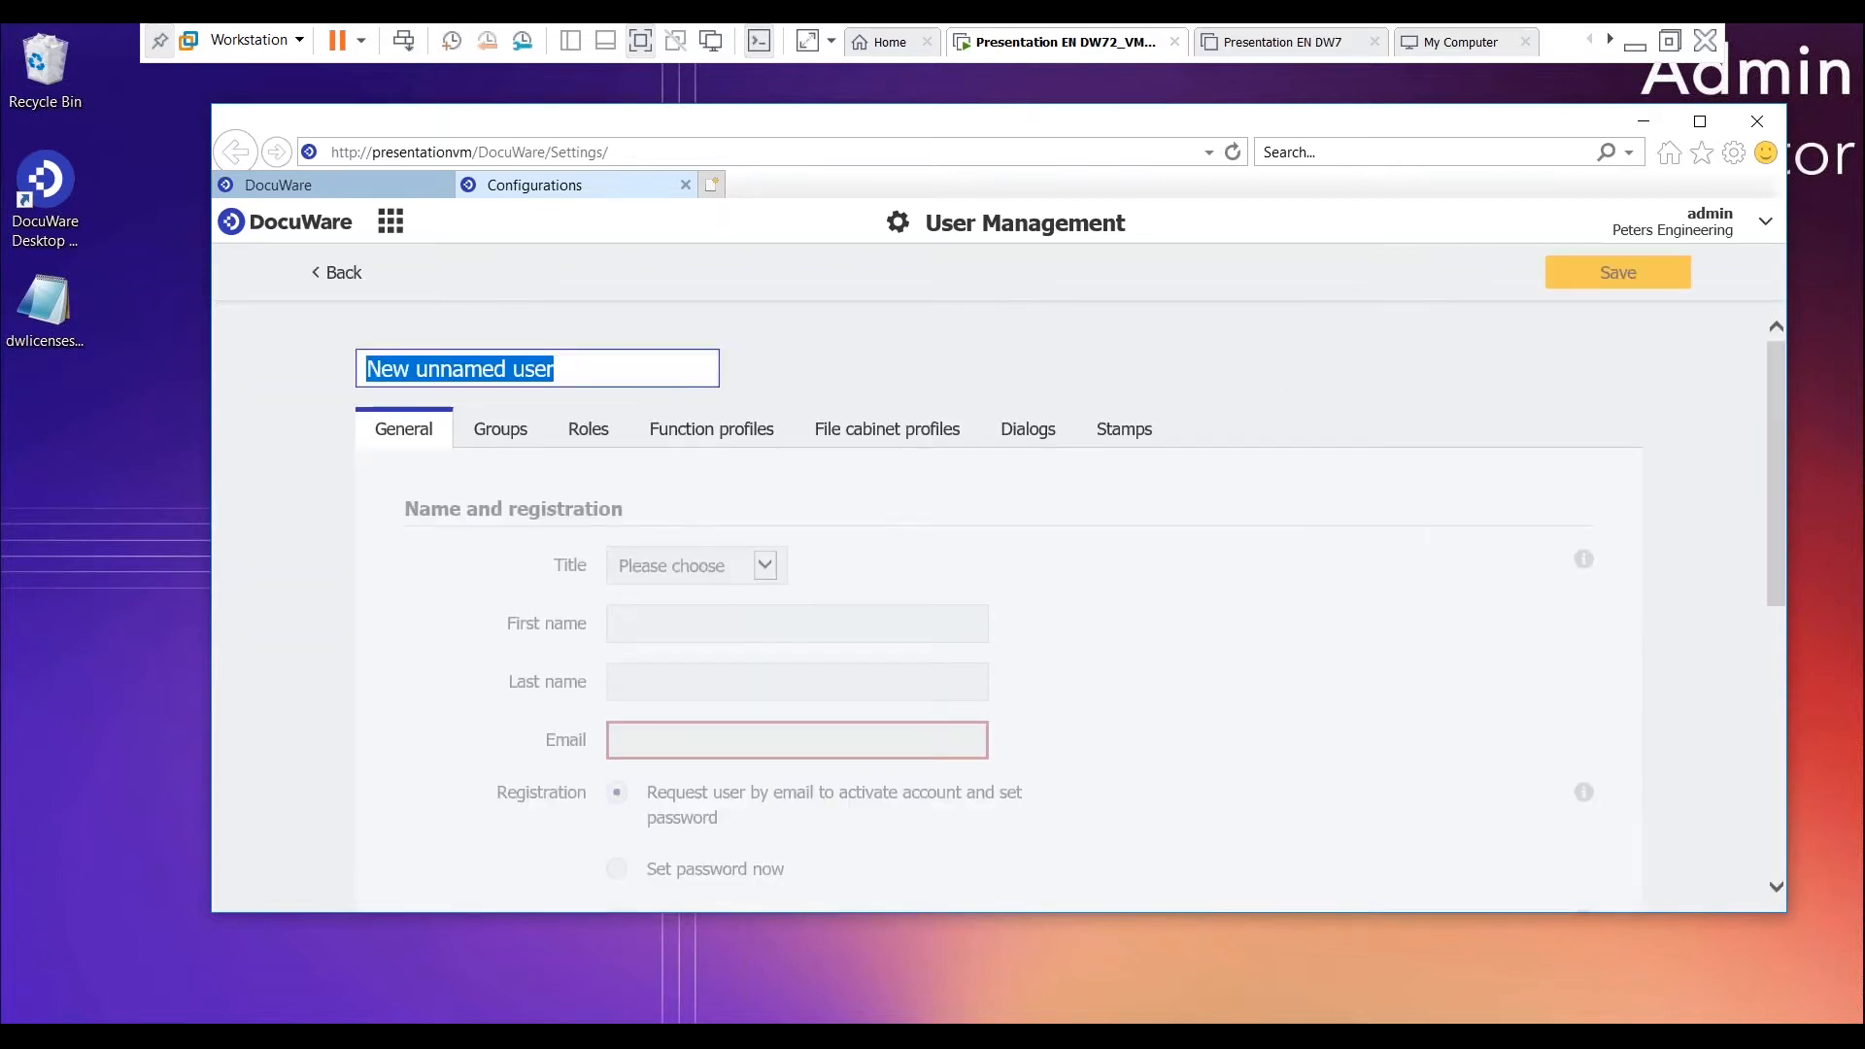
left_click_drag(621, 372, 257, 301)
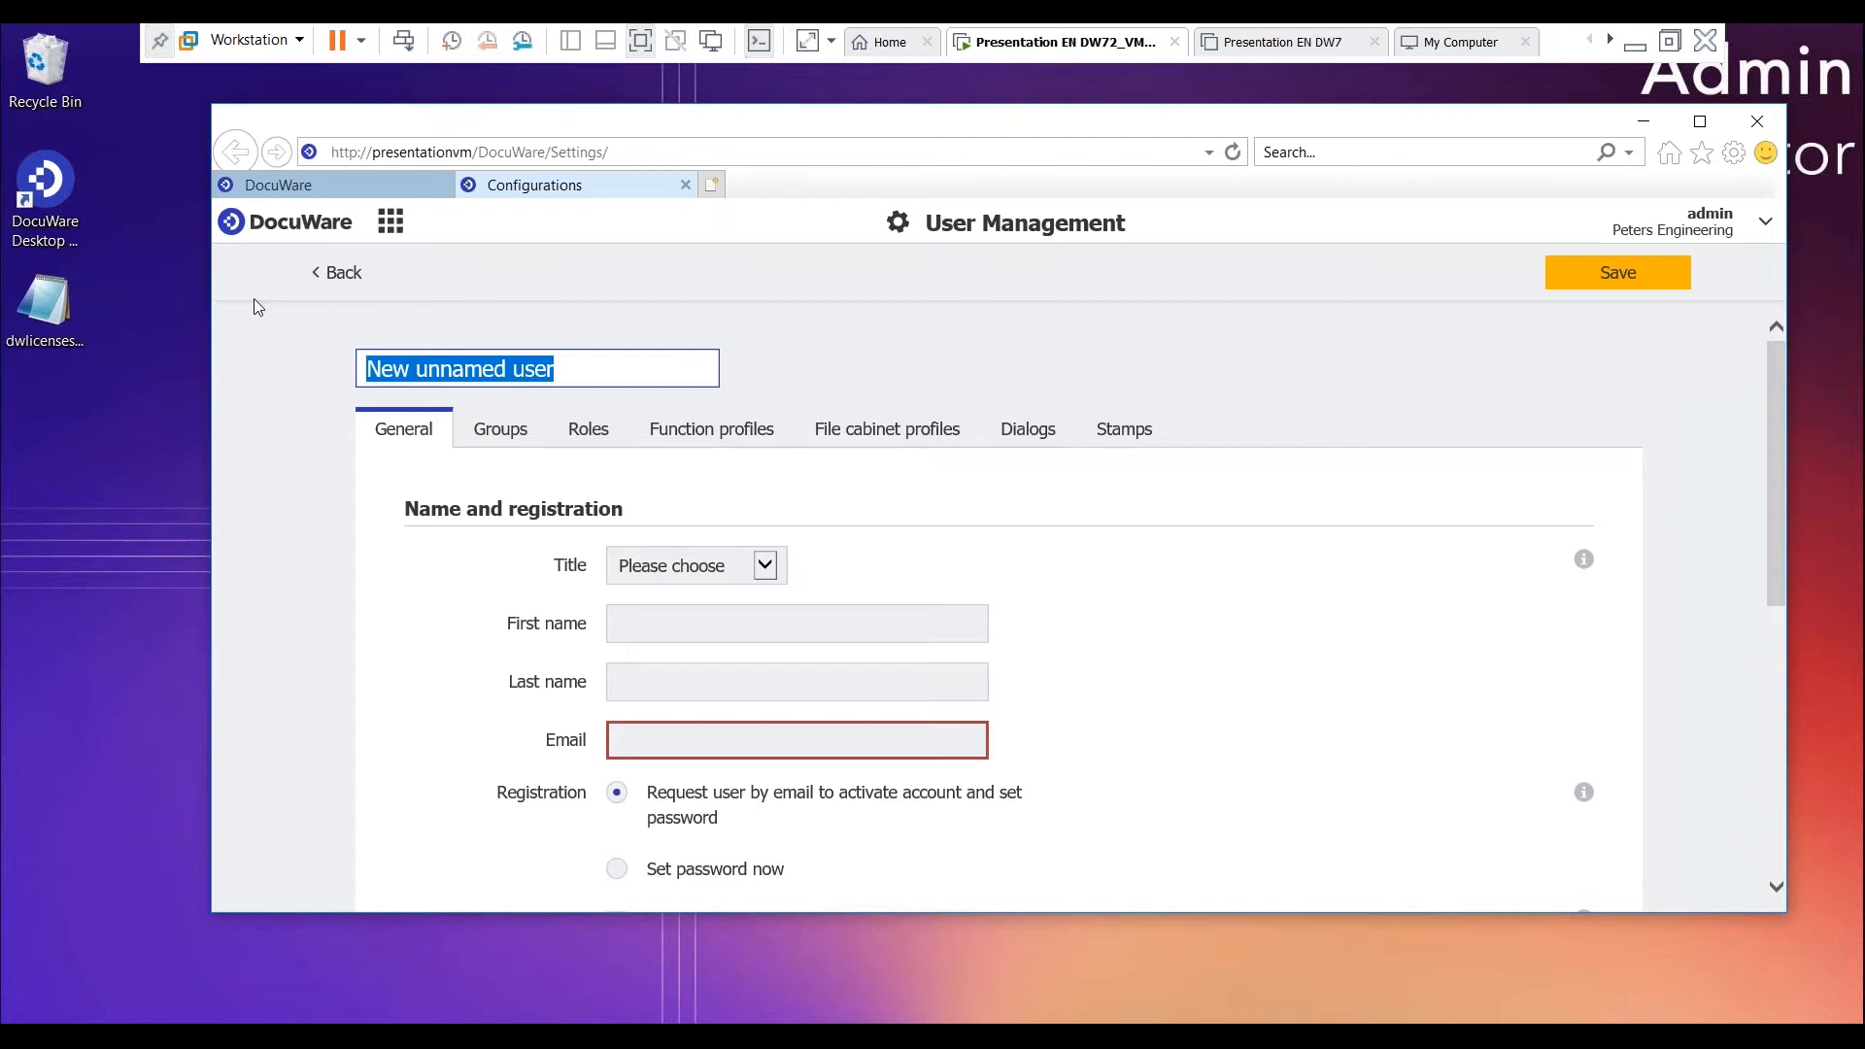
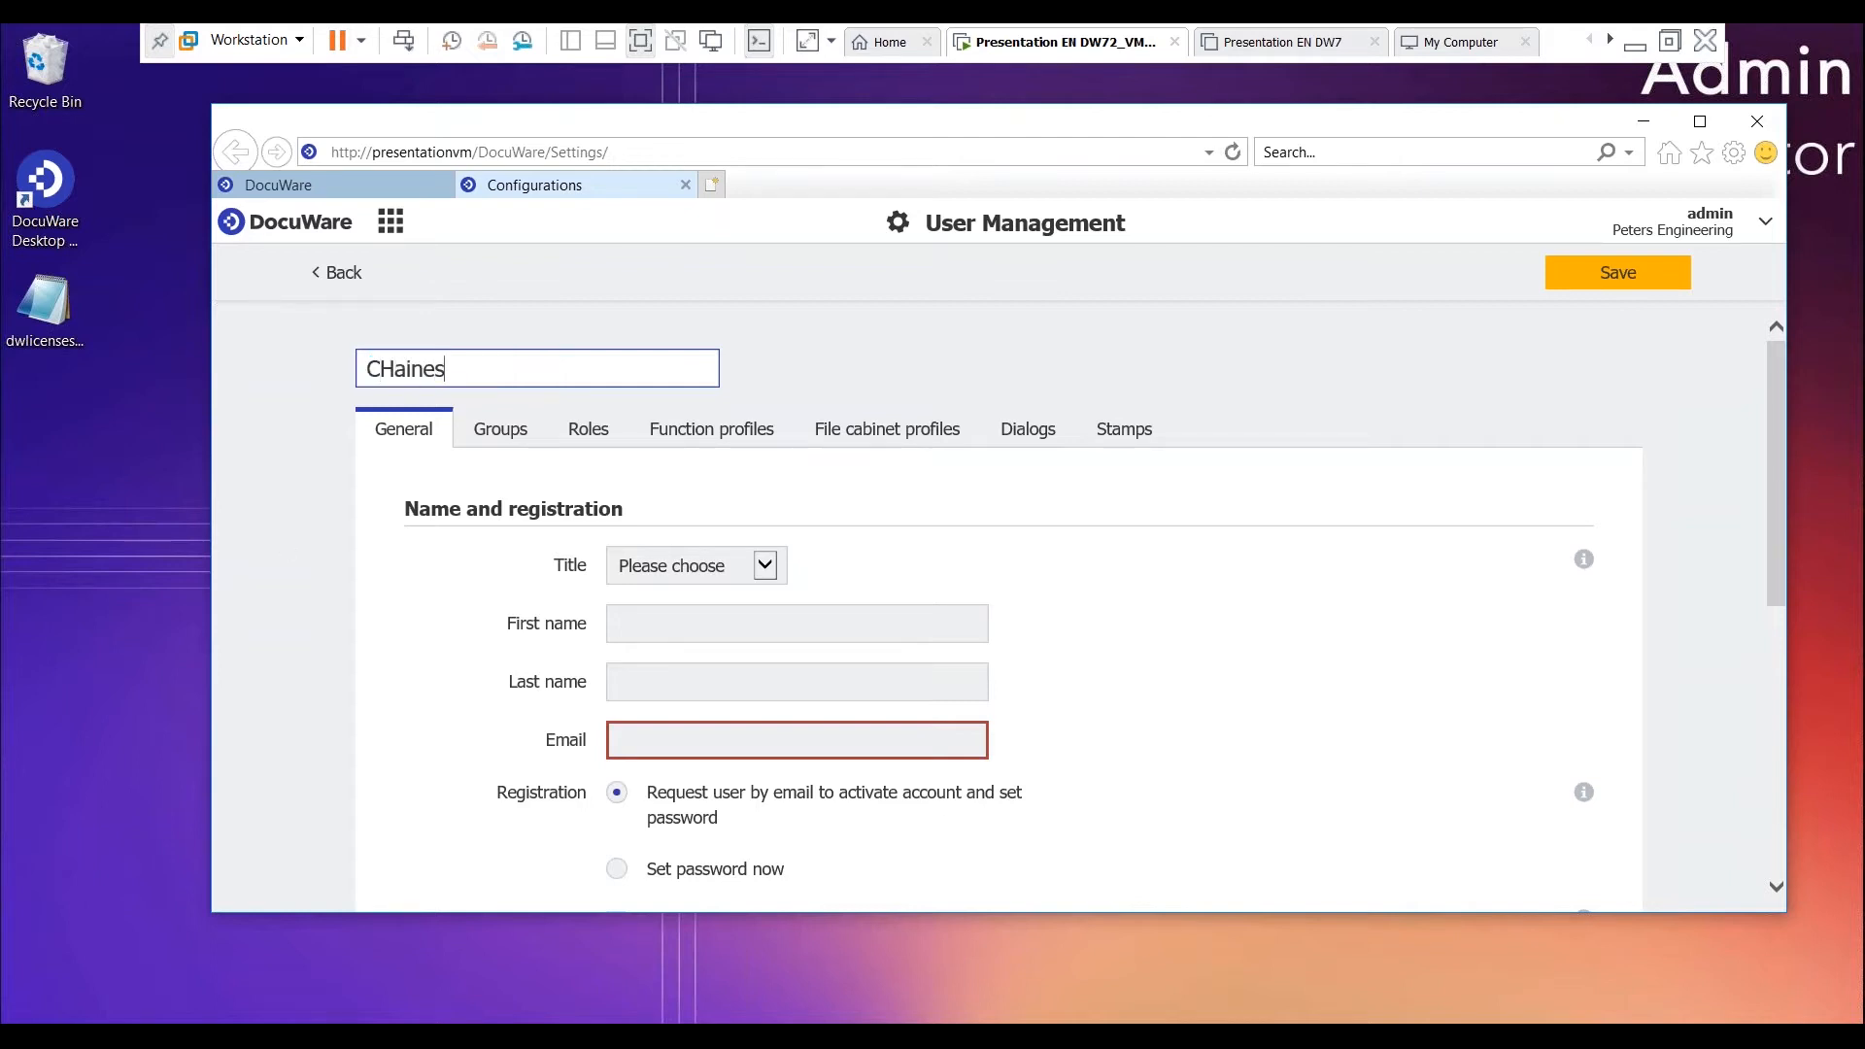
- Fill in the new user's first name, last name and e-mail address
left_click(744, 622)
scroll(744, 623, "down", 1)
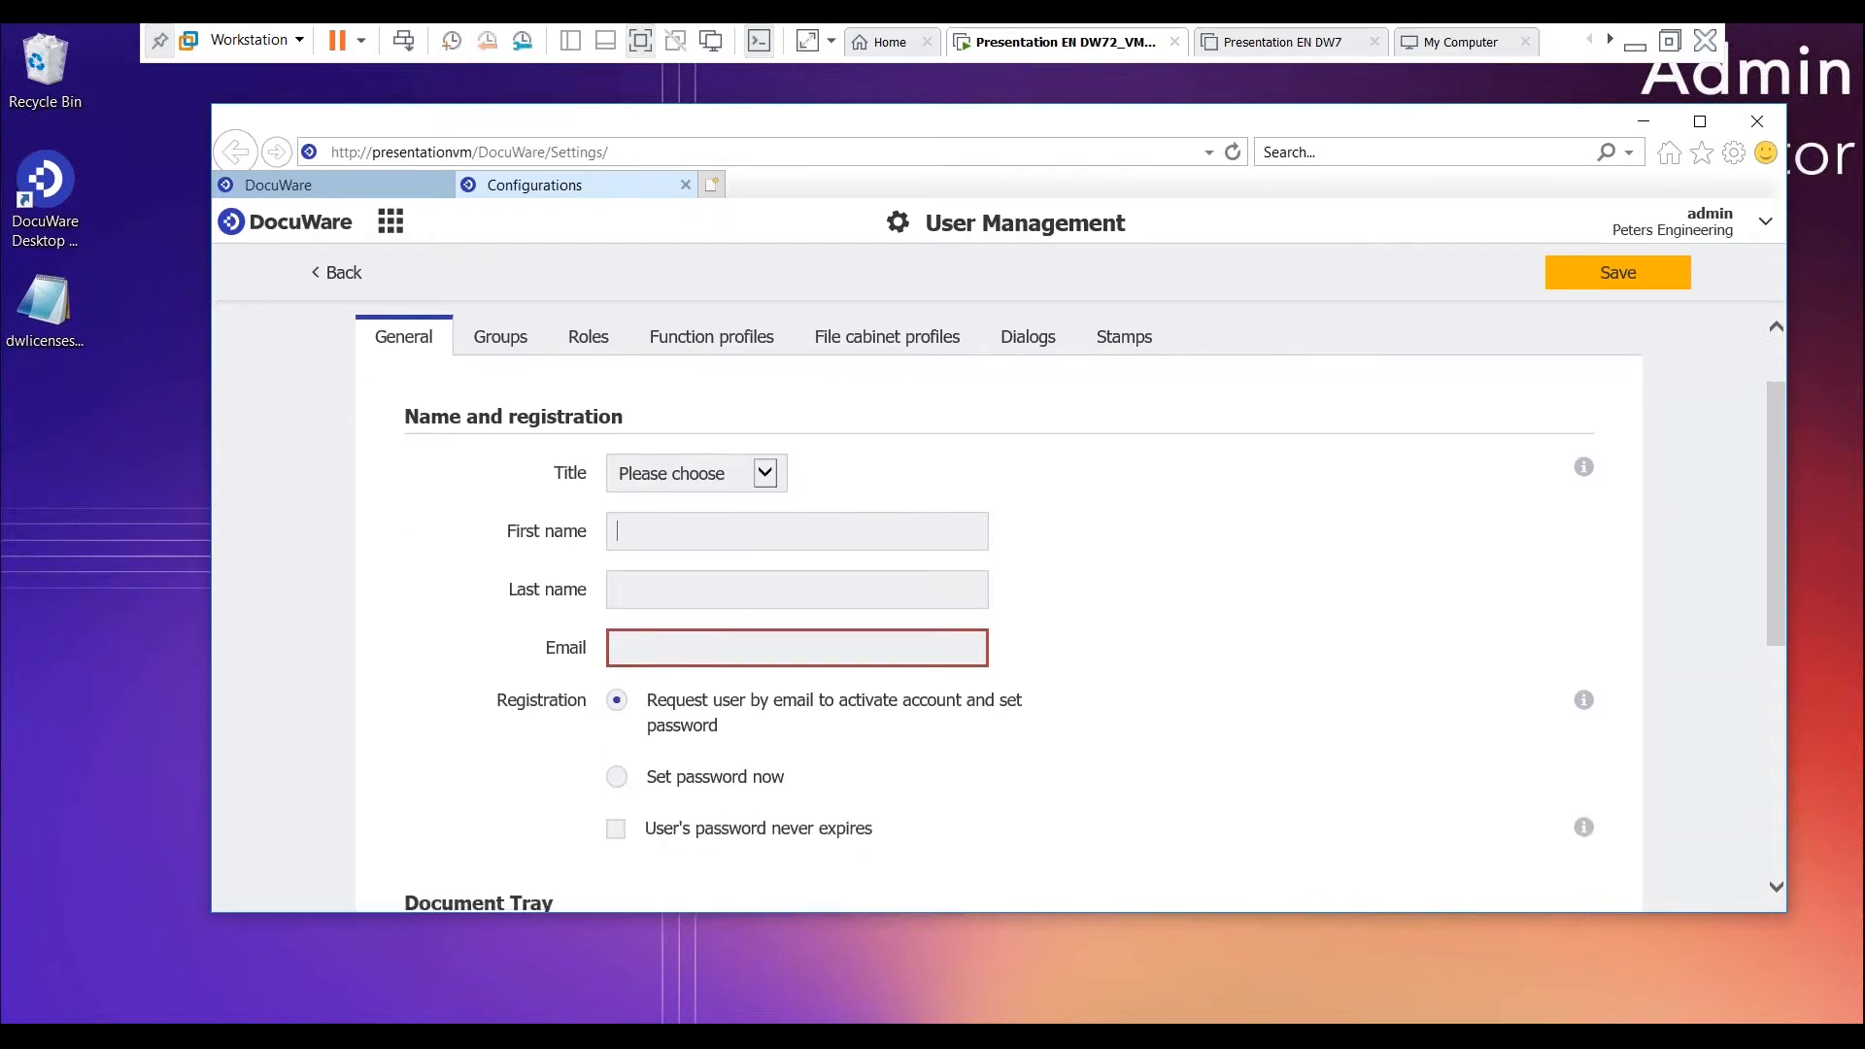
left_click(768, 590)
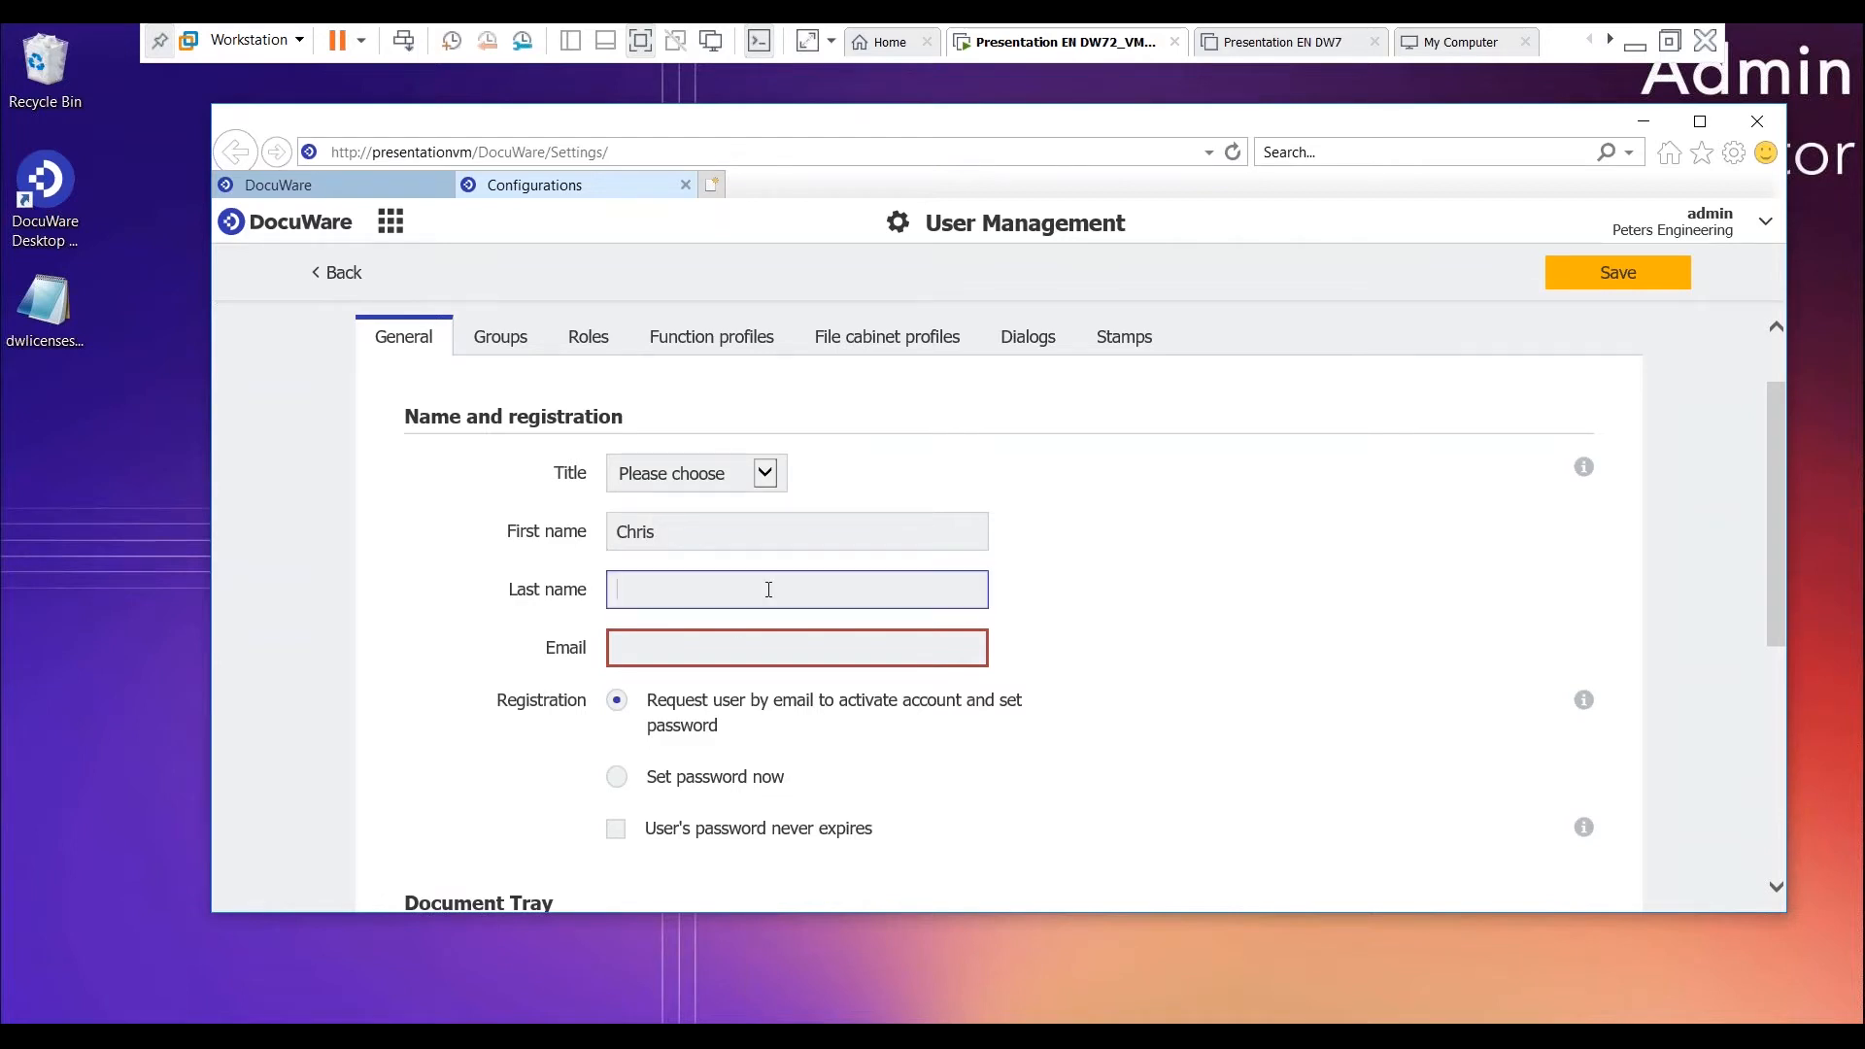
left_click(742, 653)
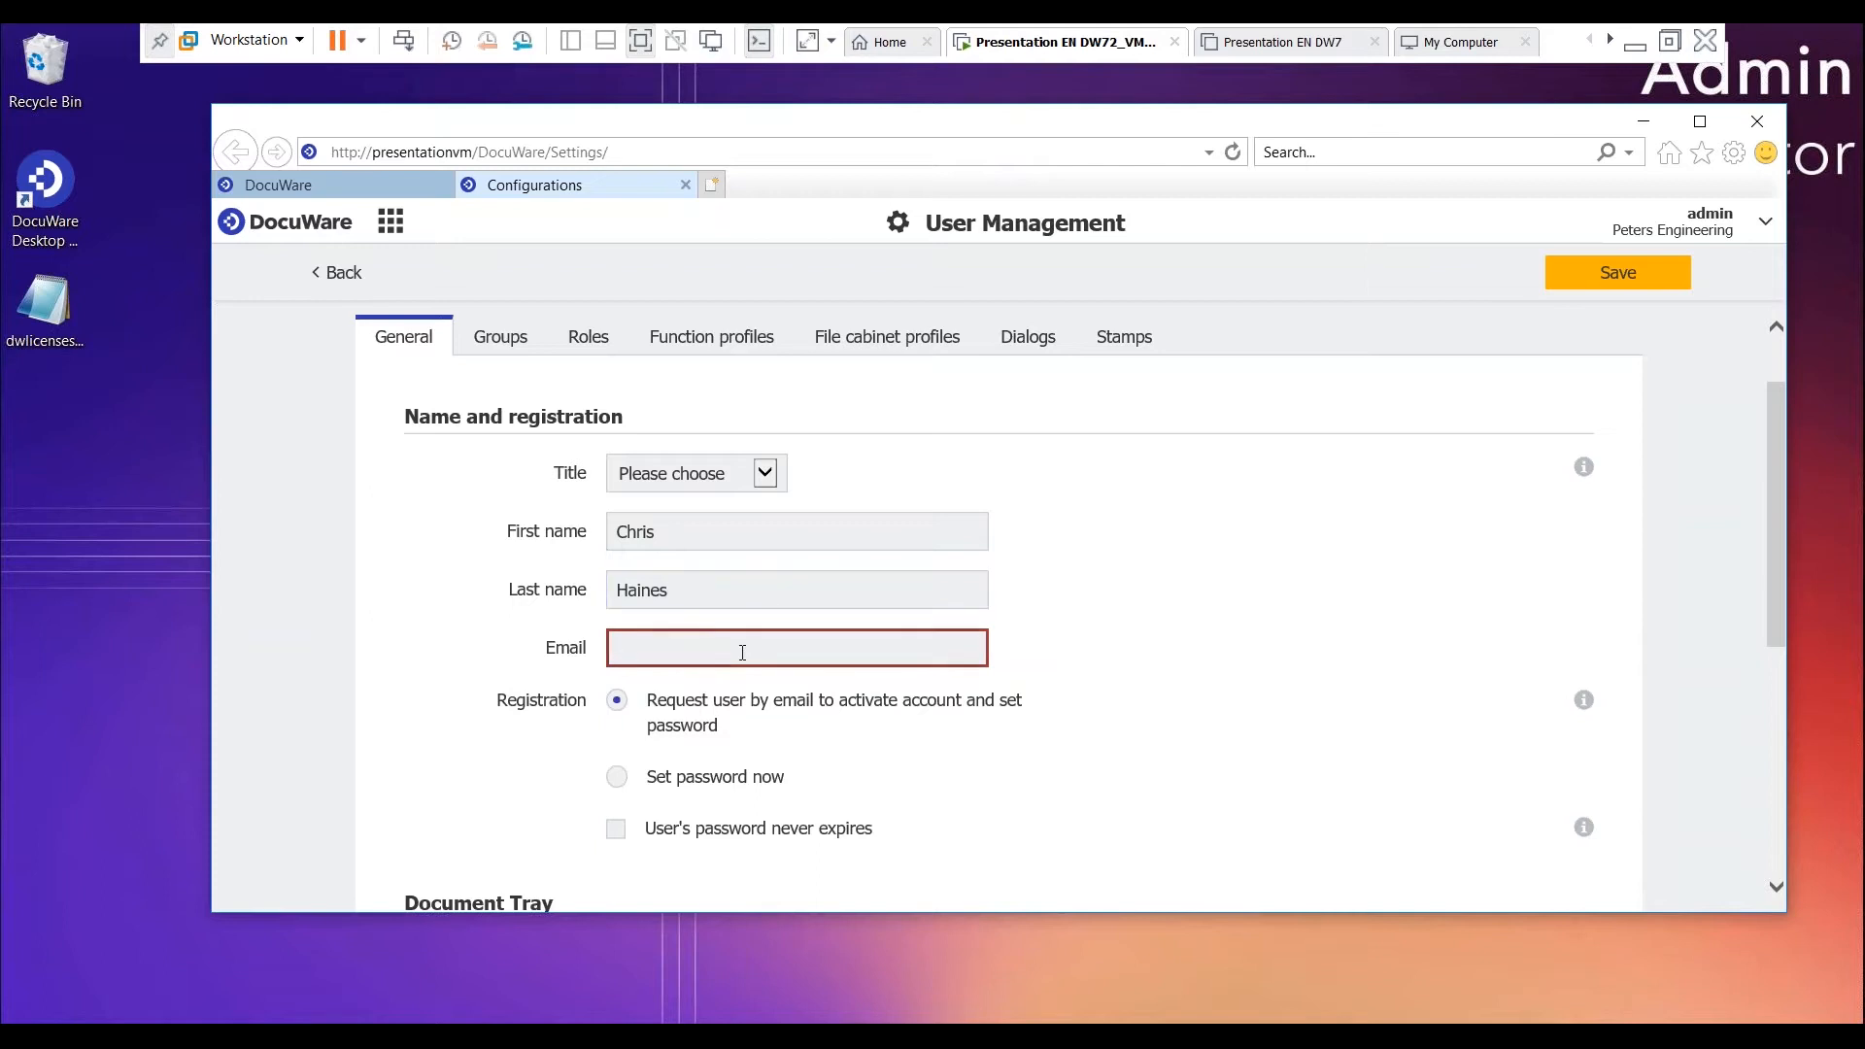
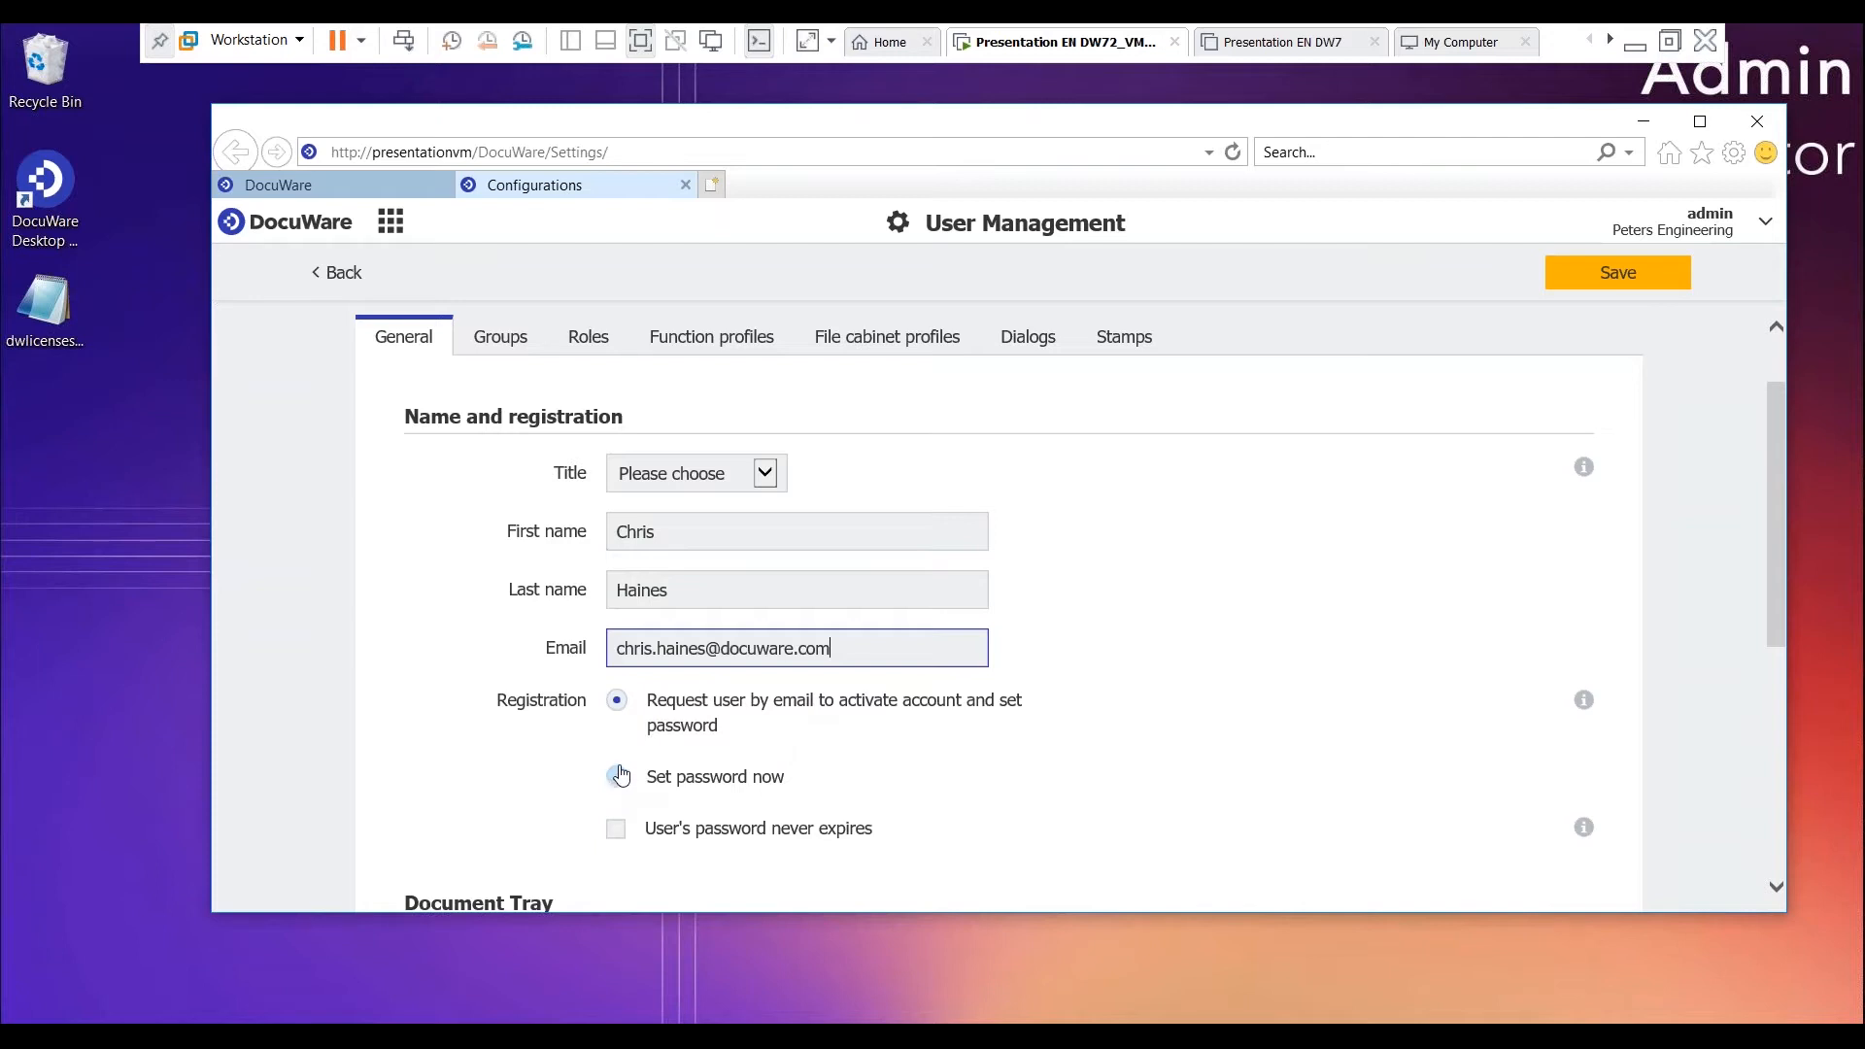
- Assign the Document Pool file cabinet to the new user's personal Inbox document tray
scroll(619, 785, "down", 1)
scroll(617, 685, "down", 4)
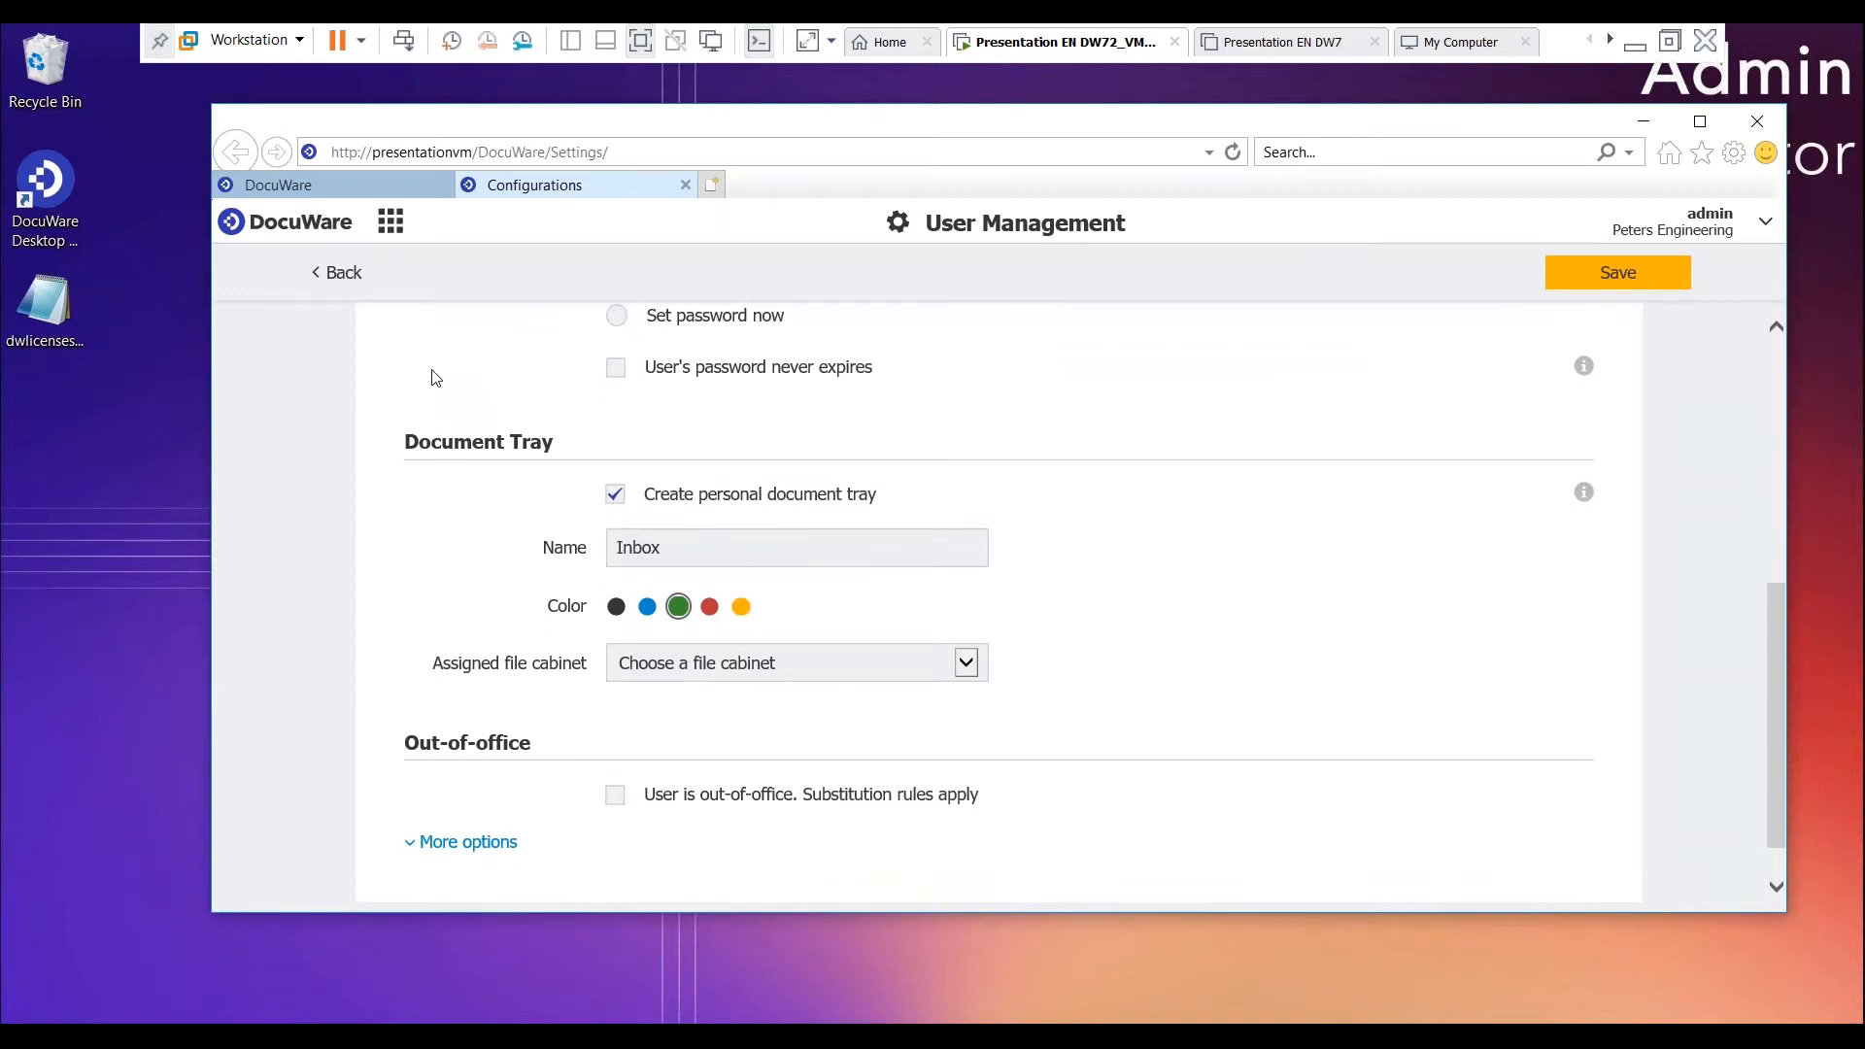
left_click(738, 547)
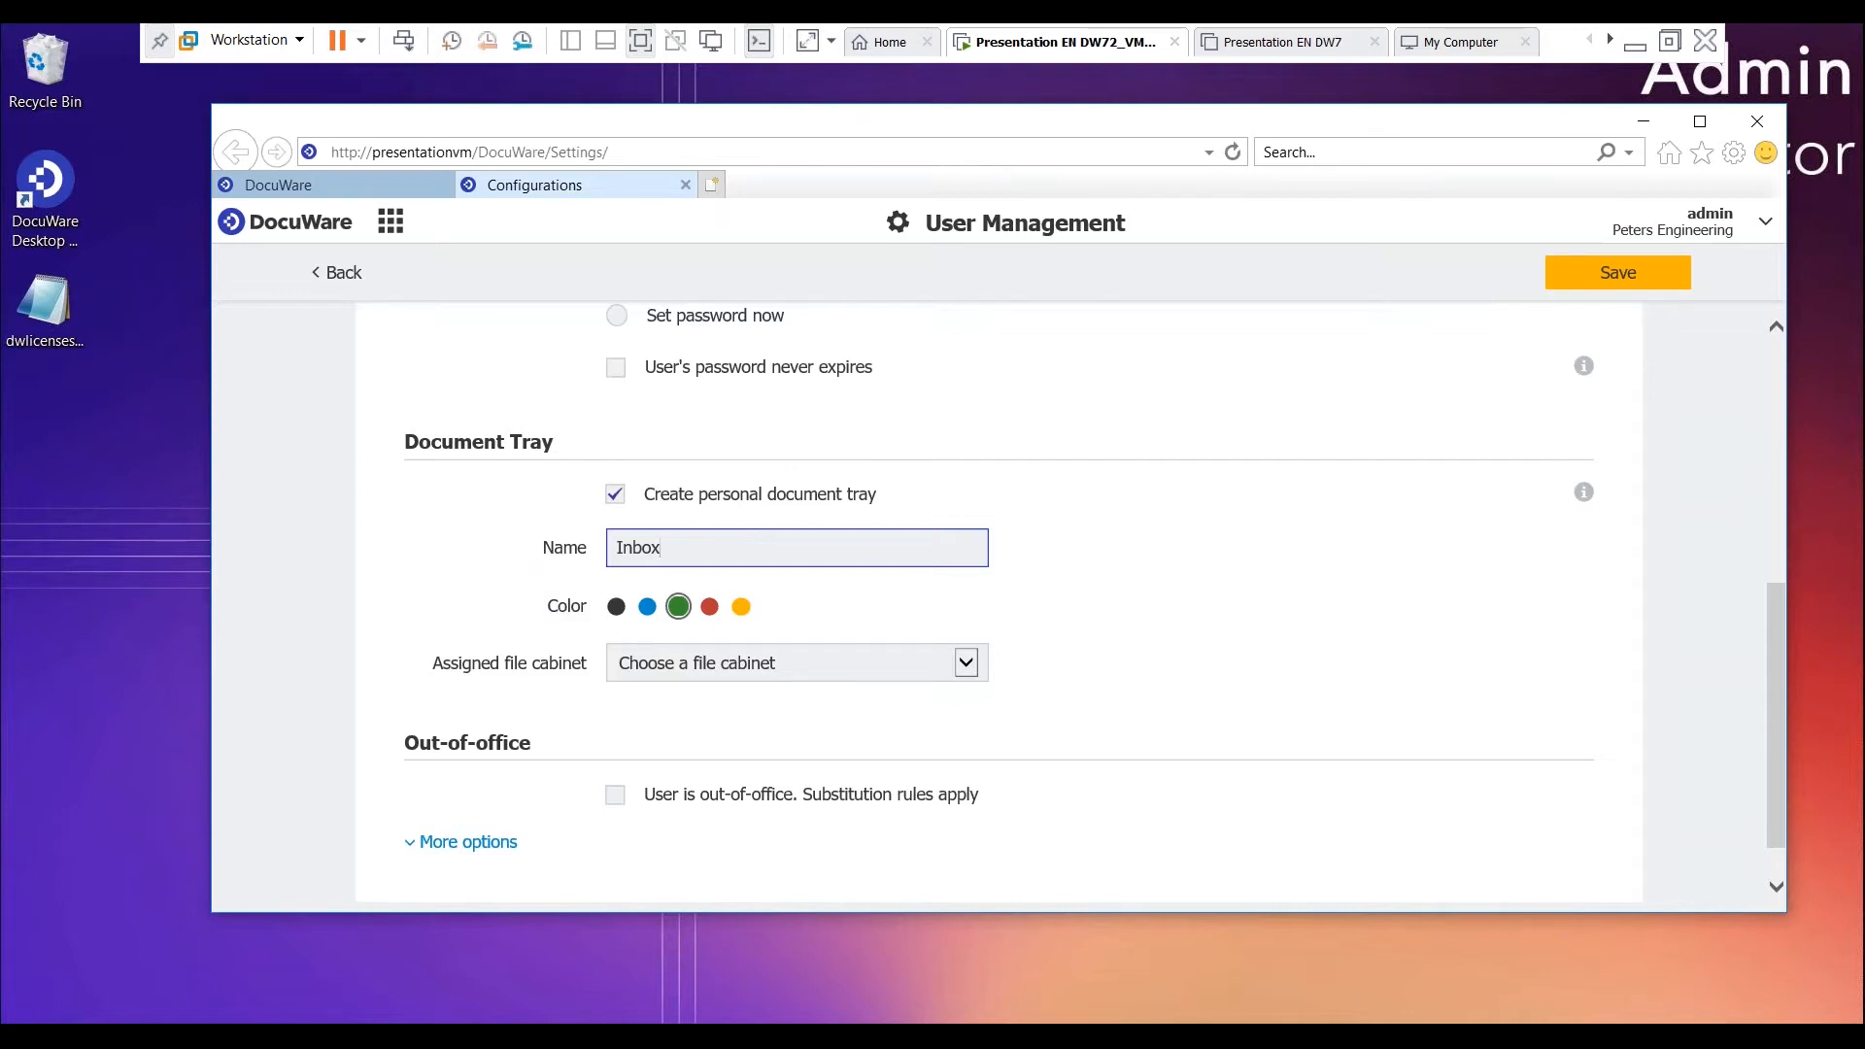
left_click(707, 653)
left_click(704, 682)
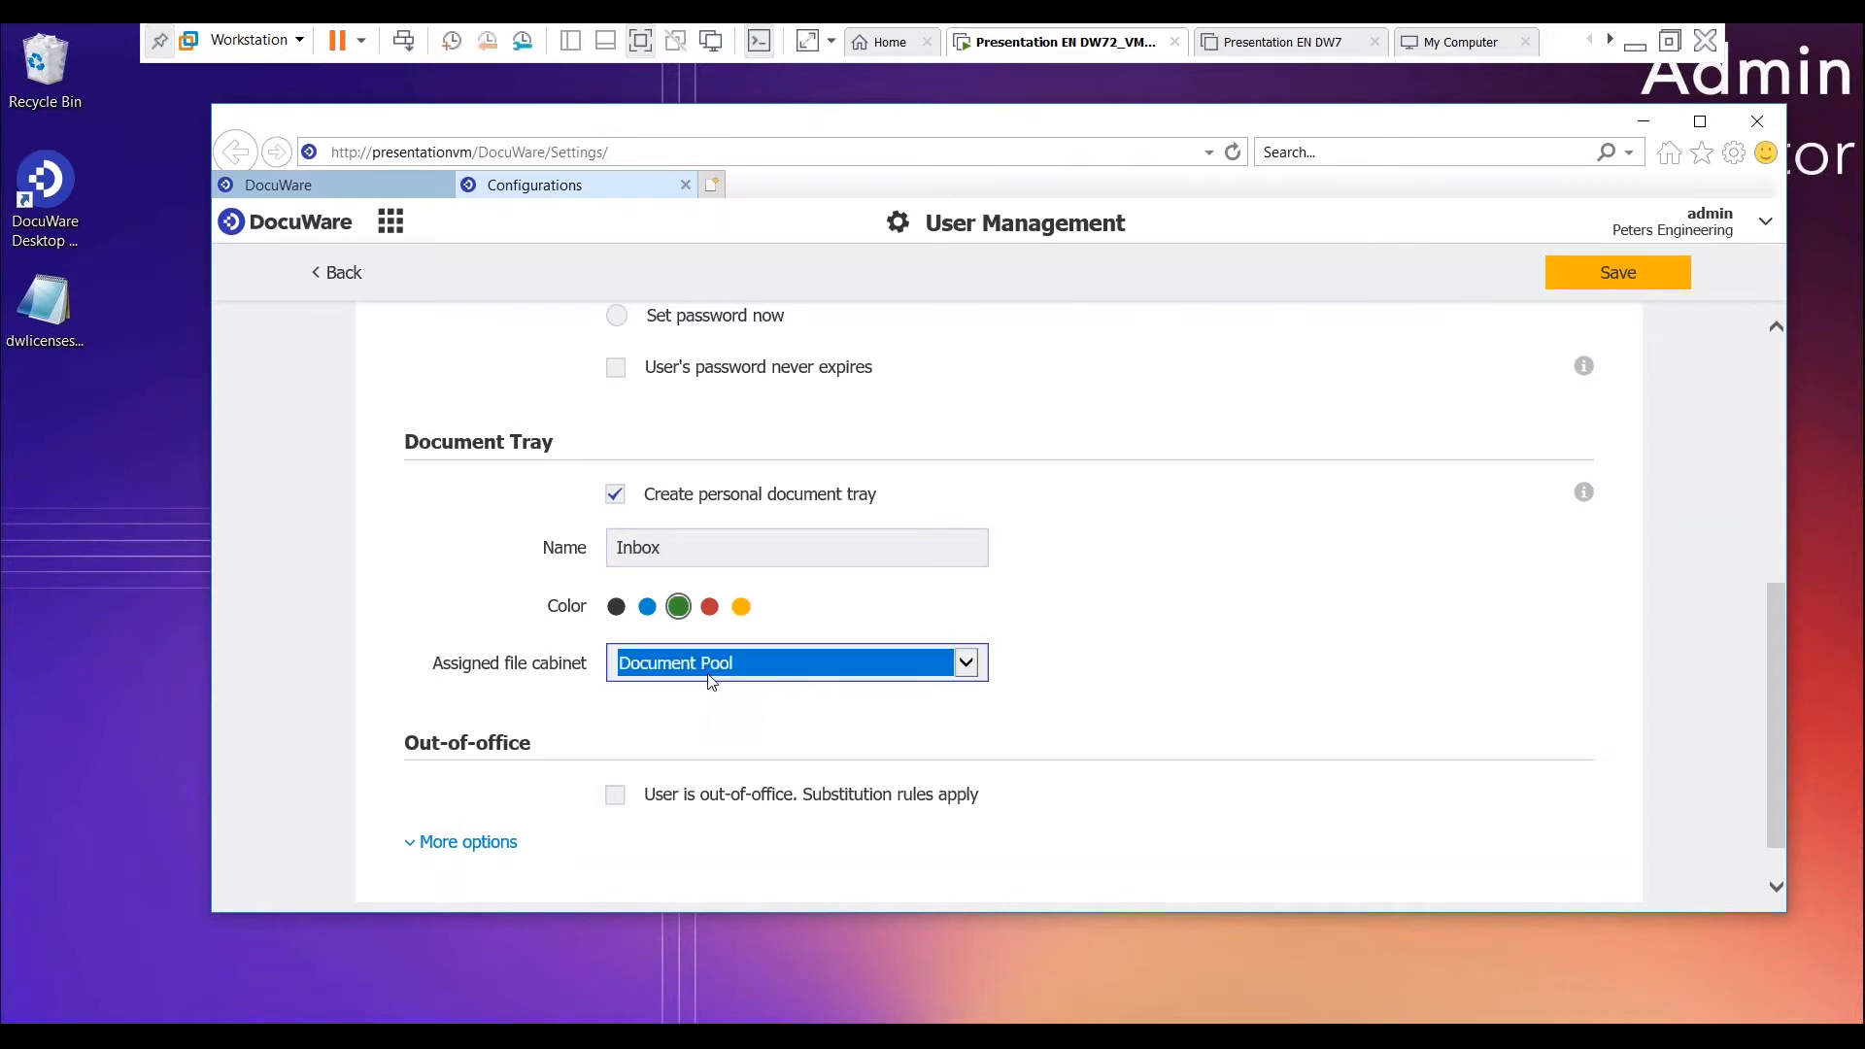
left_click(819, 626)
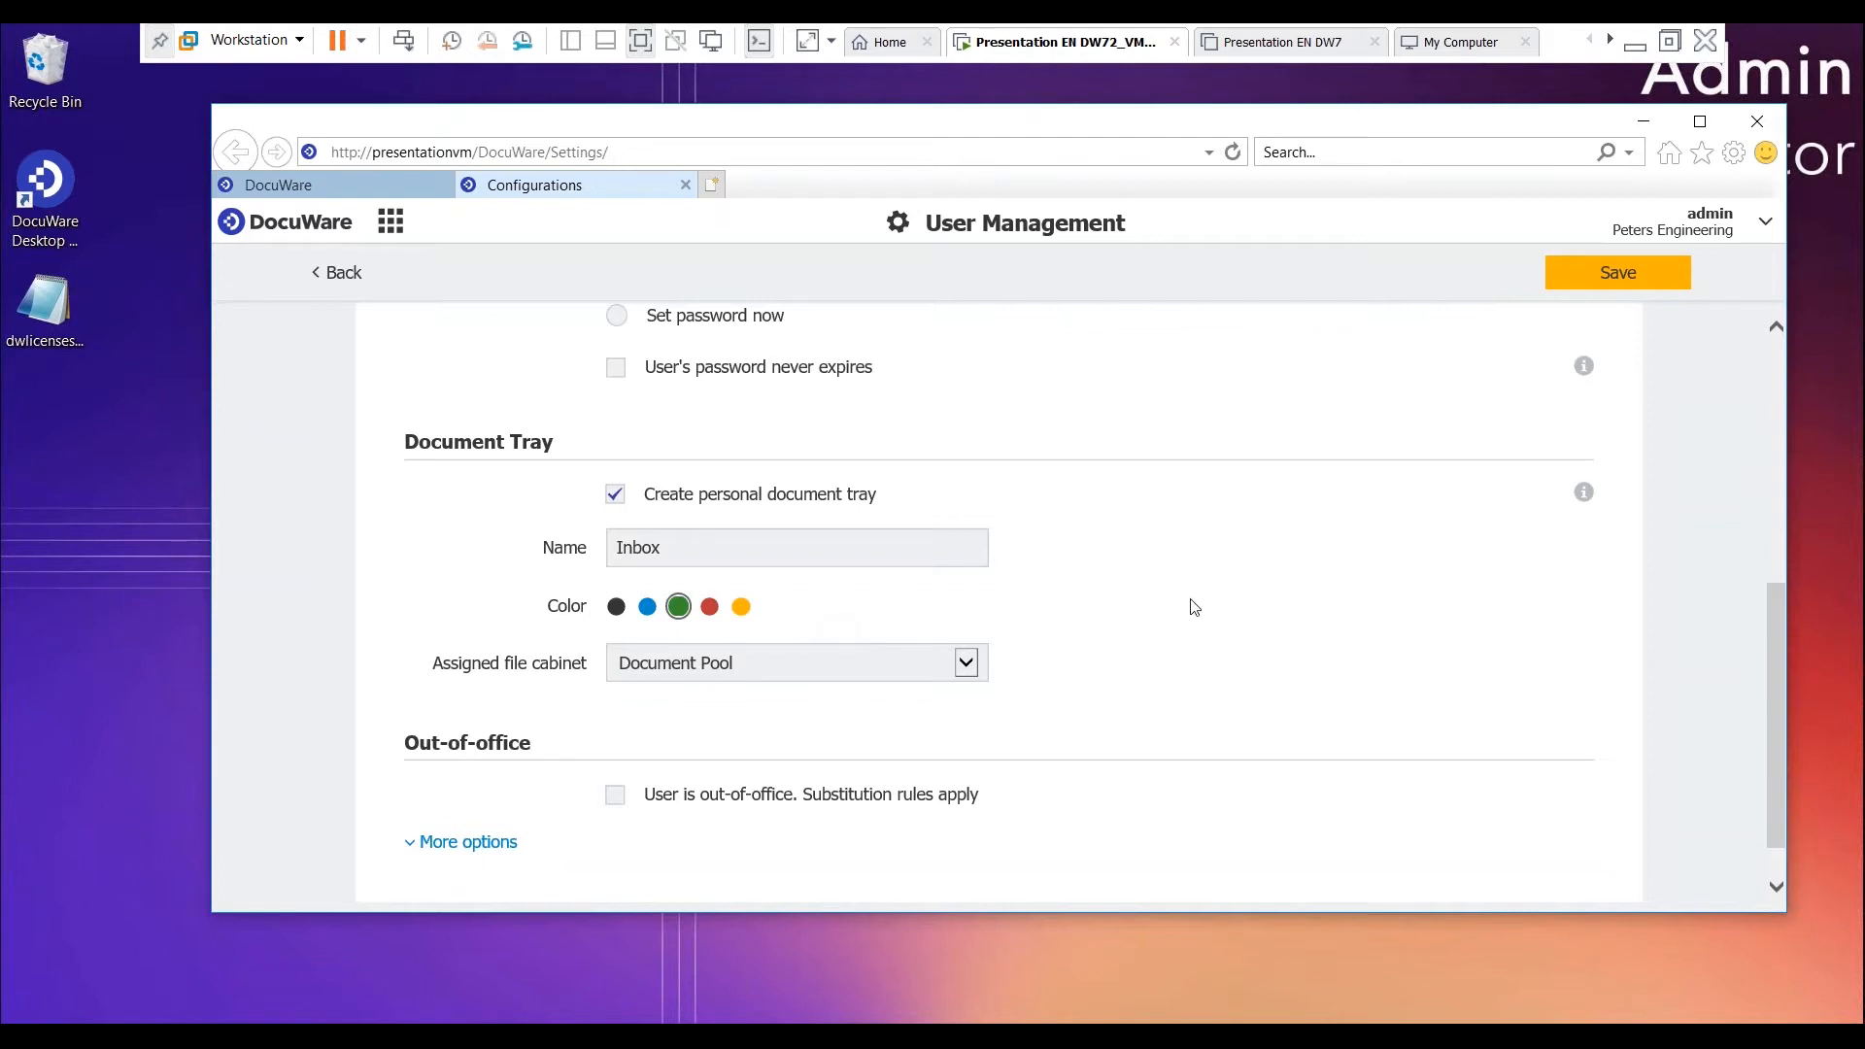
- Expand the new user's additional options to show the administrative settings, and save the user
scroll(1193, 608, "down", 1)
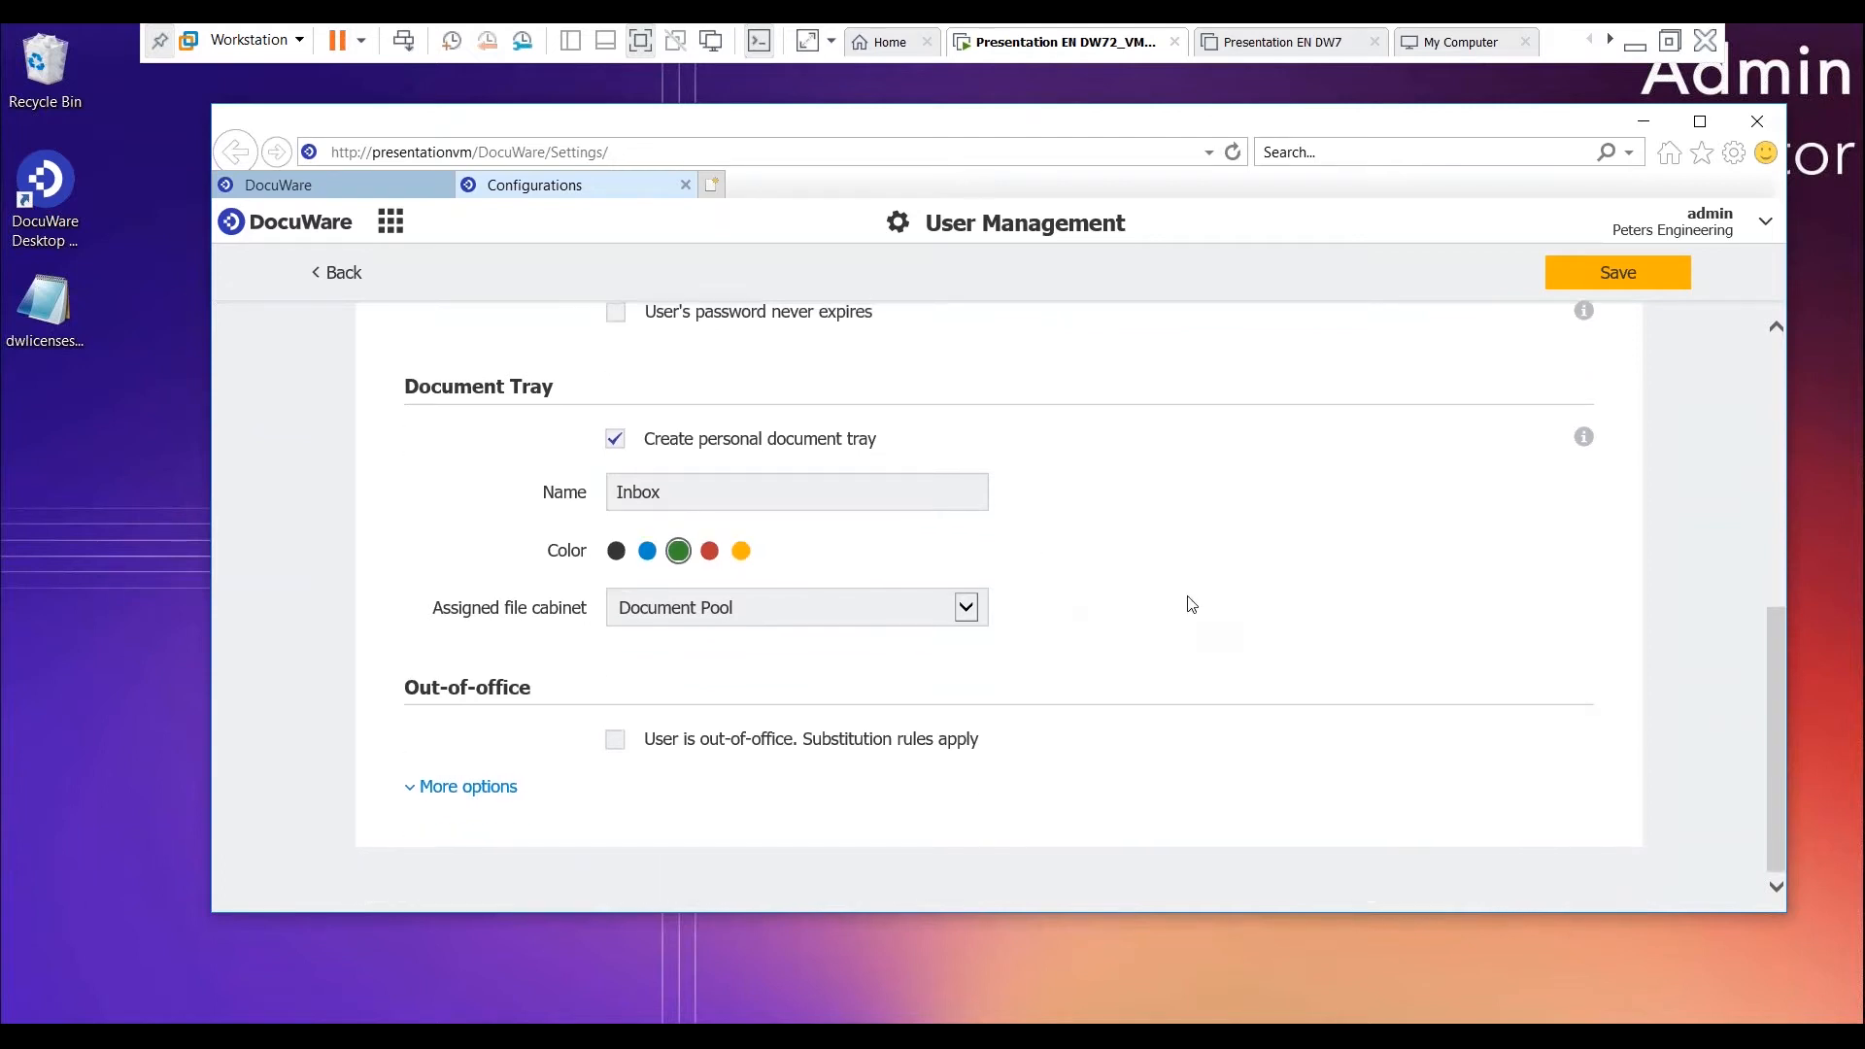
left_click(495, 787)
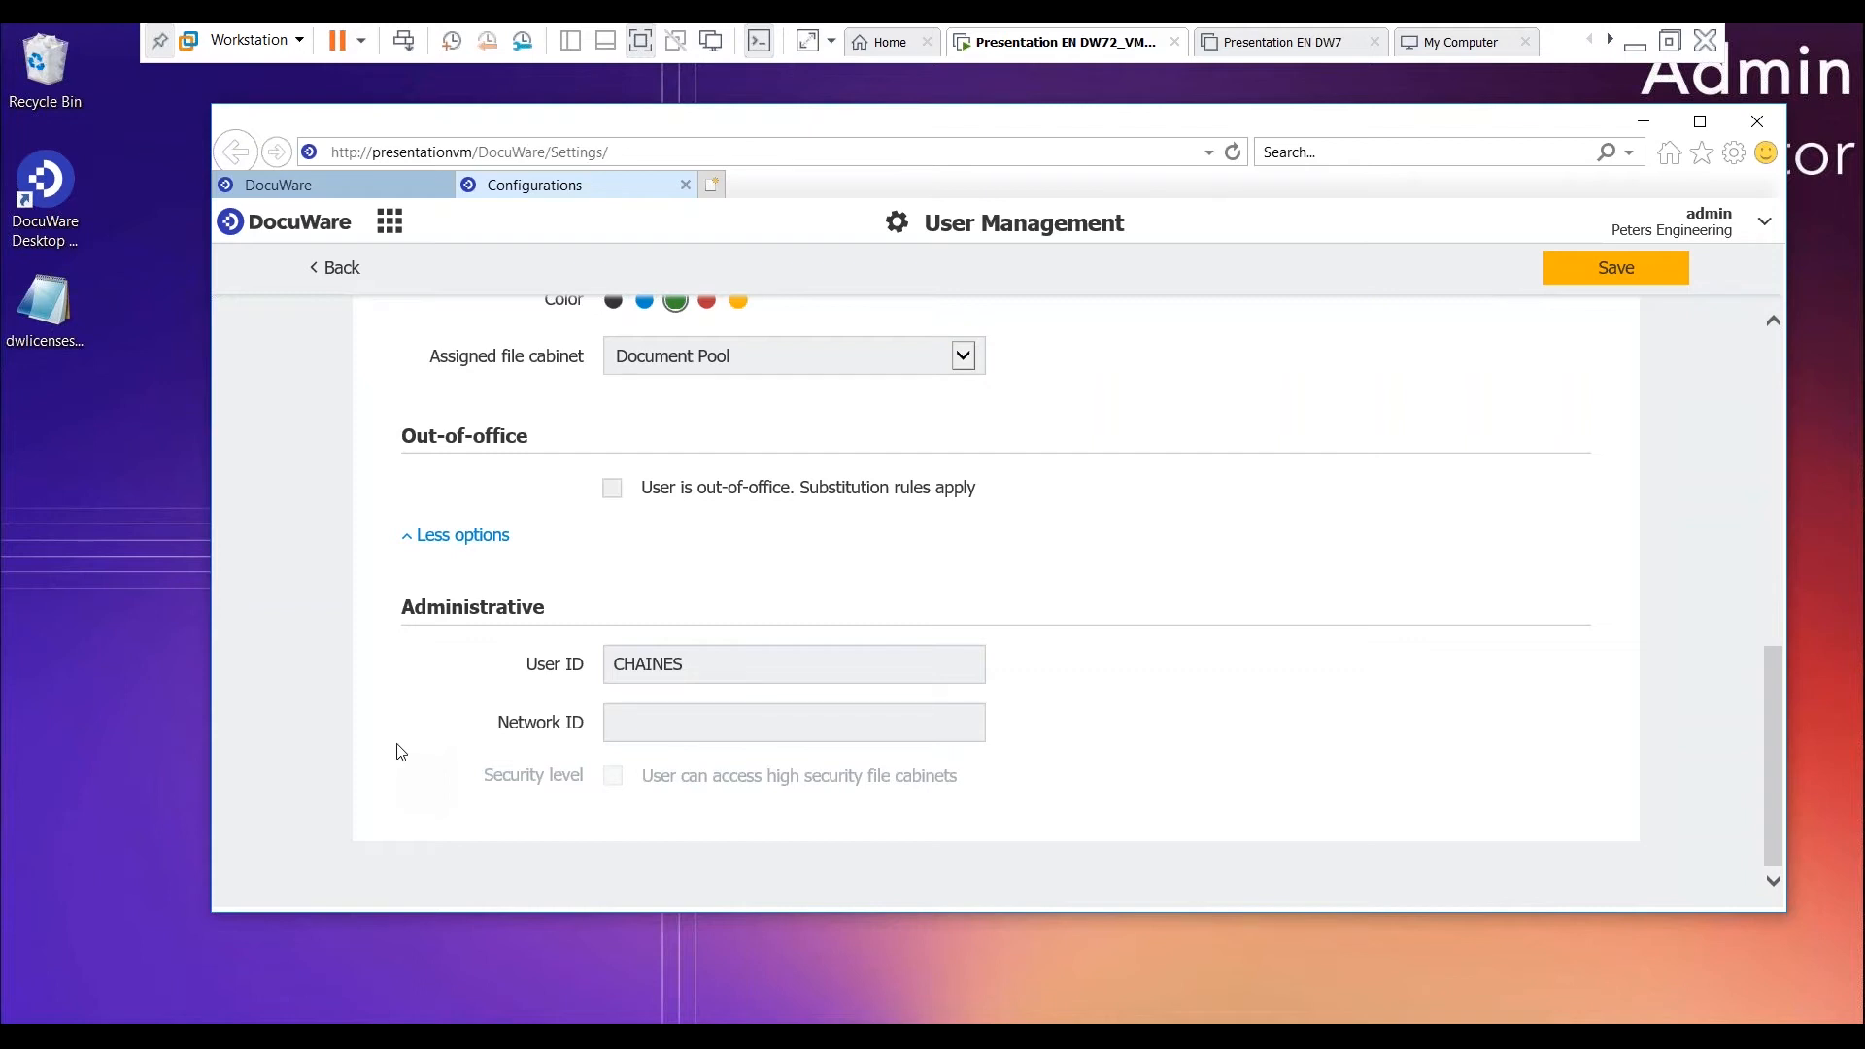
scroll(1020, 645, "up", 5)
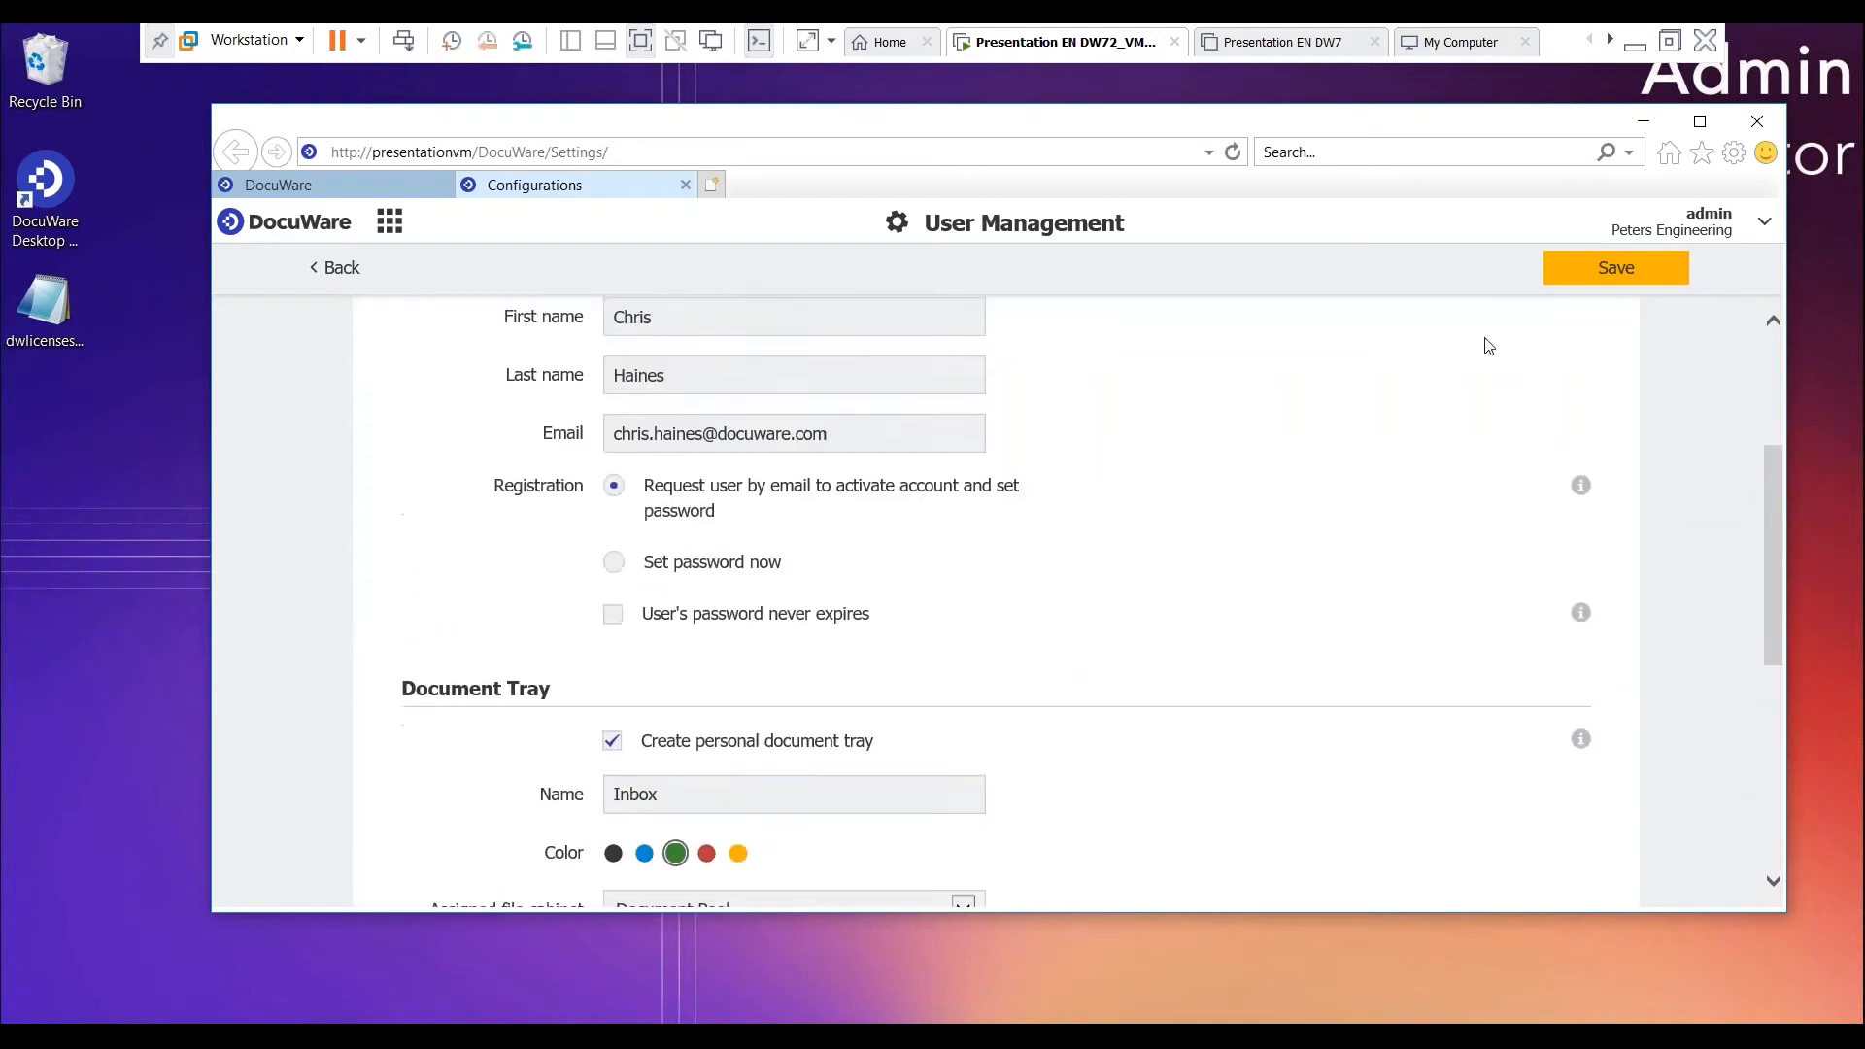
left_click(1628, 268)
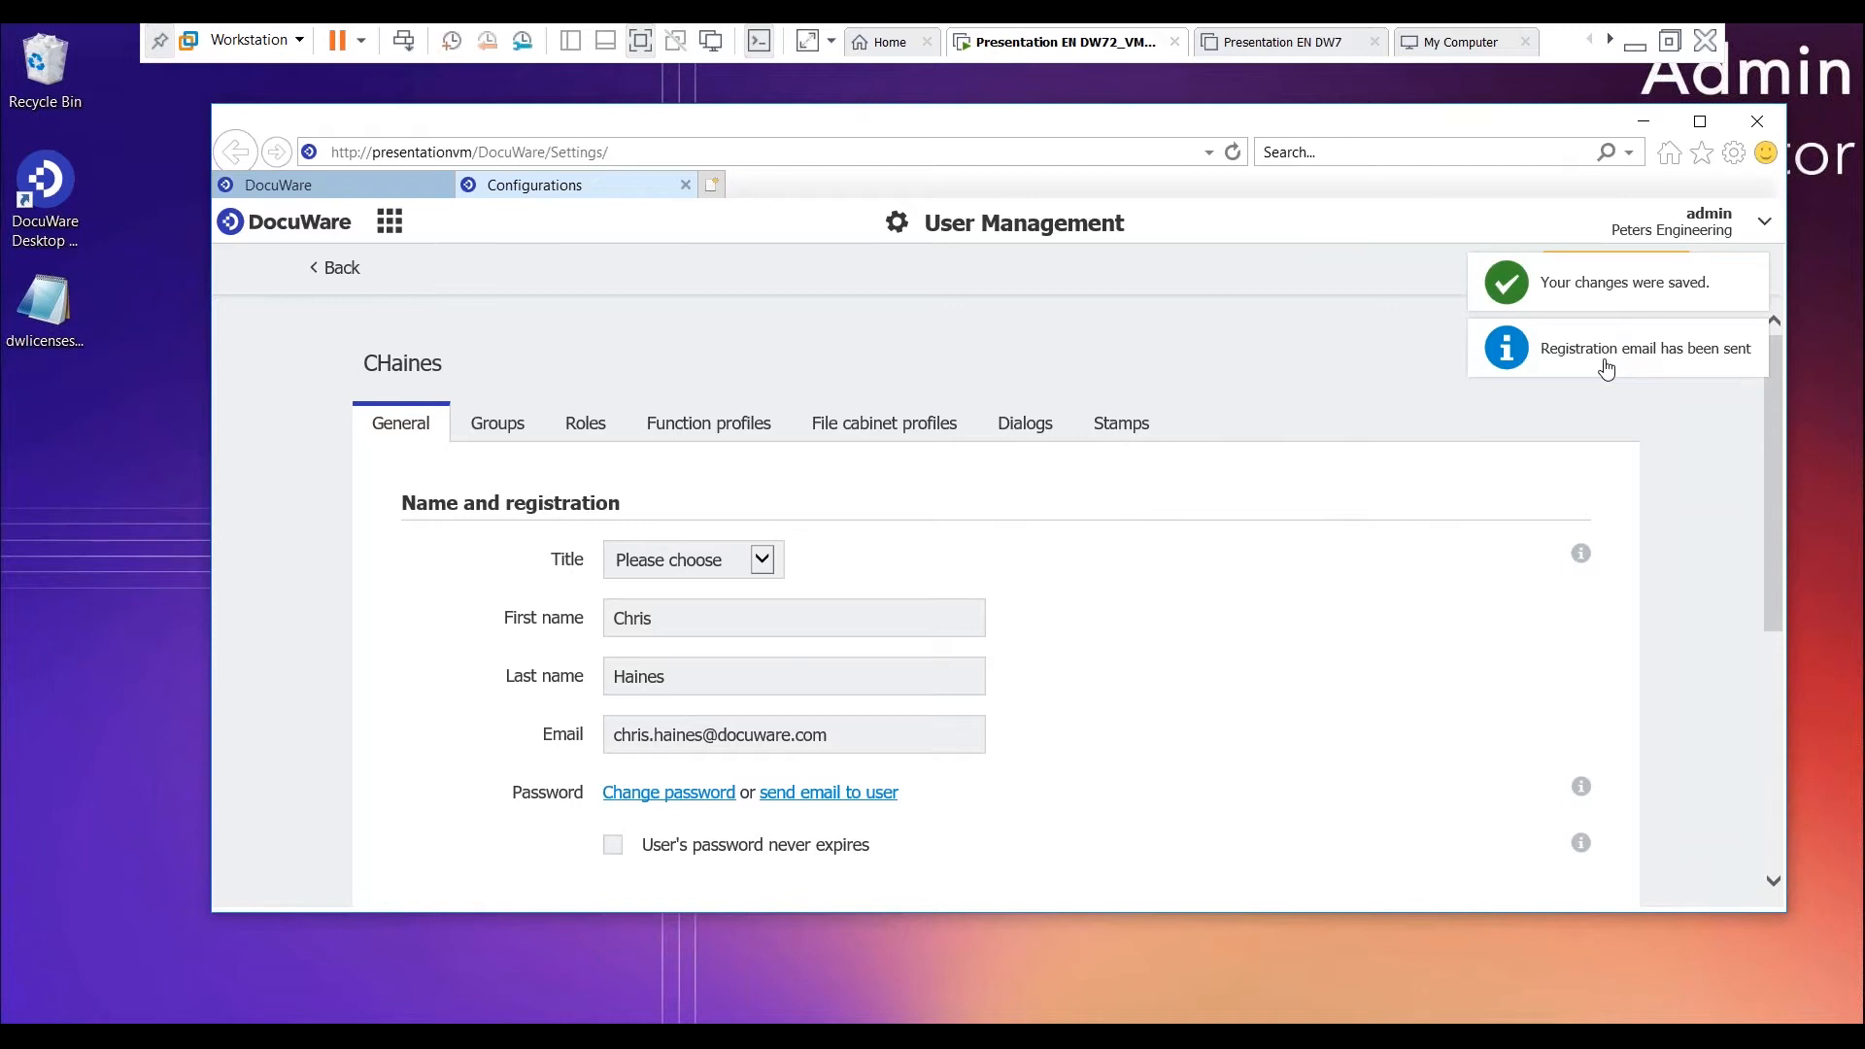
- Review the new user's groups and roles, and enable assigning functions directly under the function profiles
left_click(503, 427)
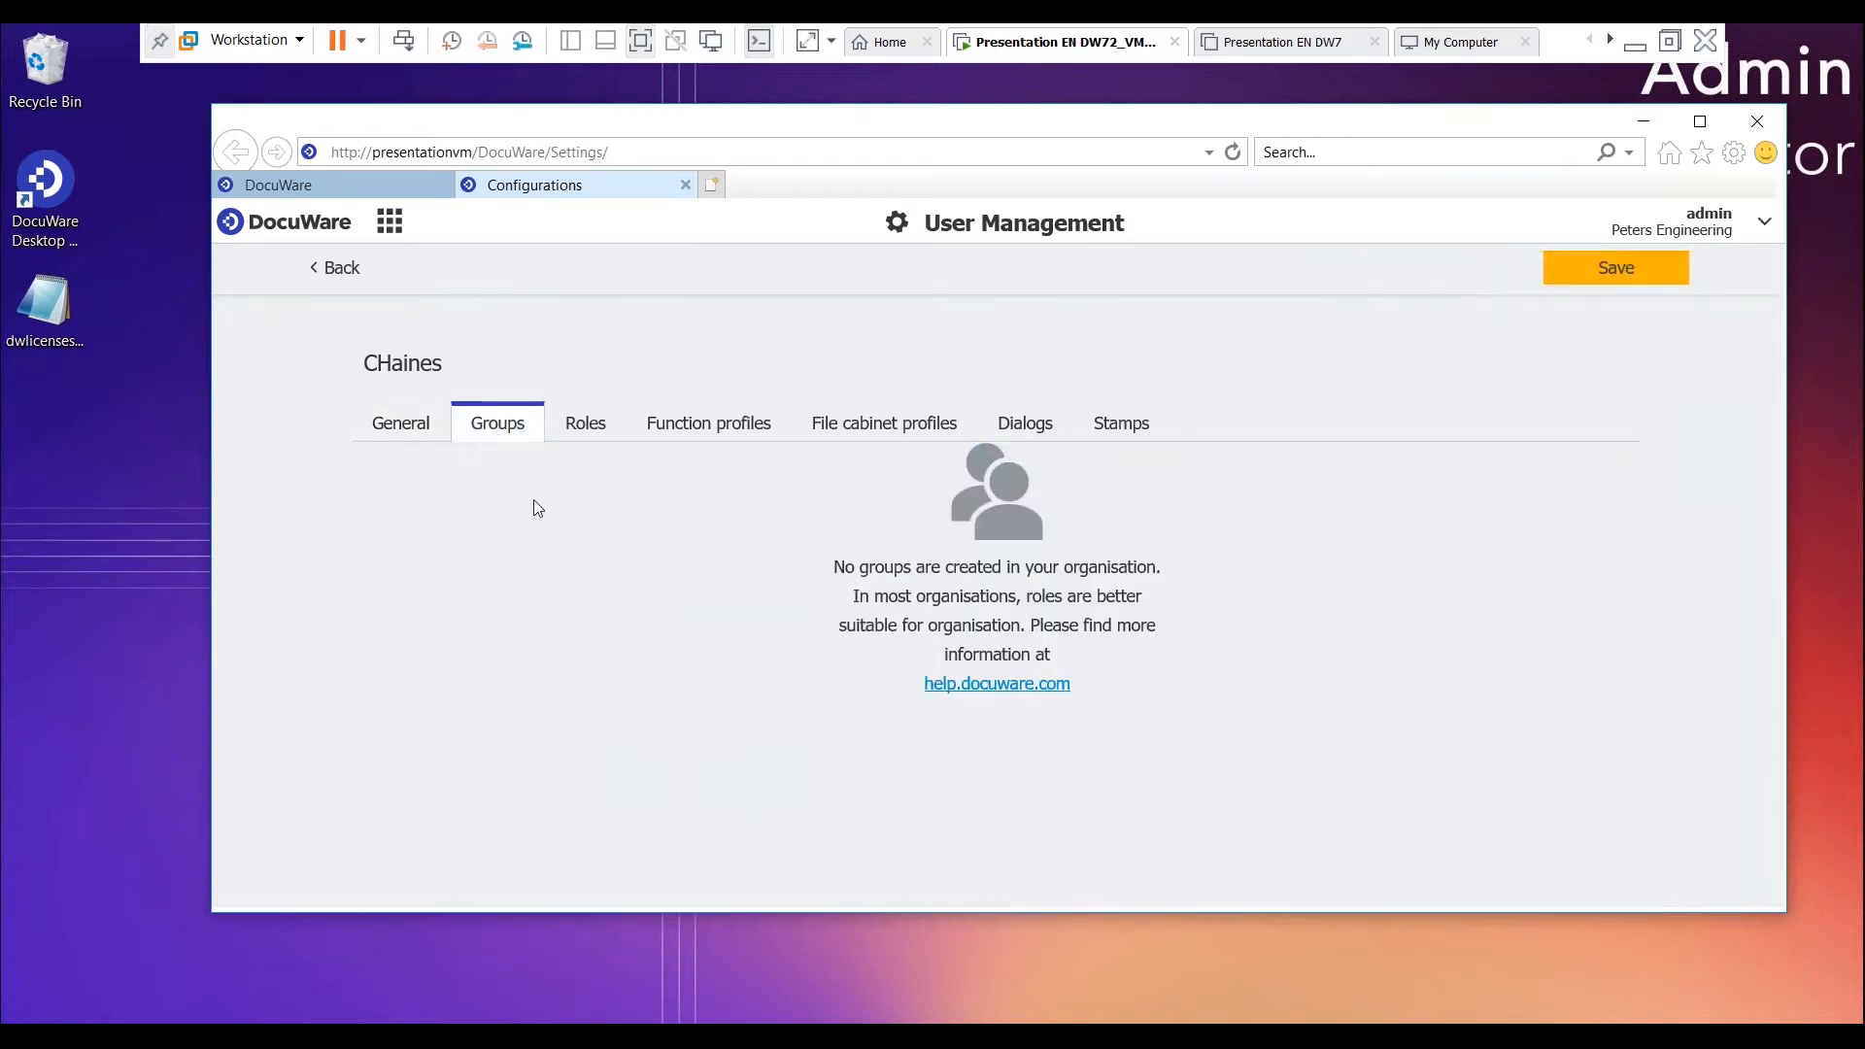
left_click(600, 424)
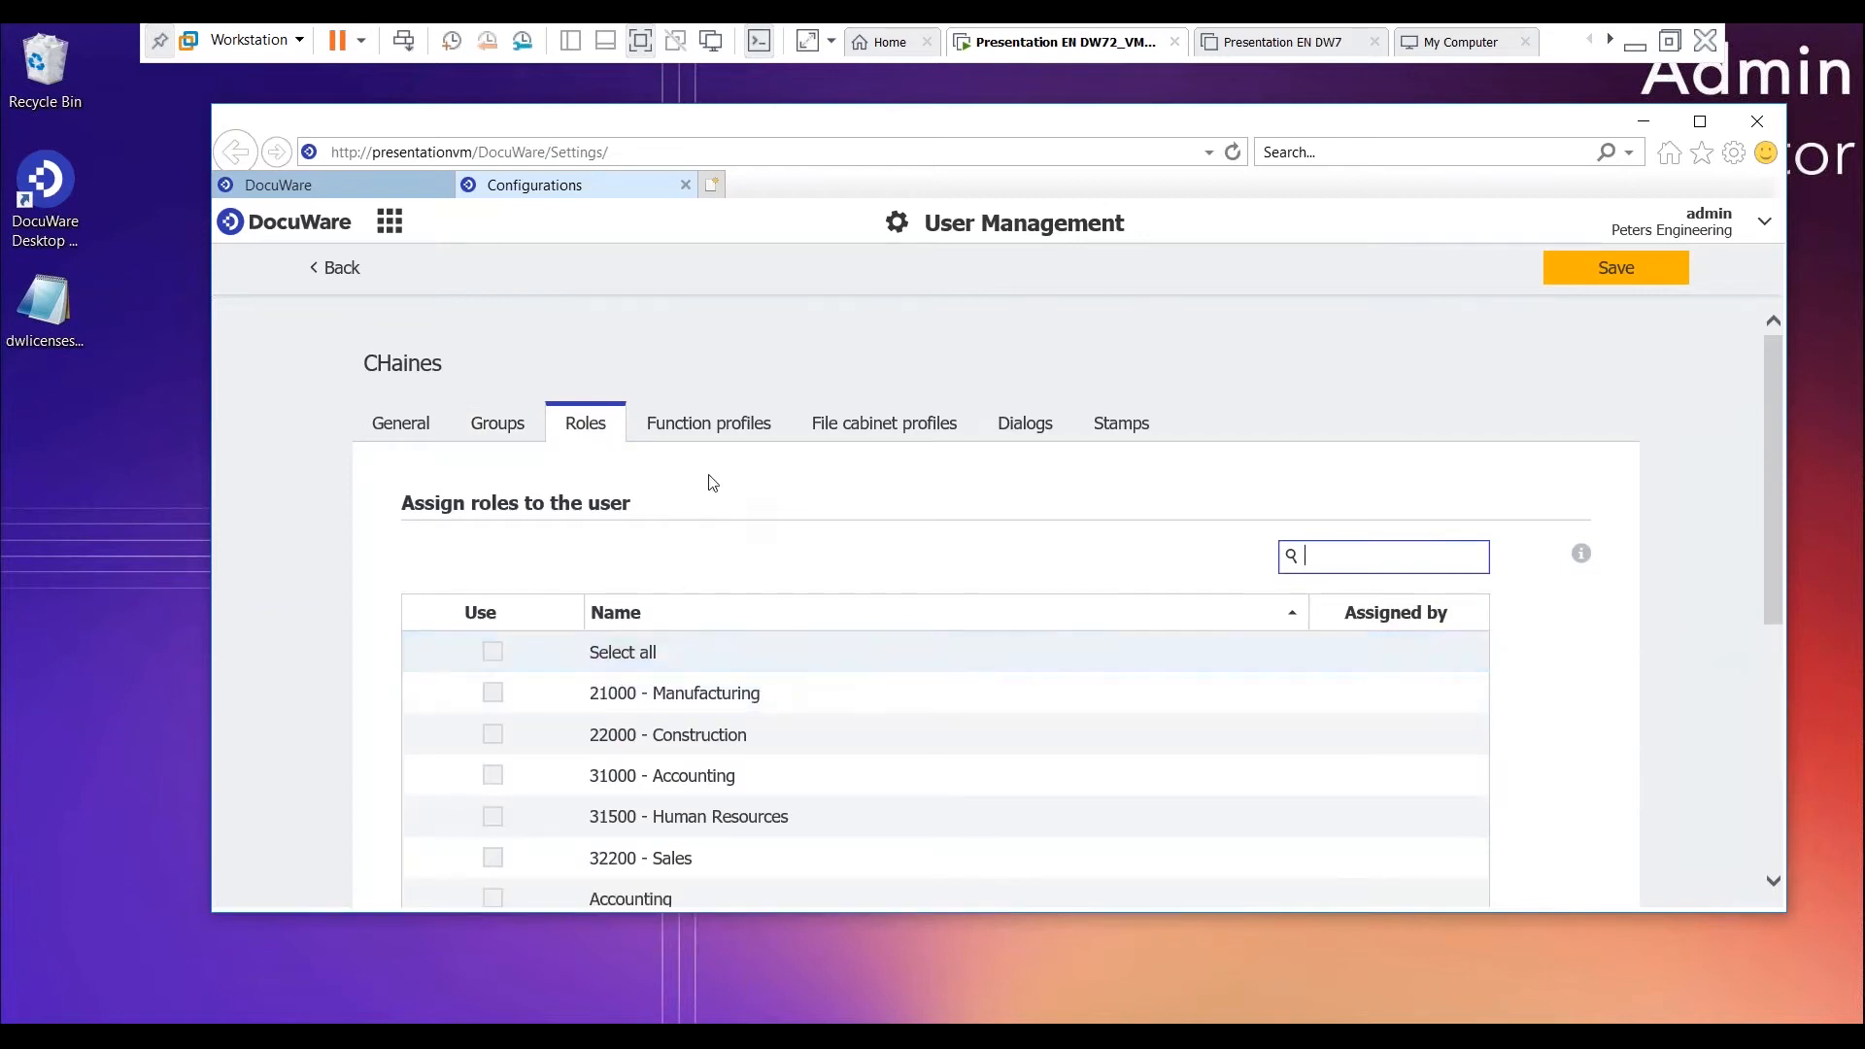
left_click(726, 424)
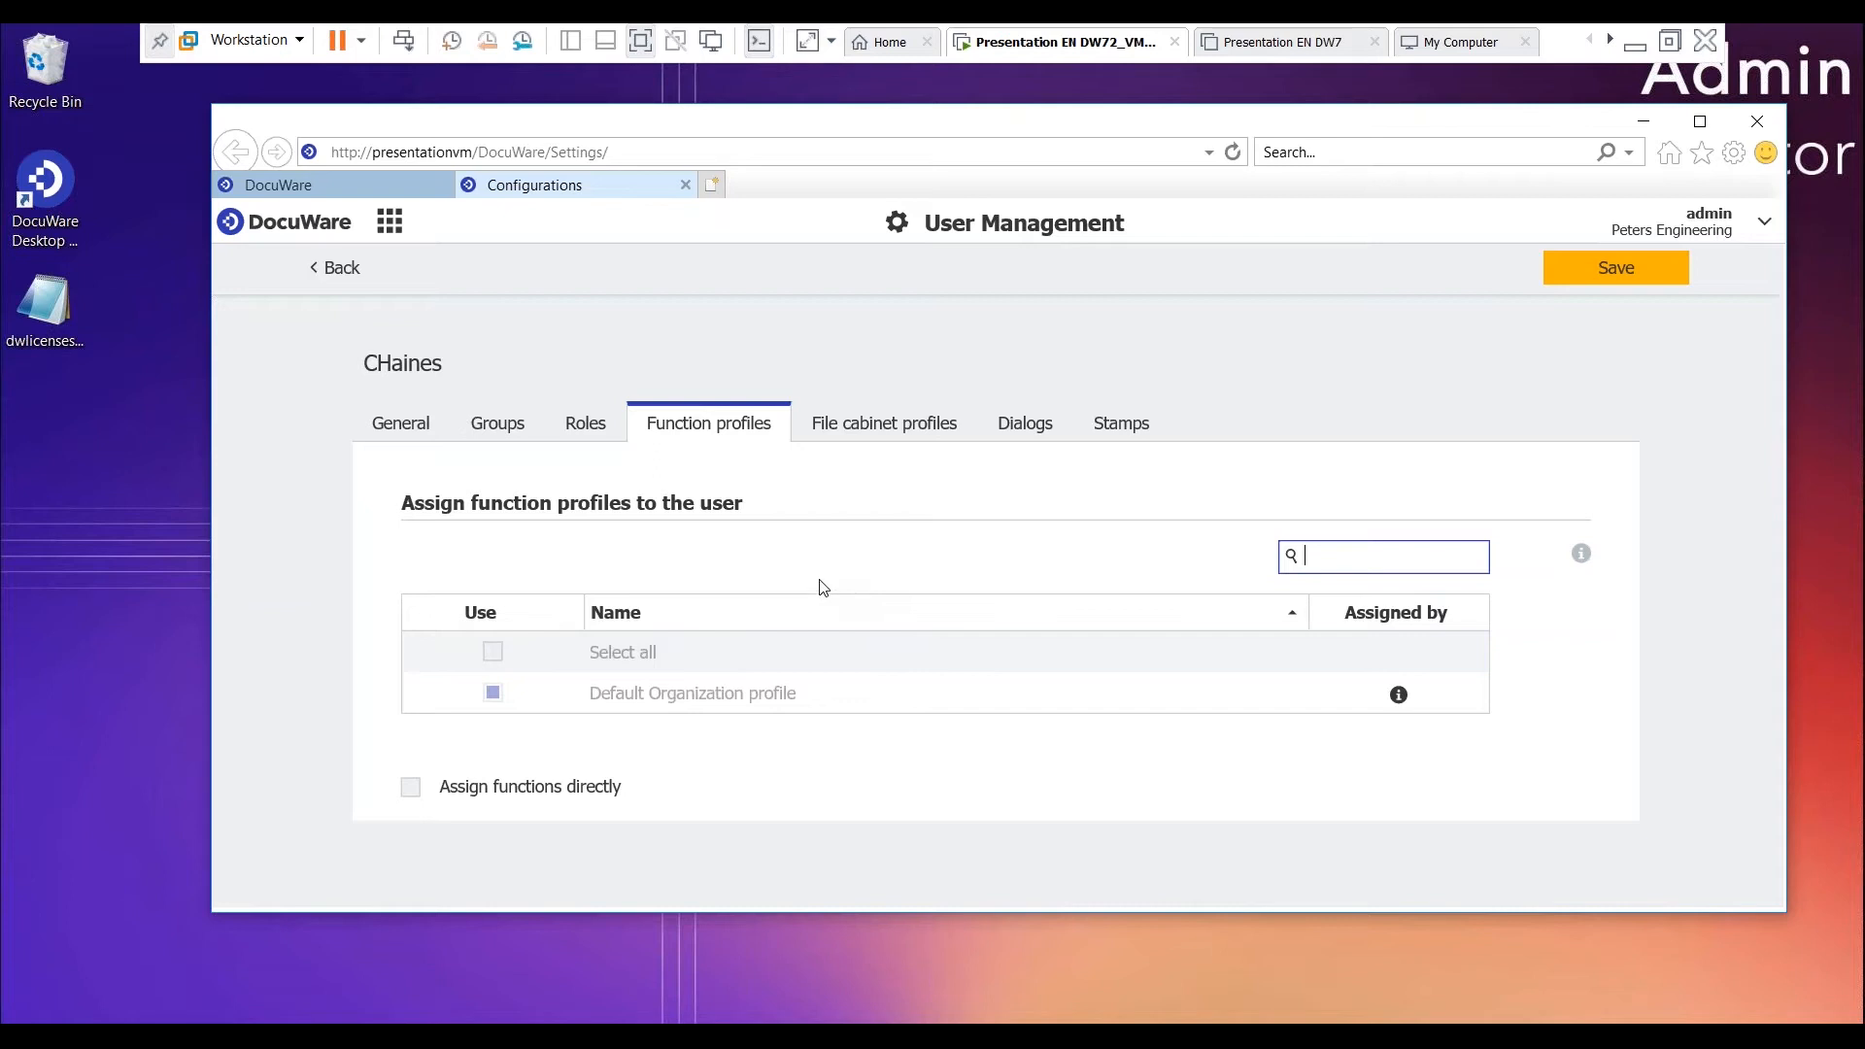
left_click(411, 792)
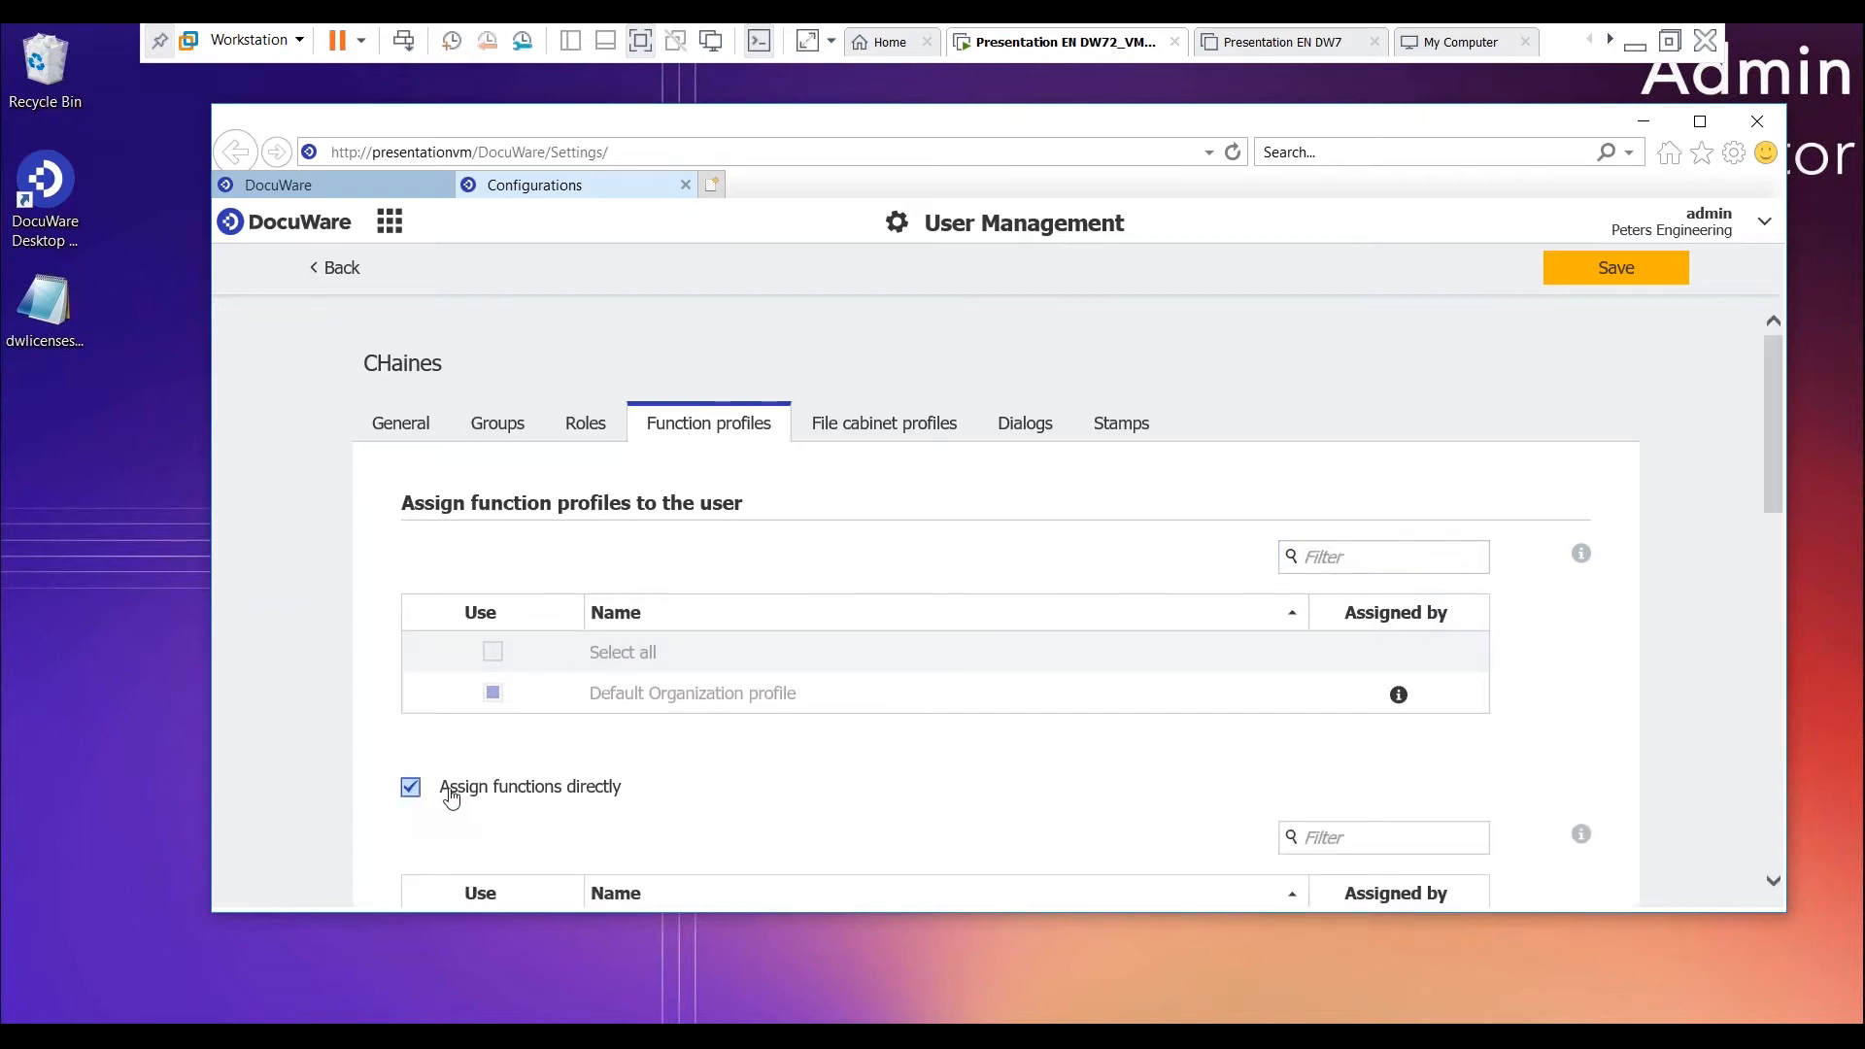
scroll(452, 796, "down", 10)
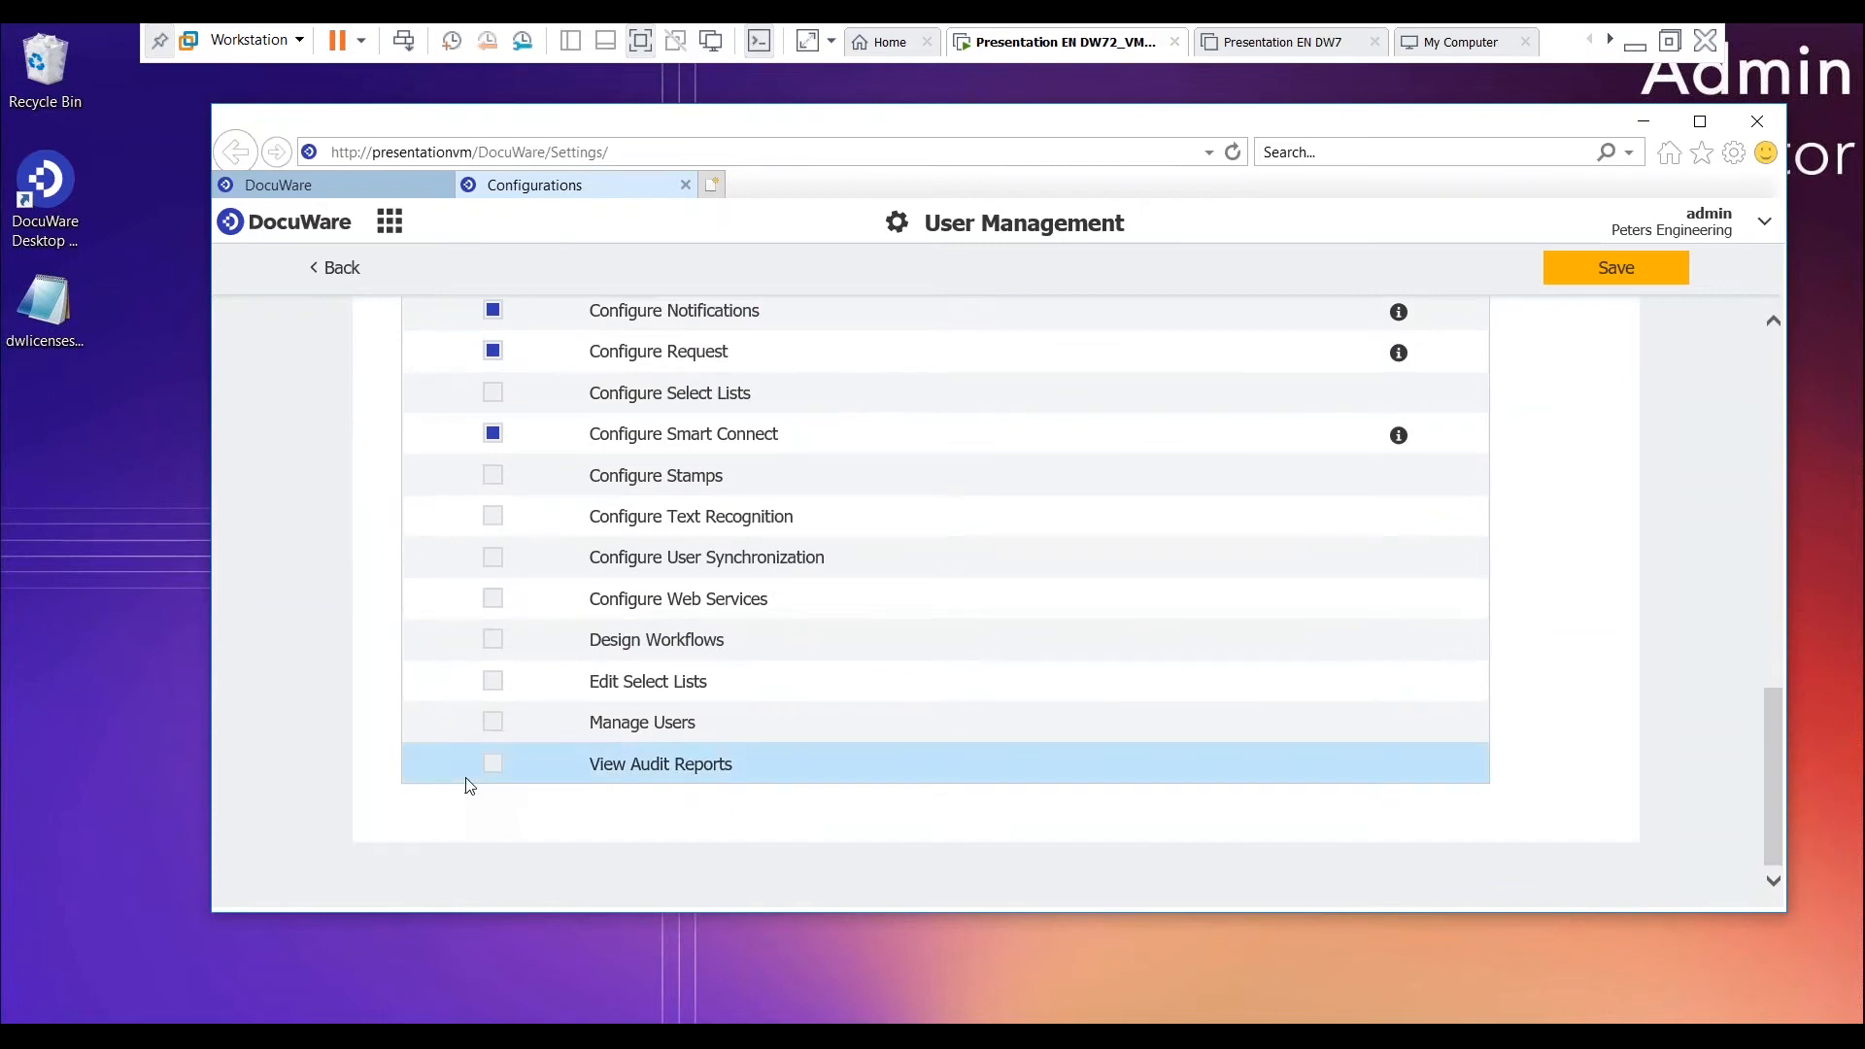
scroll(469, 785, "up", 12)
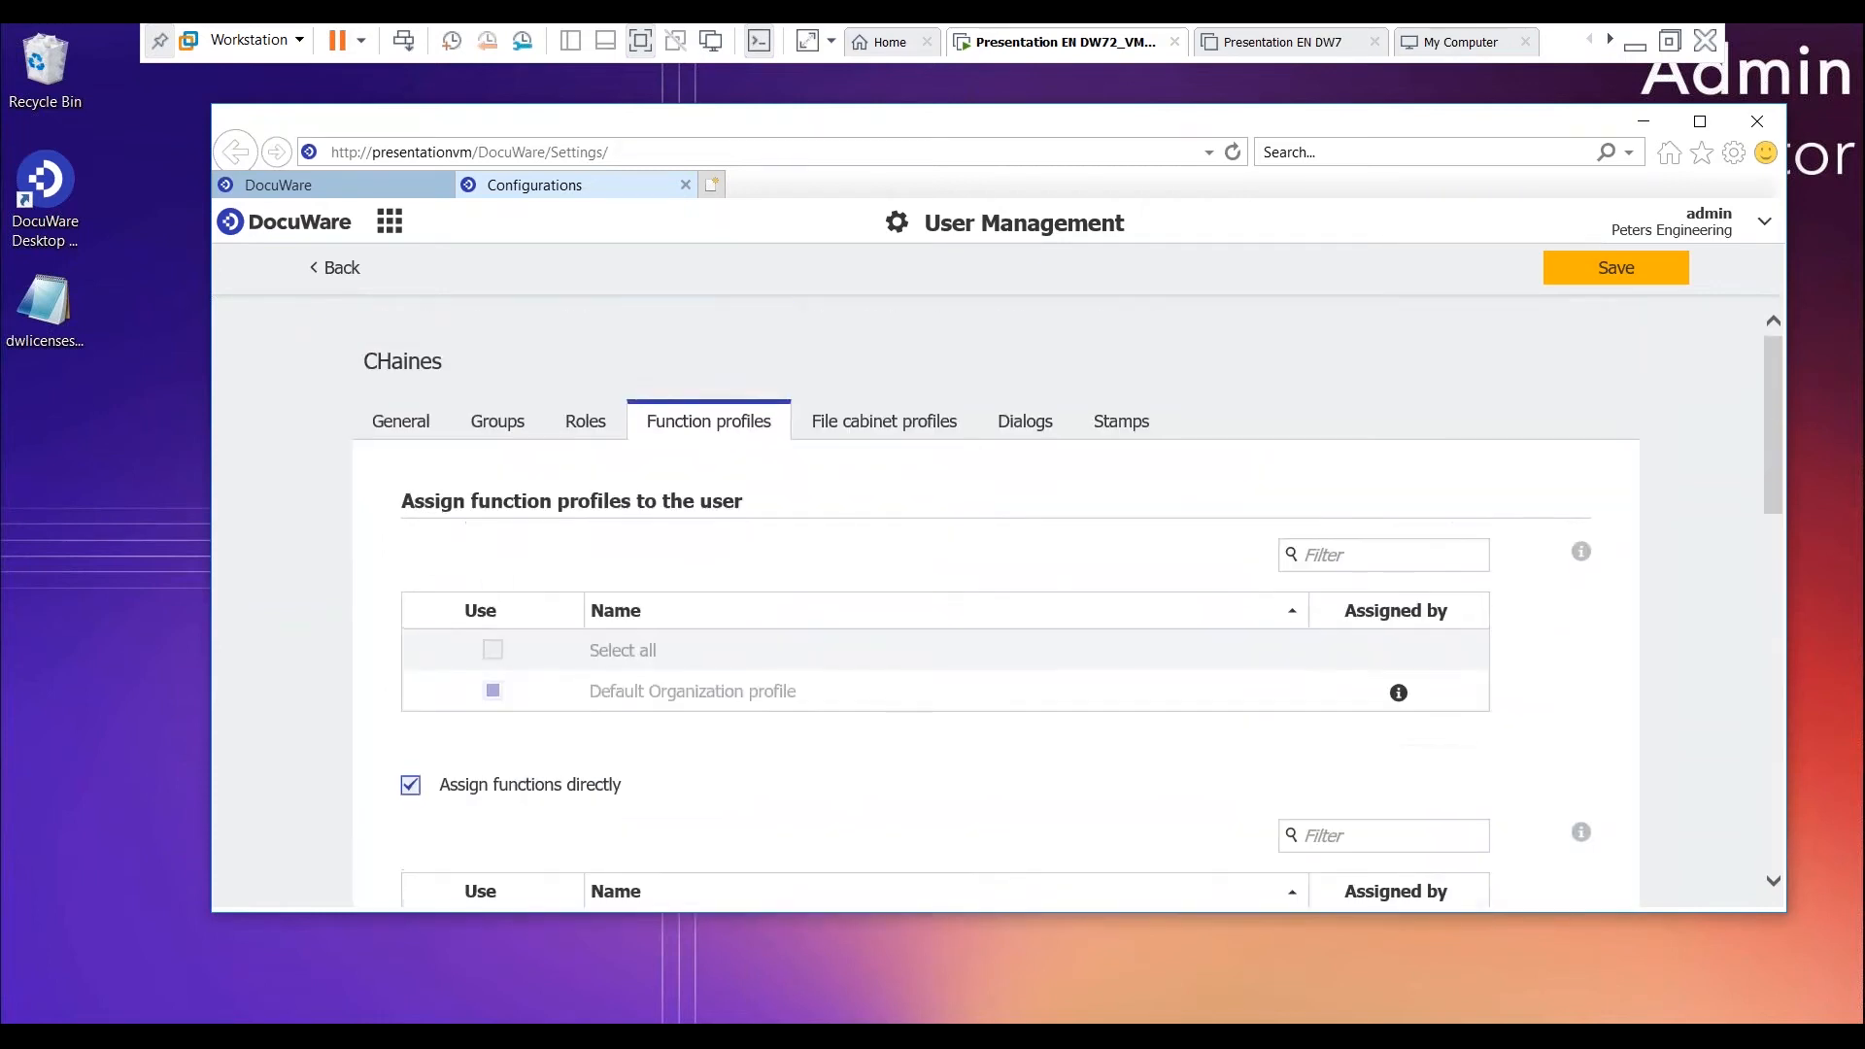
- Review the new user's file cabinet profiles, filtered by standard, custom and index value profiles
left_click(864, 429)
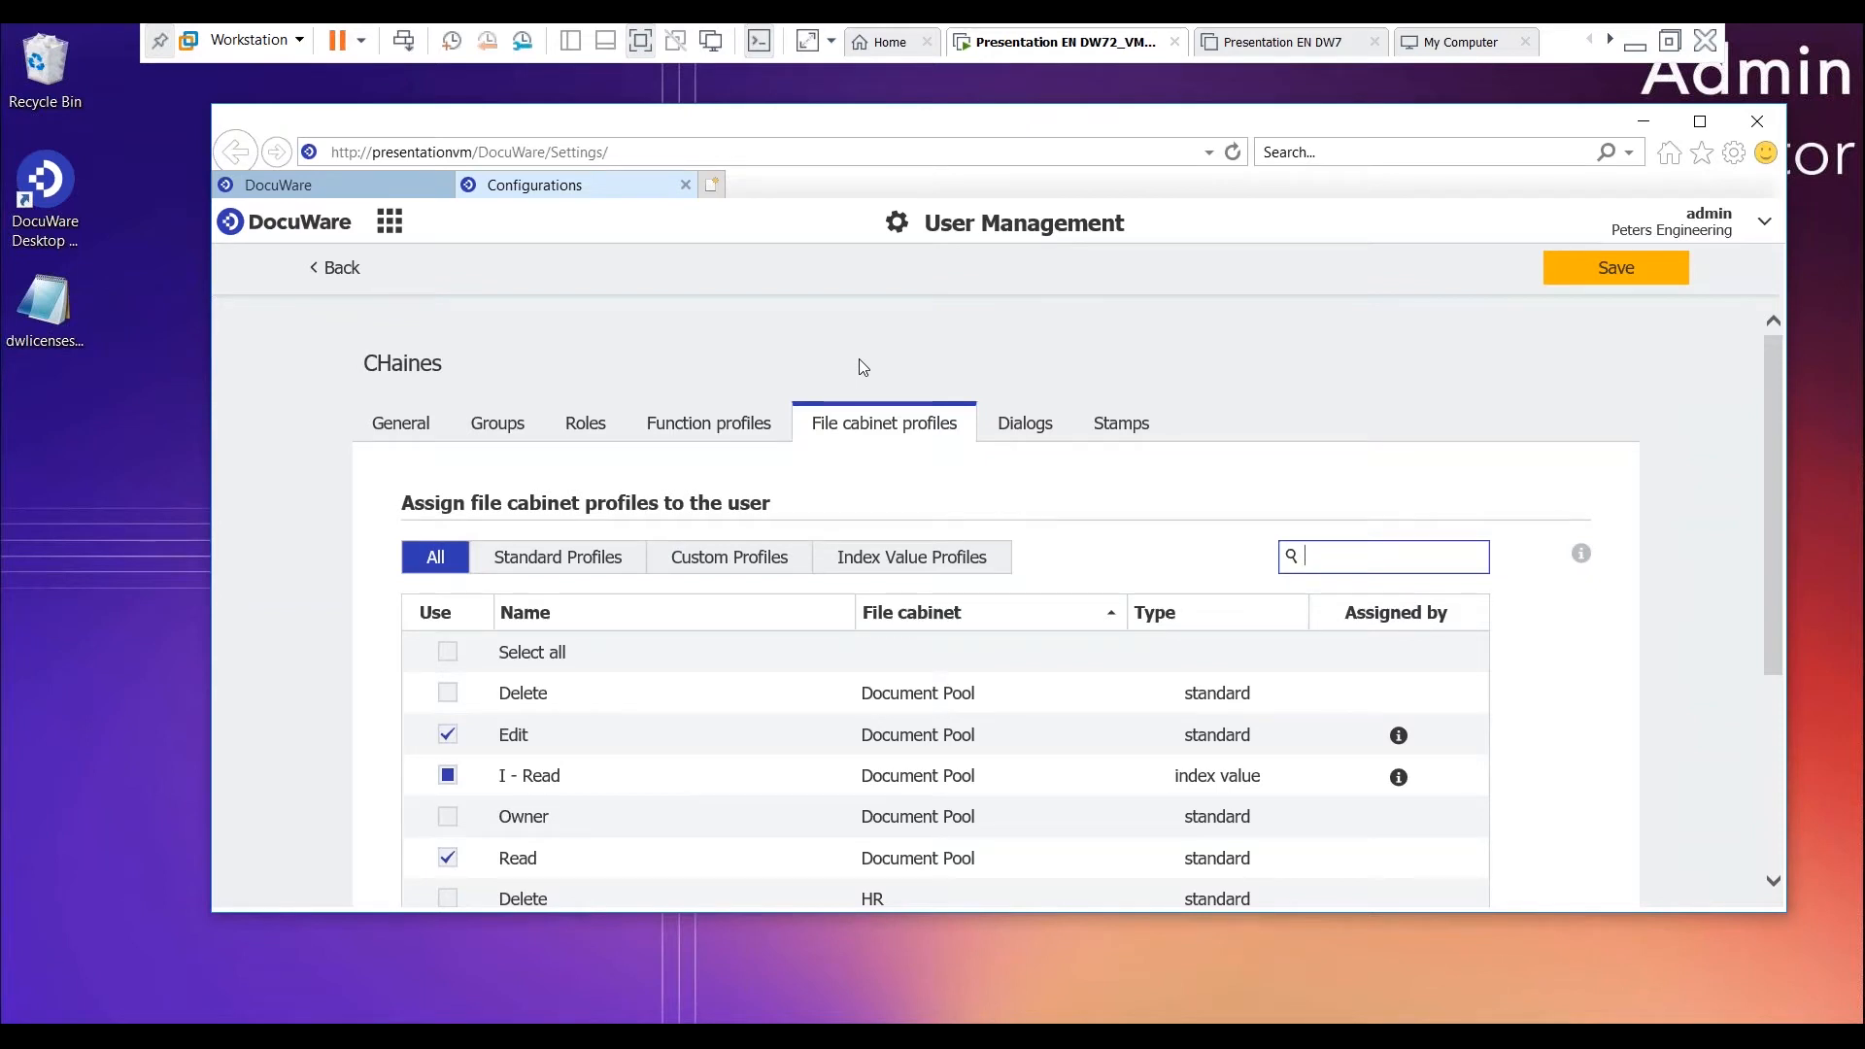
left_click(562, 557)
left_click(758, 559)
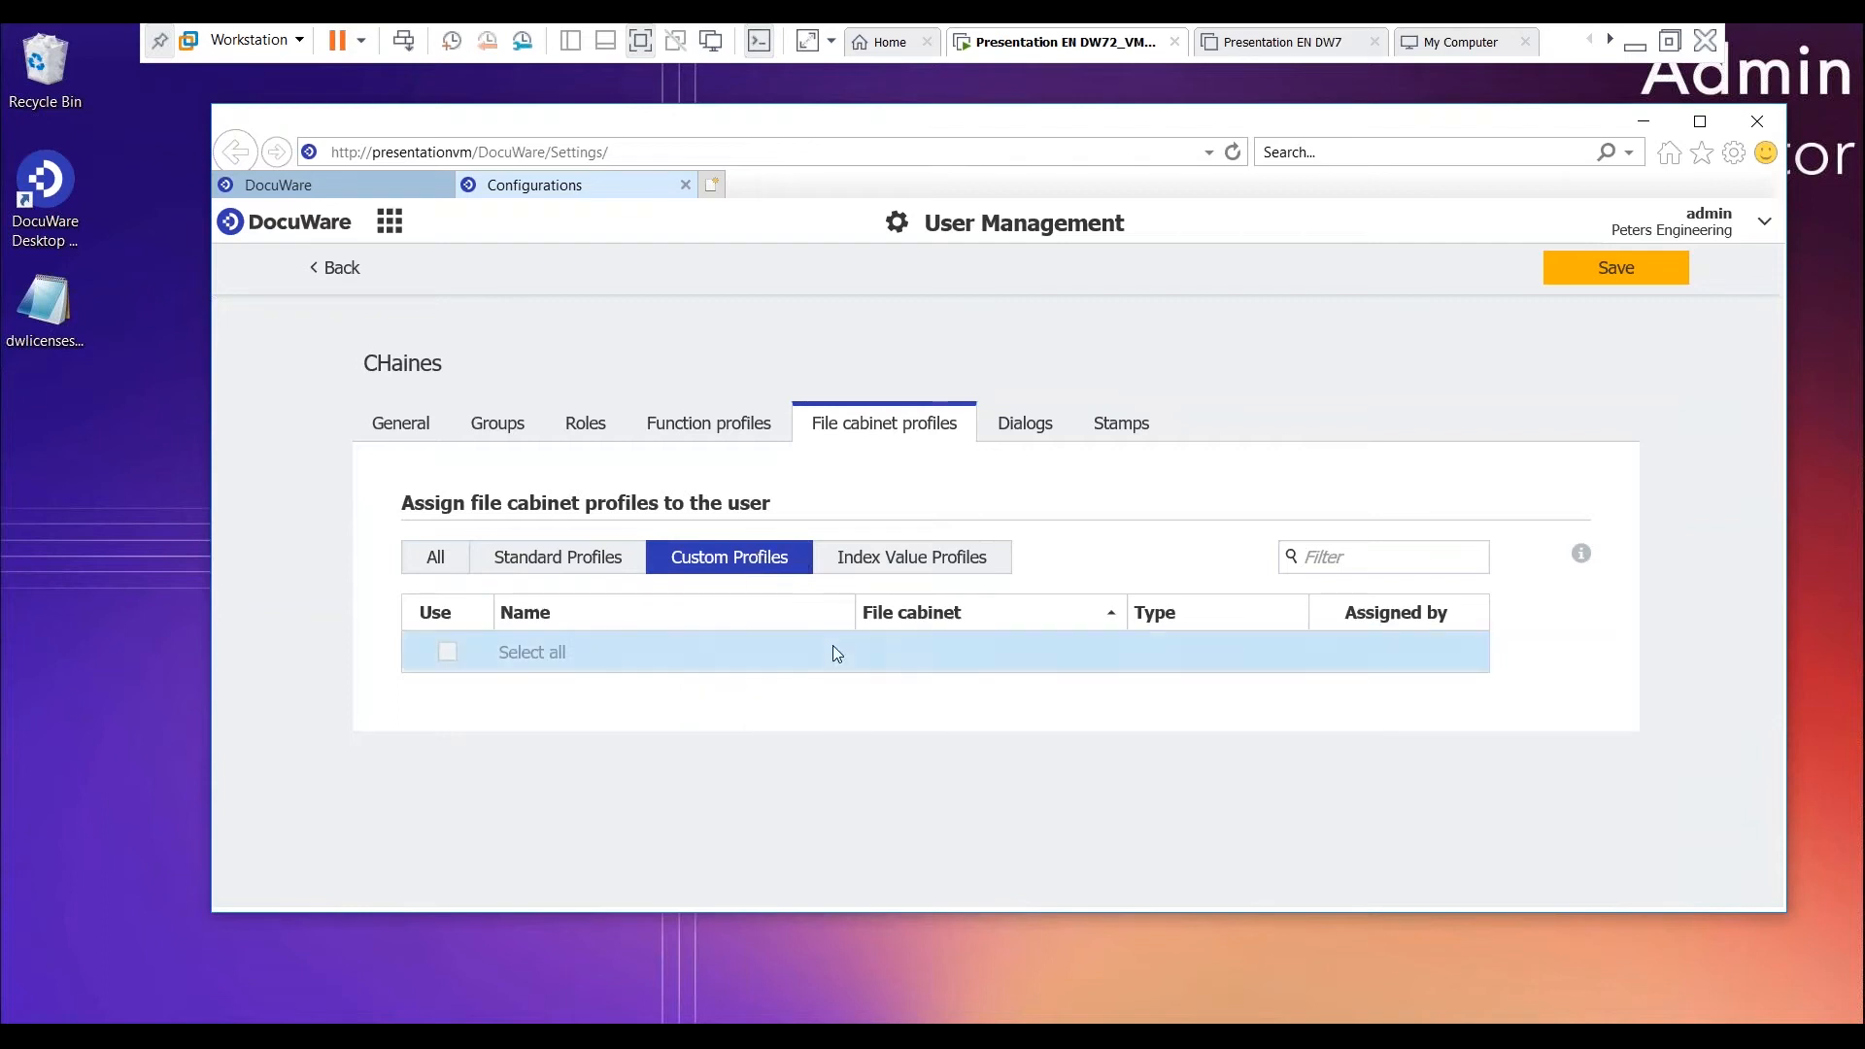
left_click(882, 563)
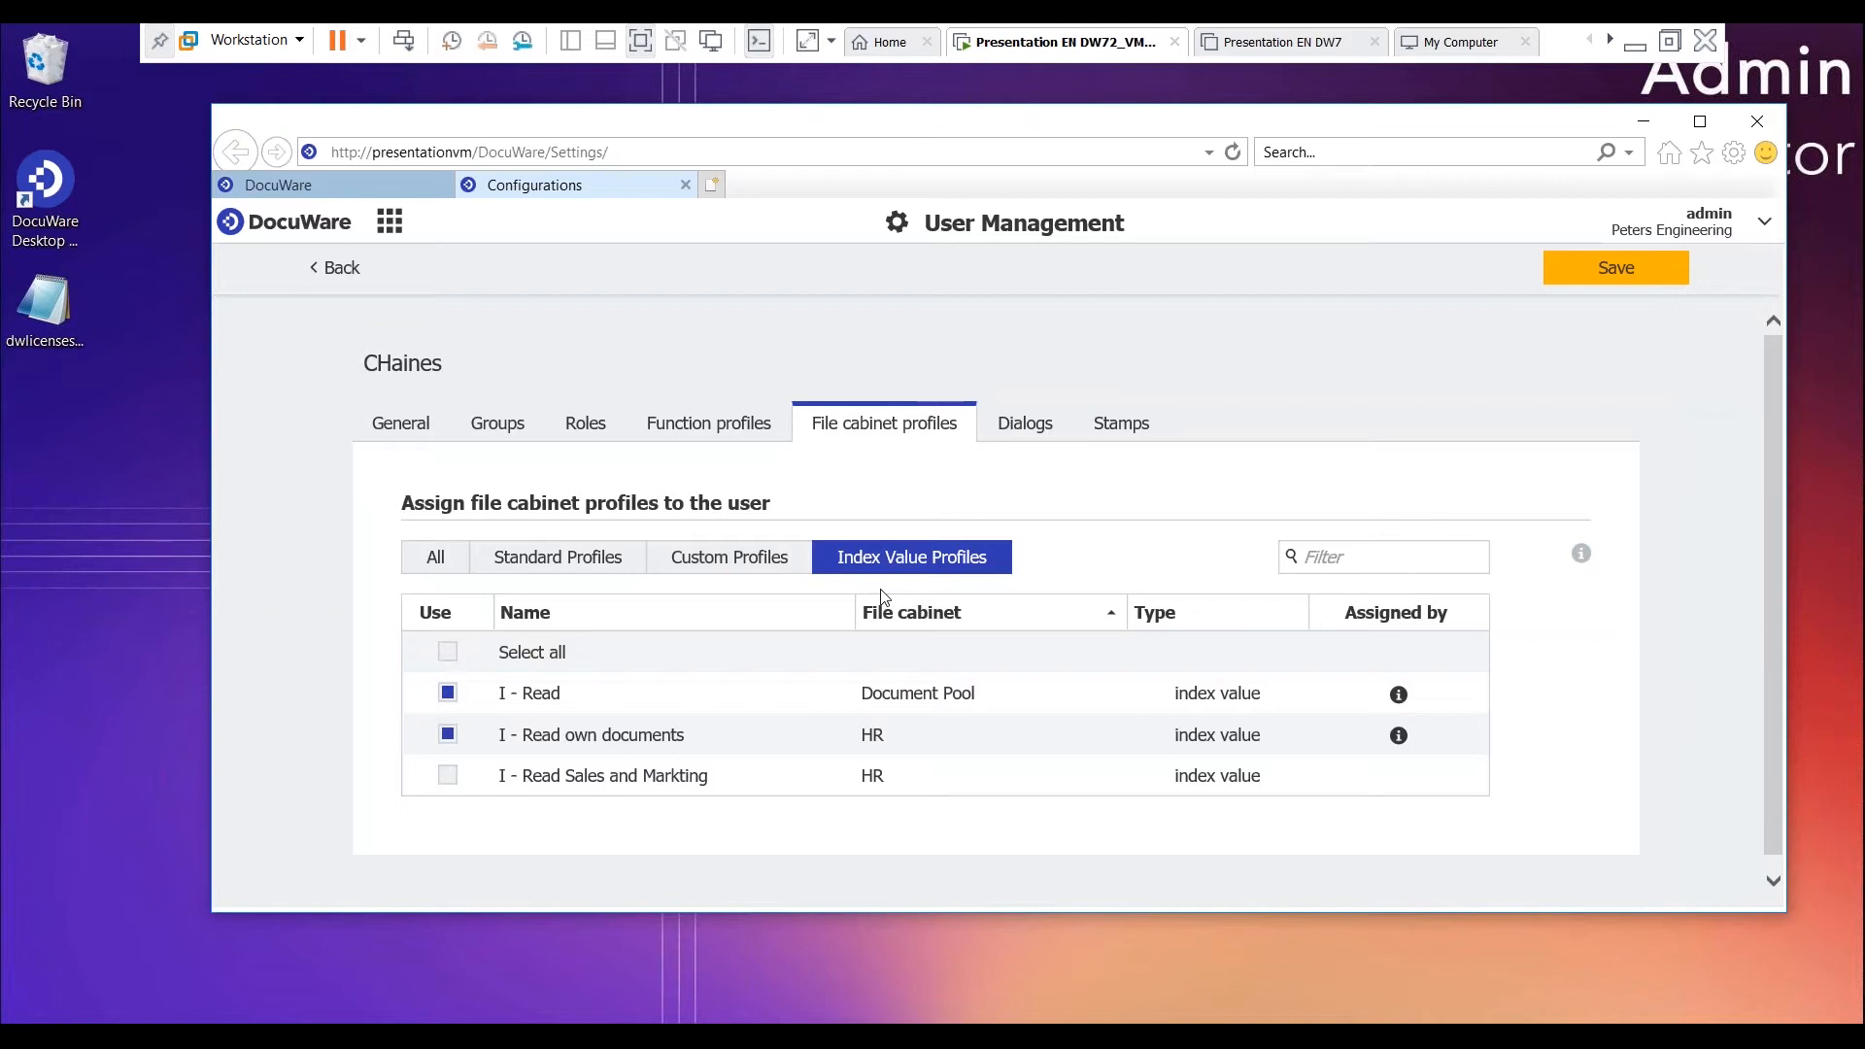
- Review the dialogs assigned to the new user, filtered by search, store, result, list and folders
left_click(1010, 434)
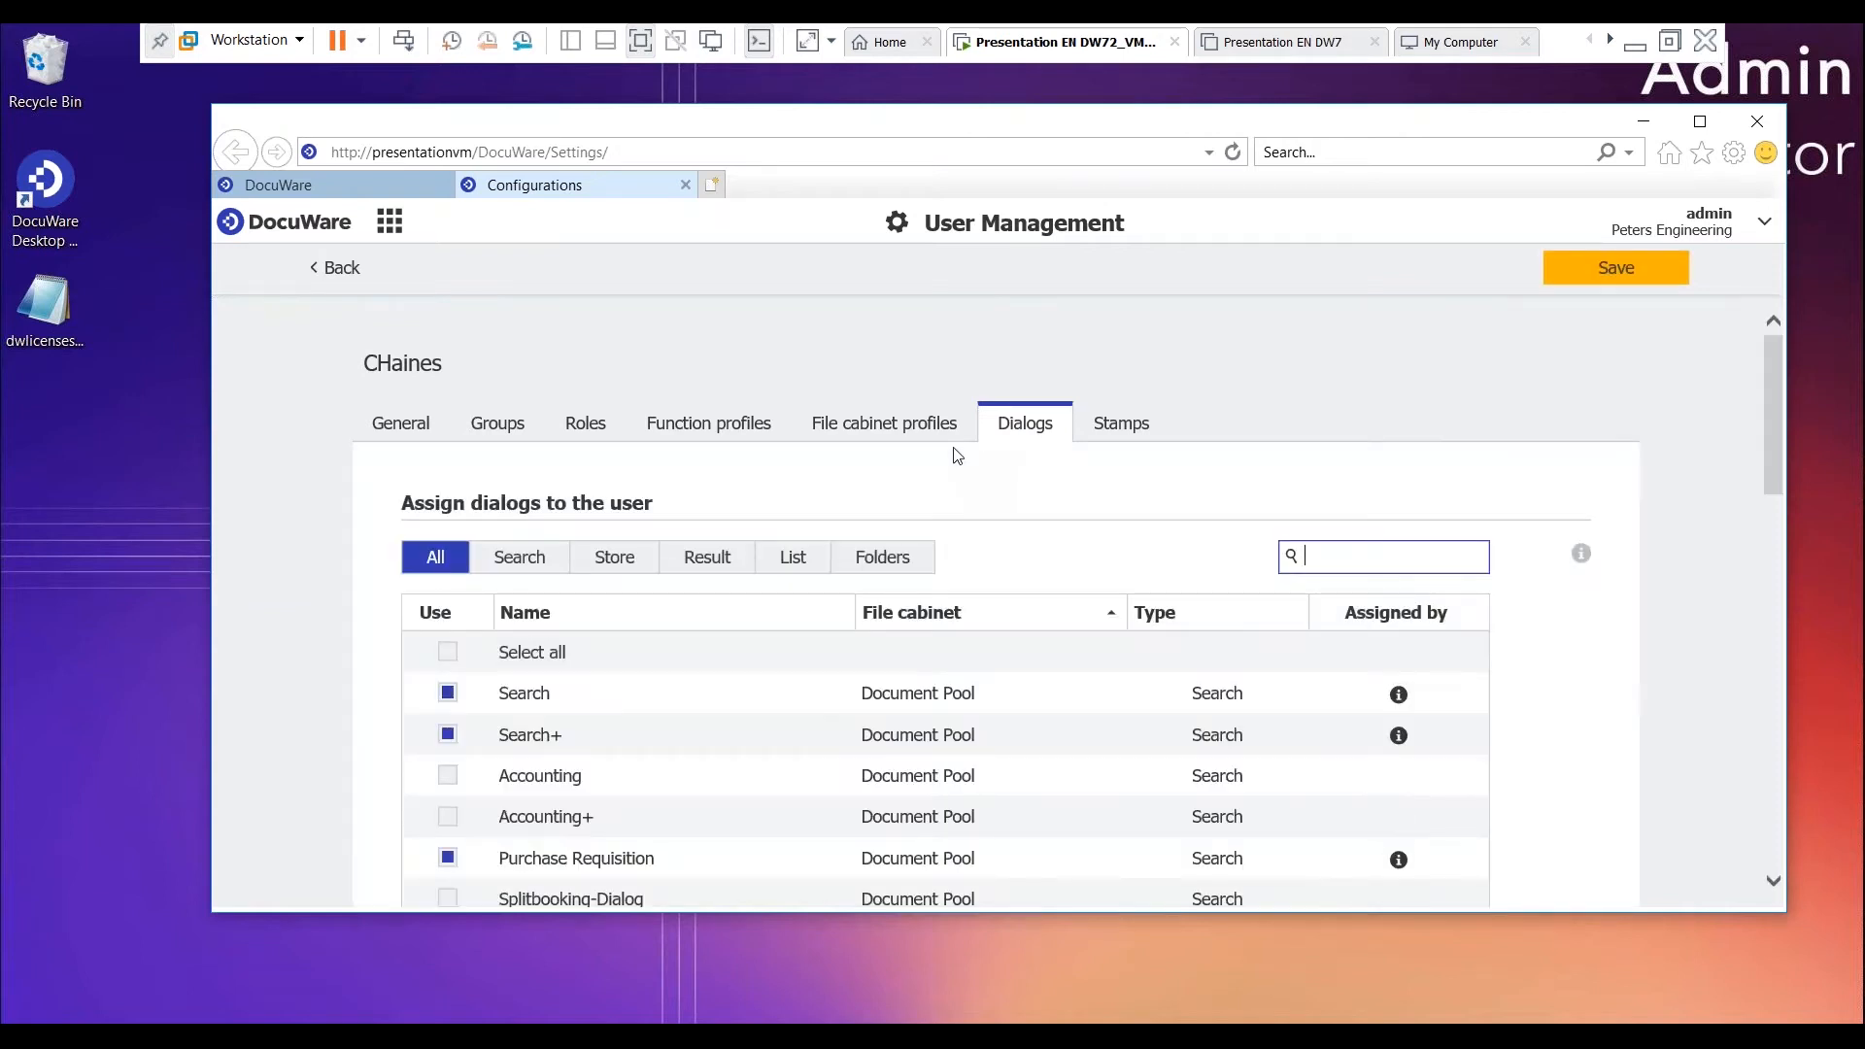
left_click(522, 563)
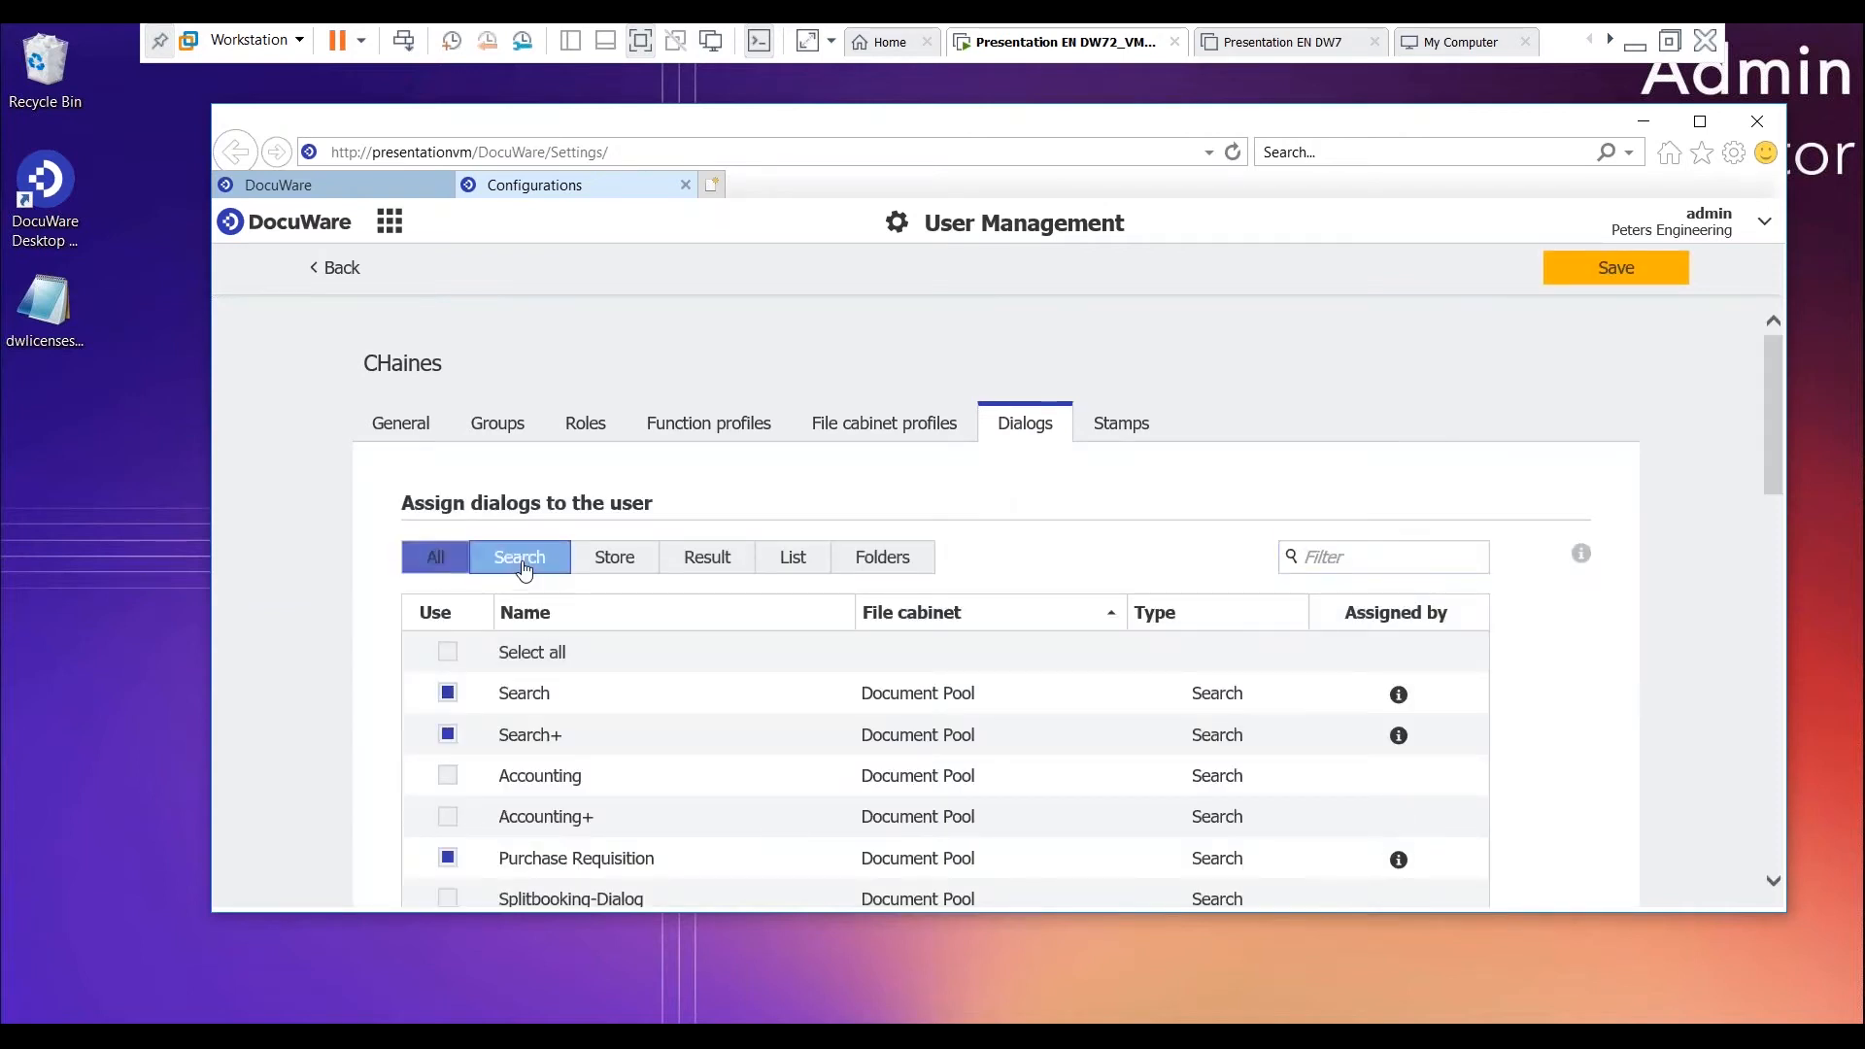
left_click(621, 563)
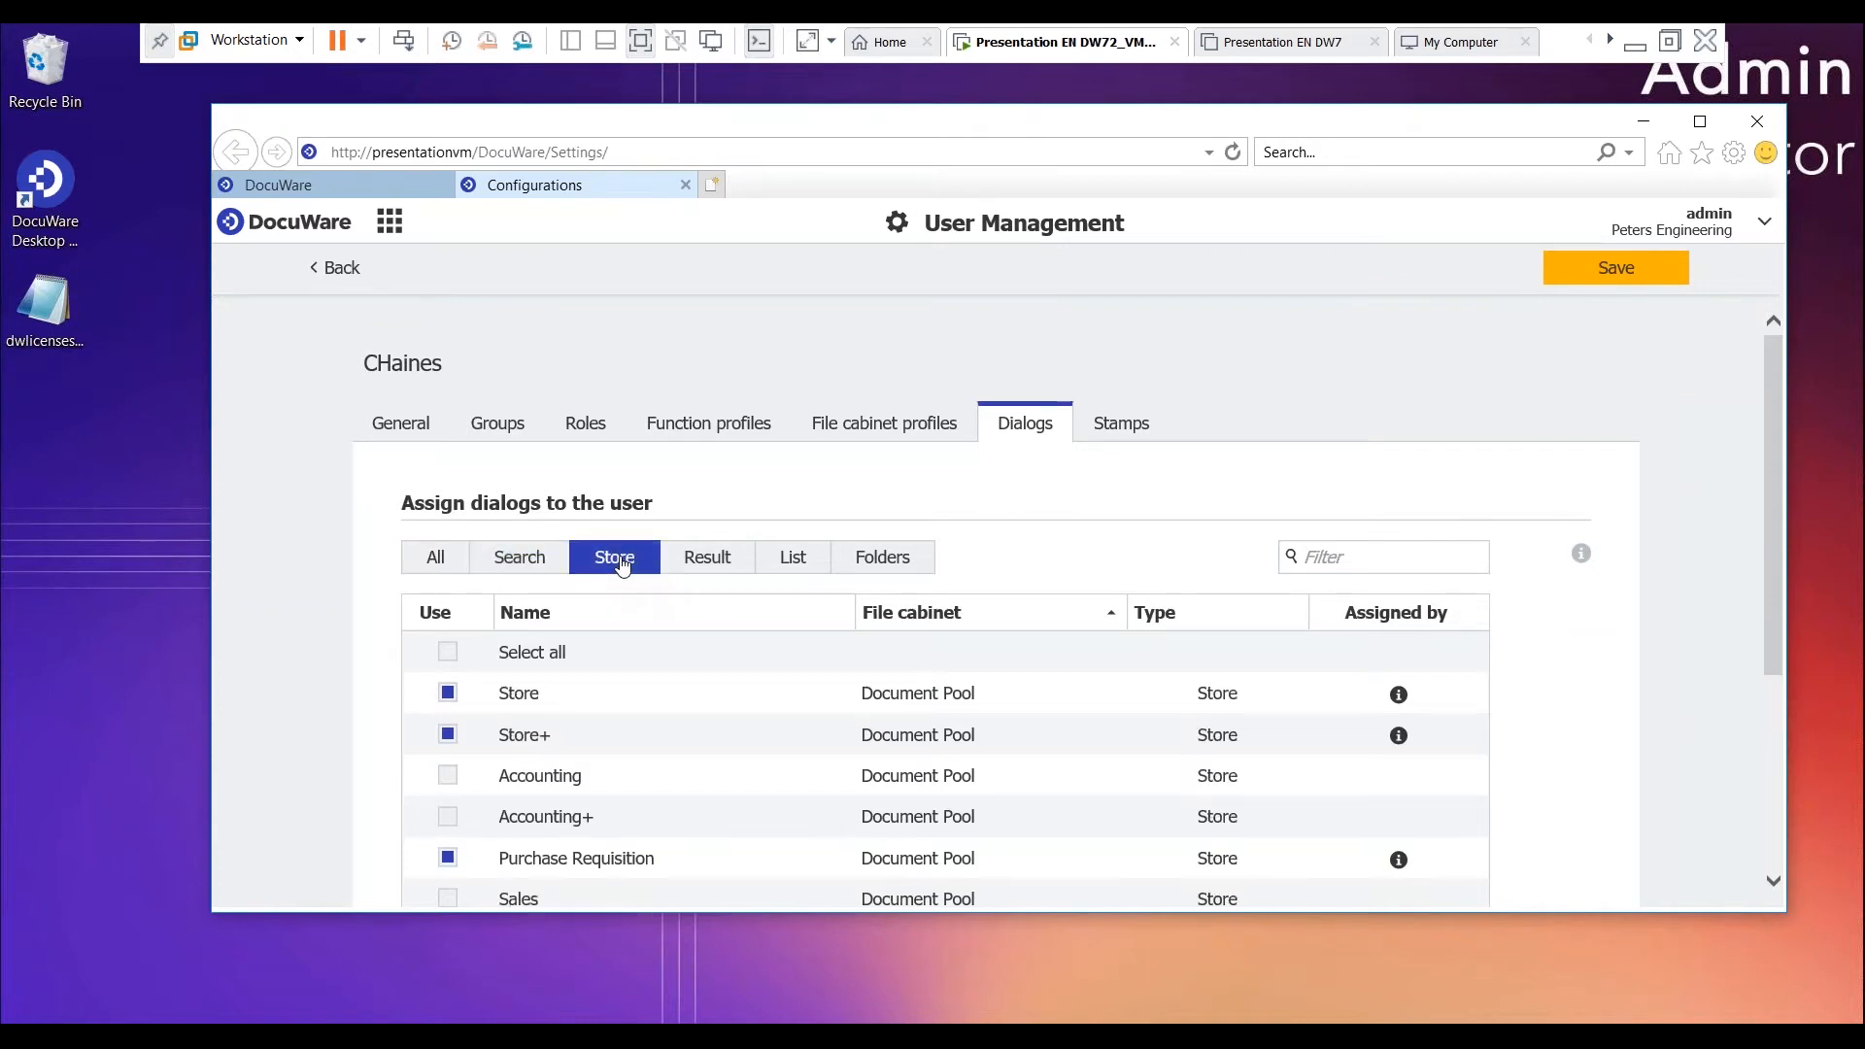
left_click(711, 562)
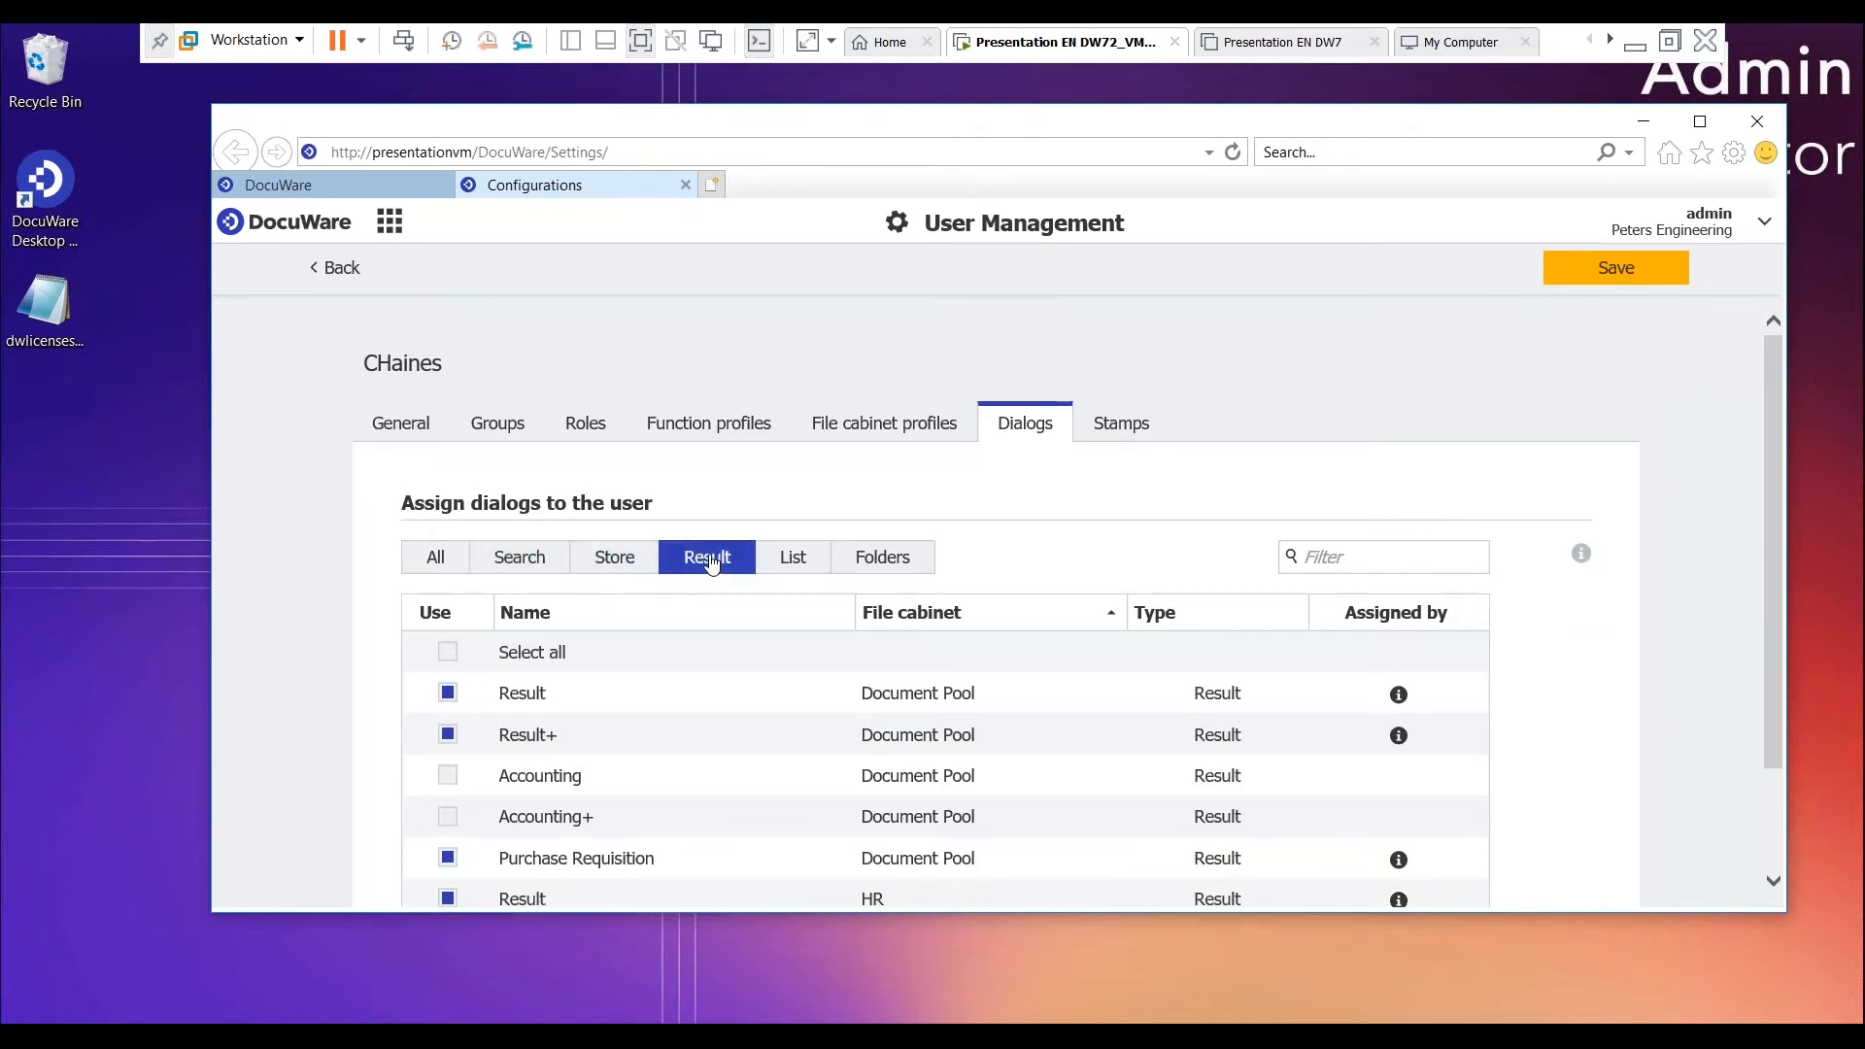
left_click(811, 563)
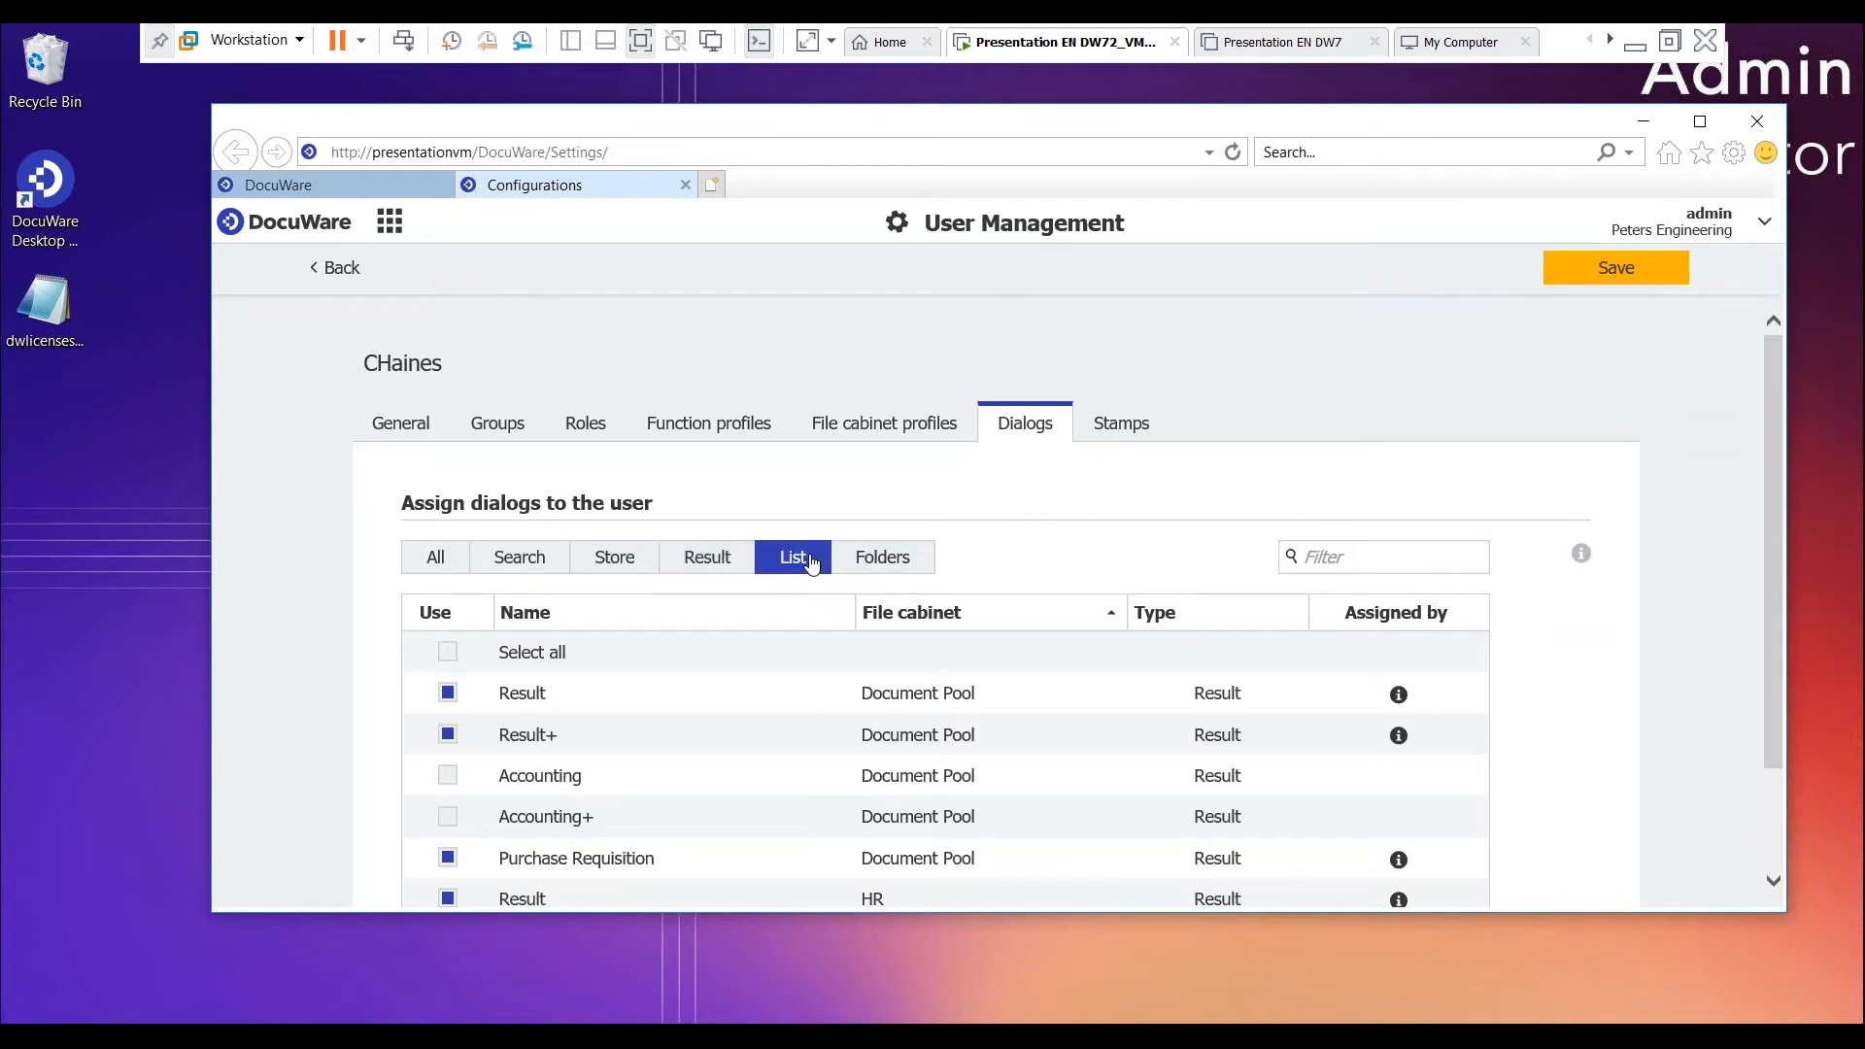
left_click(914, 571)
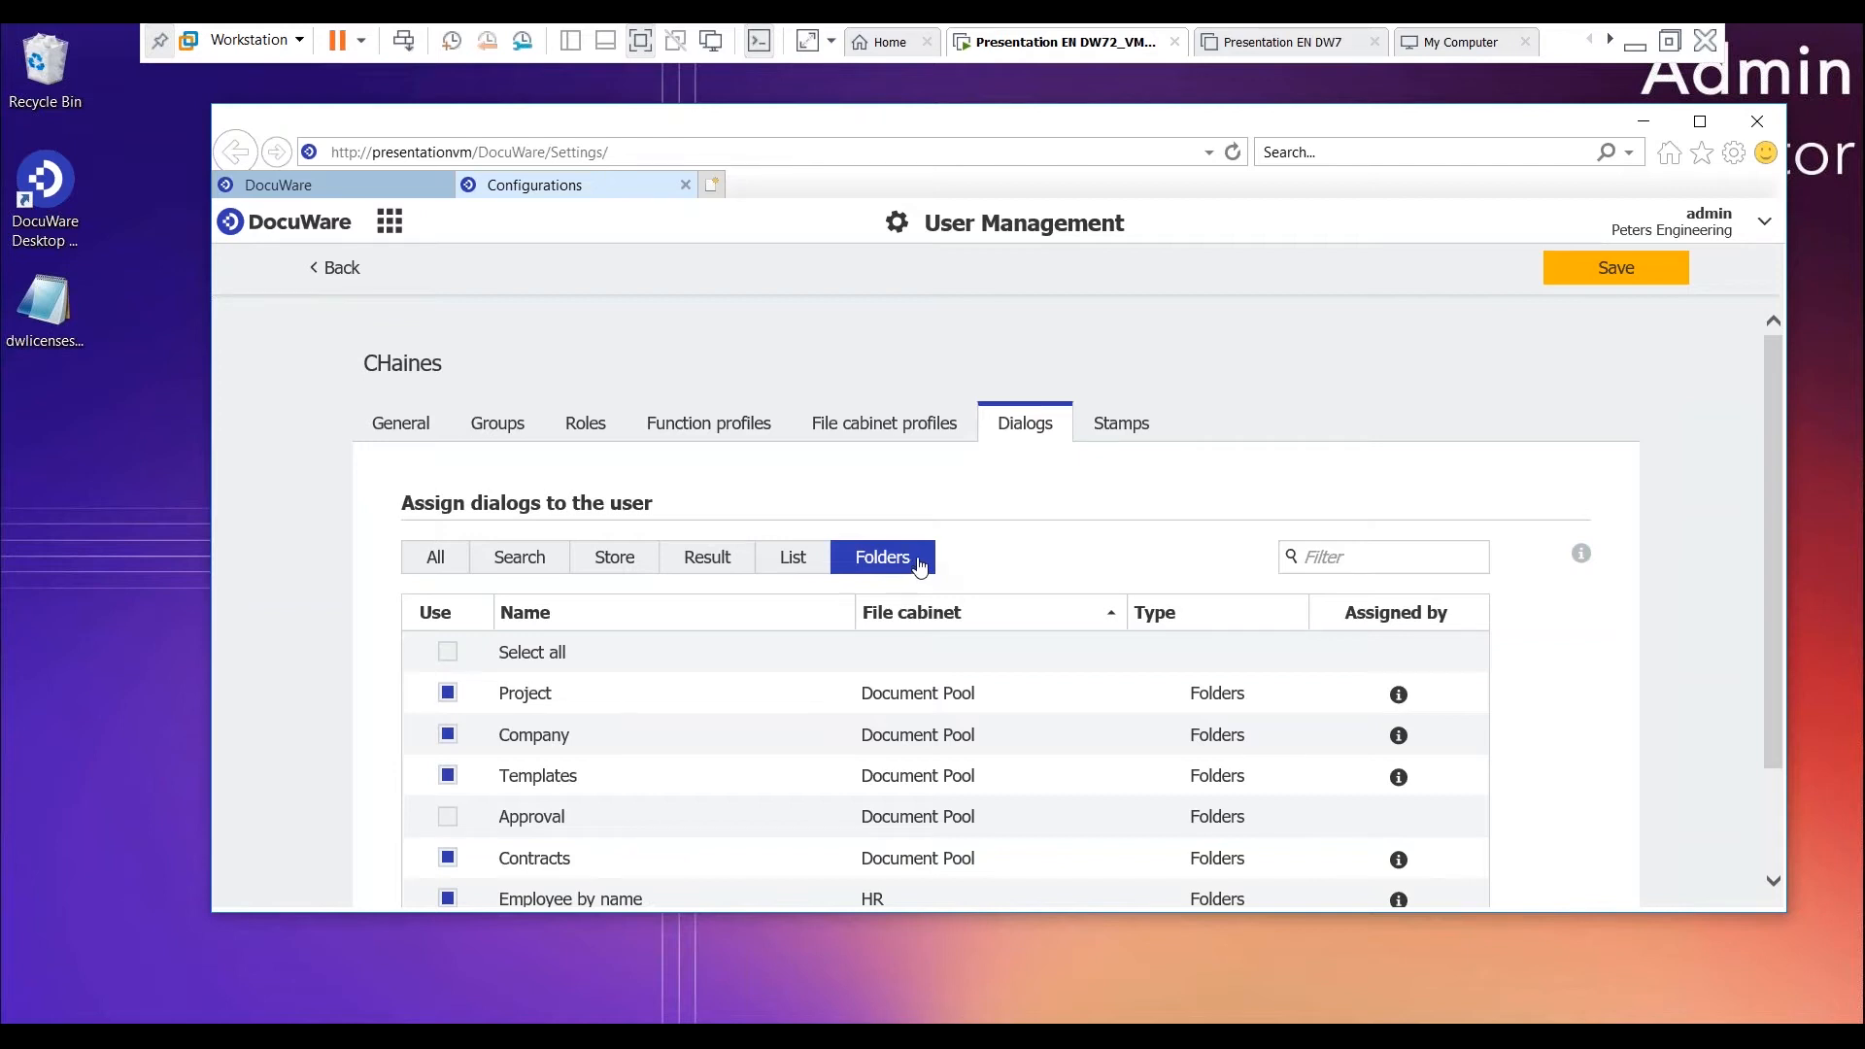
- Review the stamps assigned to the new user and save the user's settings
left_click(1129, 427)
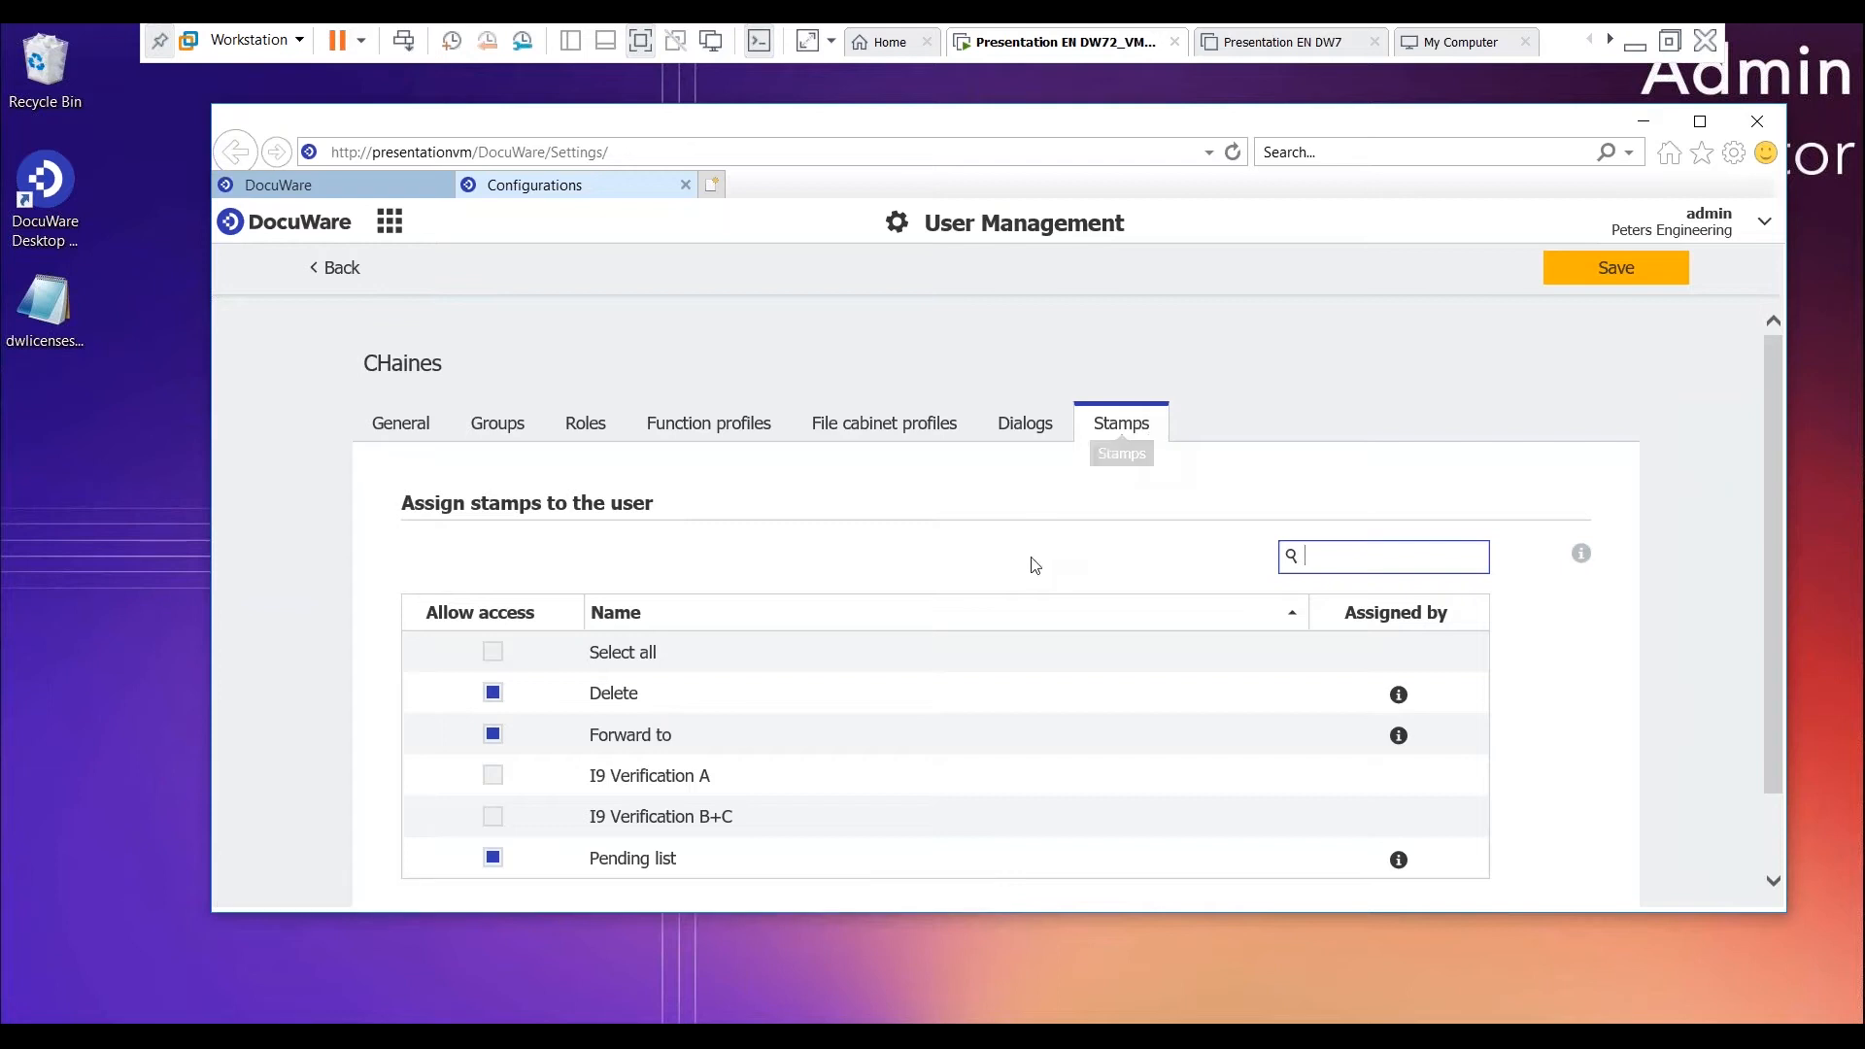
scroll(939, 587, "down", 1)
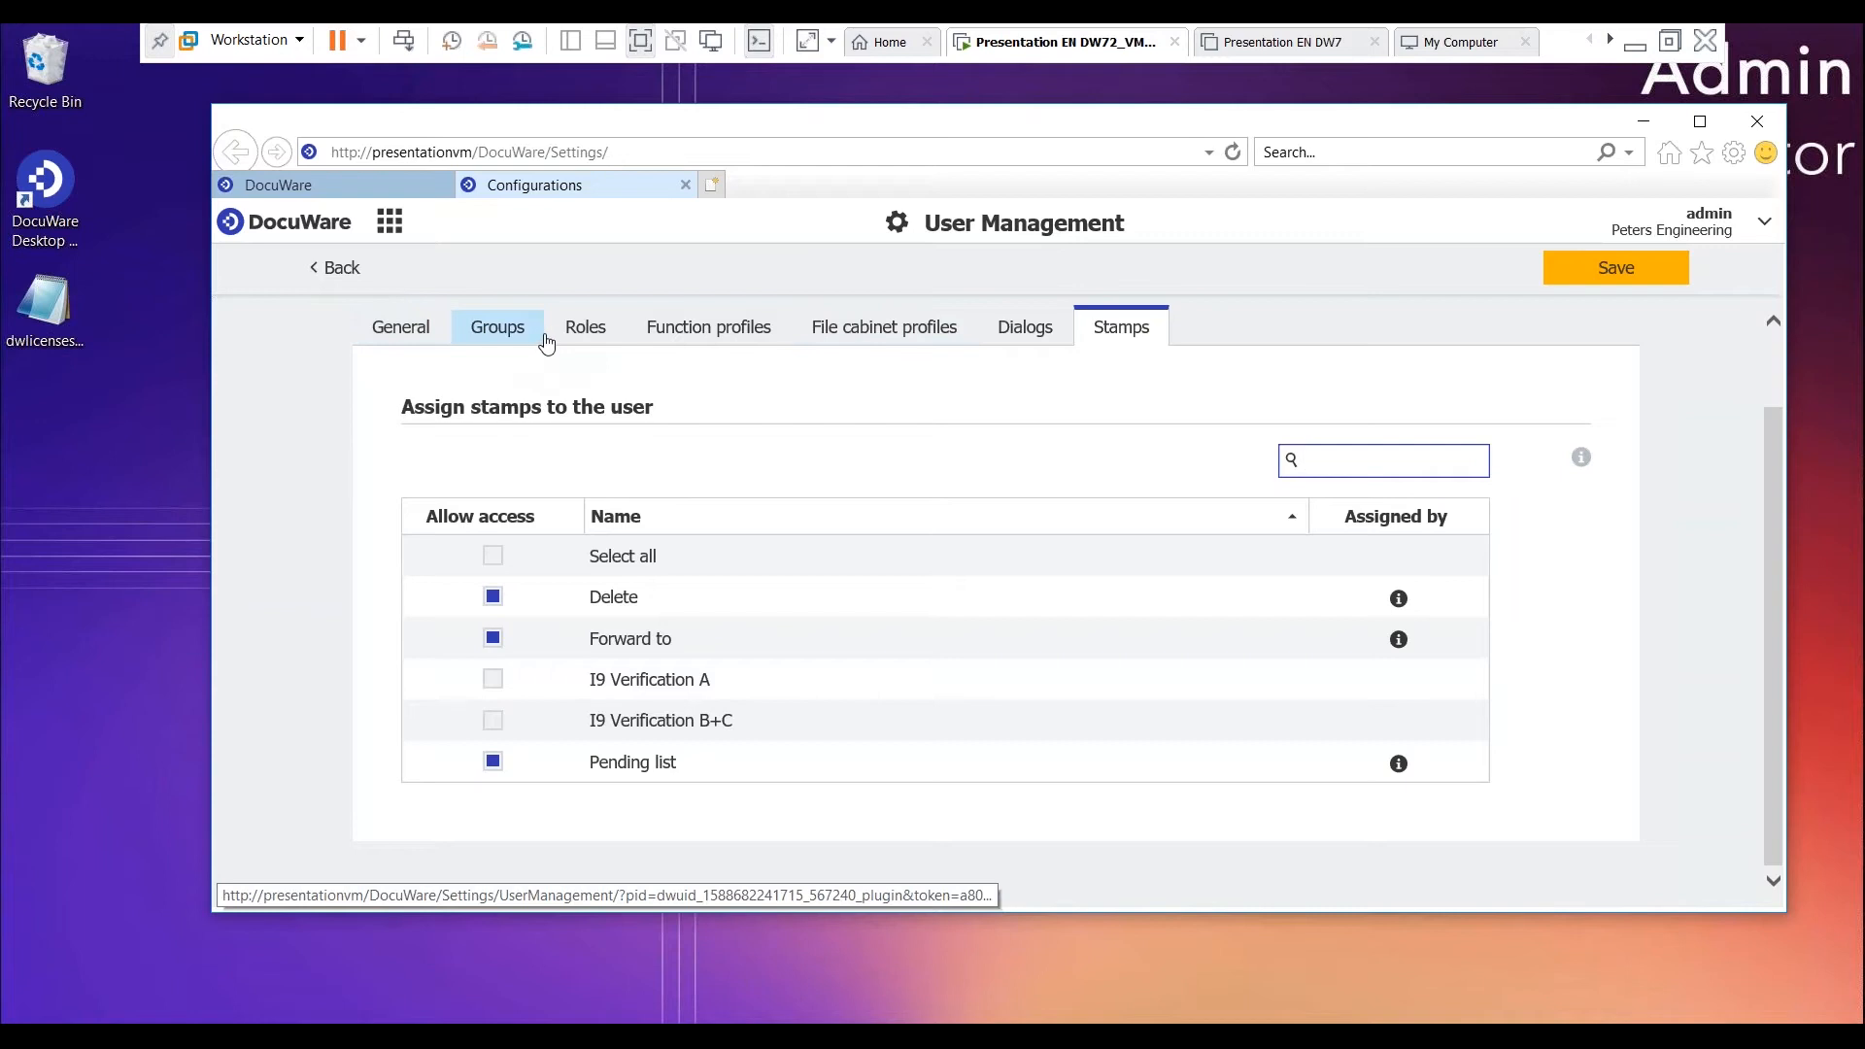
left_click(1623, 274)
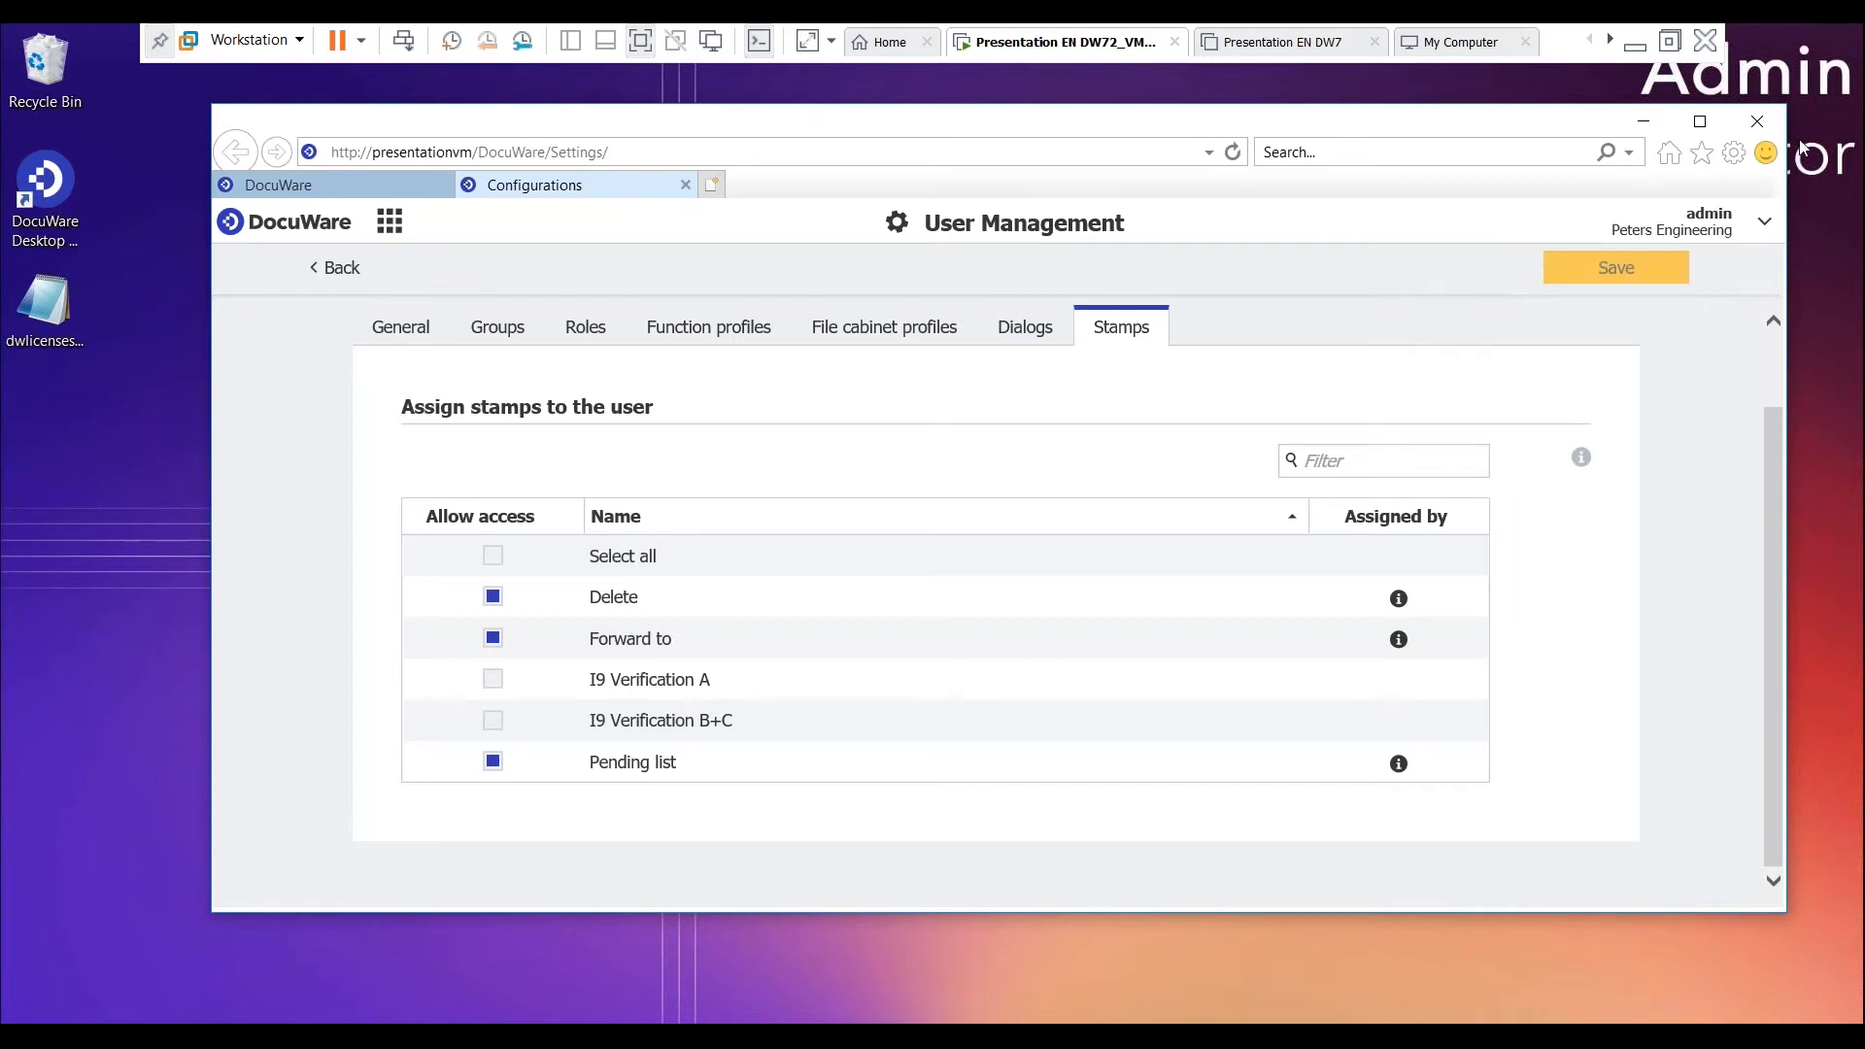
- Close the browser window together with all of its open tabs
left_click(1763, 119)
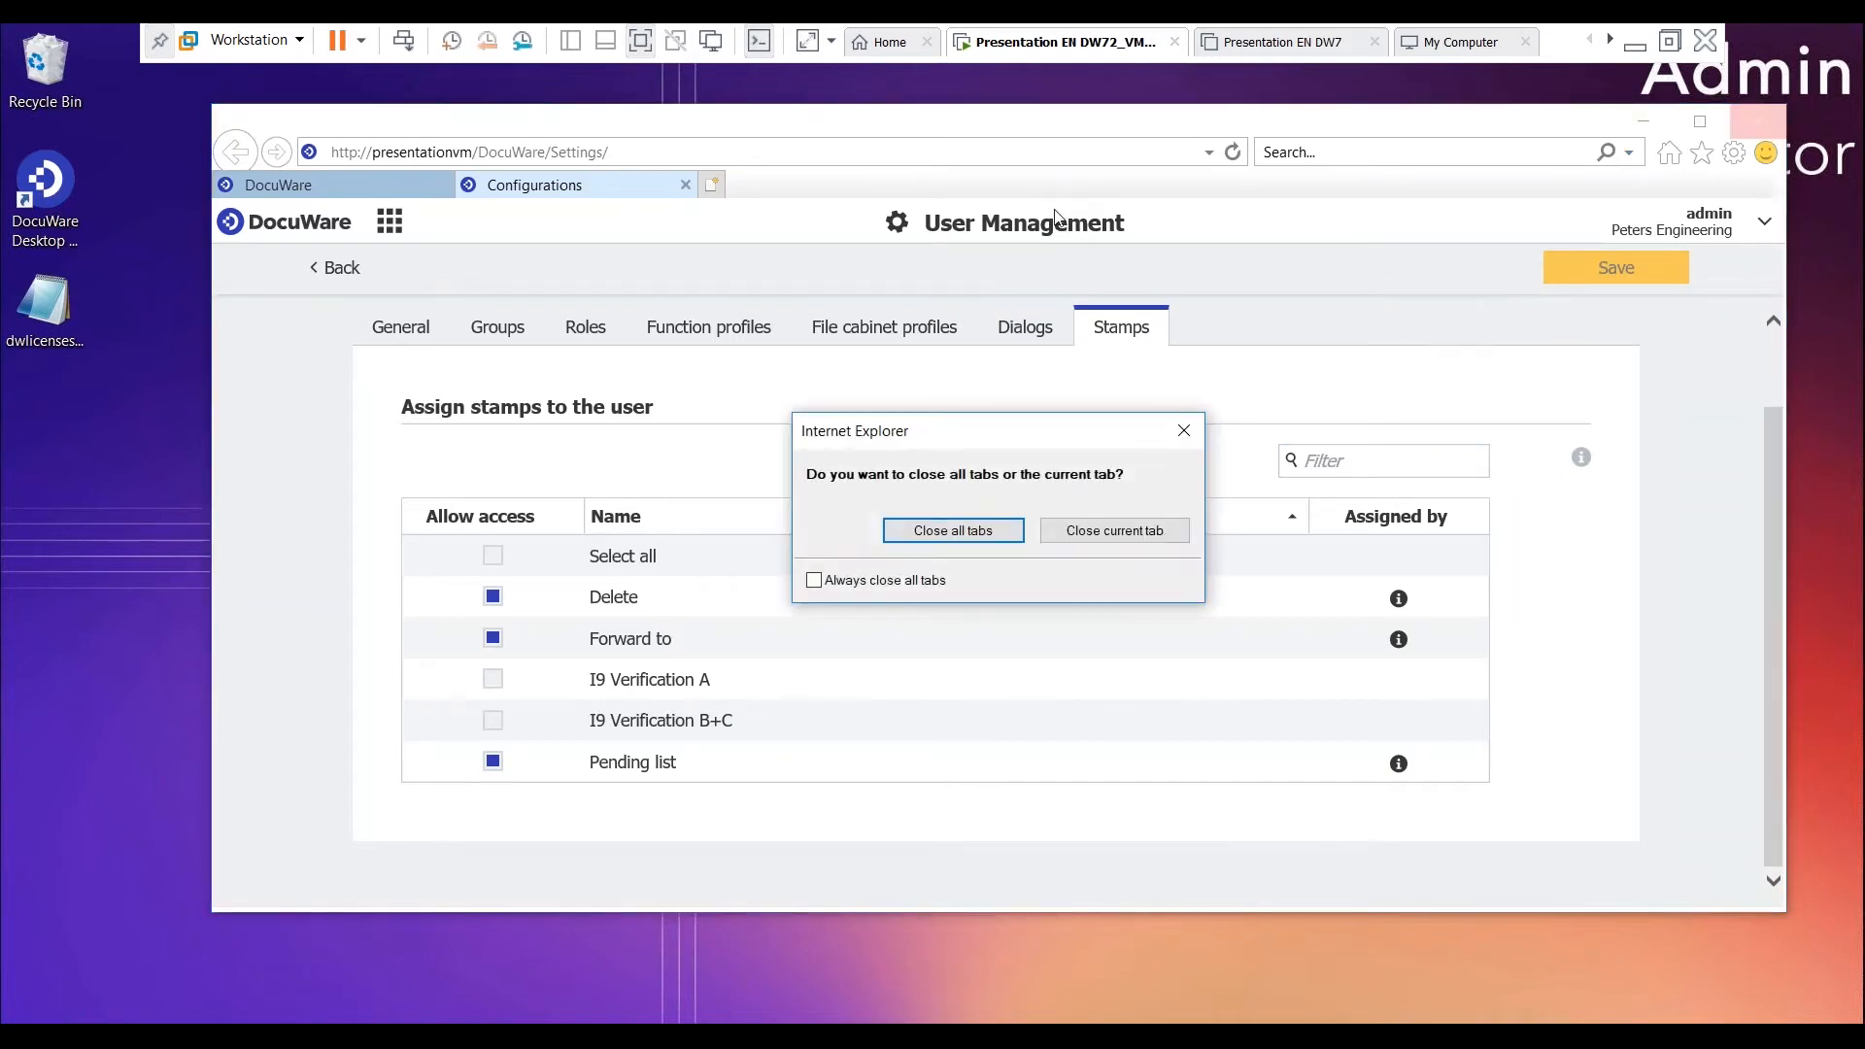
left_click(940, 531)
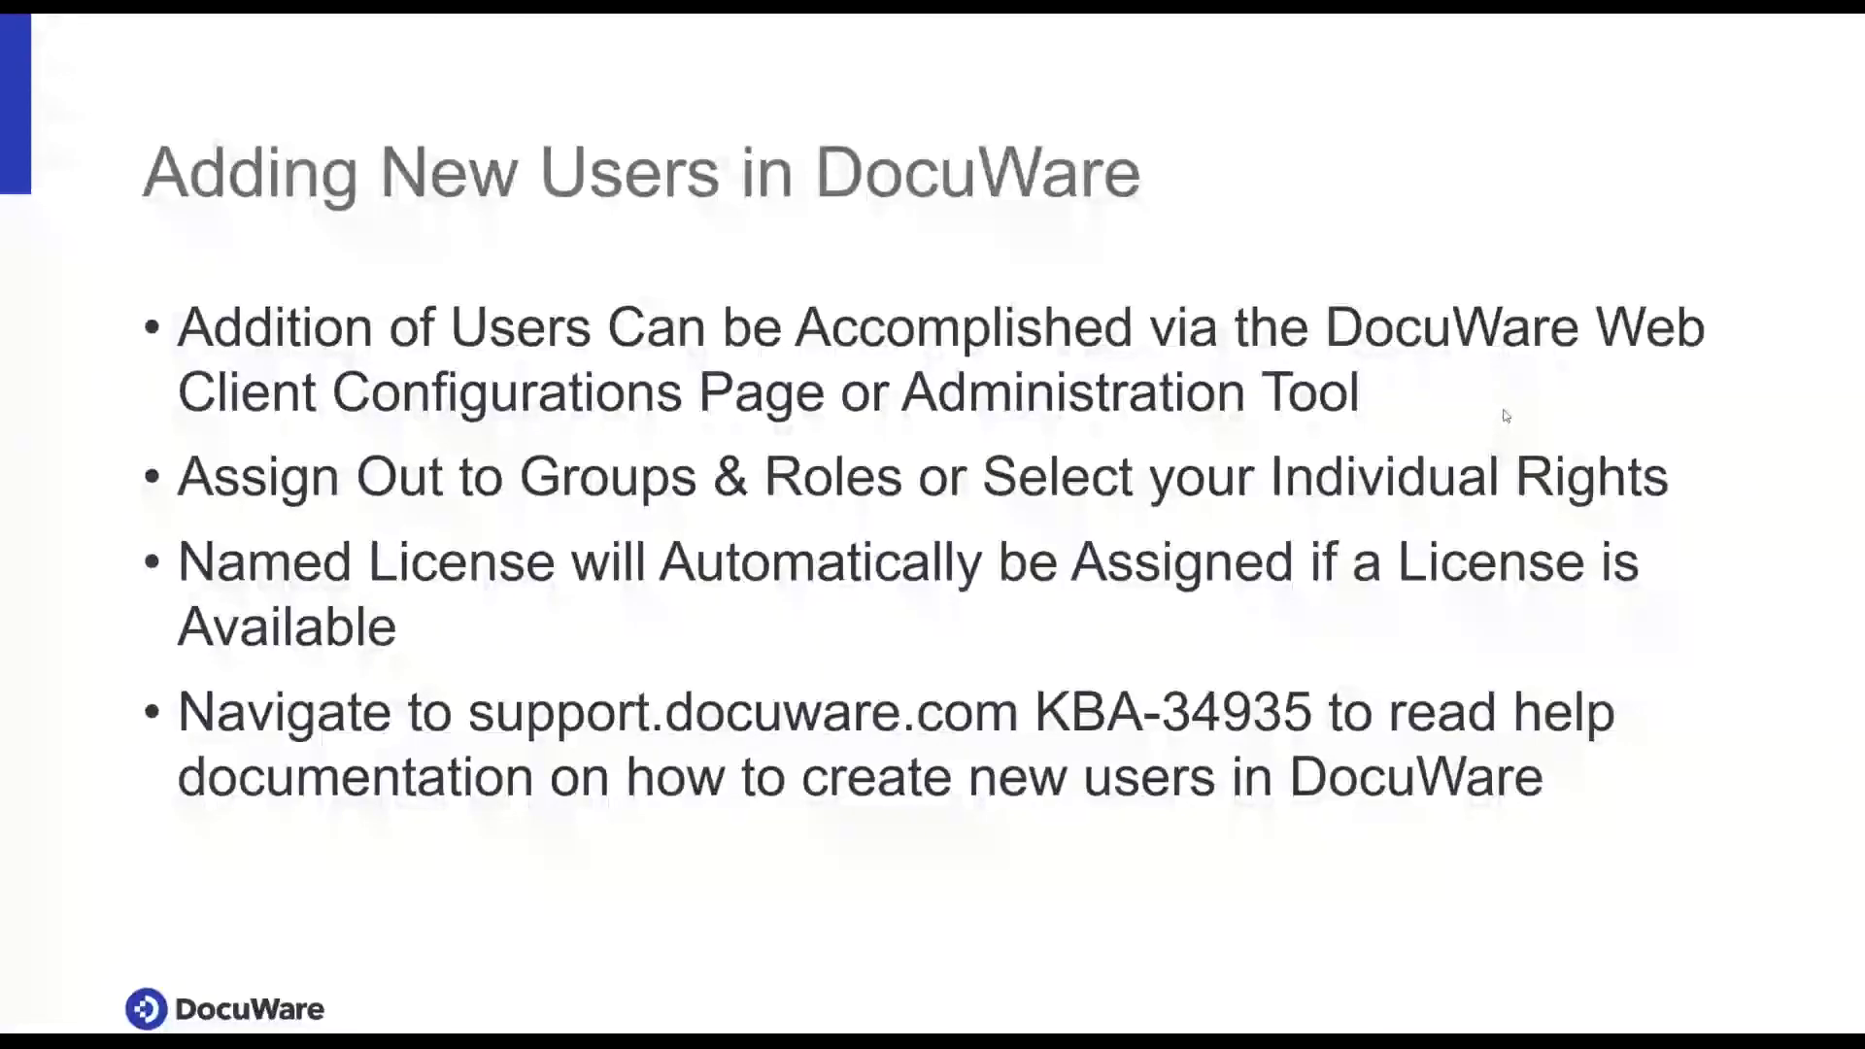
left_click(1509, 400)
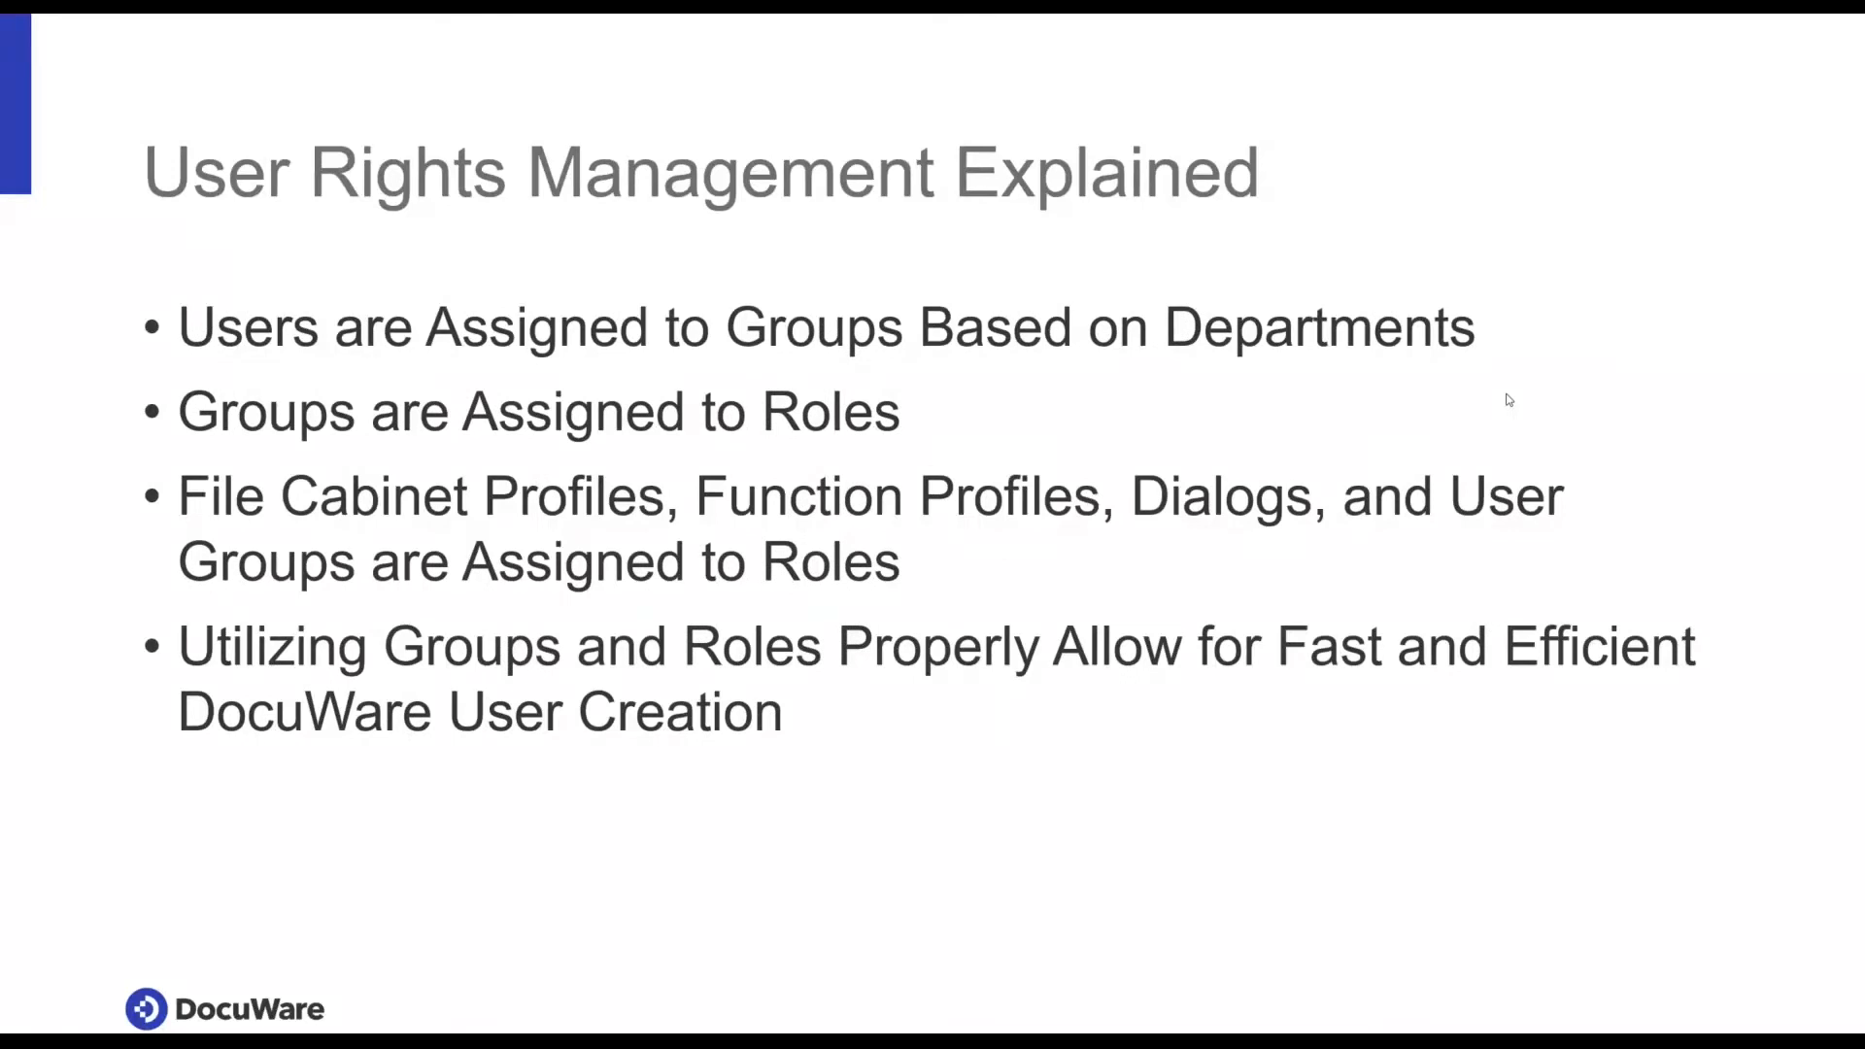
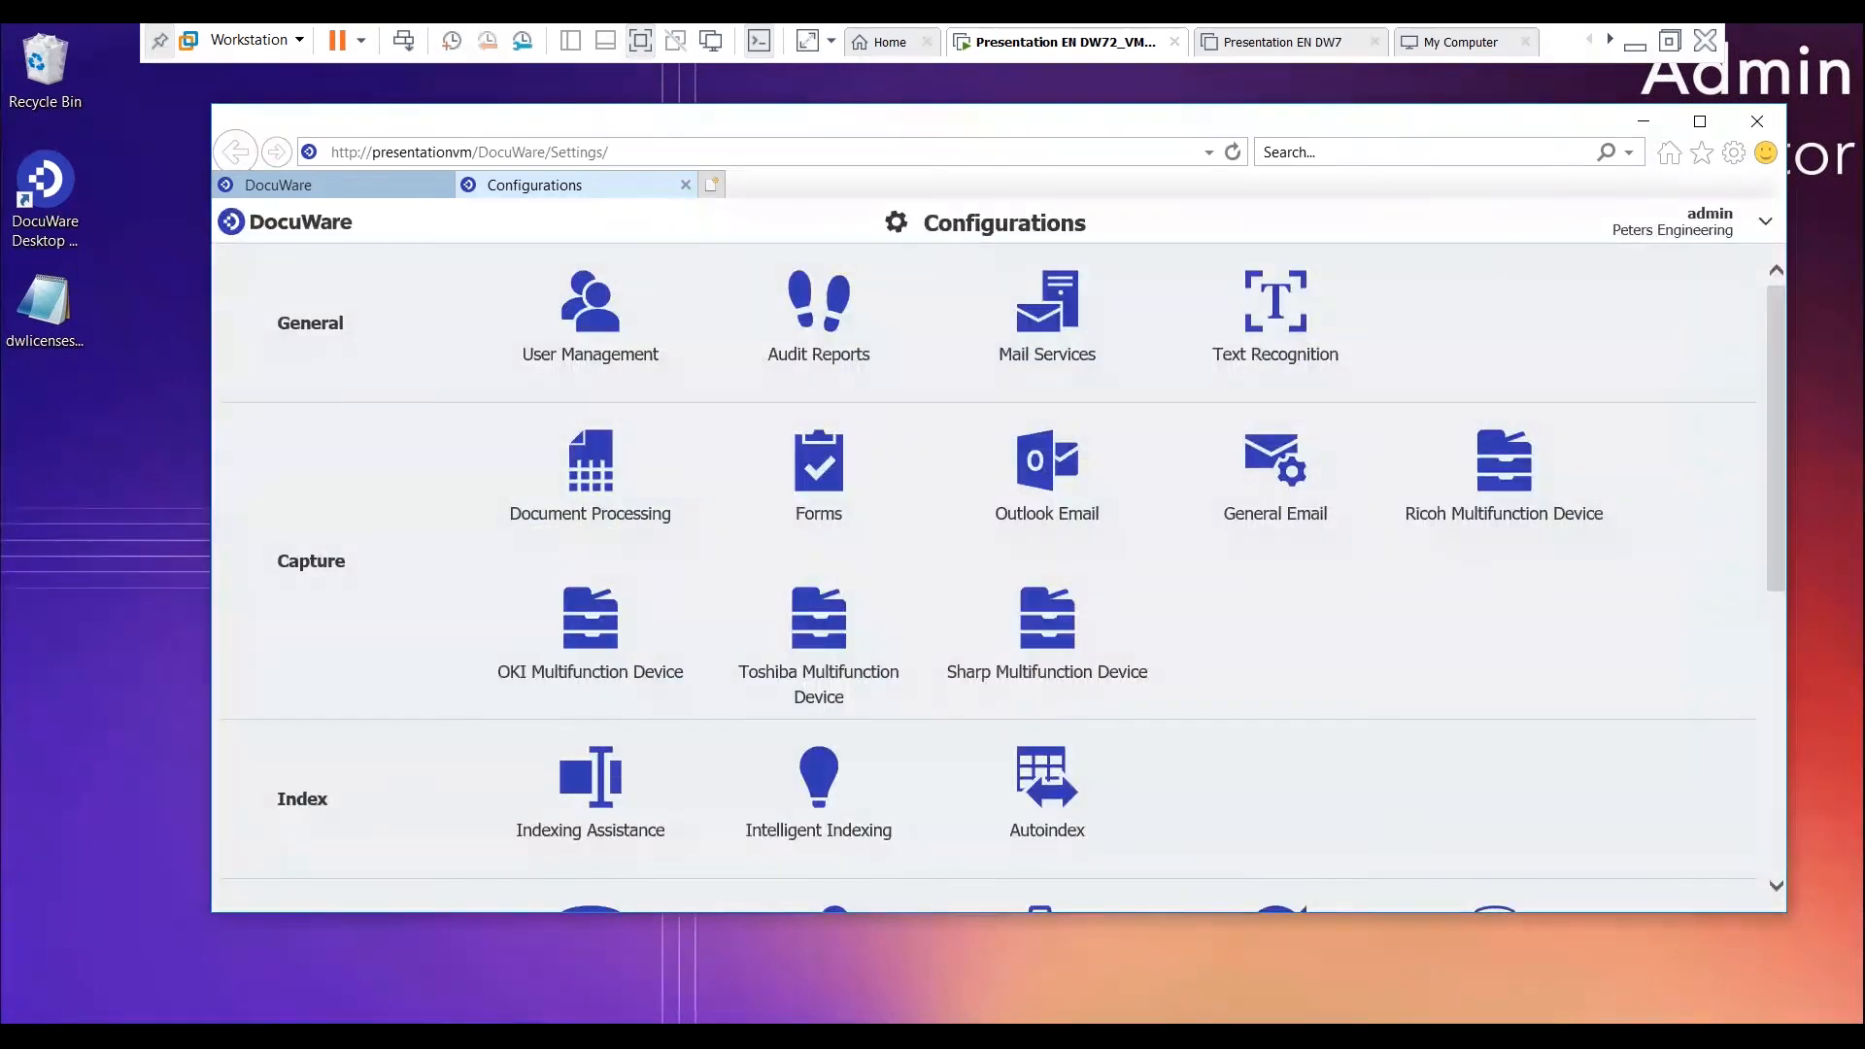
- Create a new group in User Management and name it "PS Engineer - Base Users"
left_click(597, 331)
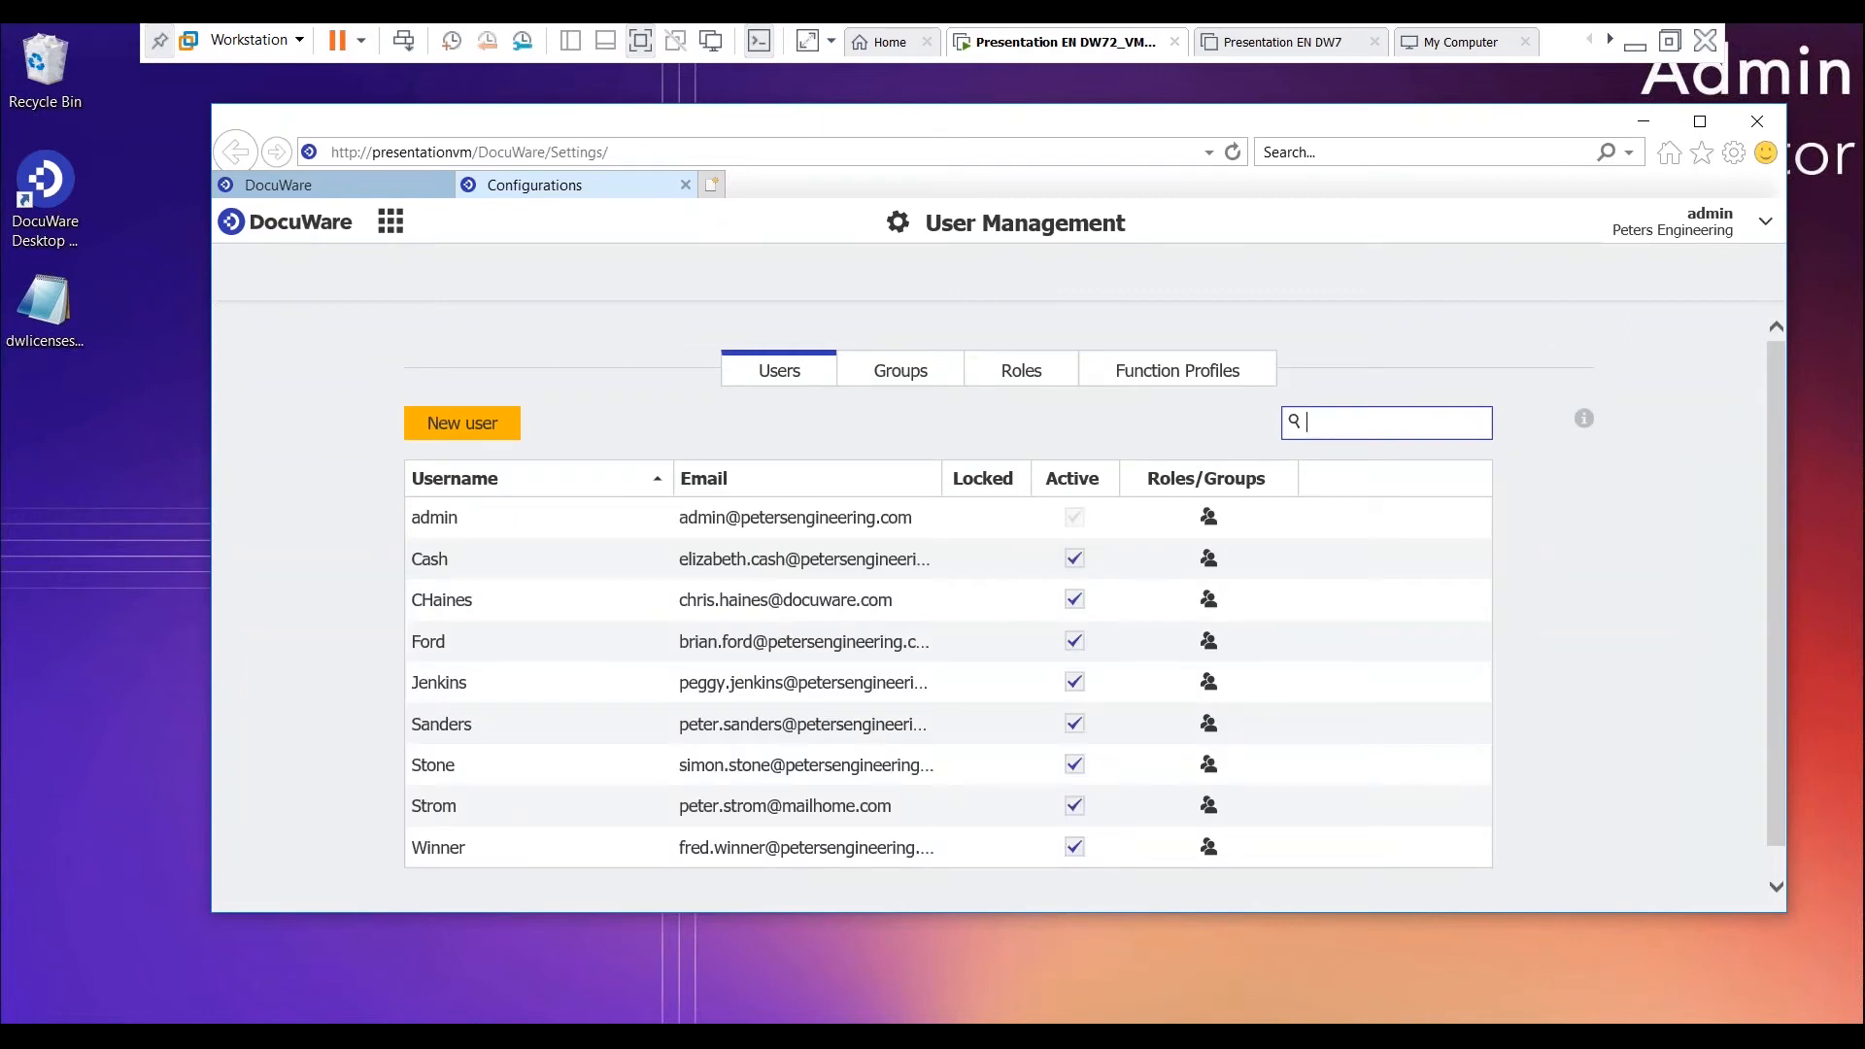
left_click(886, 370)
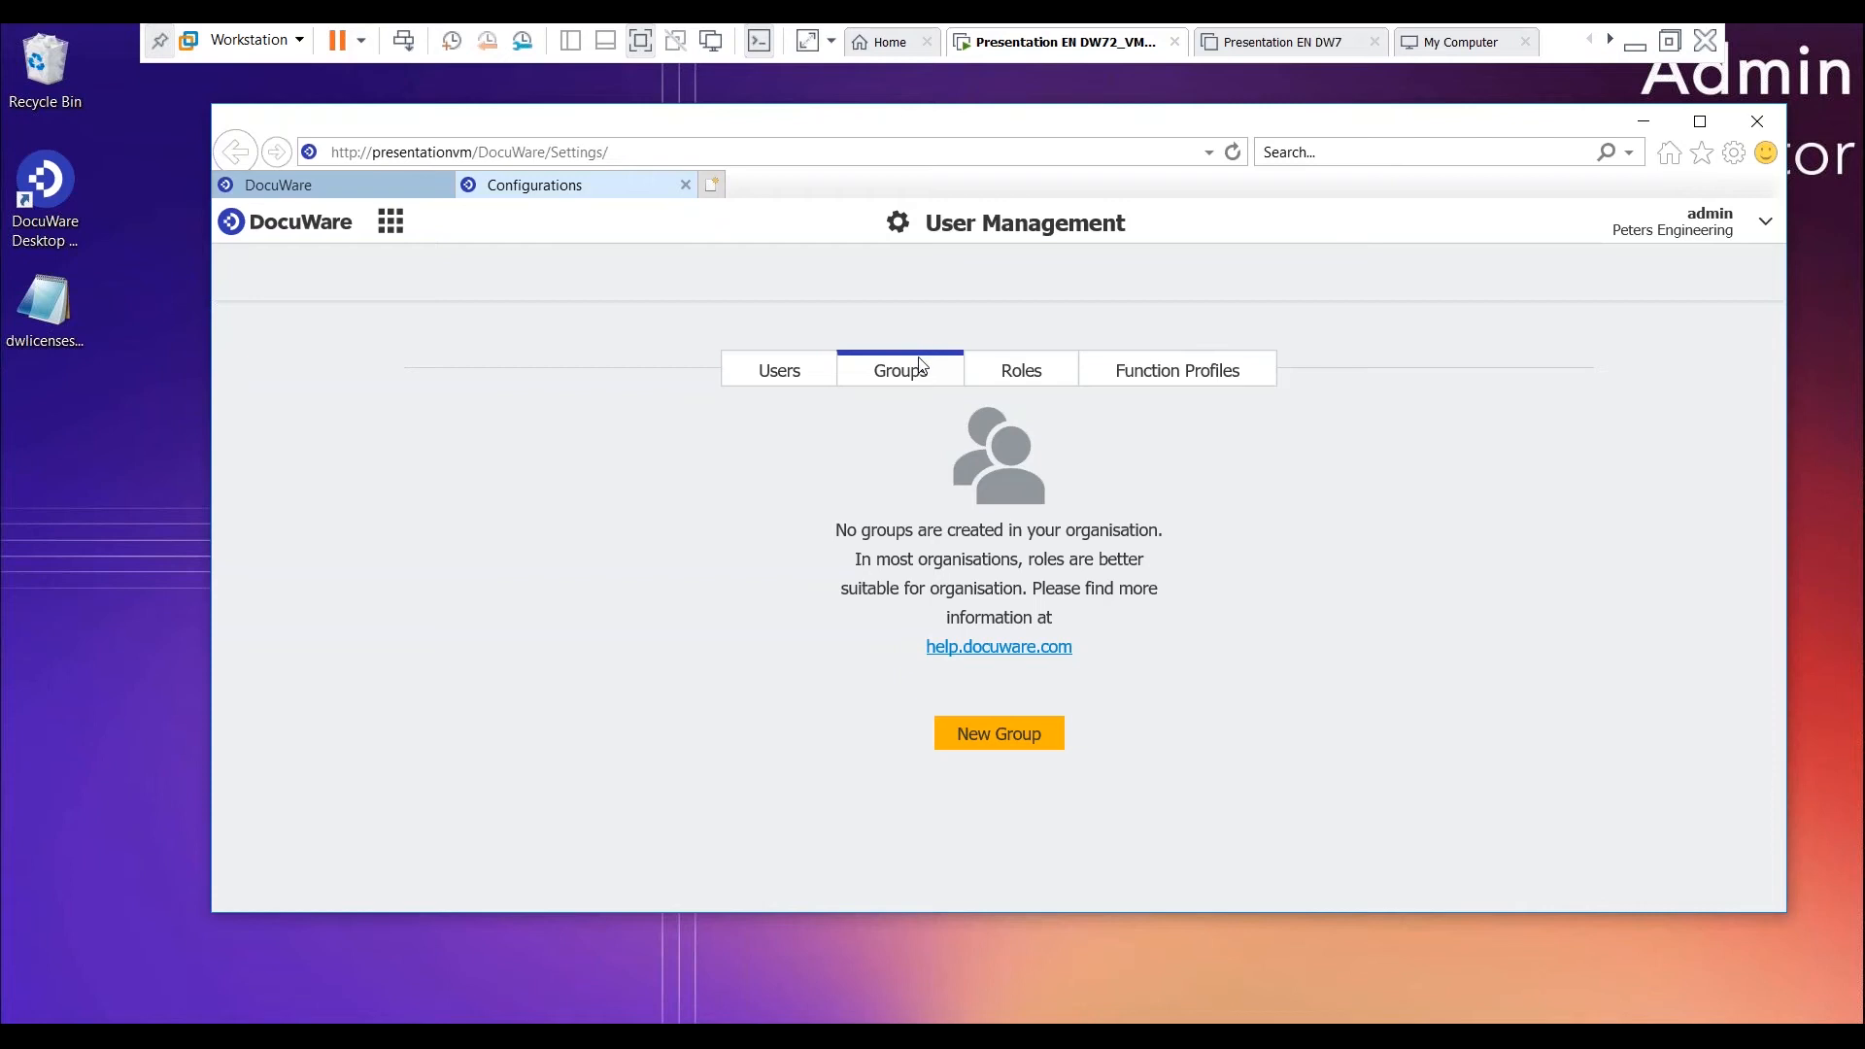
left_click(1028, 747)
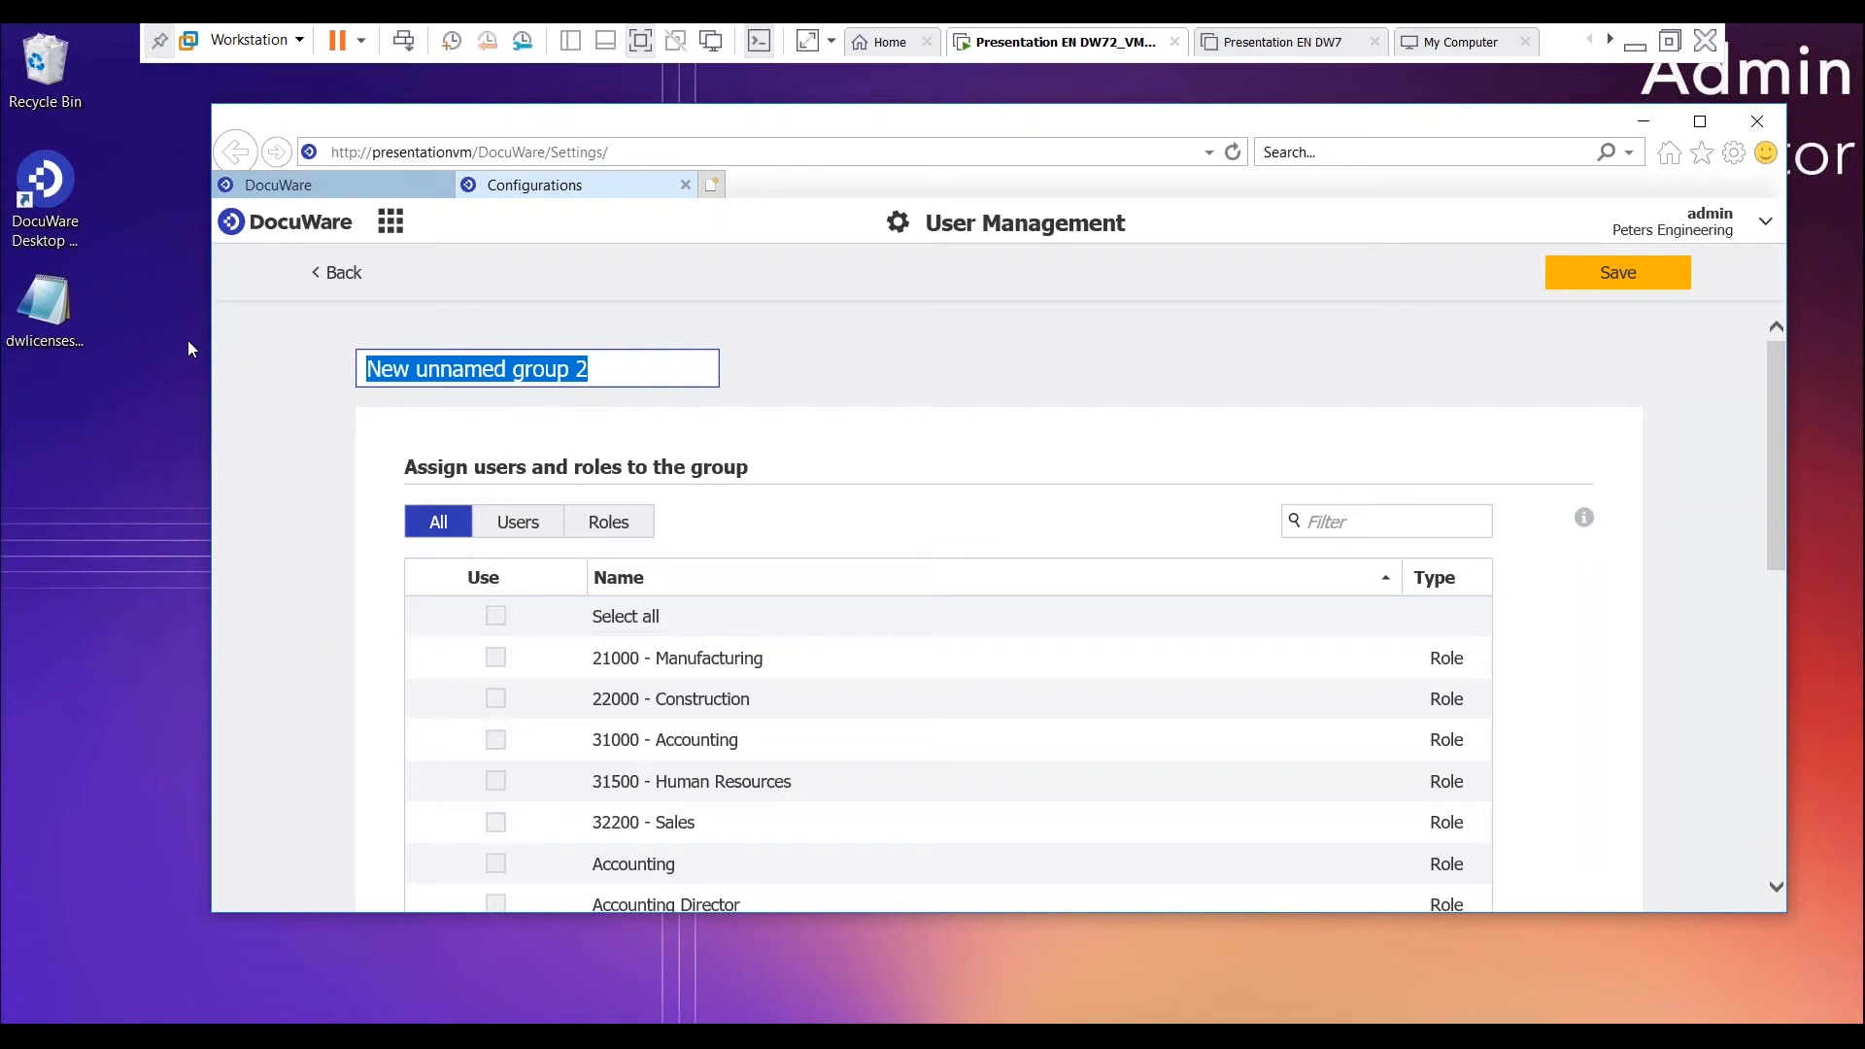
type("PS ")
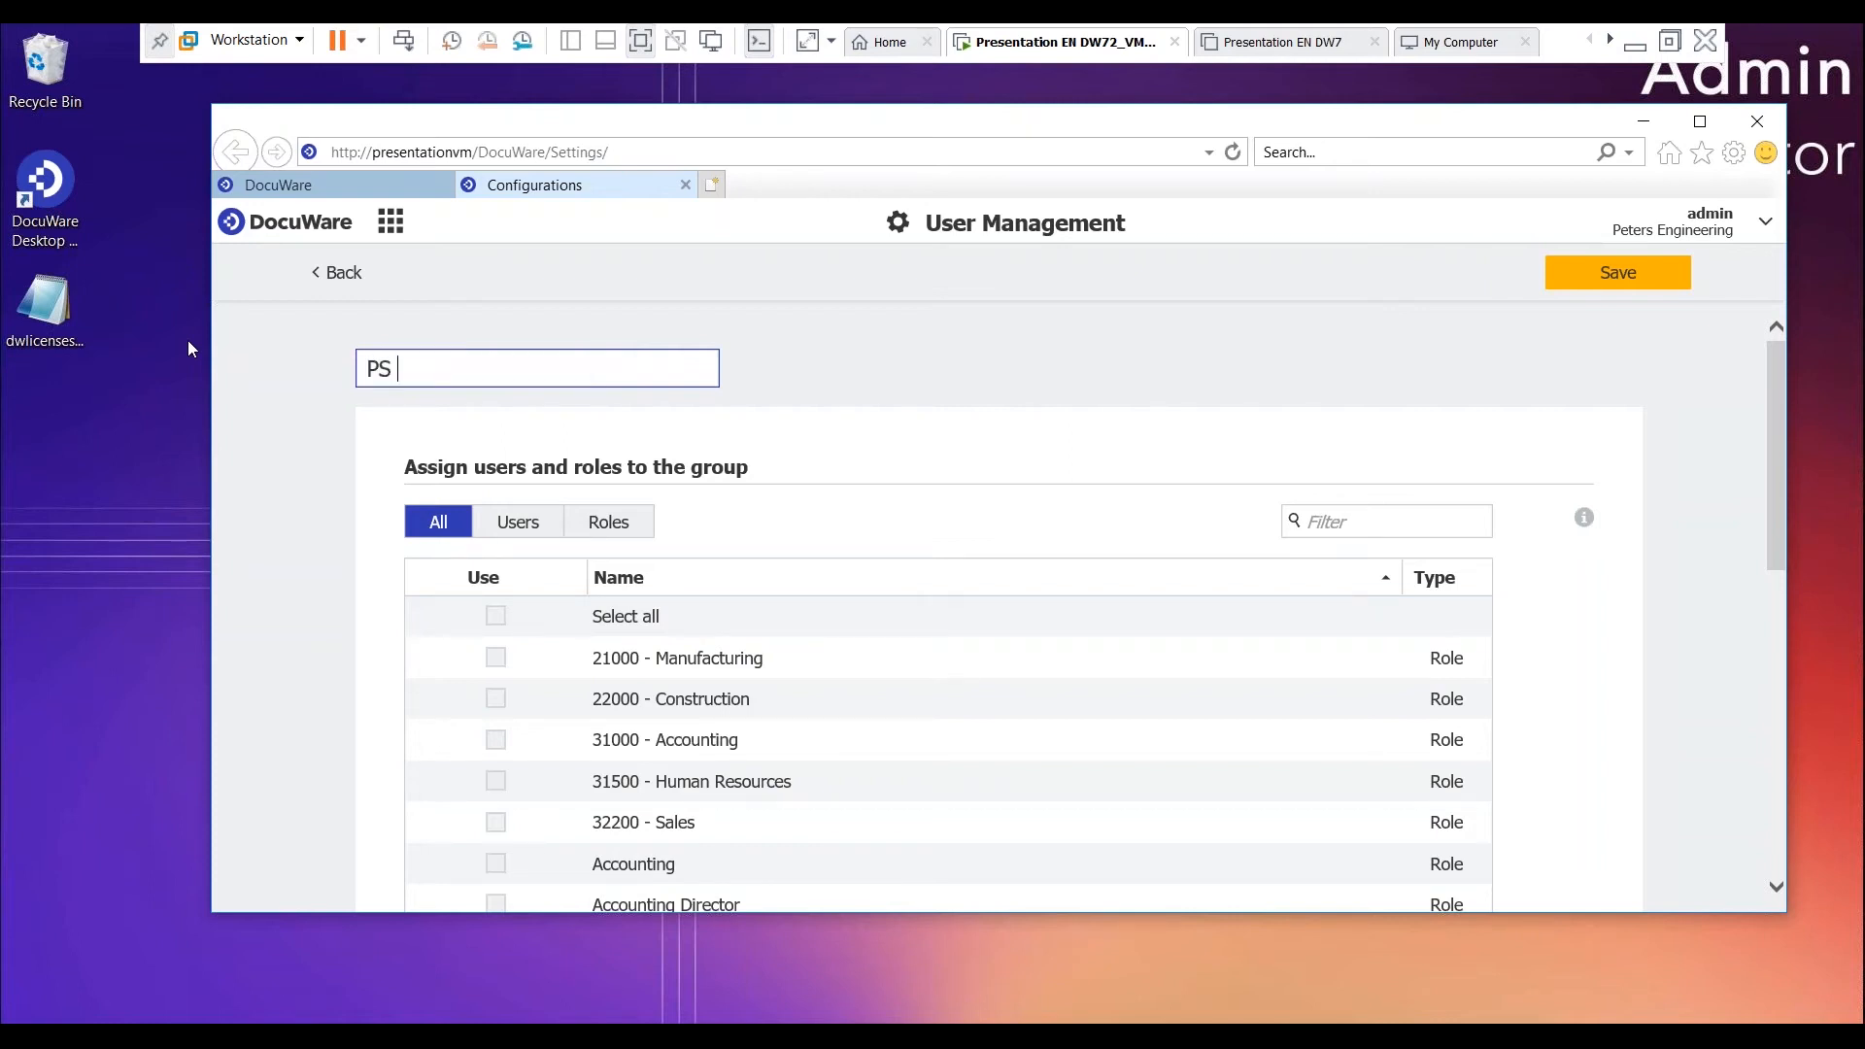
type("Engineer - Base Users")
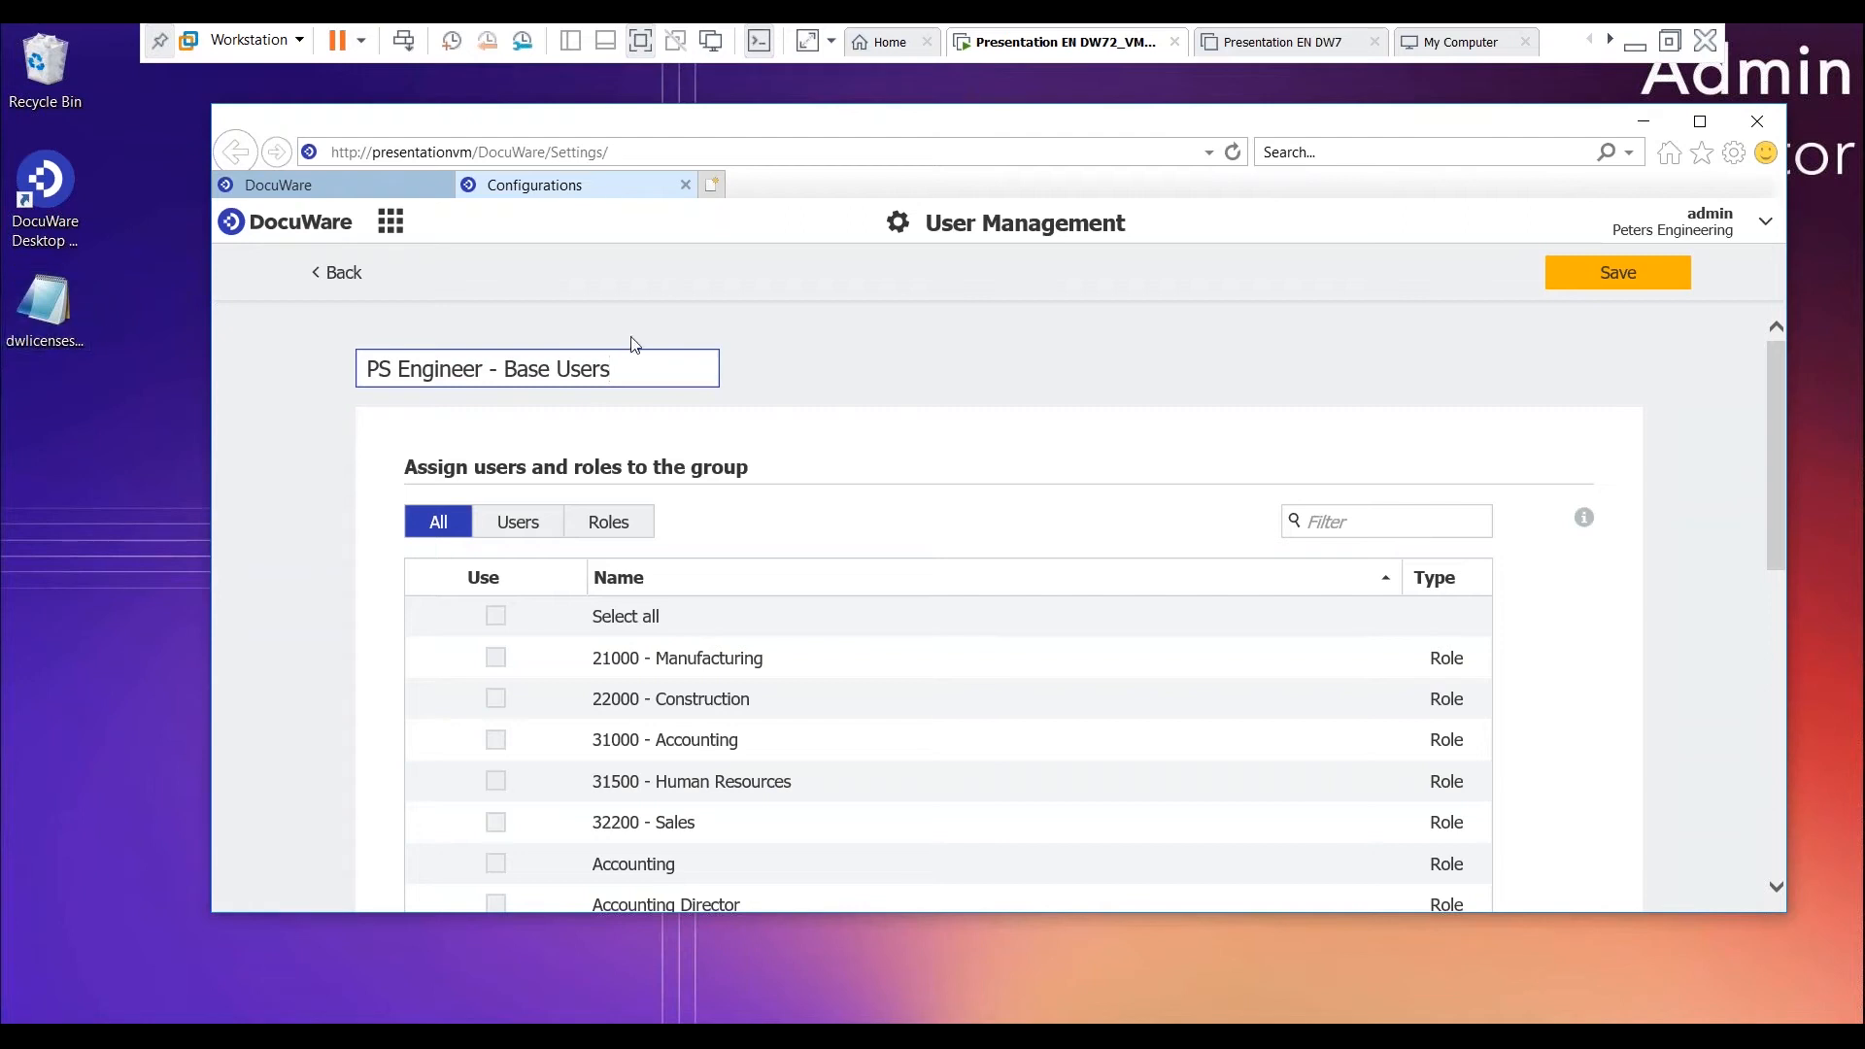
- Assign the third and the last user in the user list to the group, save it and return to the groups overview
left_click(520, 524)
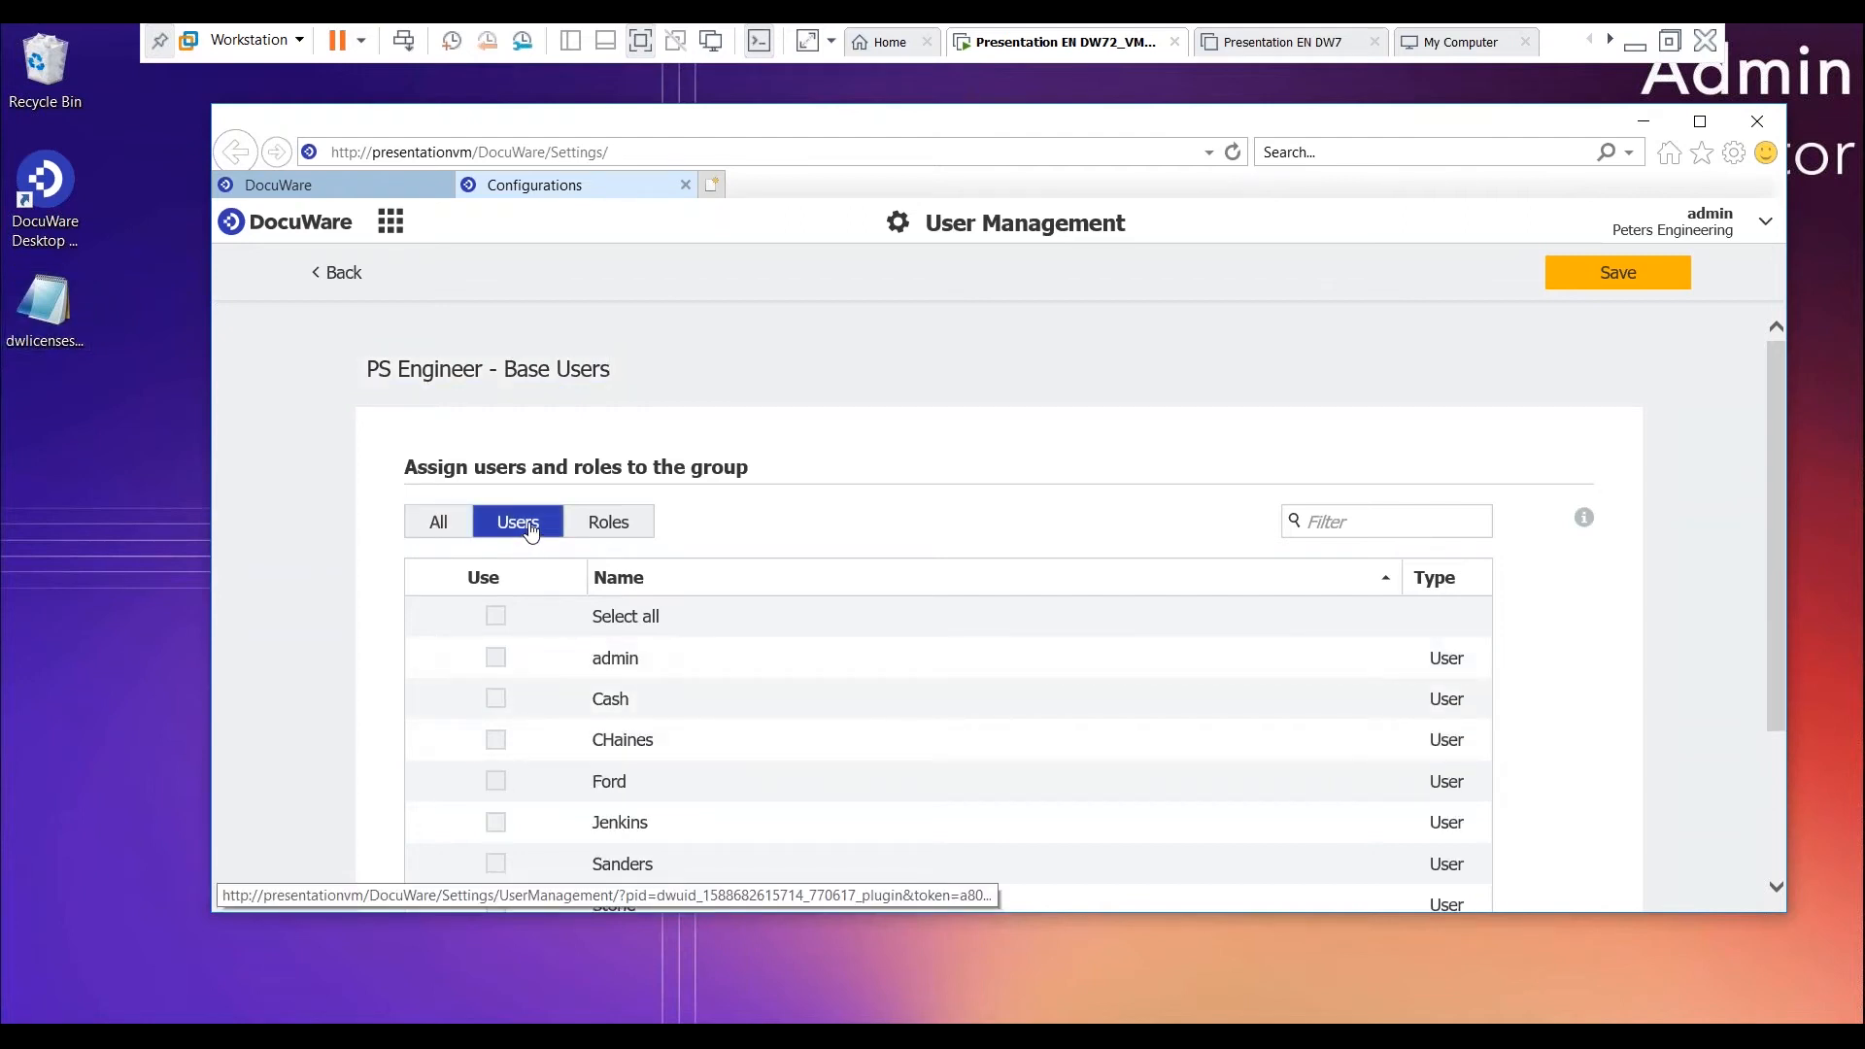
scroll(768, 688, "down", 1)
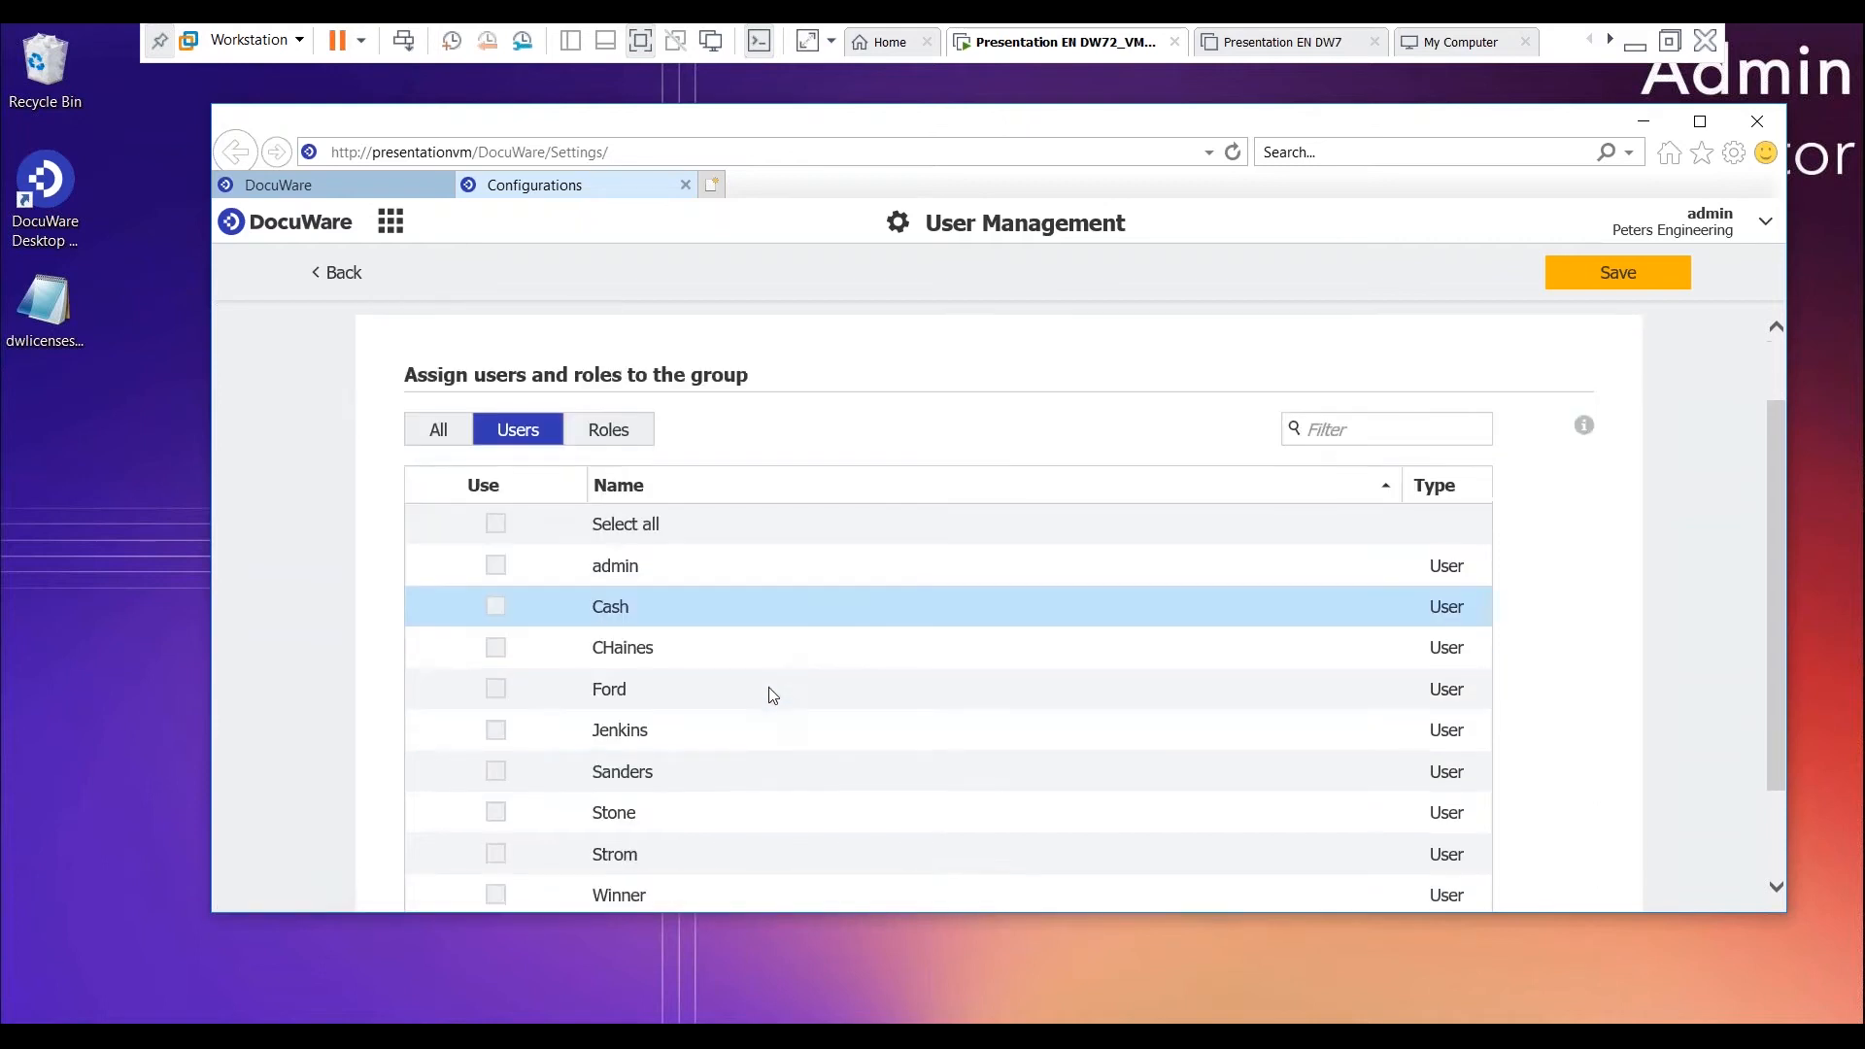
left_click(496, 648)
scroll(496, 607, "down", 1)
scroll(495, 622, "down", 1)
left_click(495, 768)
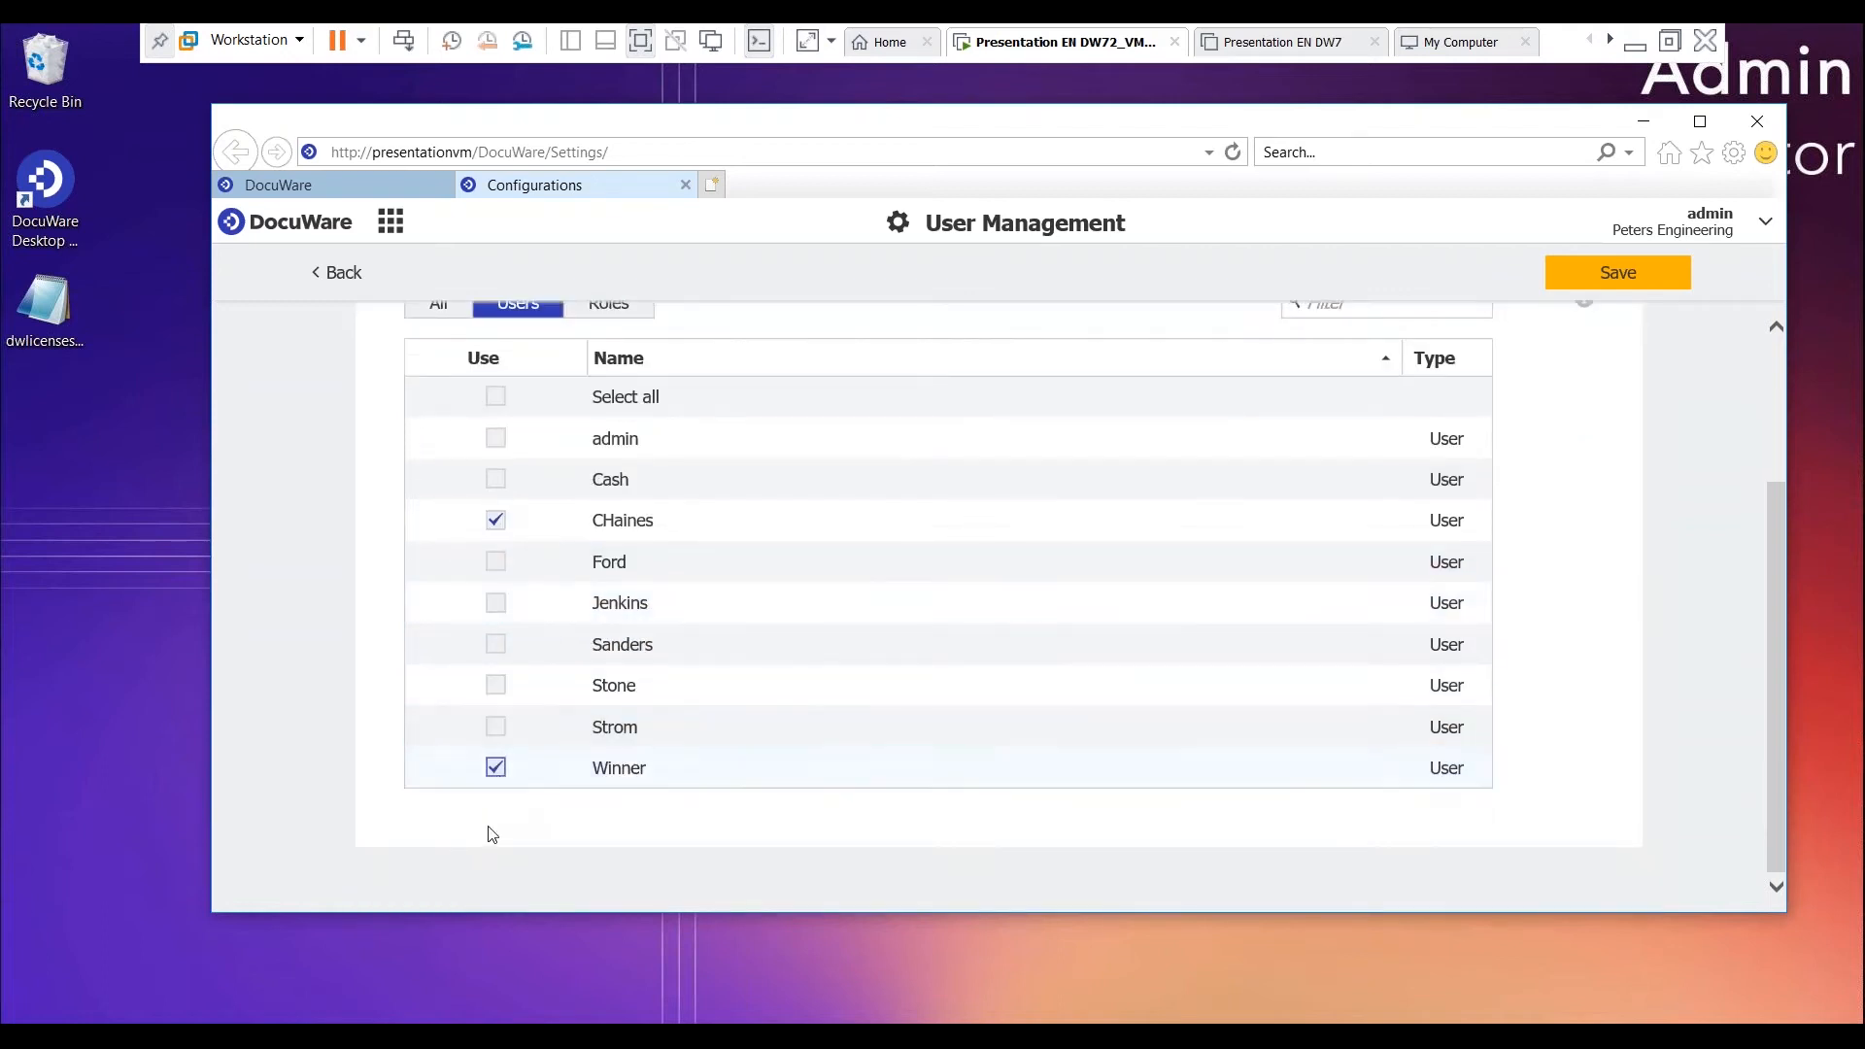
scroll(491, 833, "up", 3)
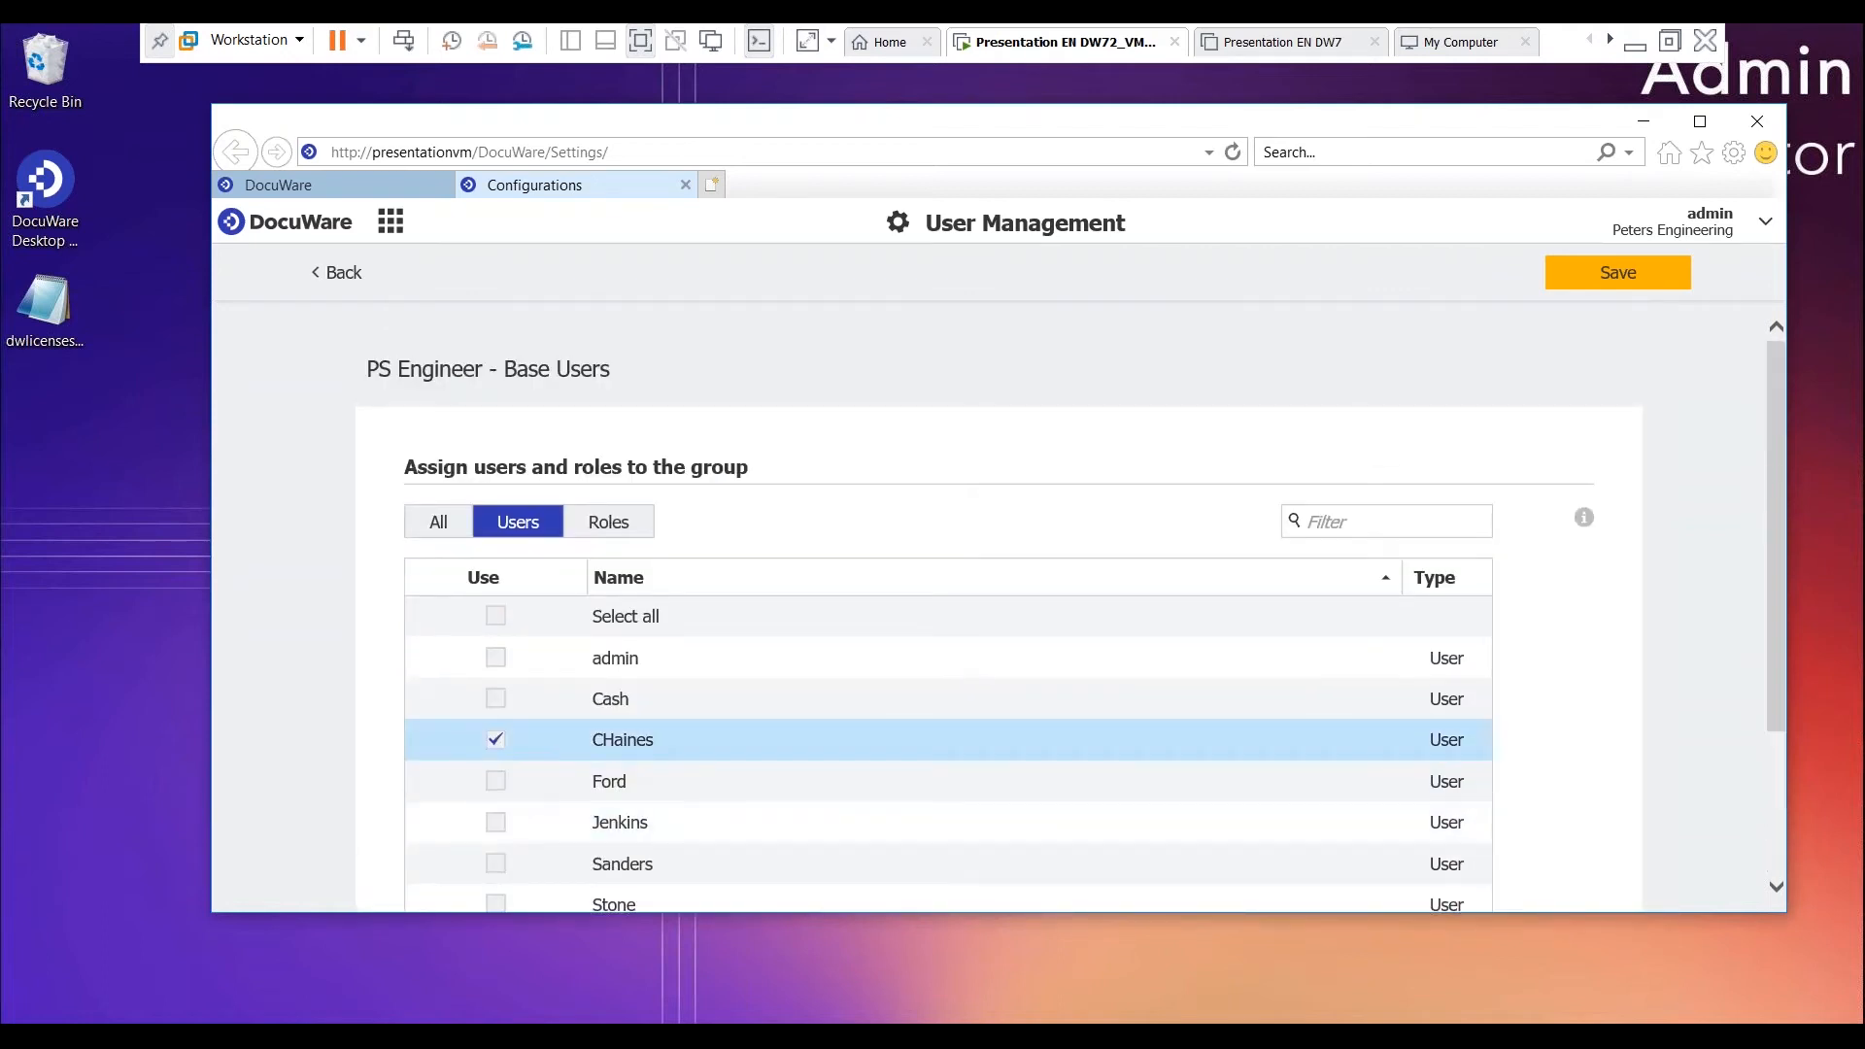
left_click(1628, 280)
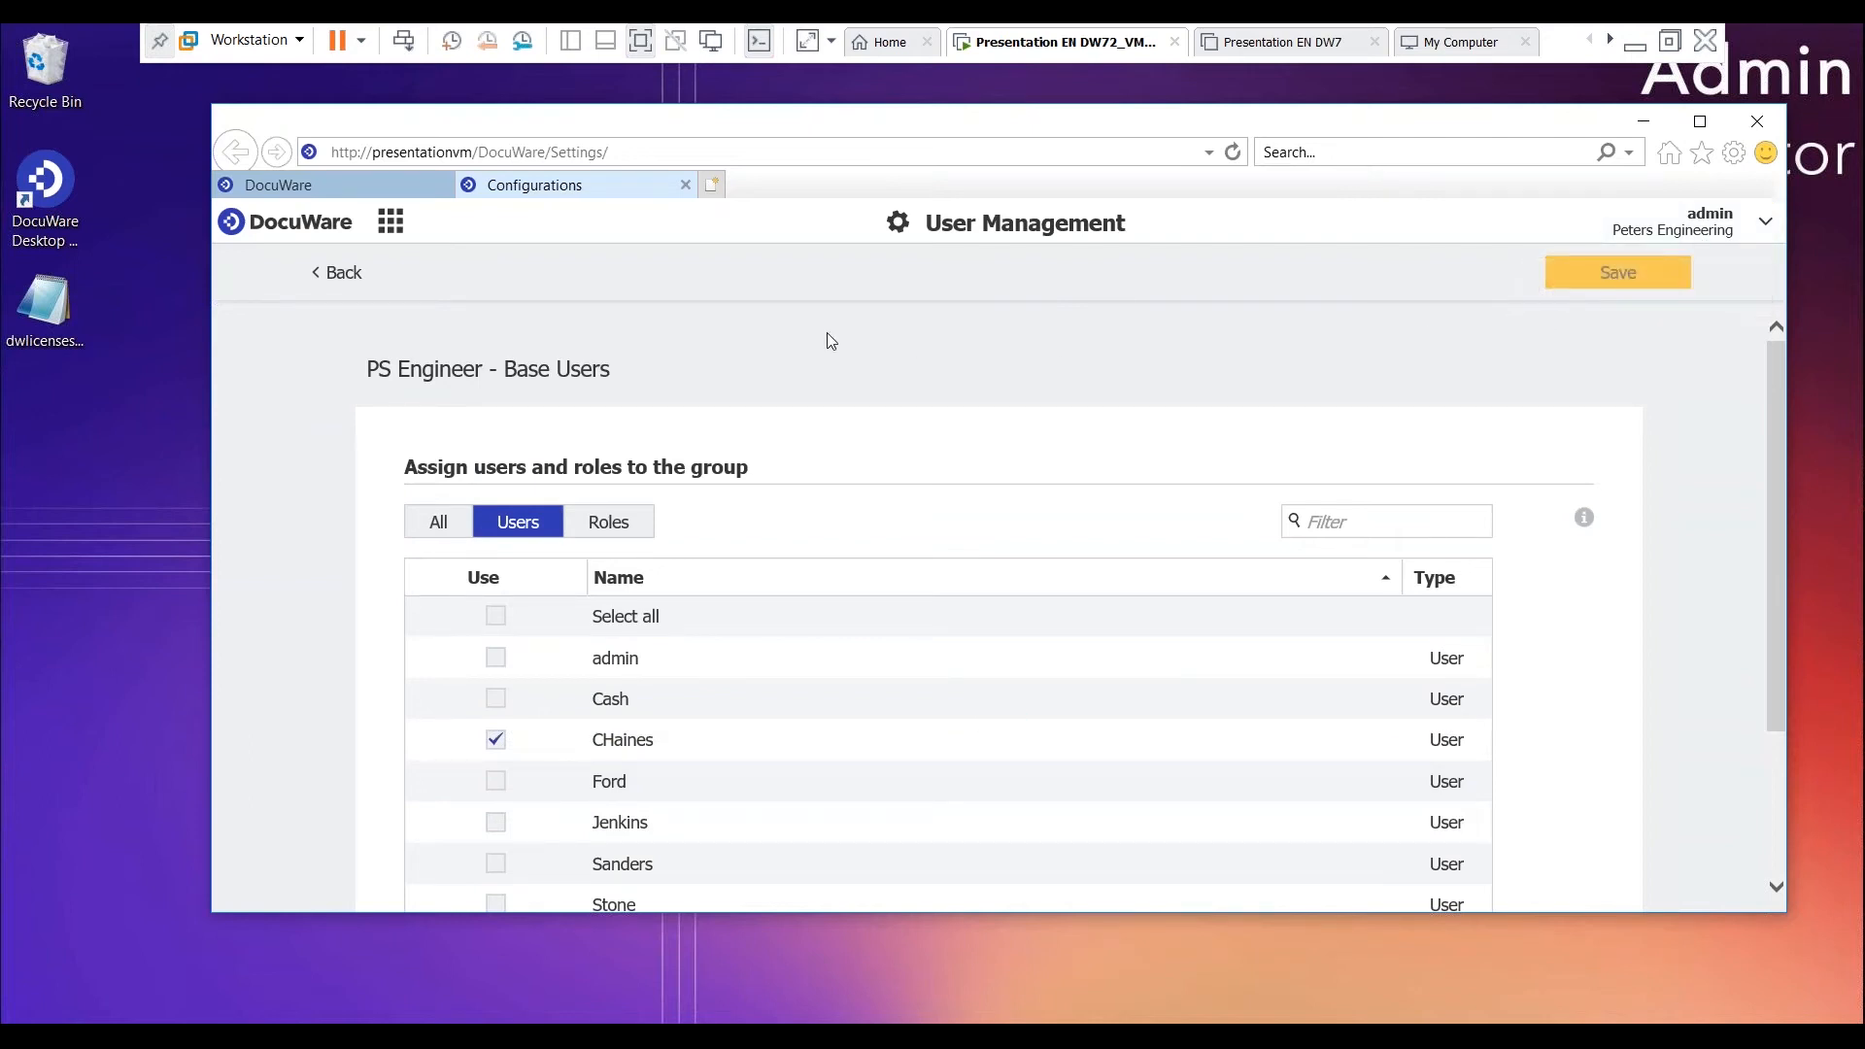
left_click(357, 278)
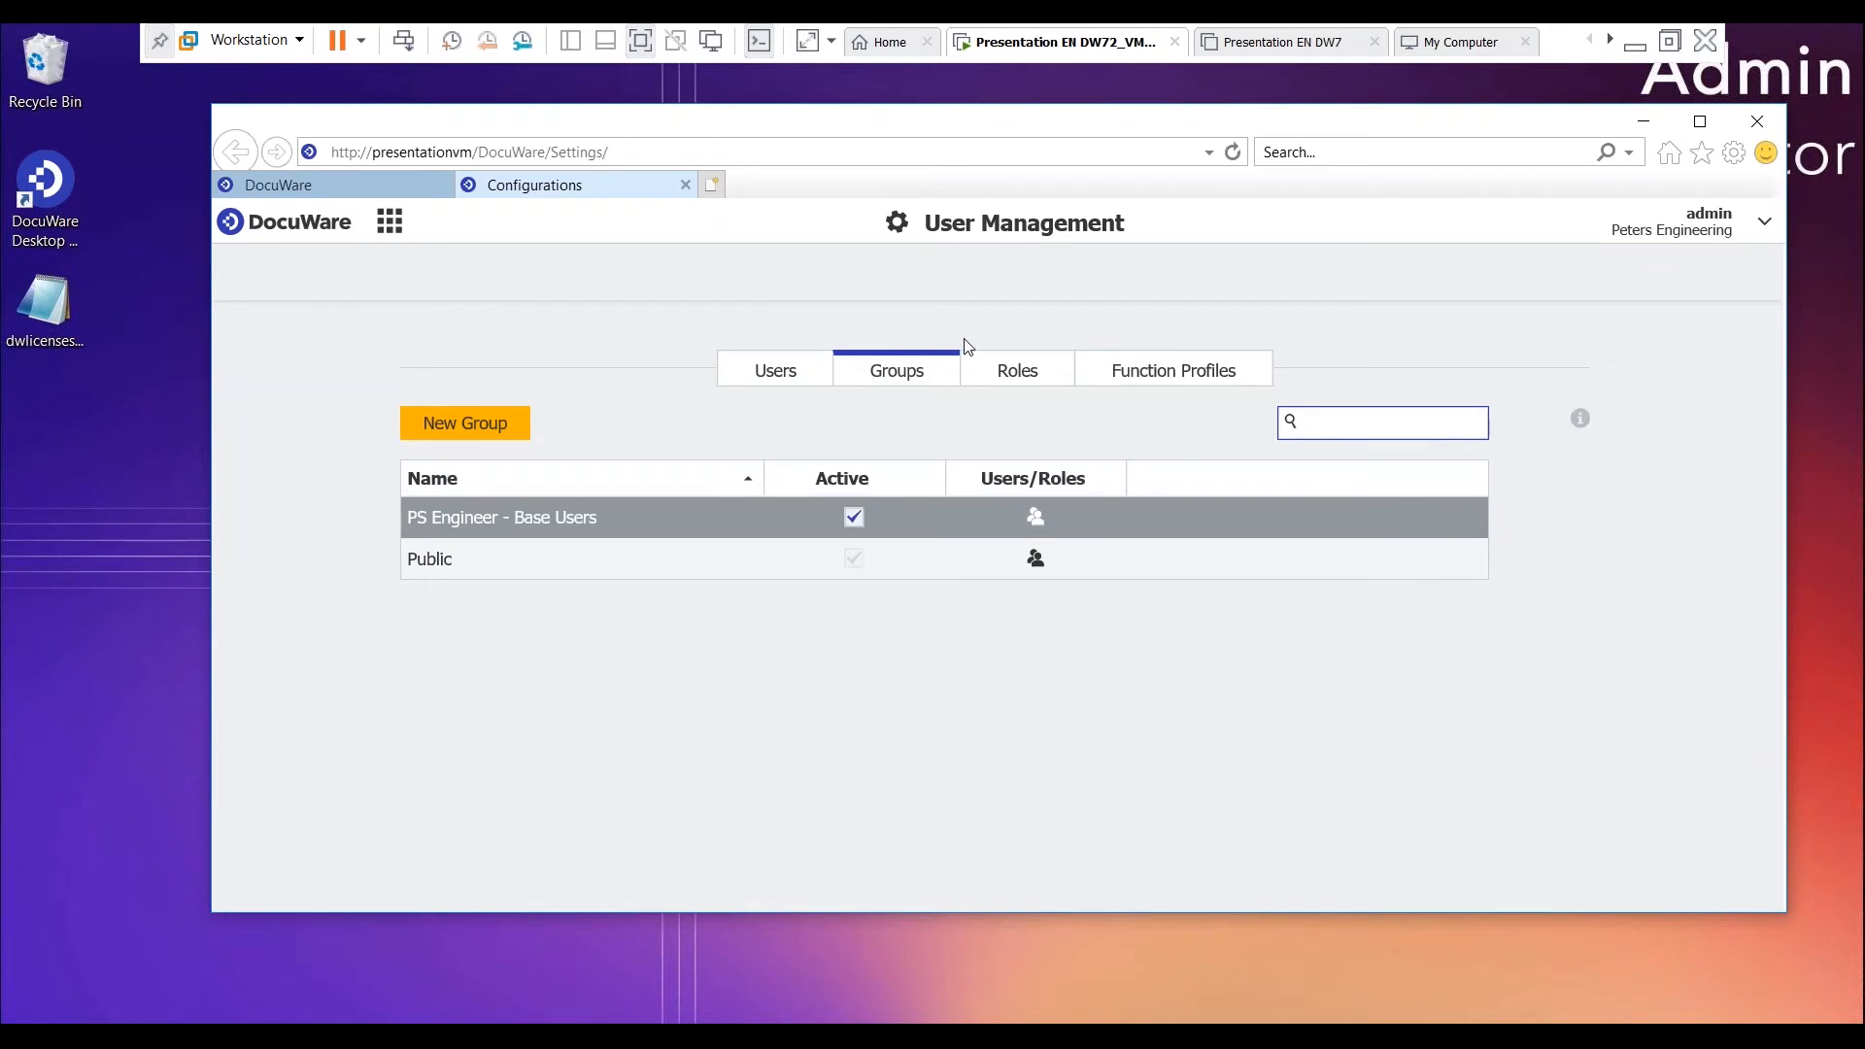
- Create a new role and name it "PS Engineer - Base Users"
left_click(1017, 379)
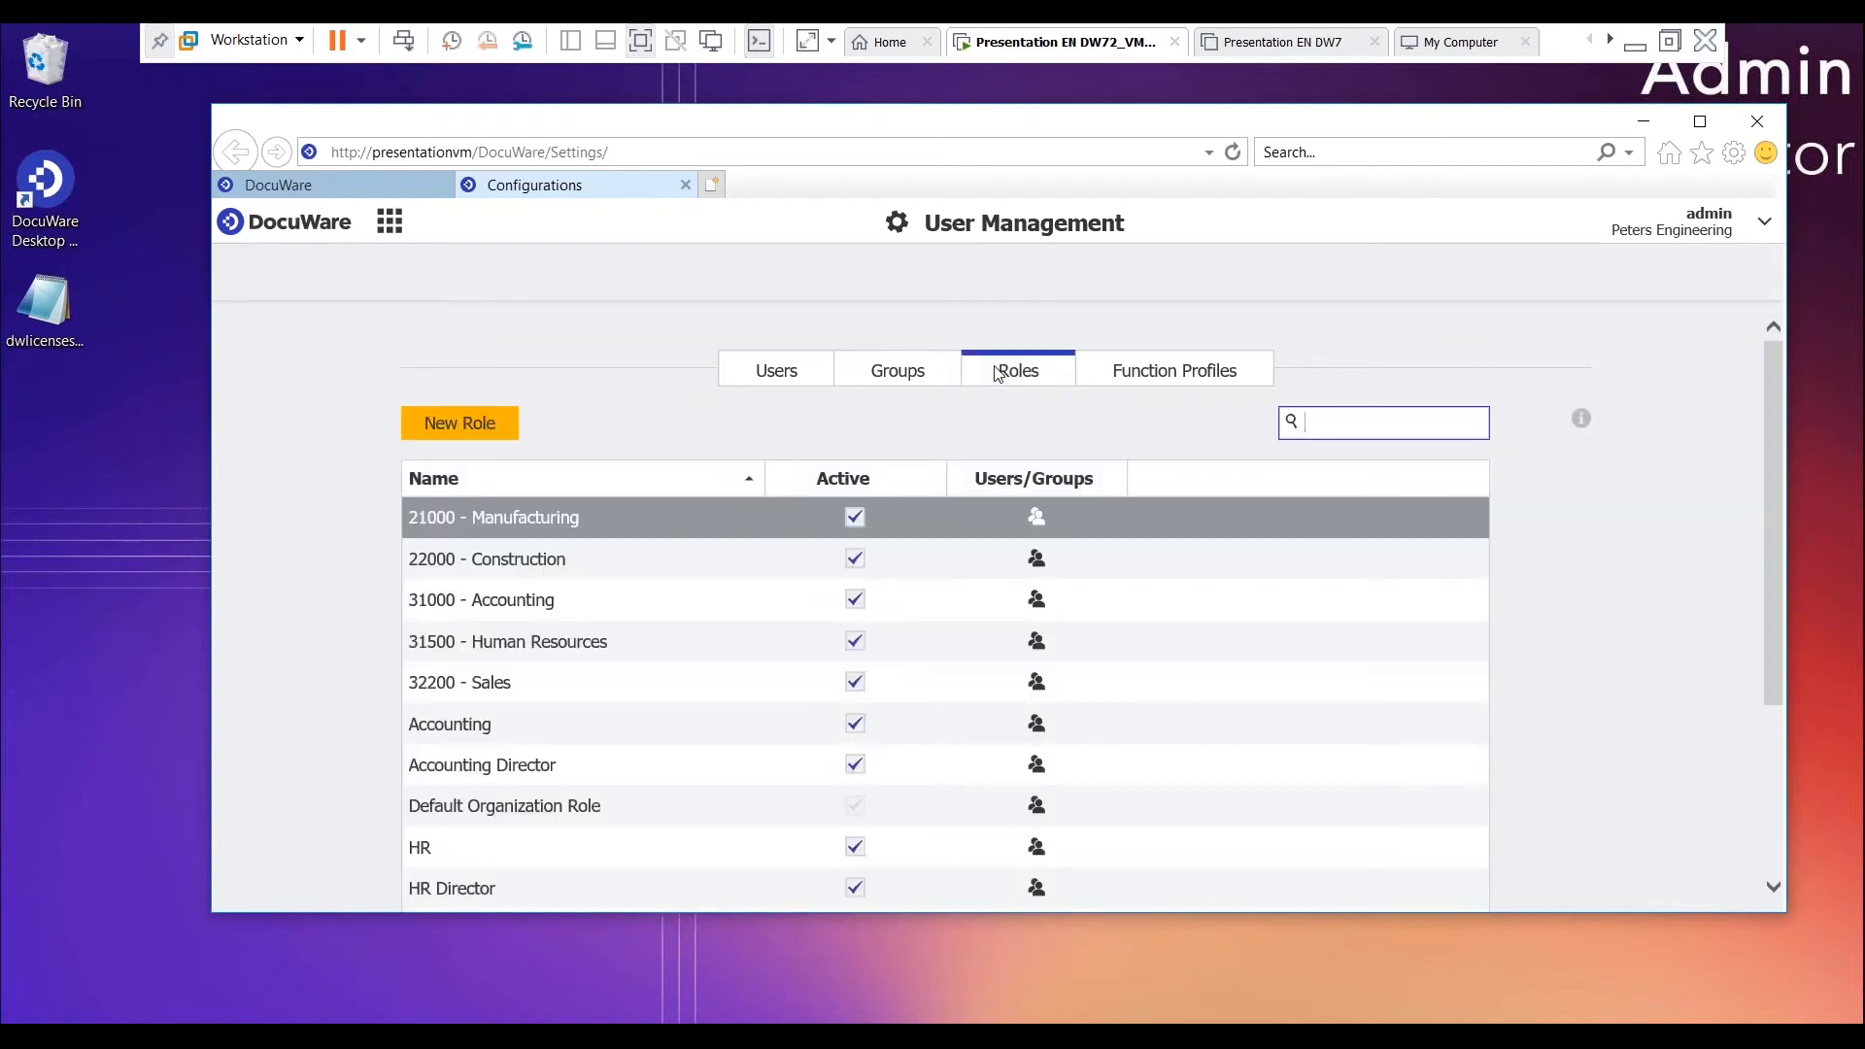
left_click(479, 425)
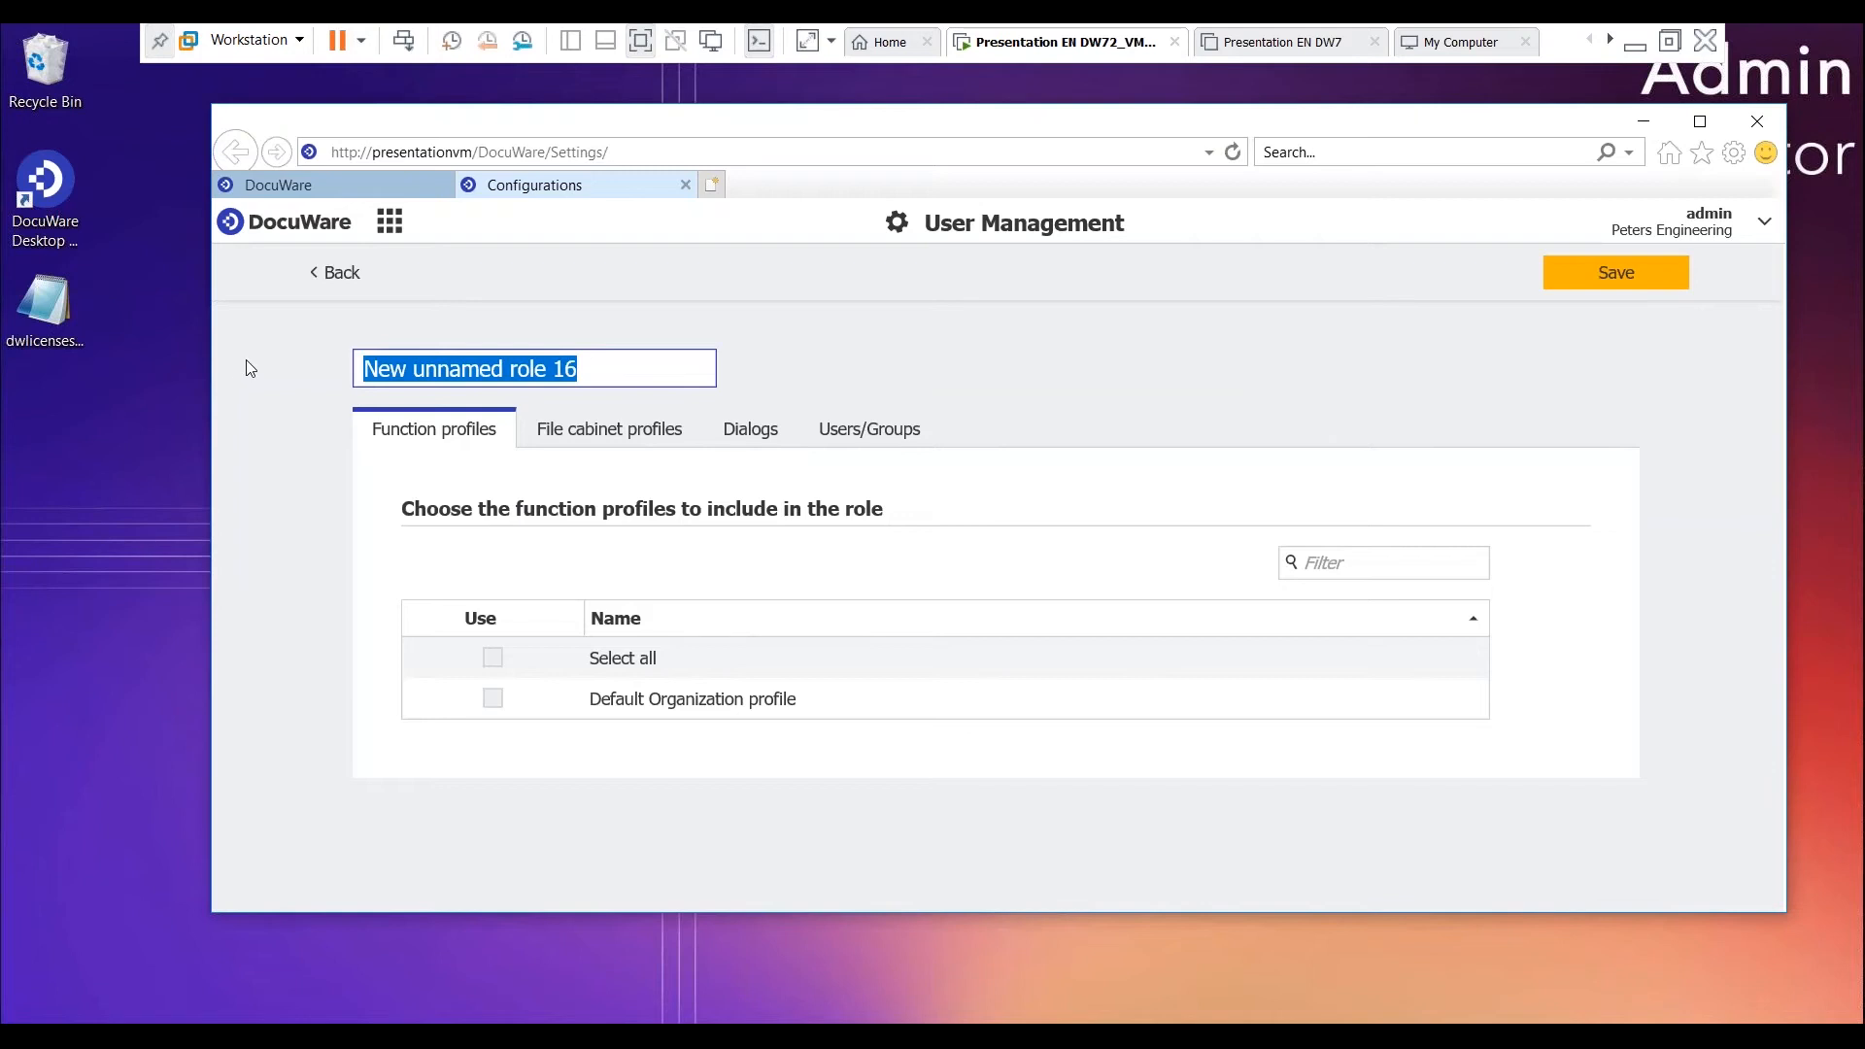
key("BackSpace")
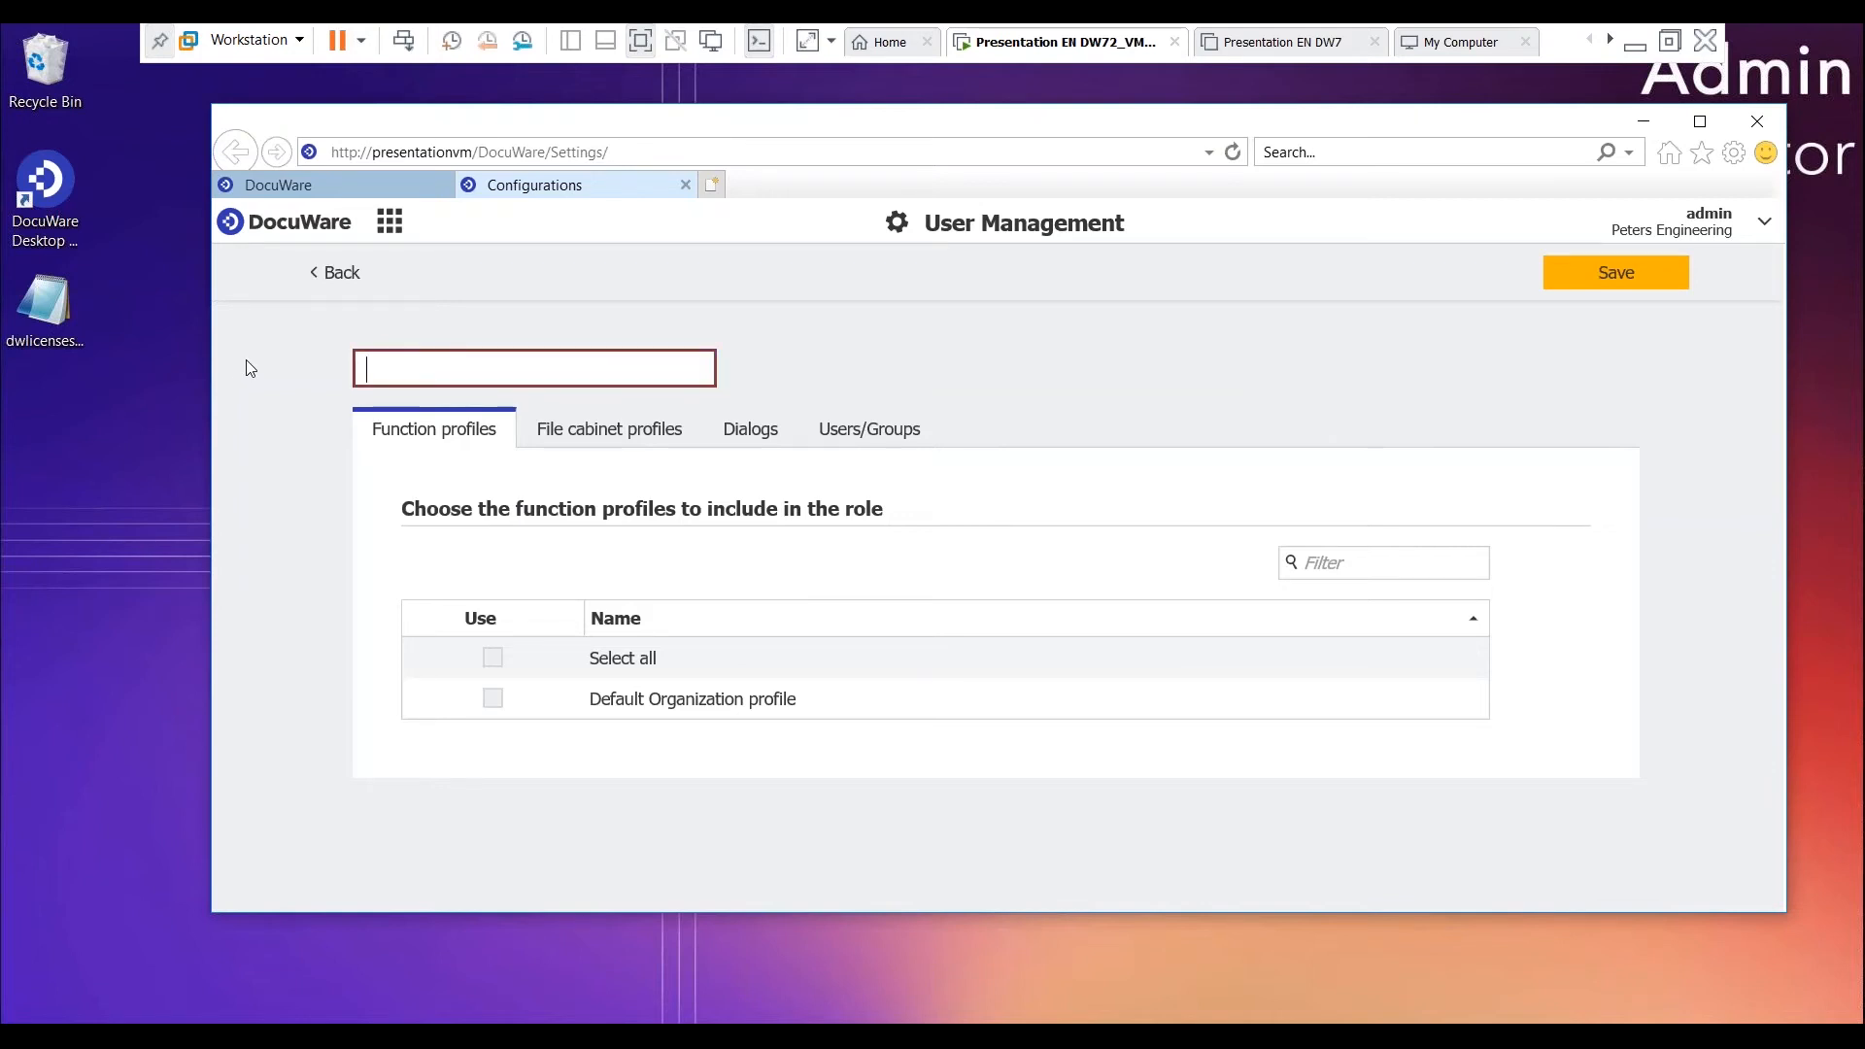
type("PS ")
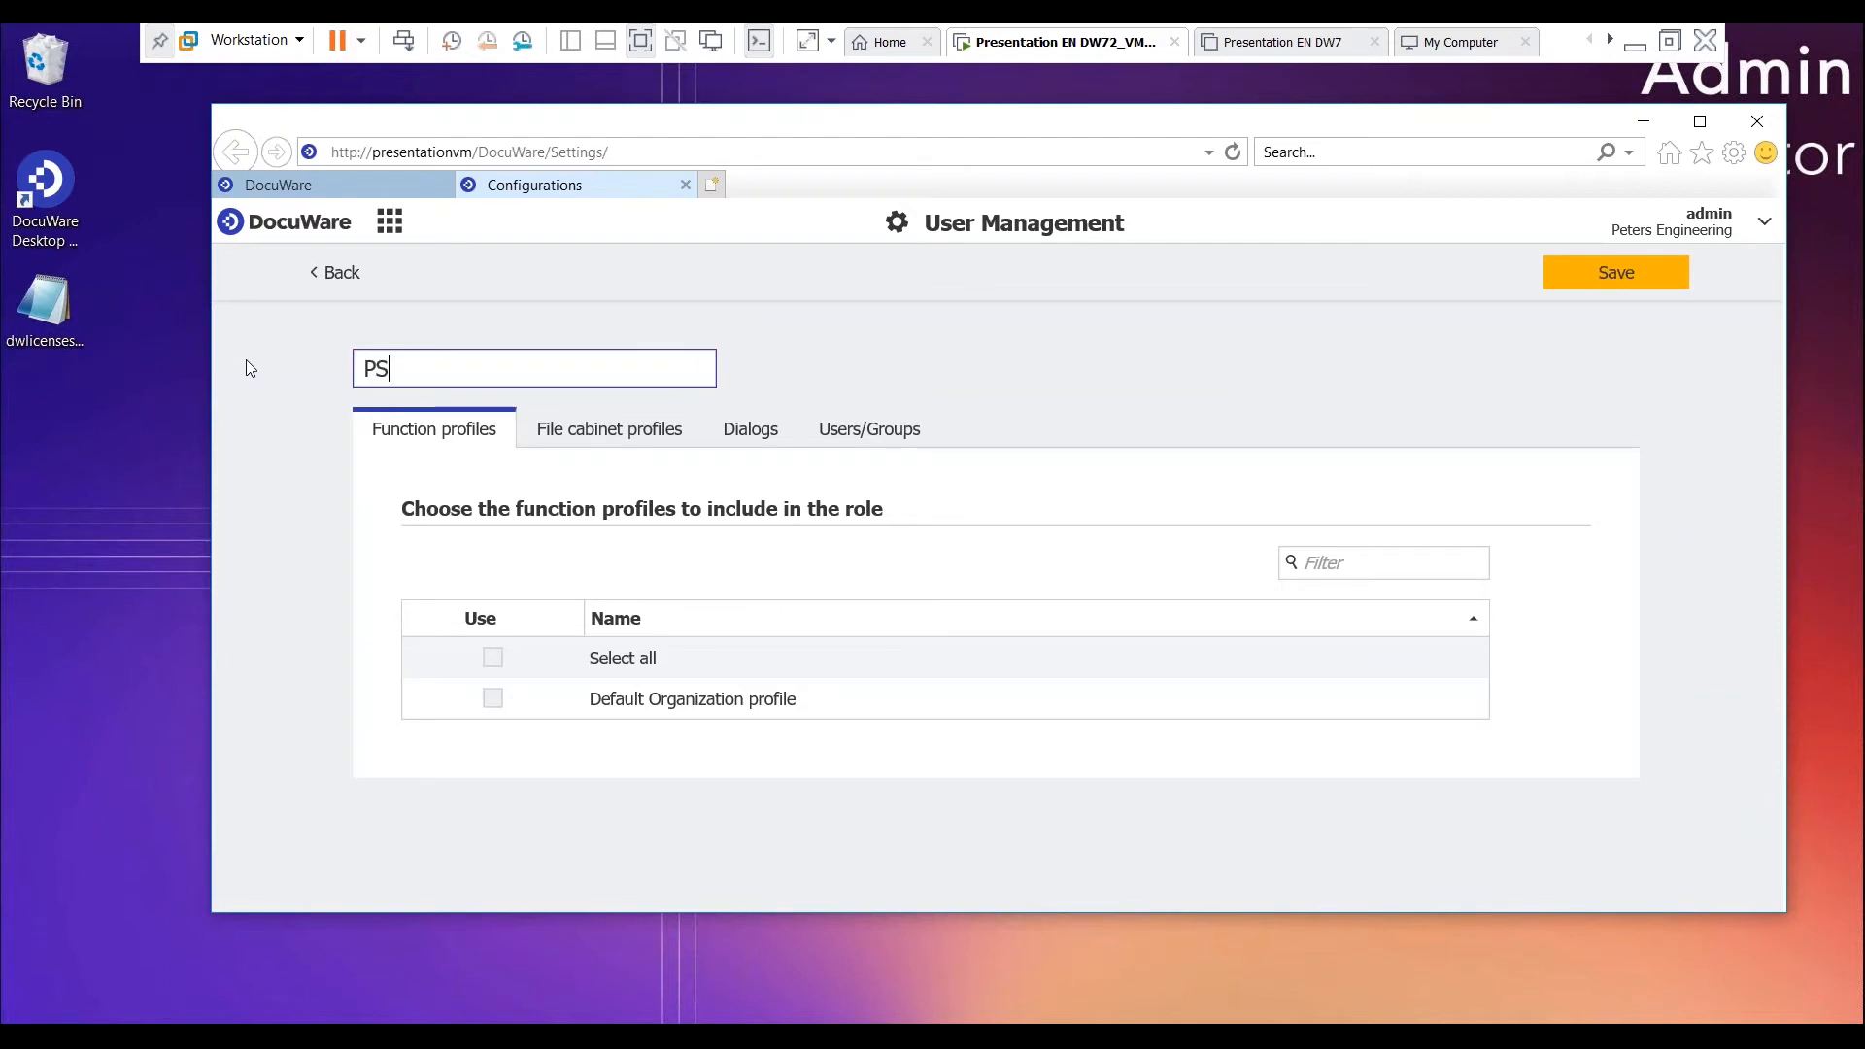
type("Engineer - Base Users")
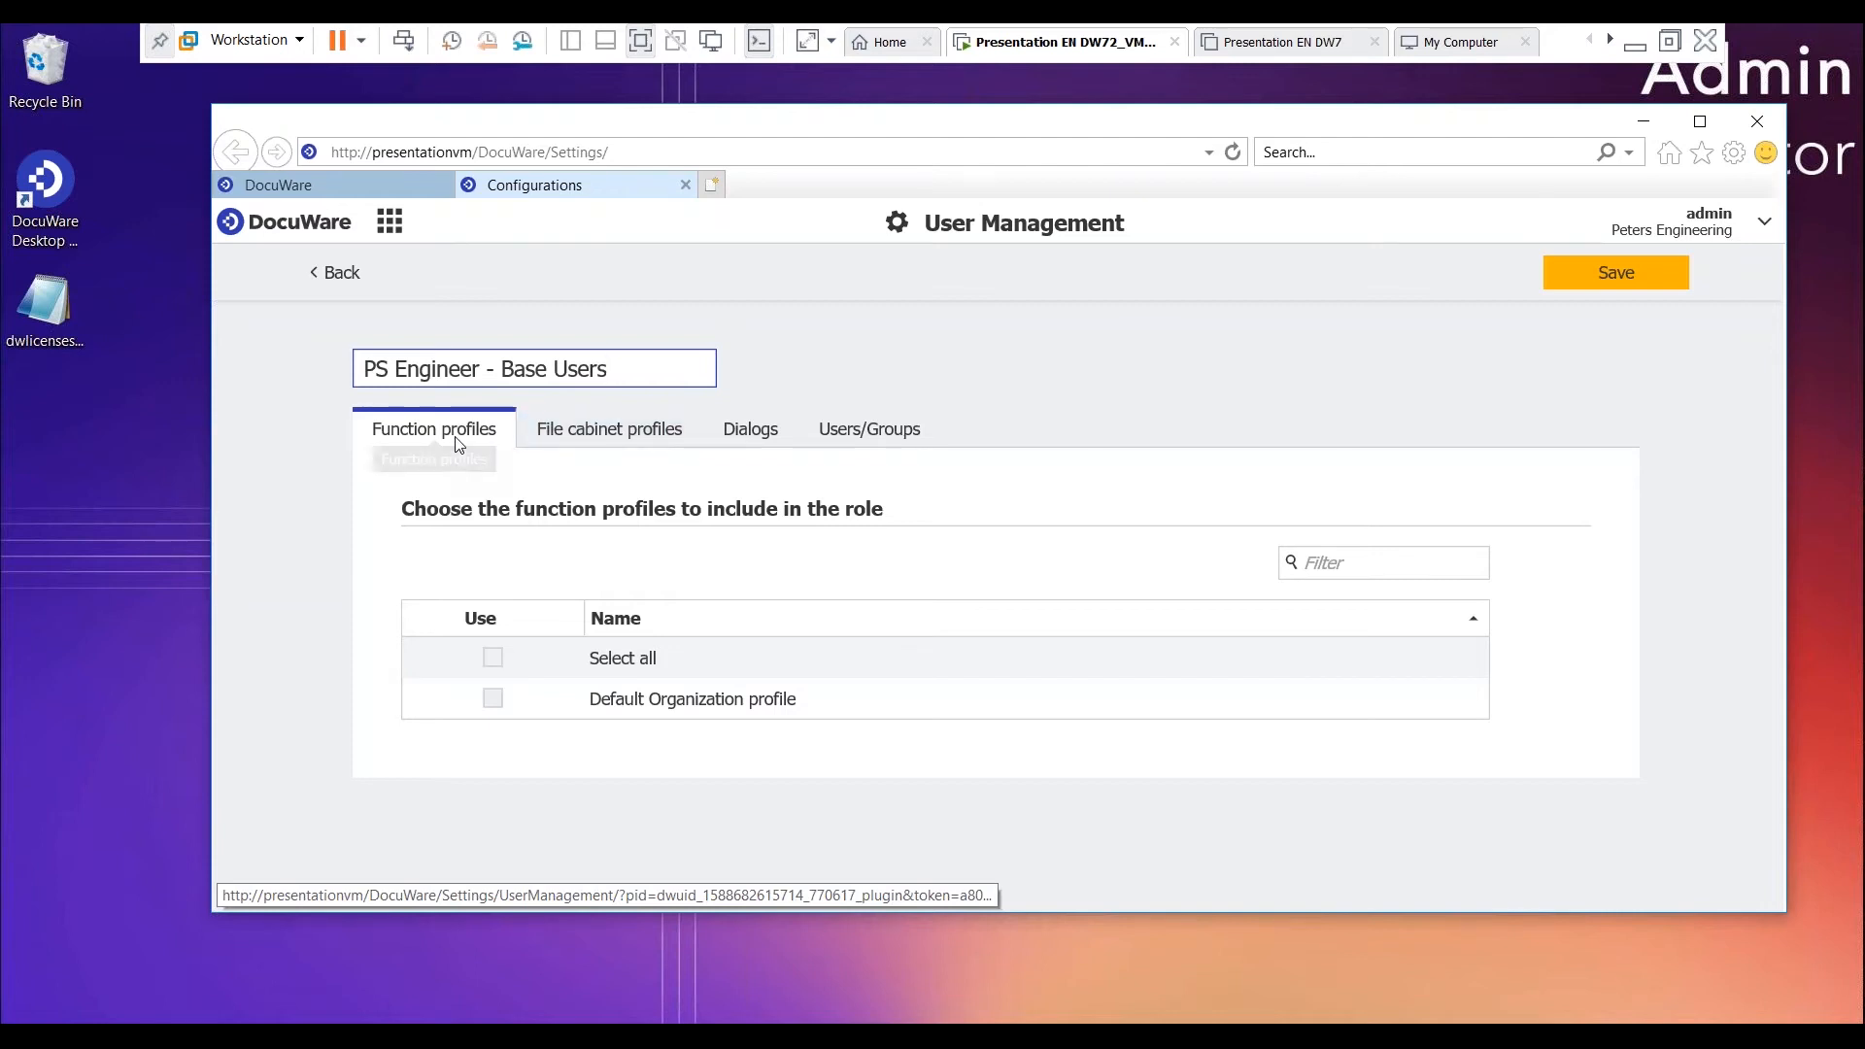
- Look over the role's dialogs and users/groups, and include the standard Edit and Read file cabinet profiles of the Document Pool
left_click(641, 437)
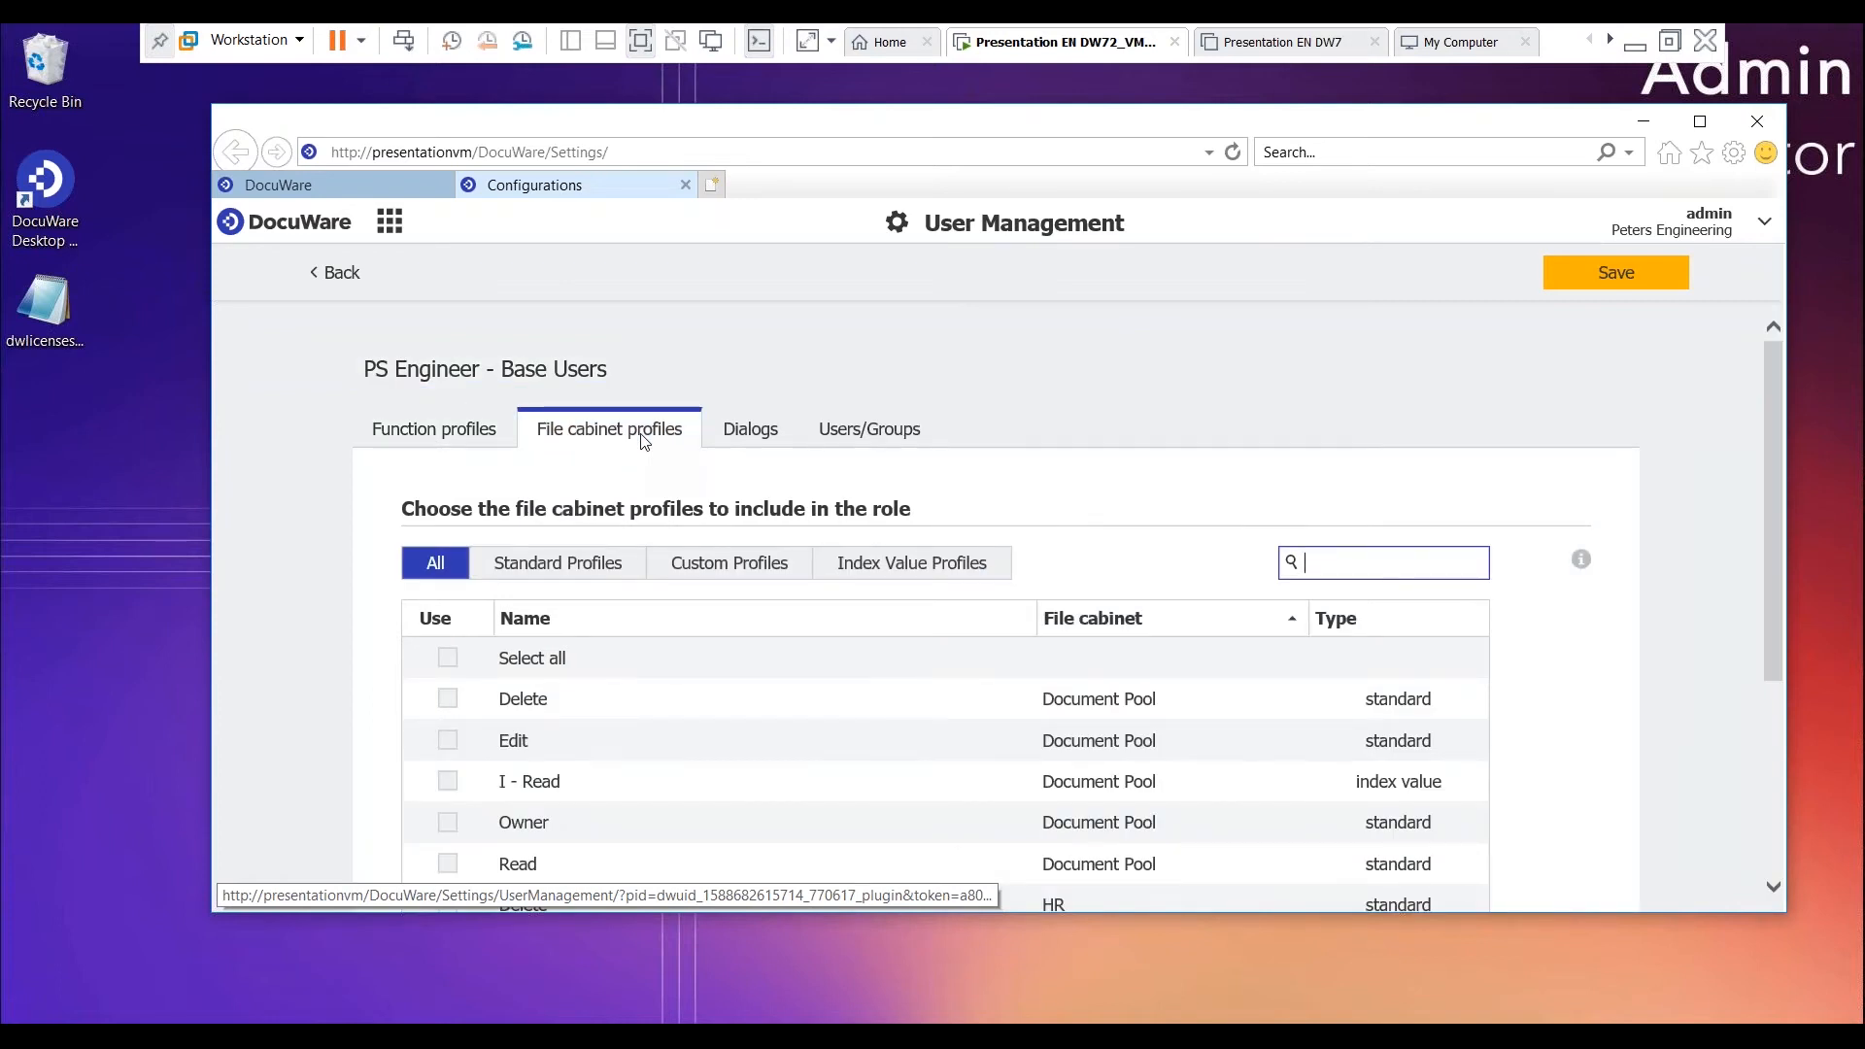
left_click(764, 439)
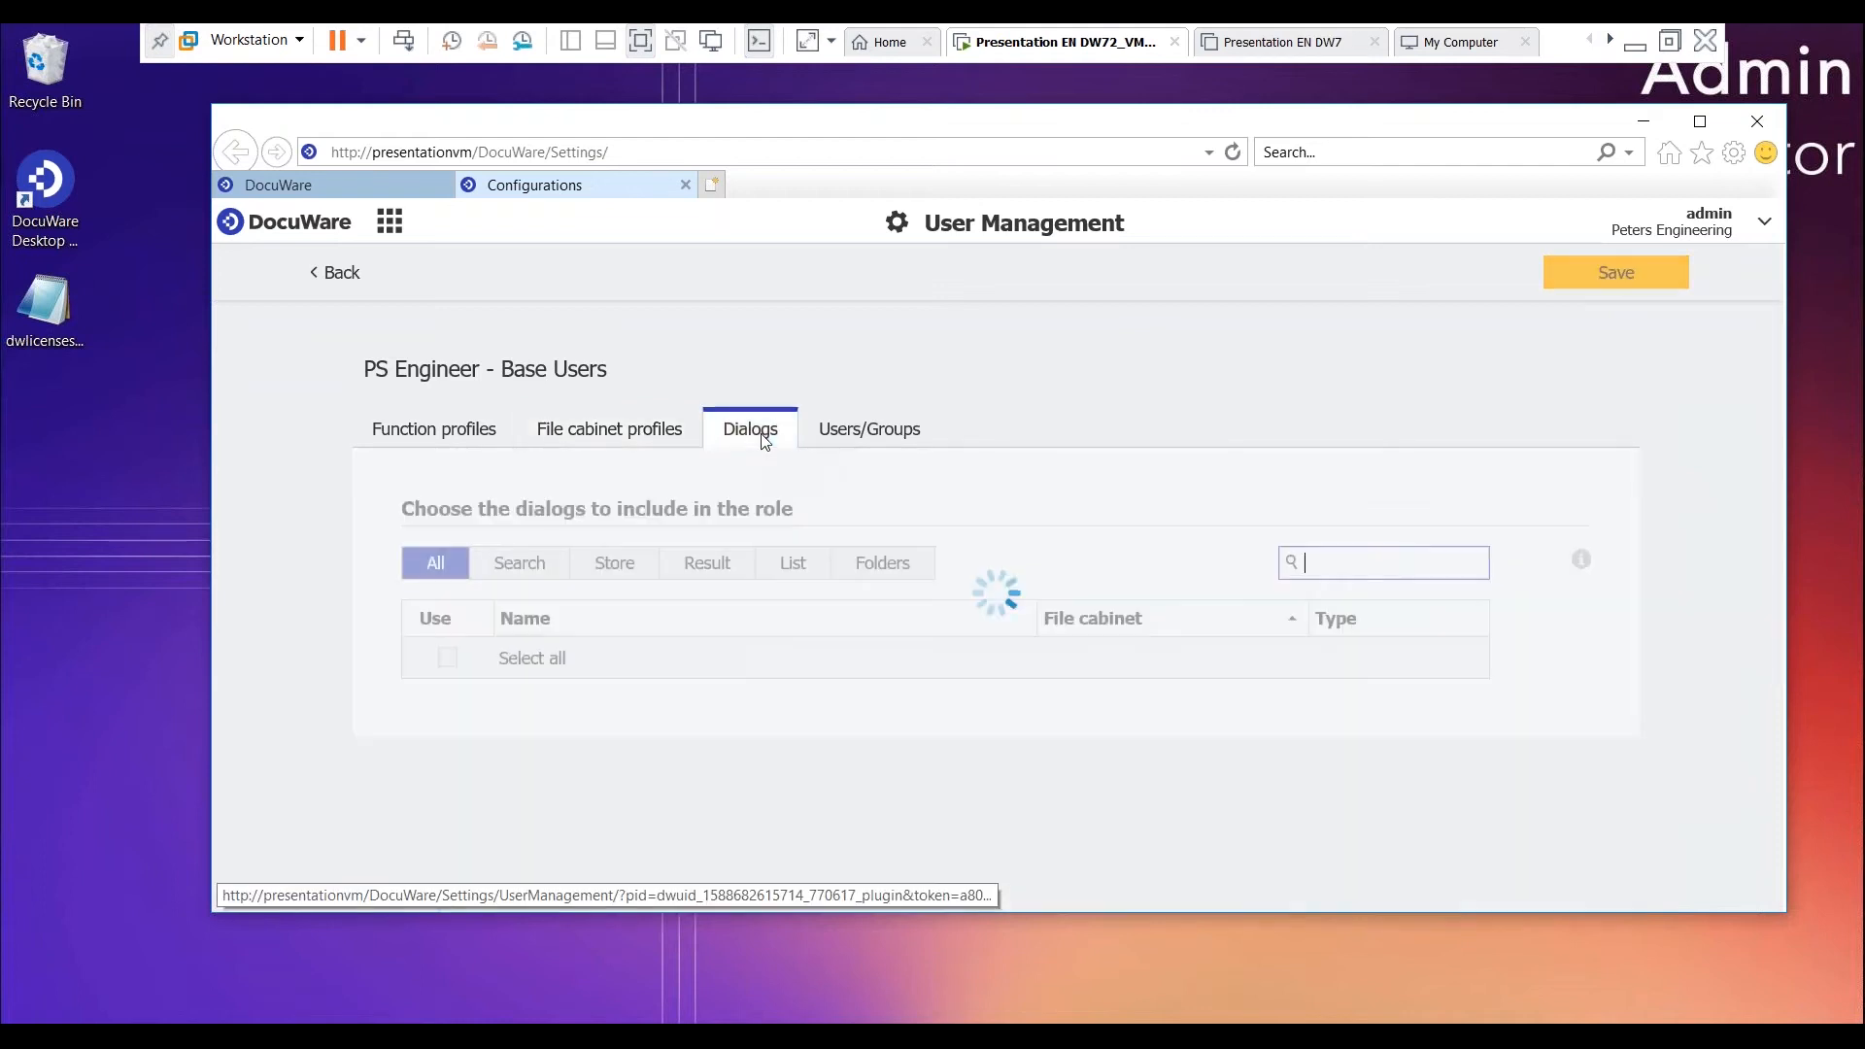
left_click(851, 437)
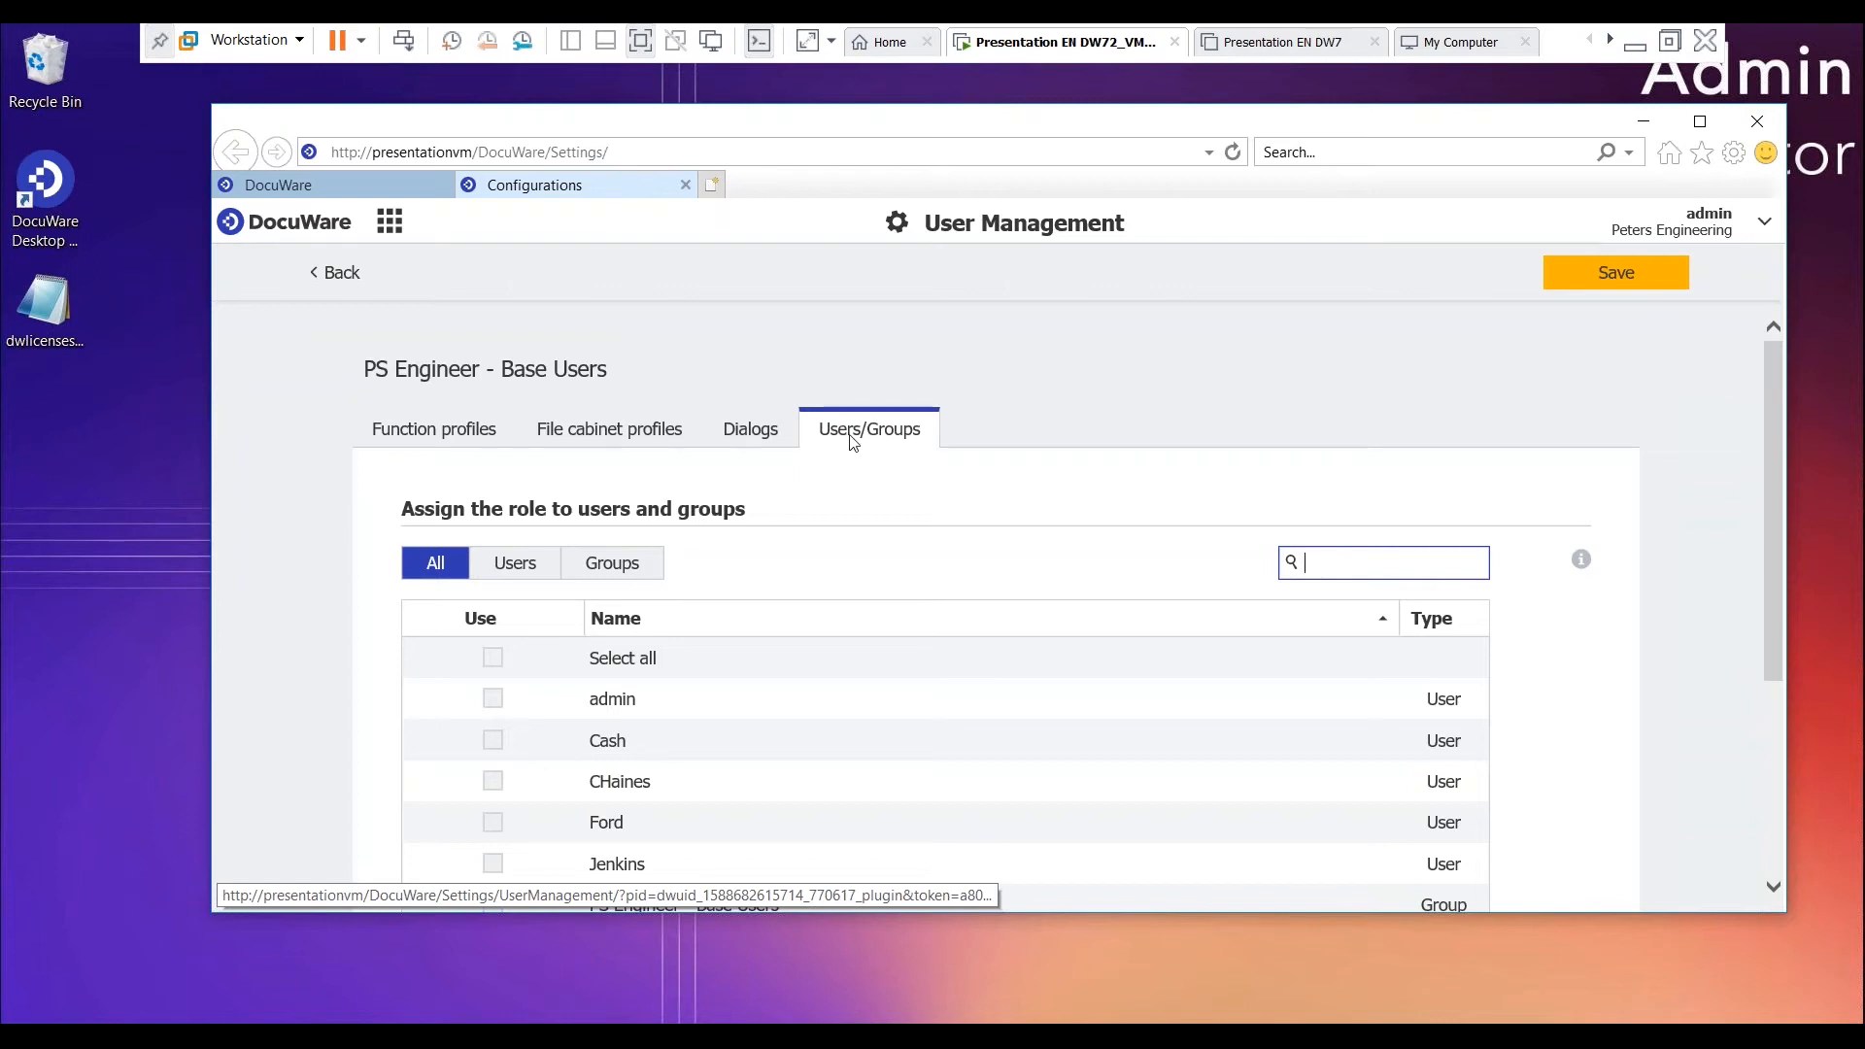
left_click(604, 431)
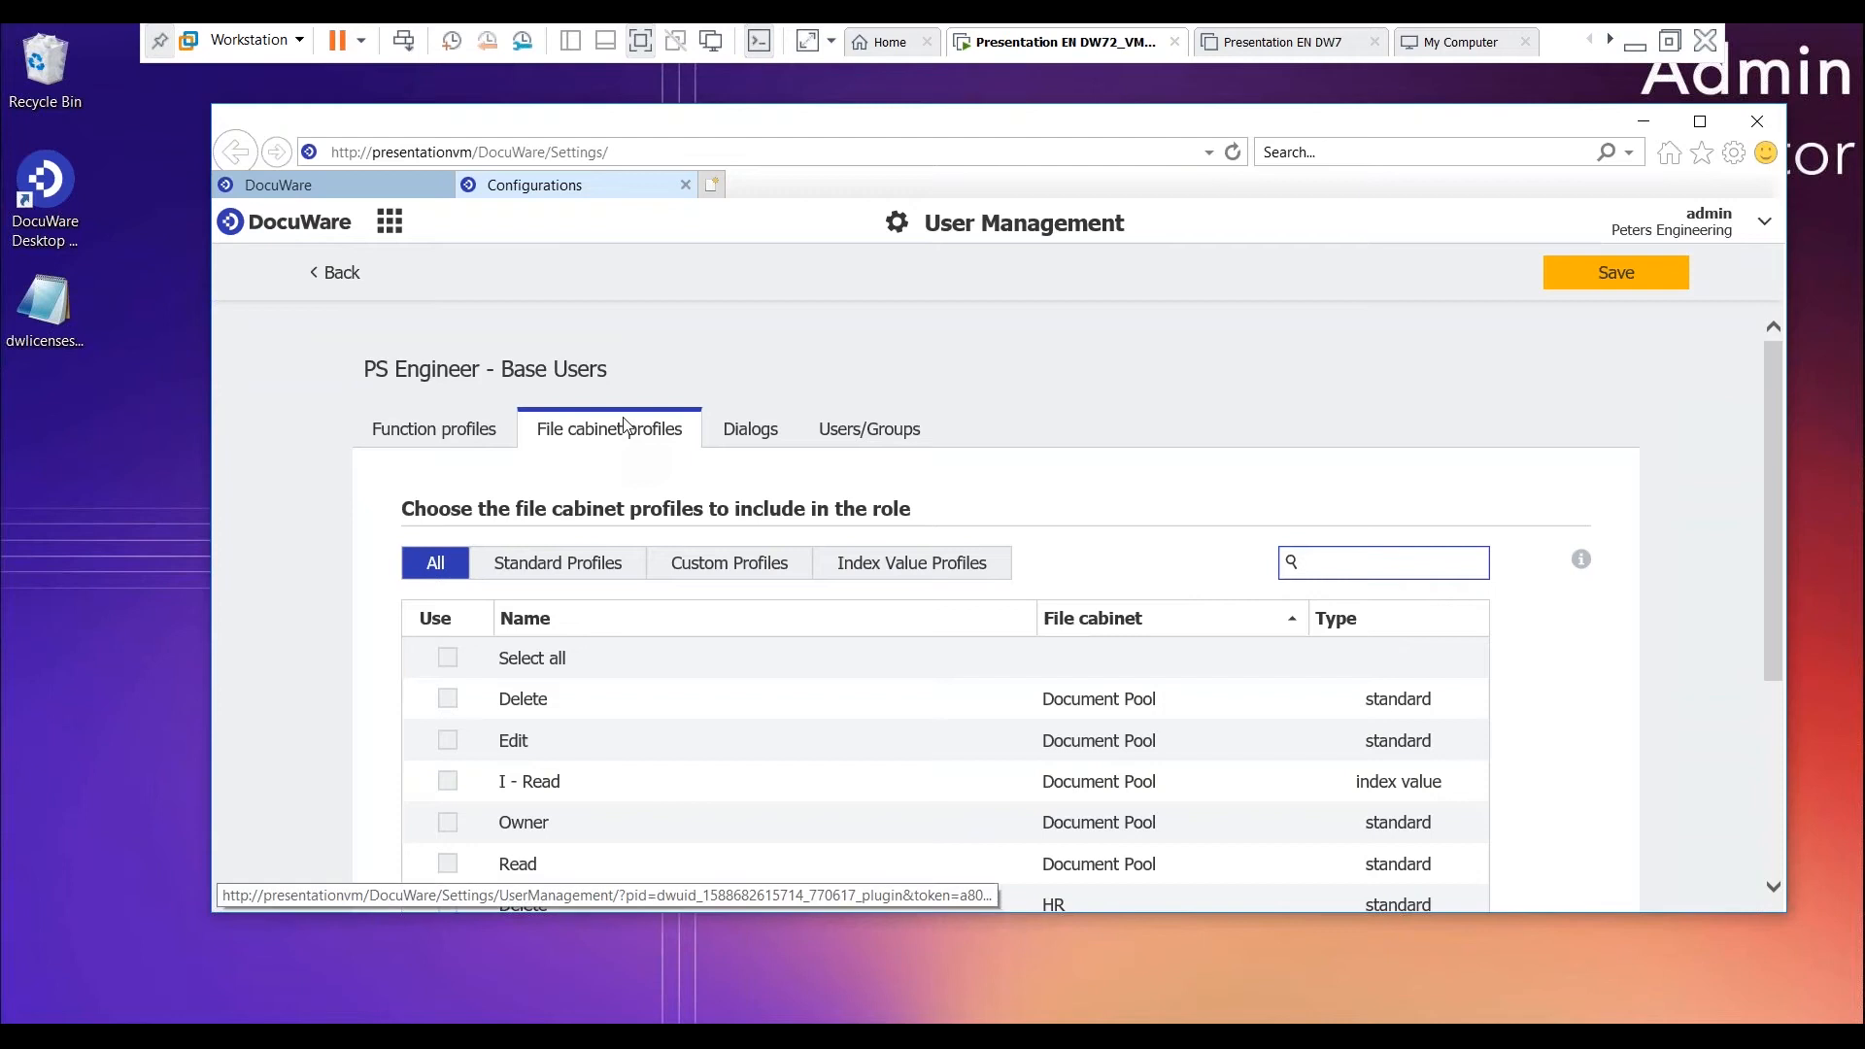
left_click(559, 572)
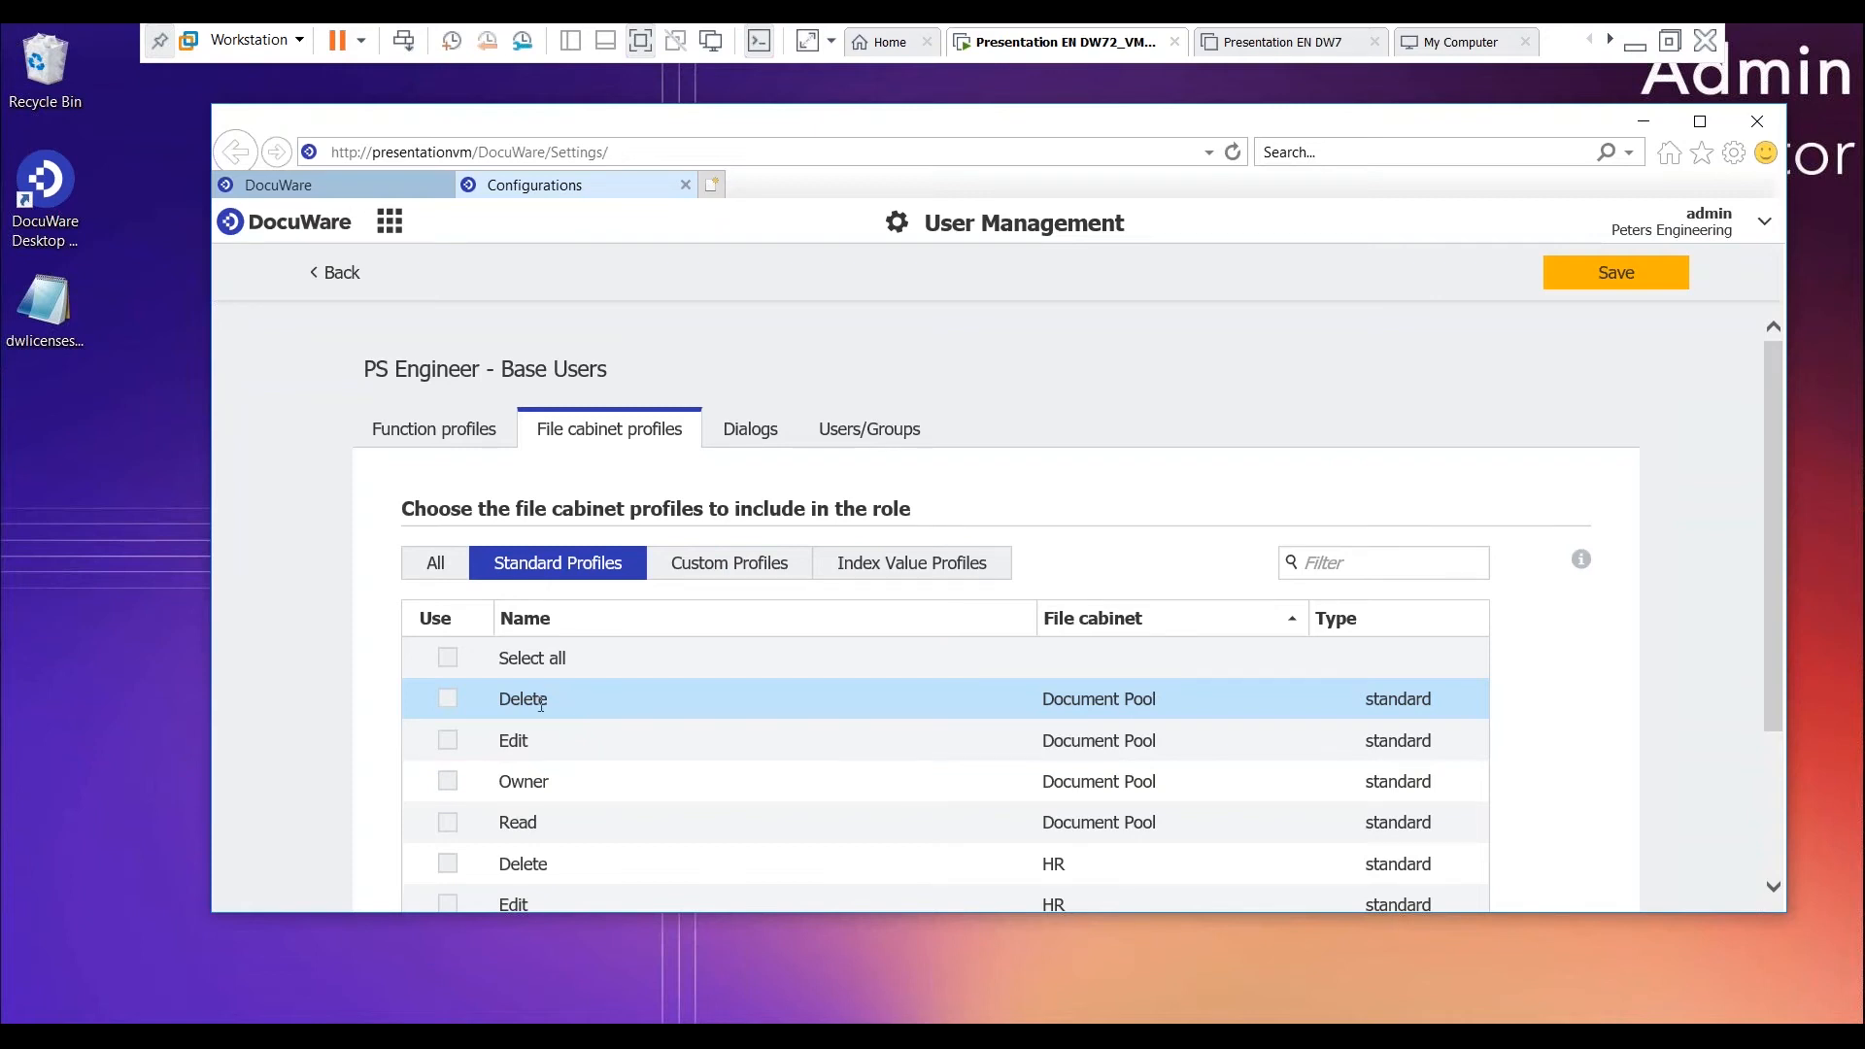
left_click(447, 744)
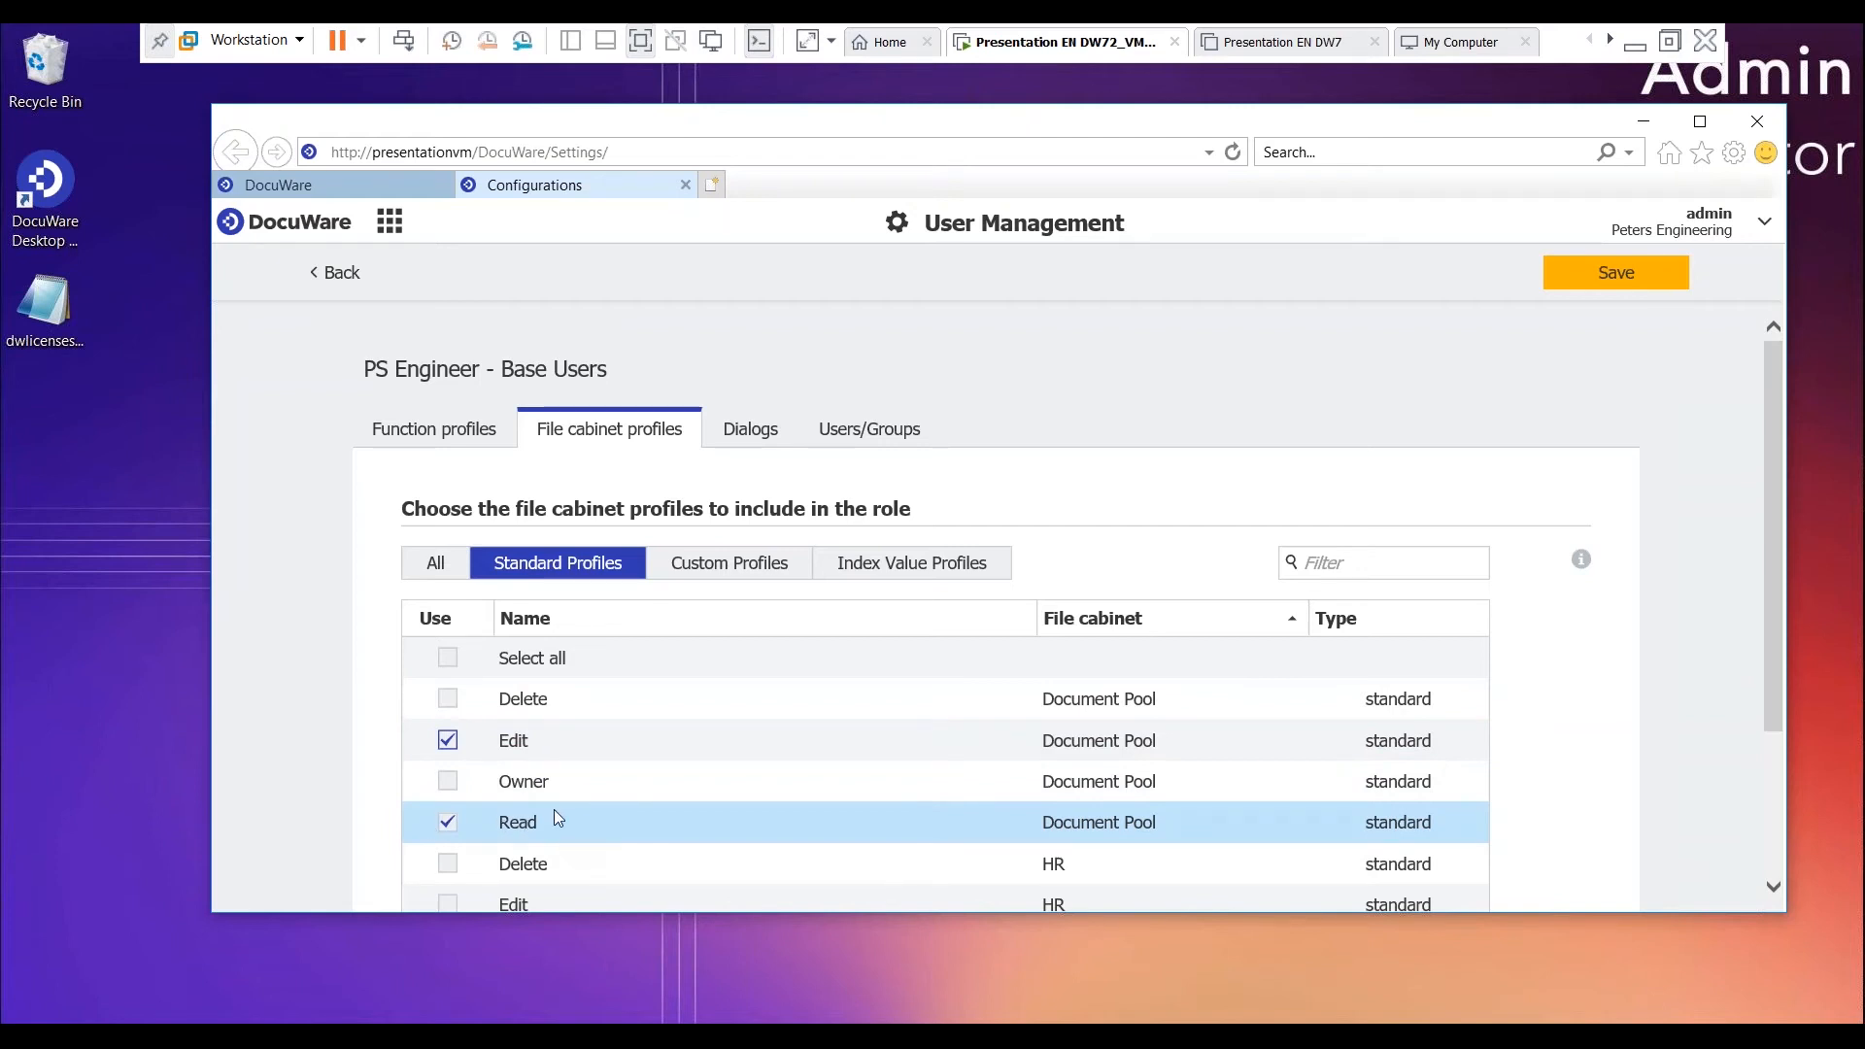
scroll(557, 820, "down", 2)
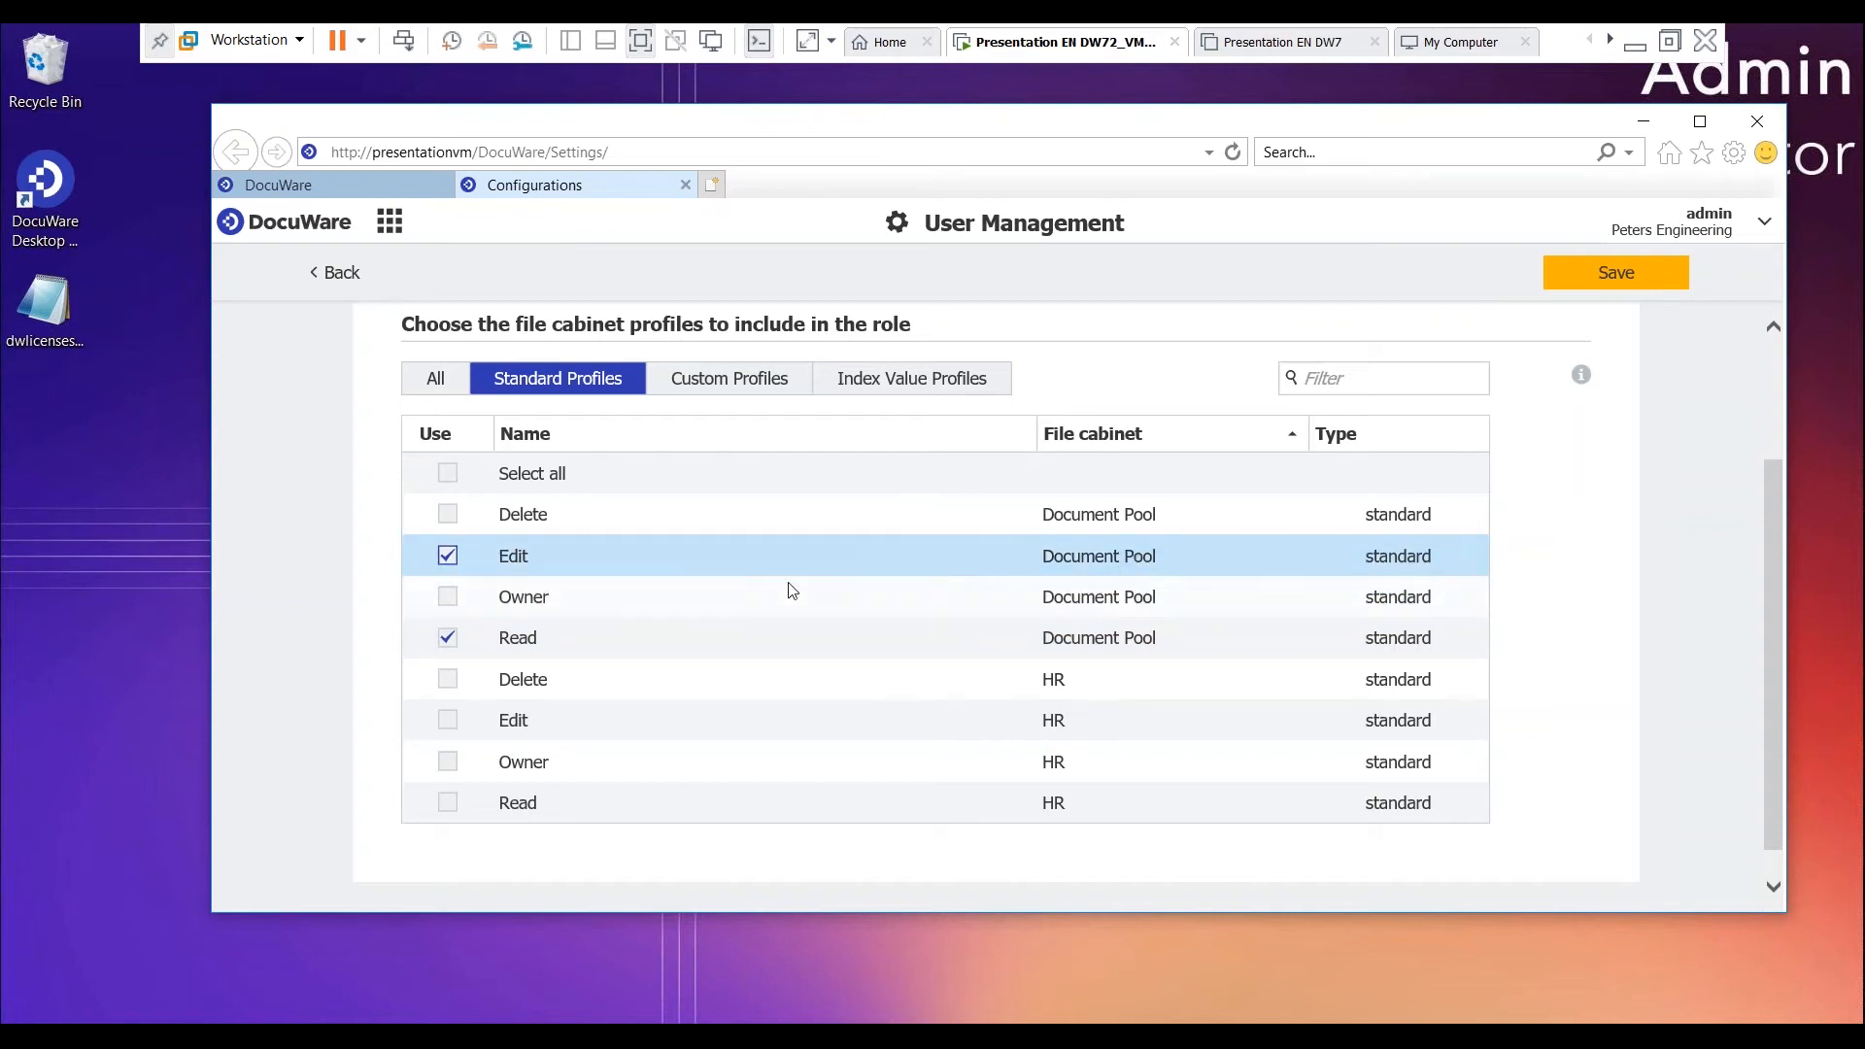
scroll(794, 585, "up", 2)
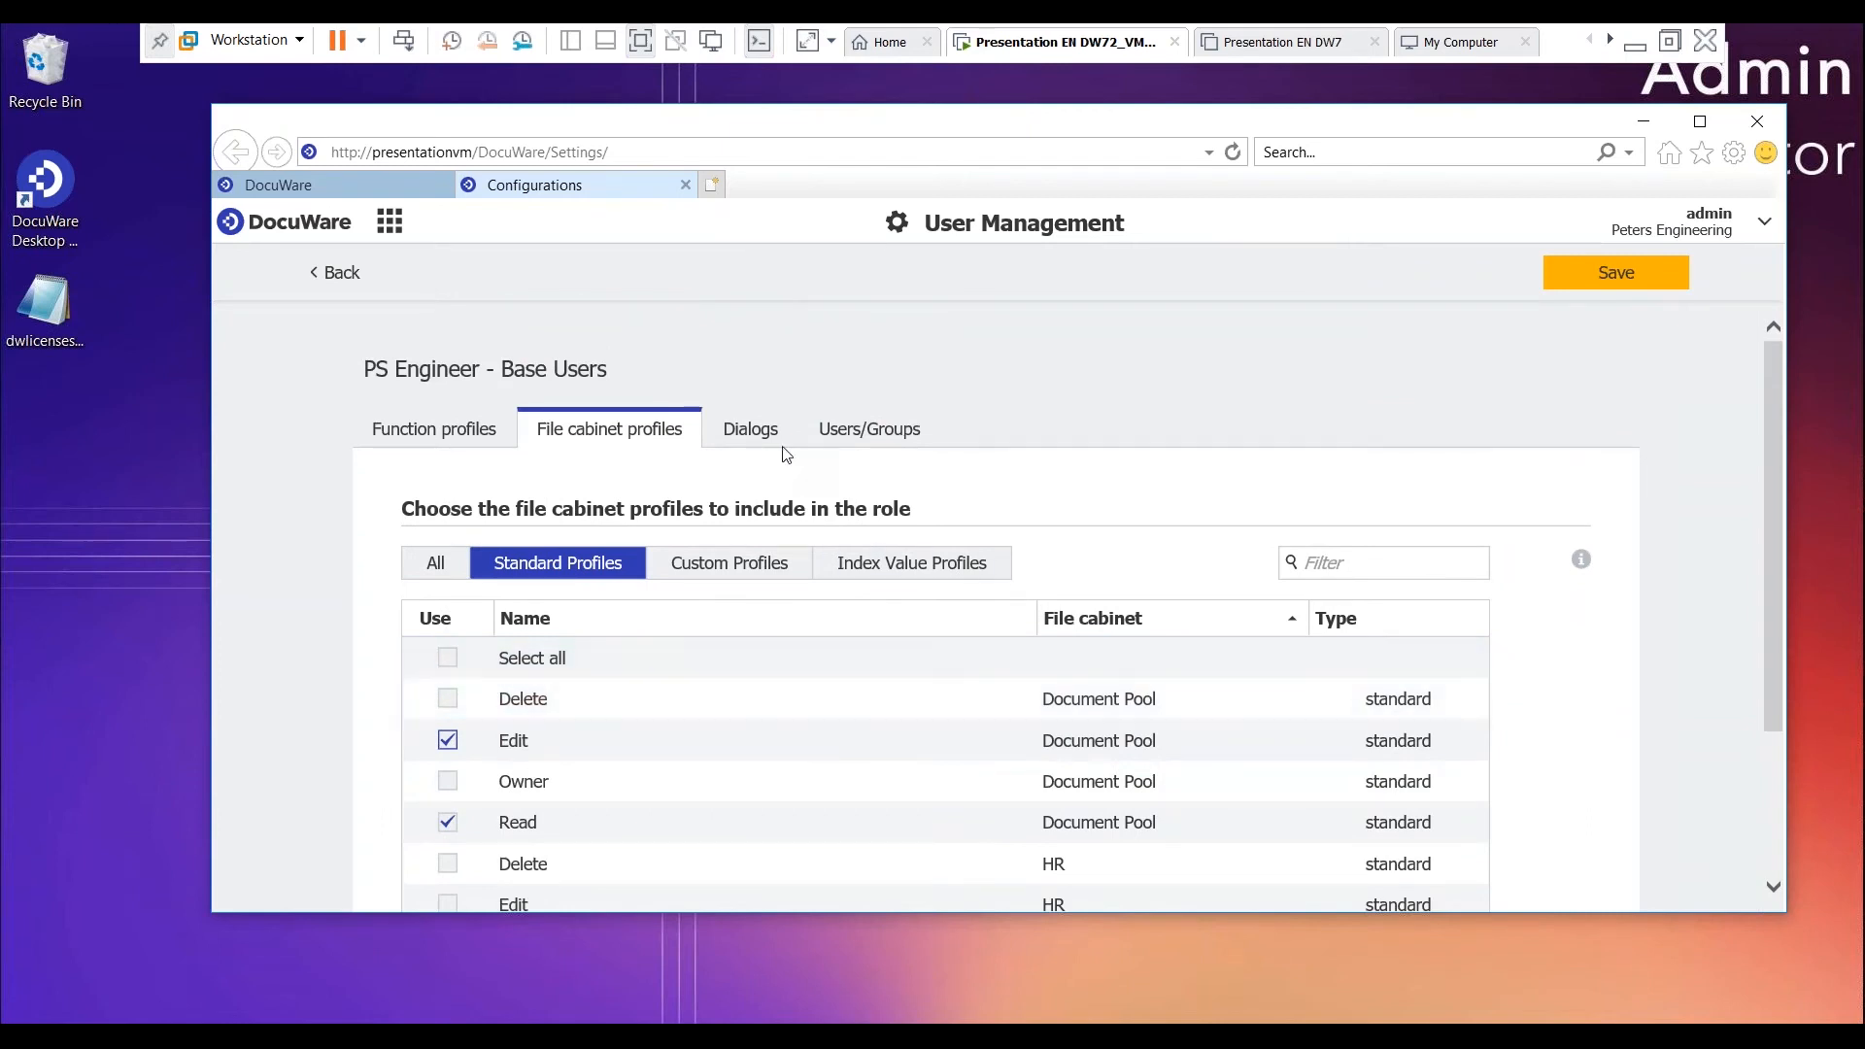
- Include the Document Pool's basic Search, Store and Result dialogs in the role
left_click(749, 428)
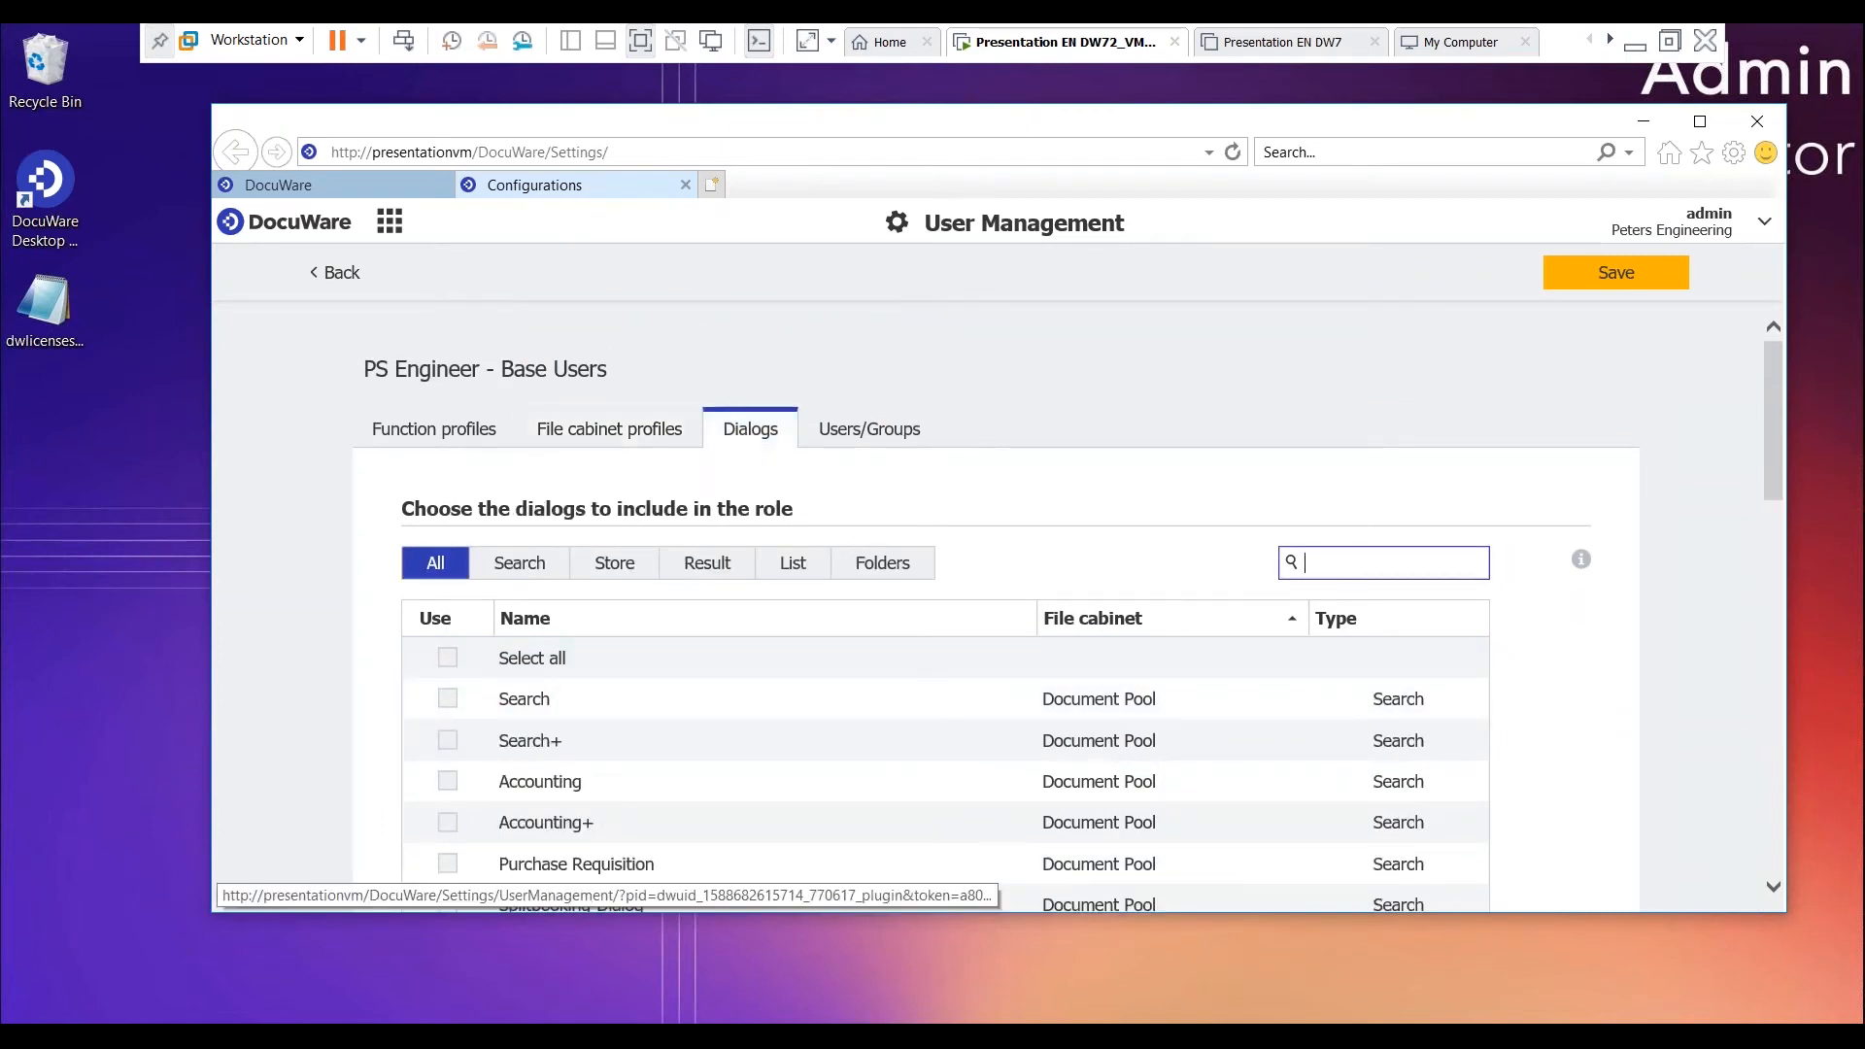
left_click(521, 567)
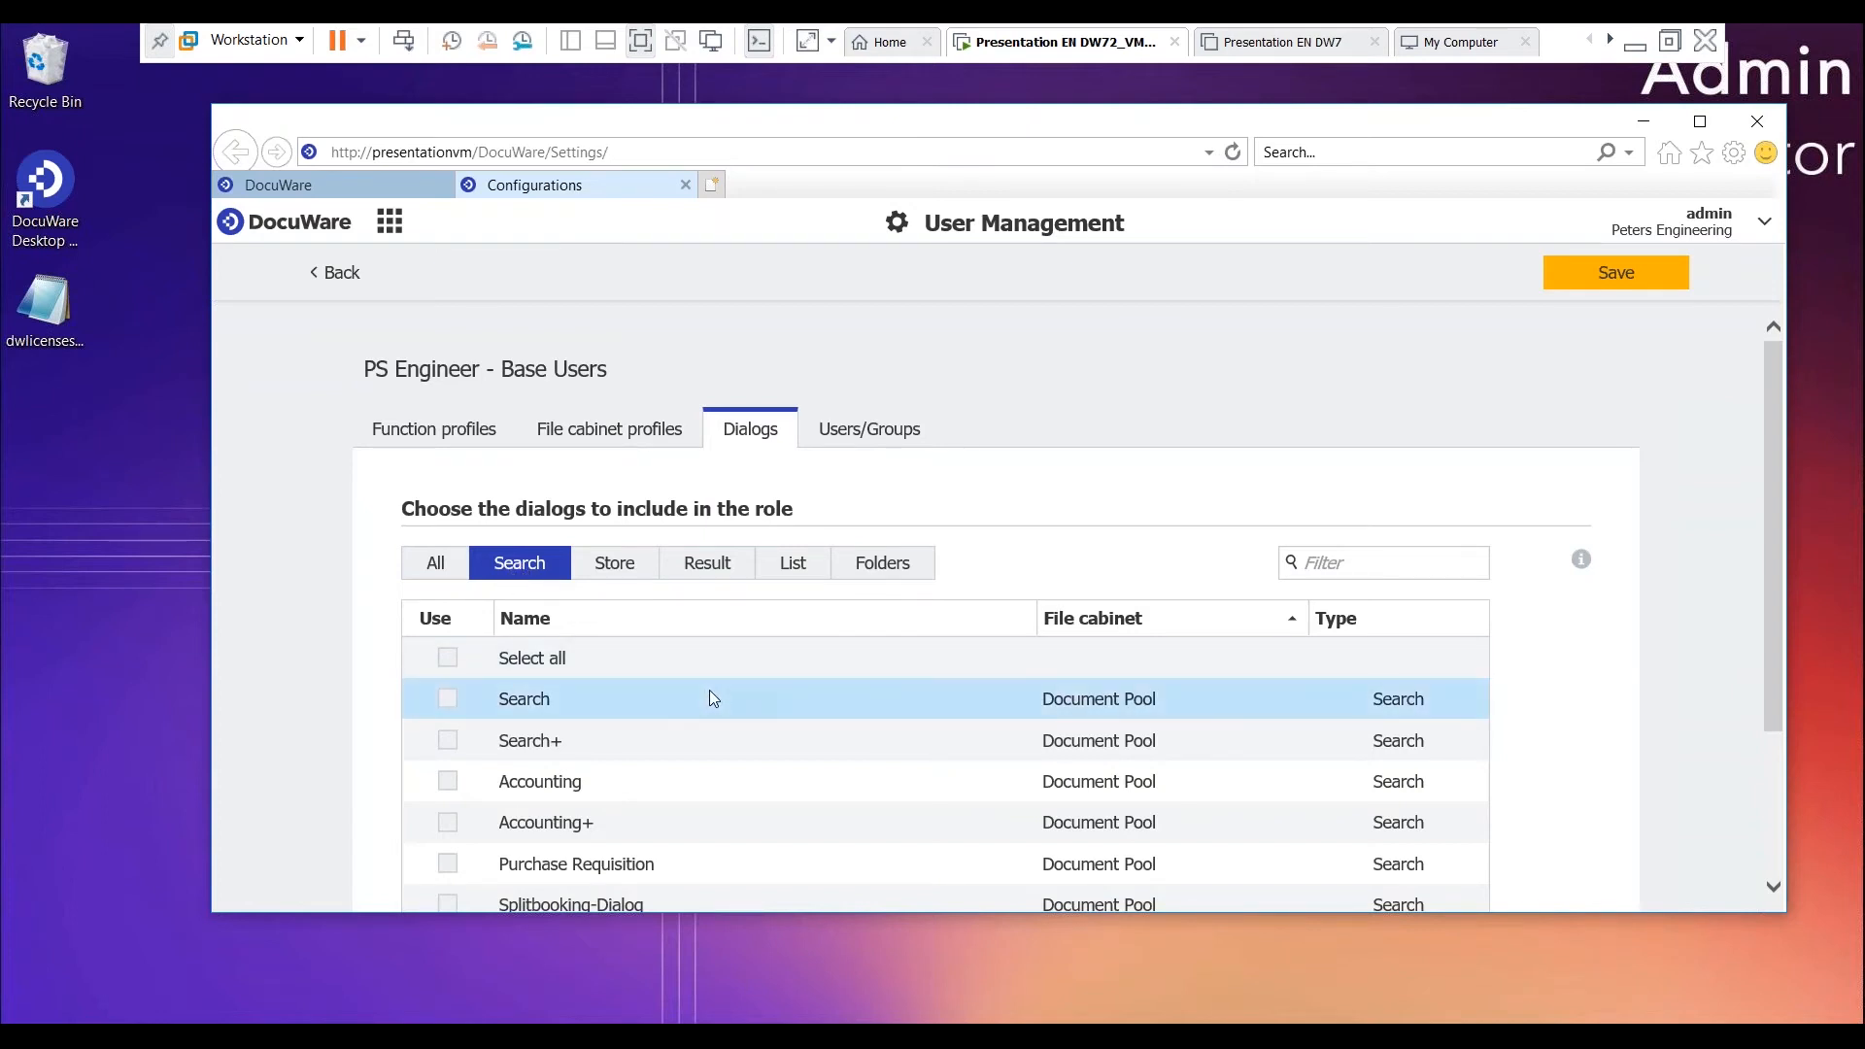
left_click(447, 699)
left_click(613, 563)
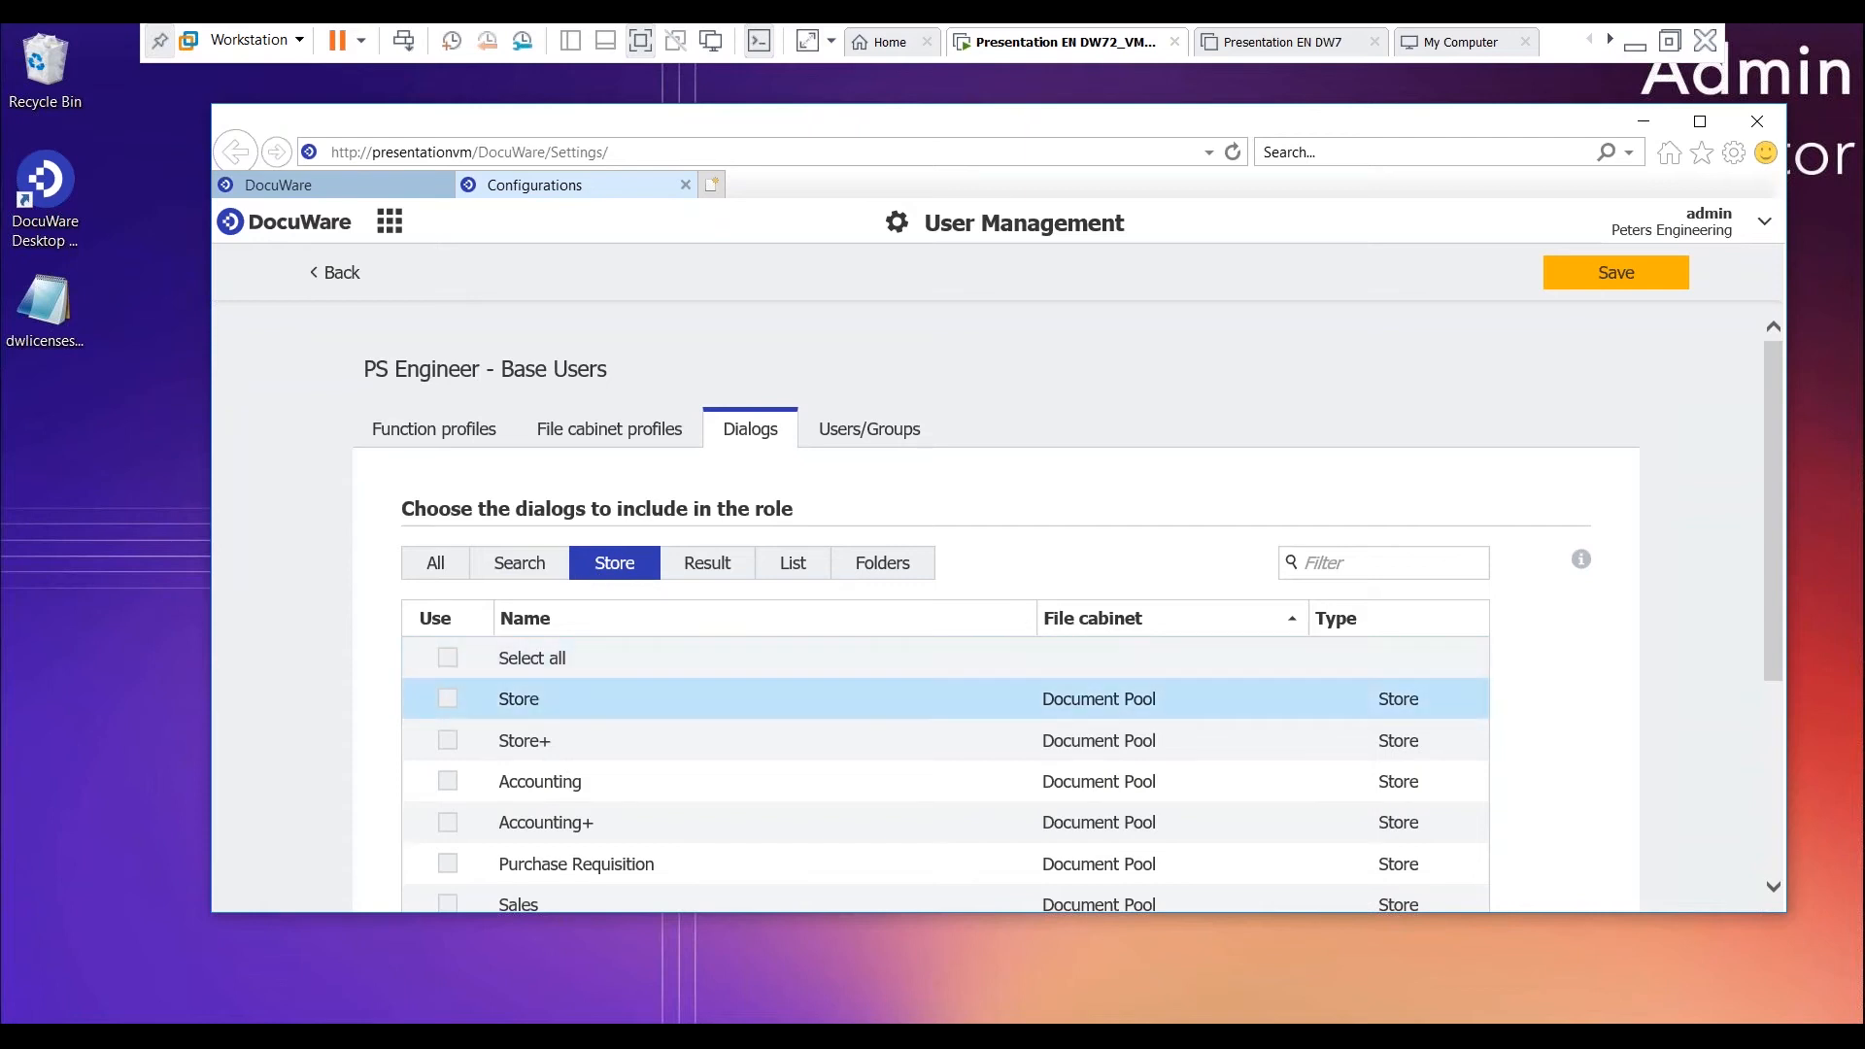
left_click(453, 708)
left_click(714, 568)
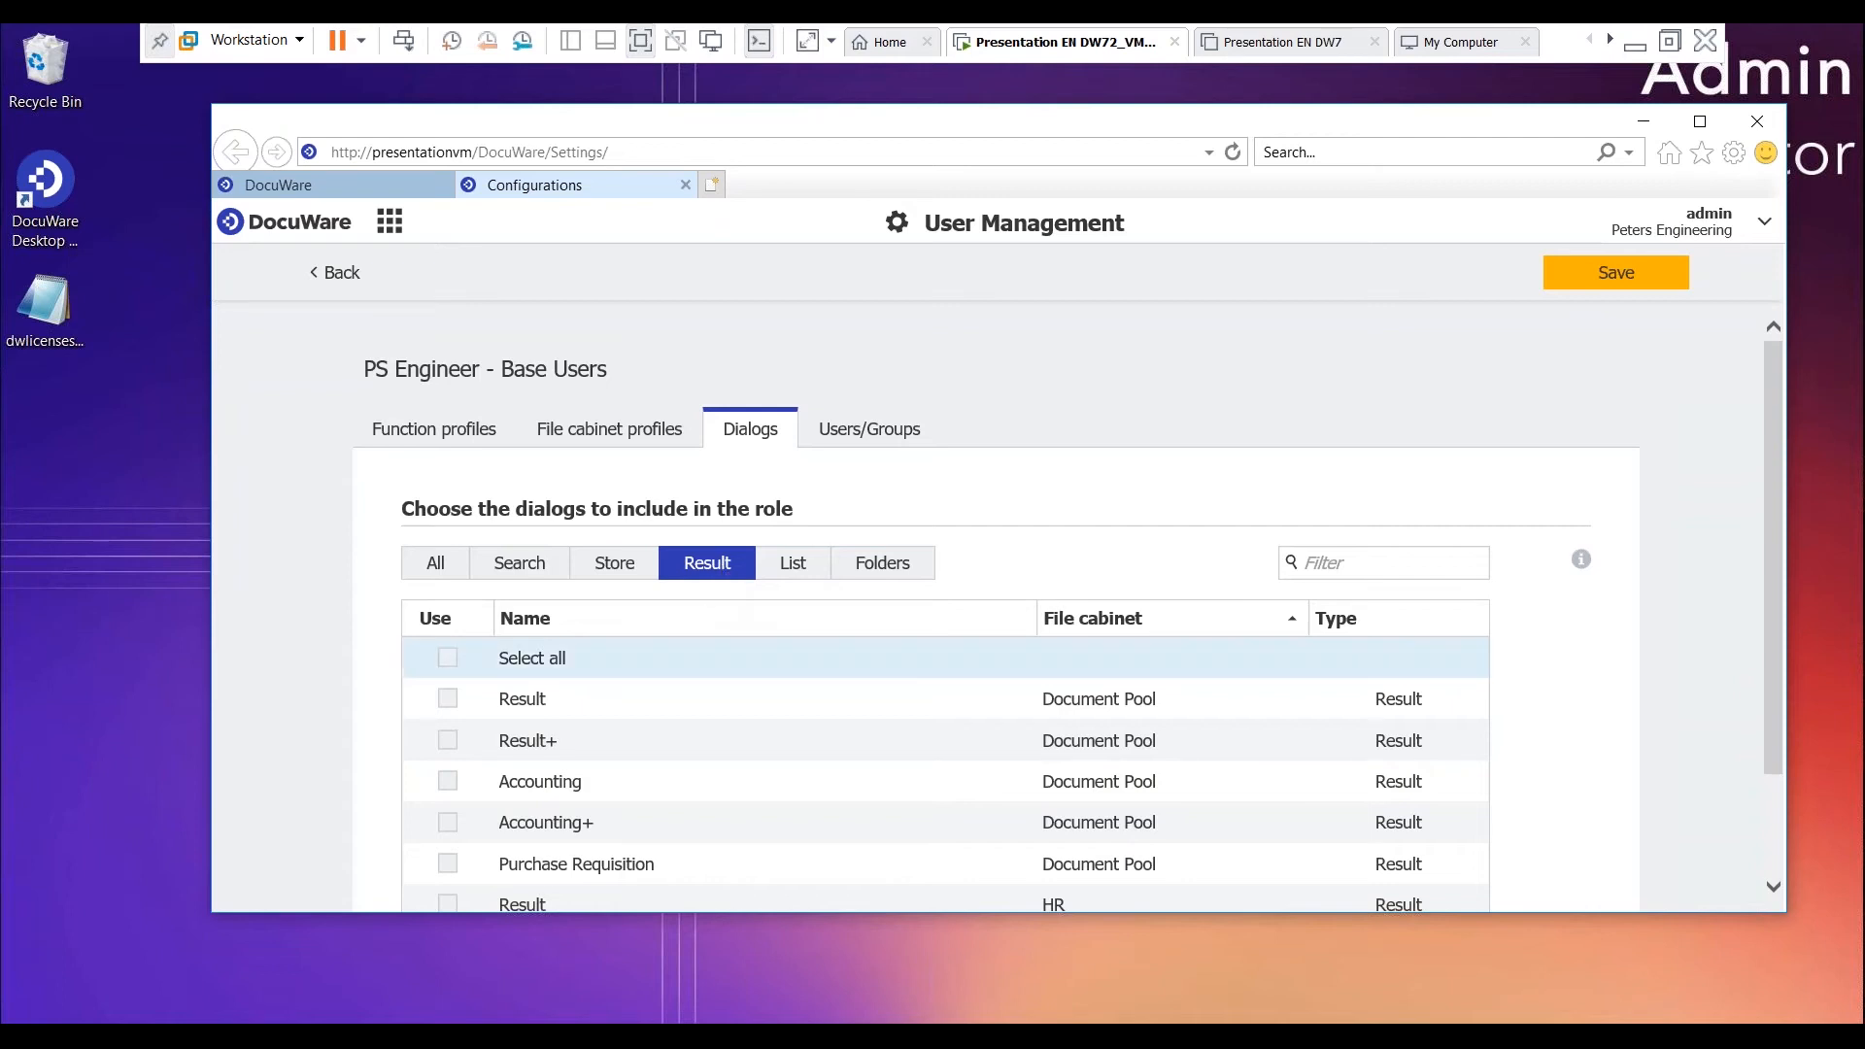
left_click(454, 703)
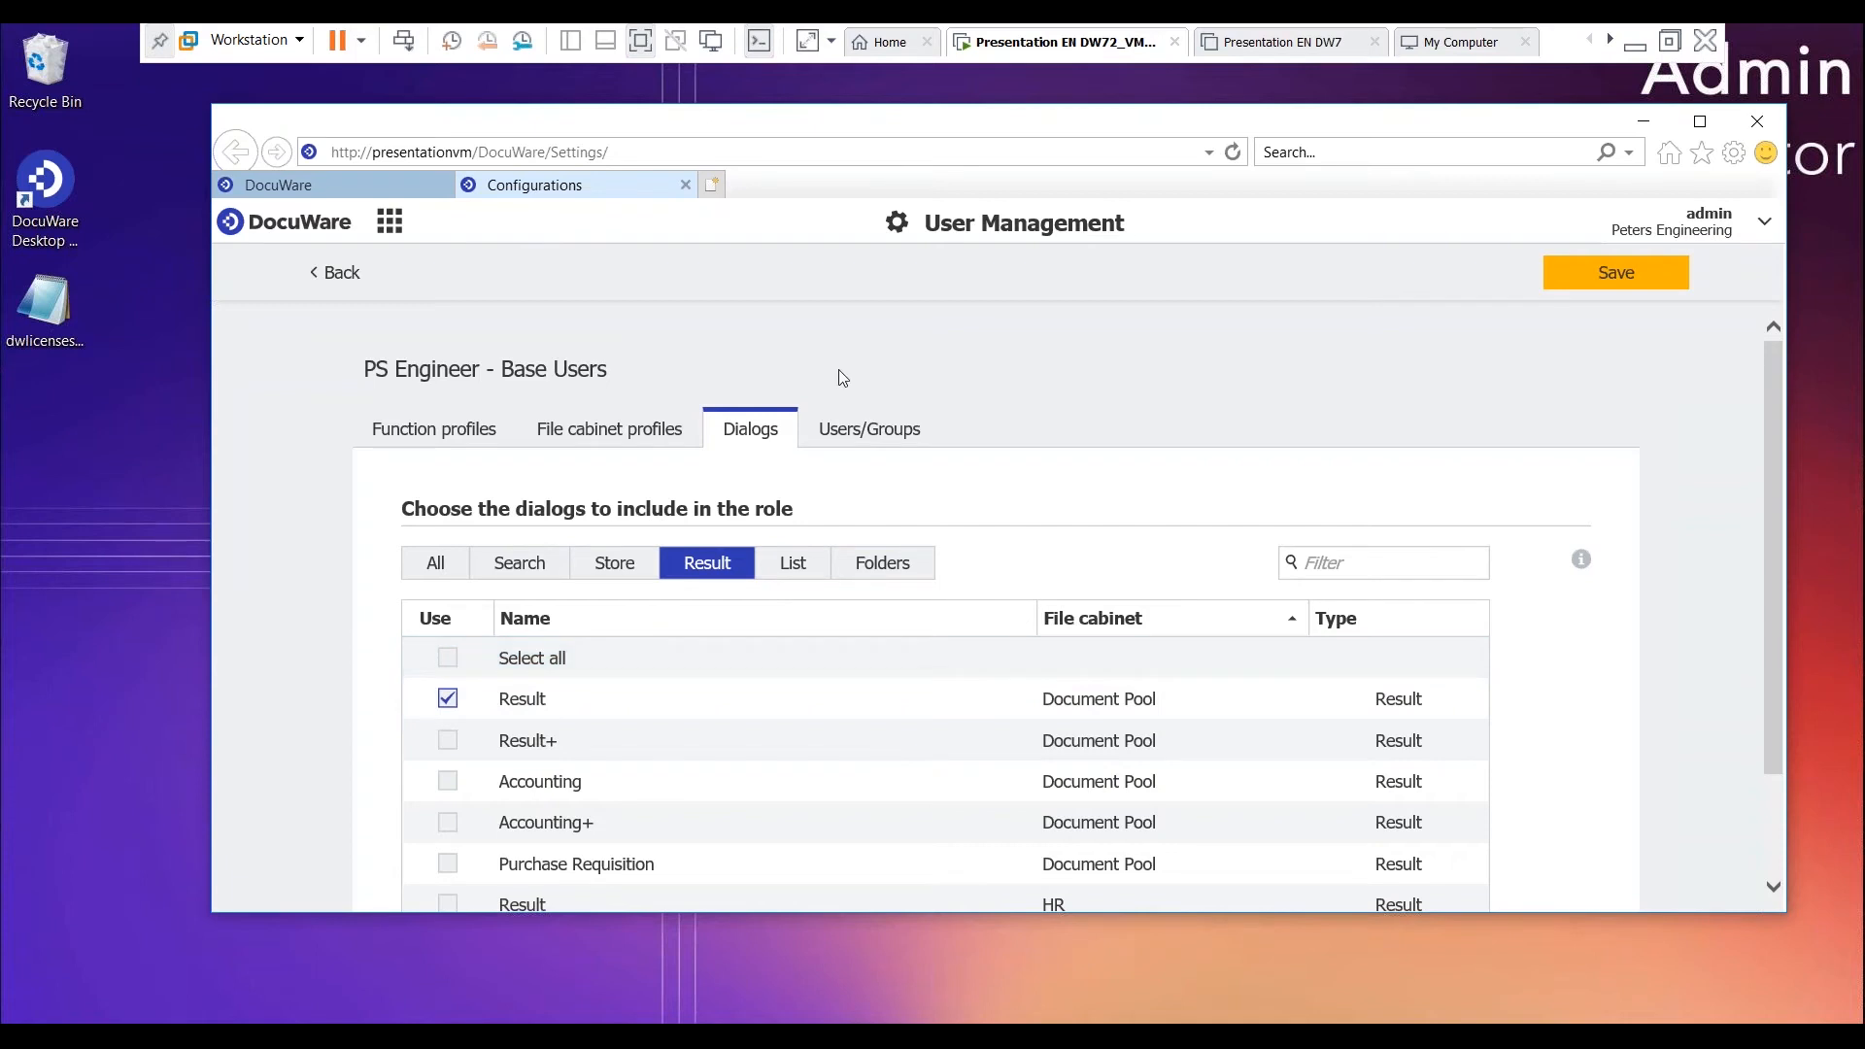
- Assign the role to the "PS Engineer - Base Users" group, save it and return to the roles overview
left_click(867, 440)
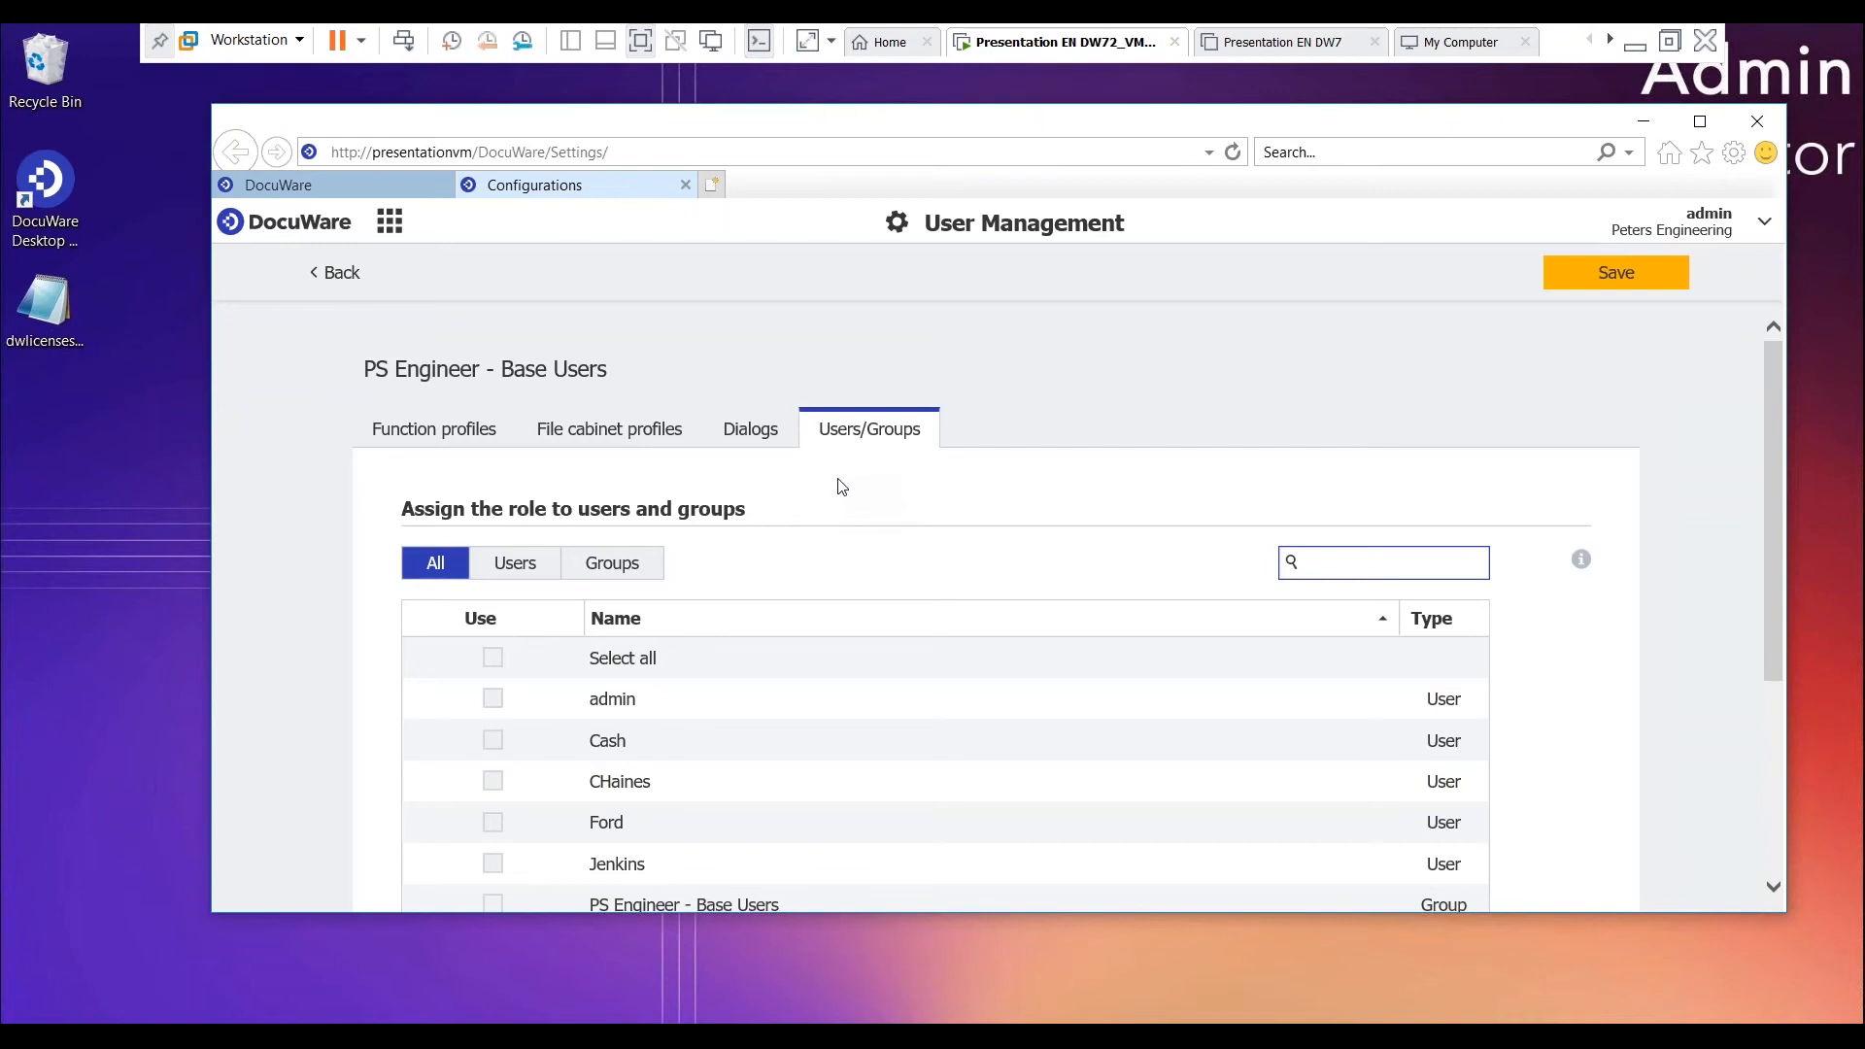
left_click(627, 566)
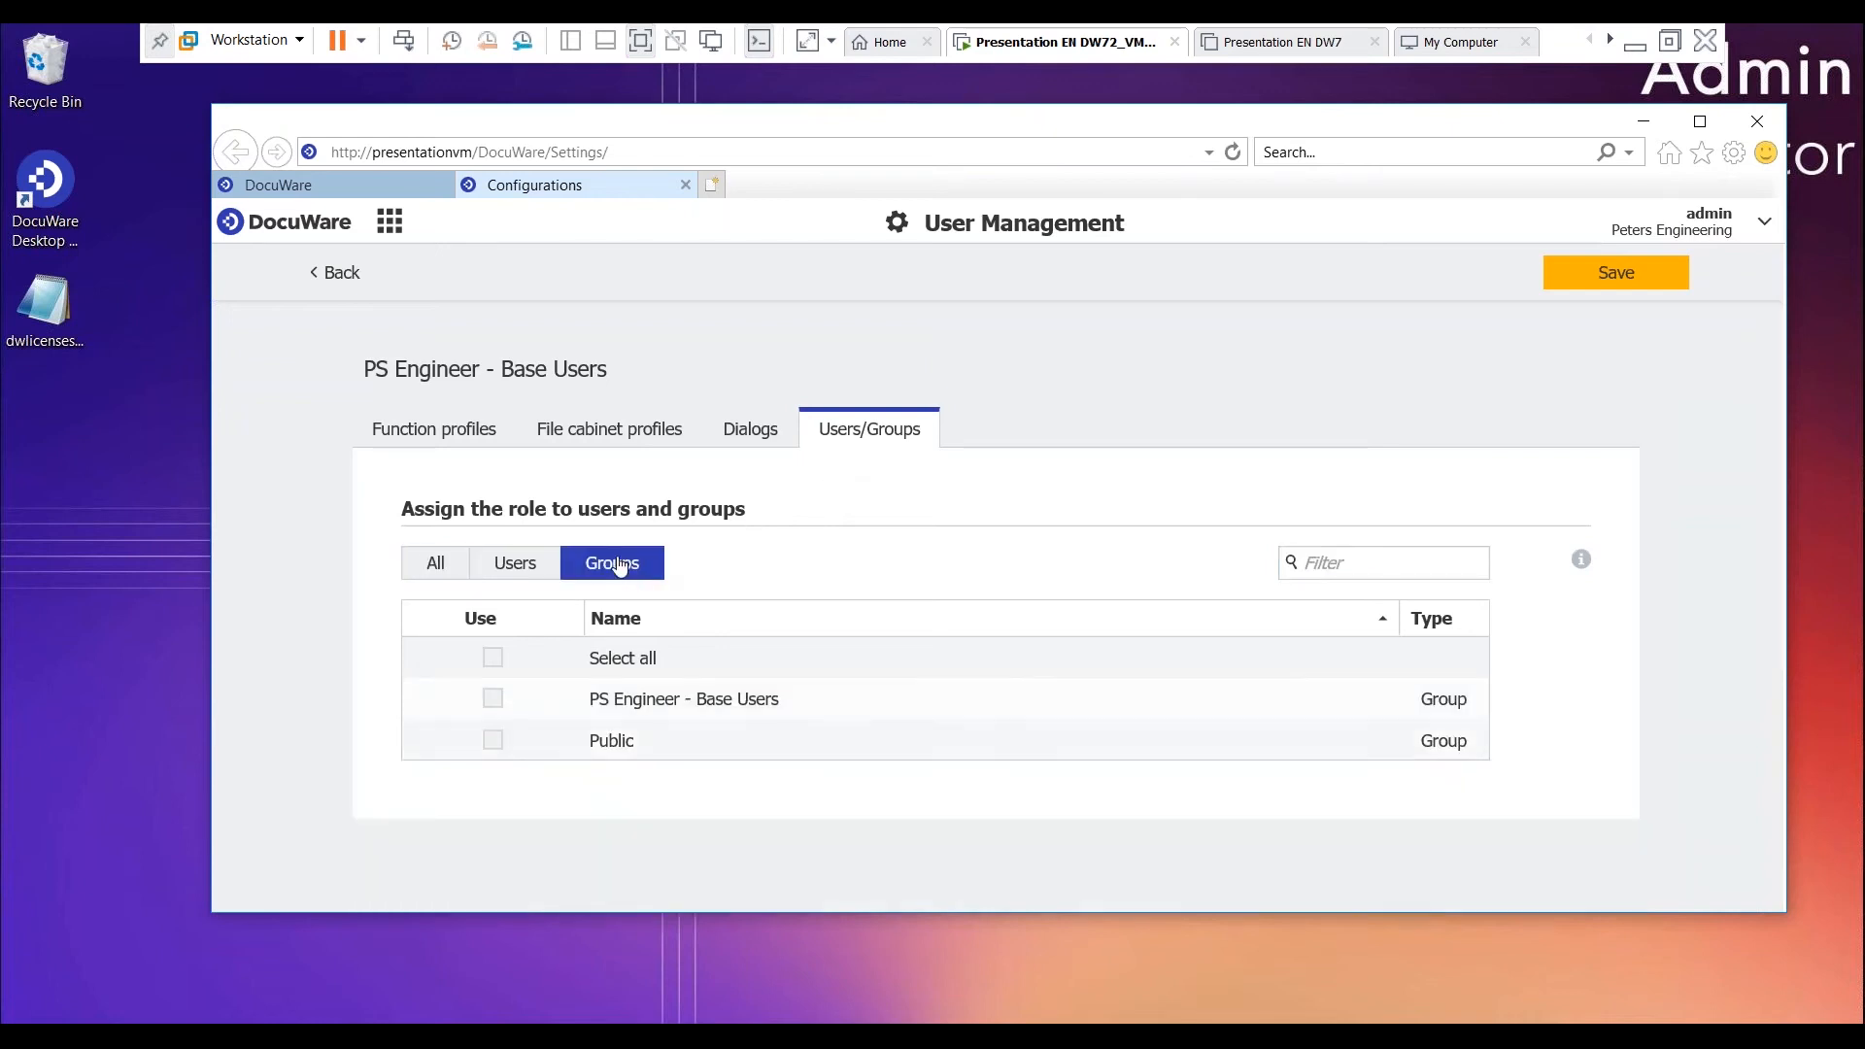
left_click(492, 700)
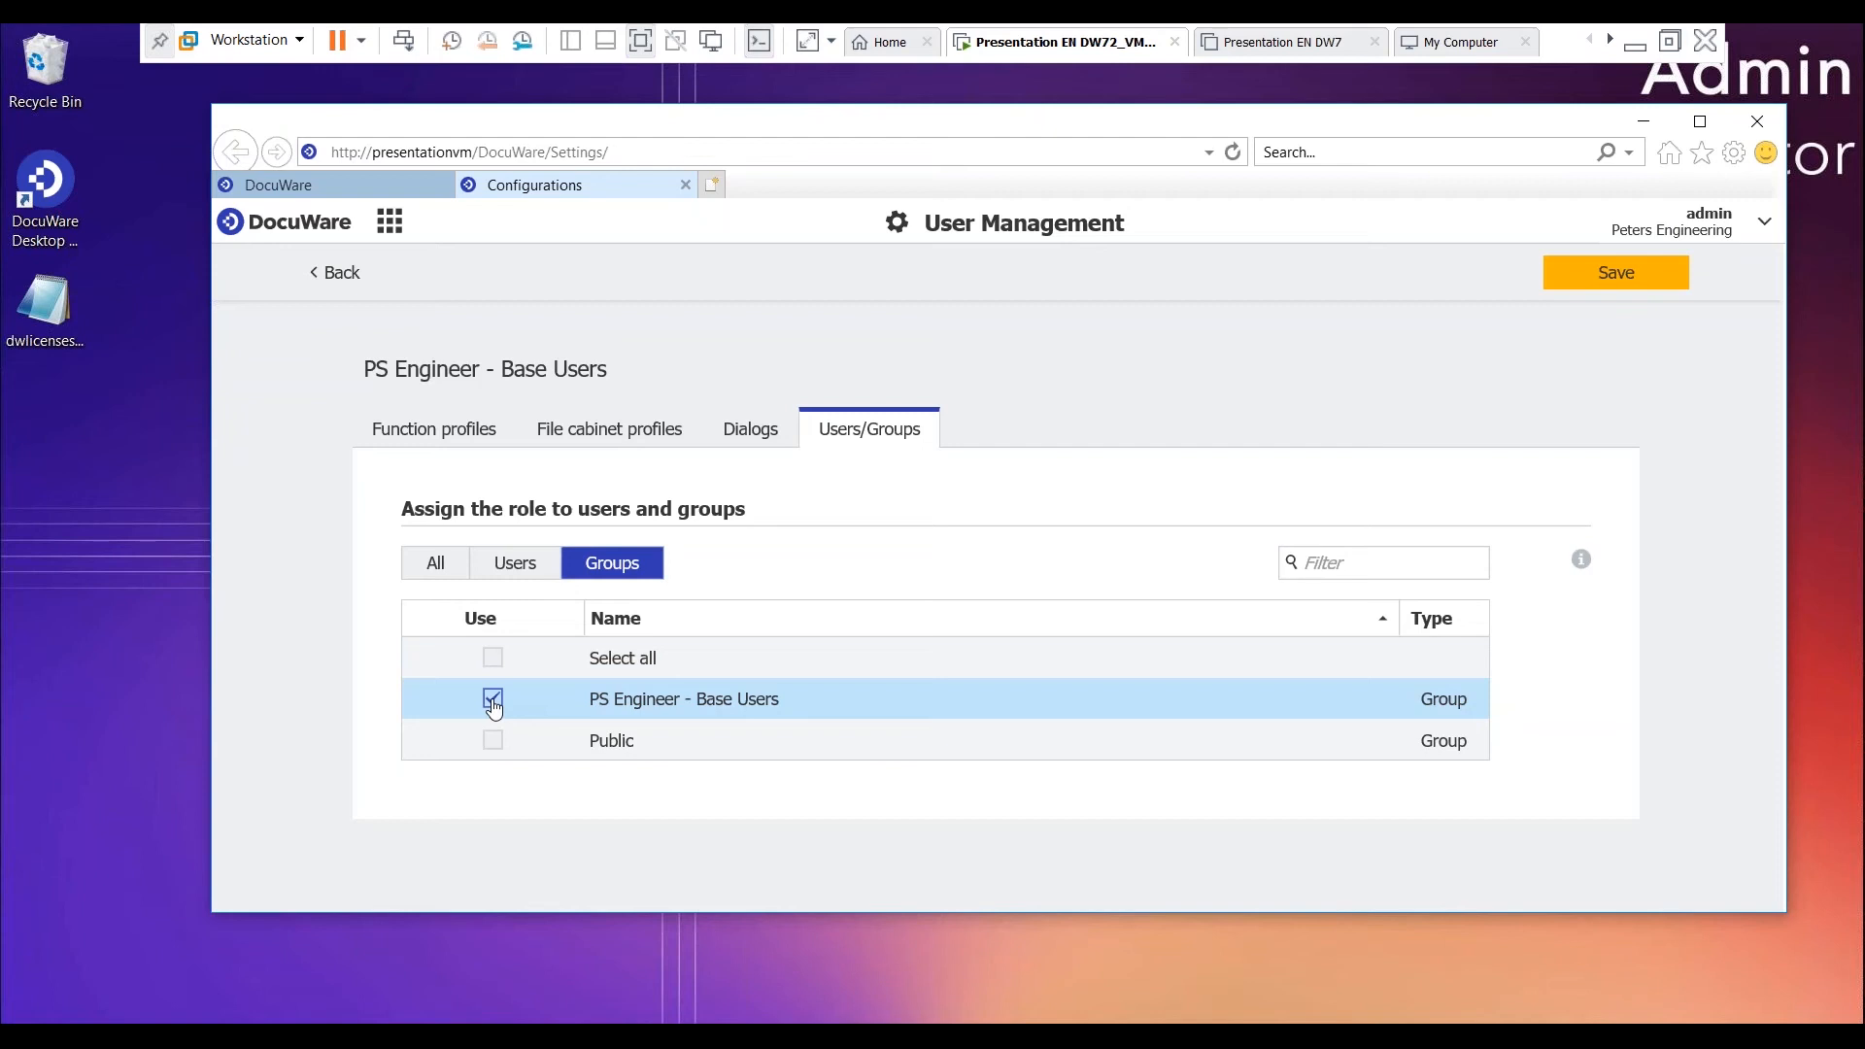
left_click(1638, 277)
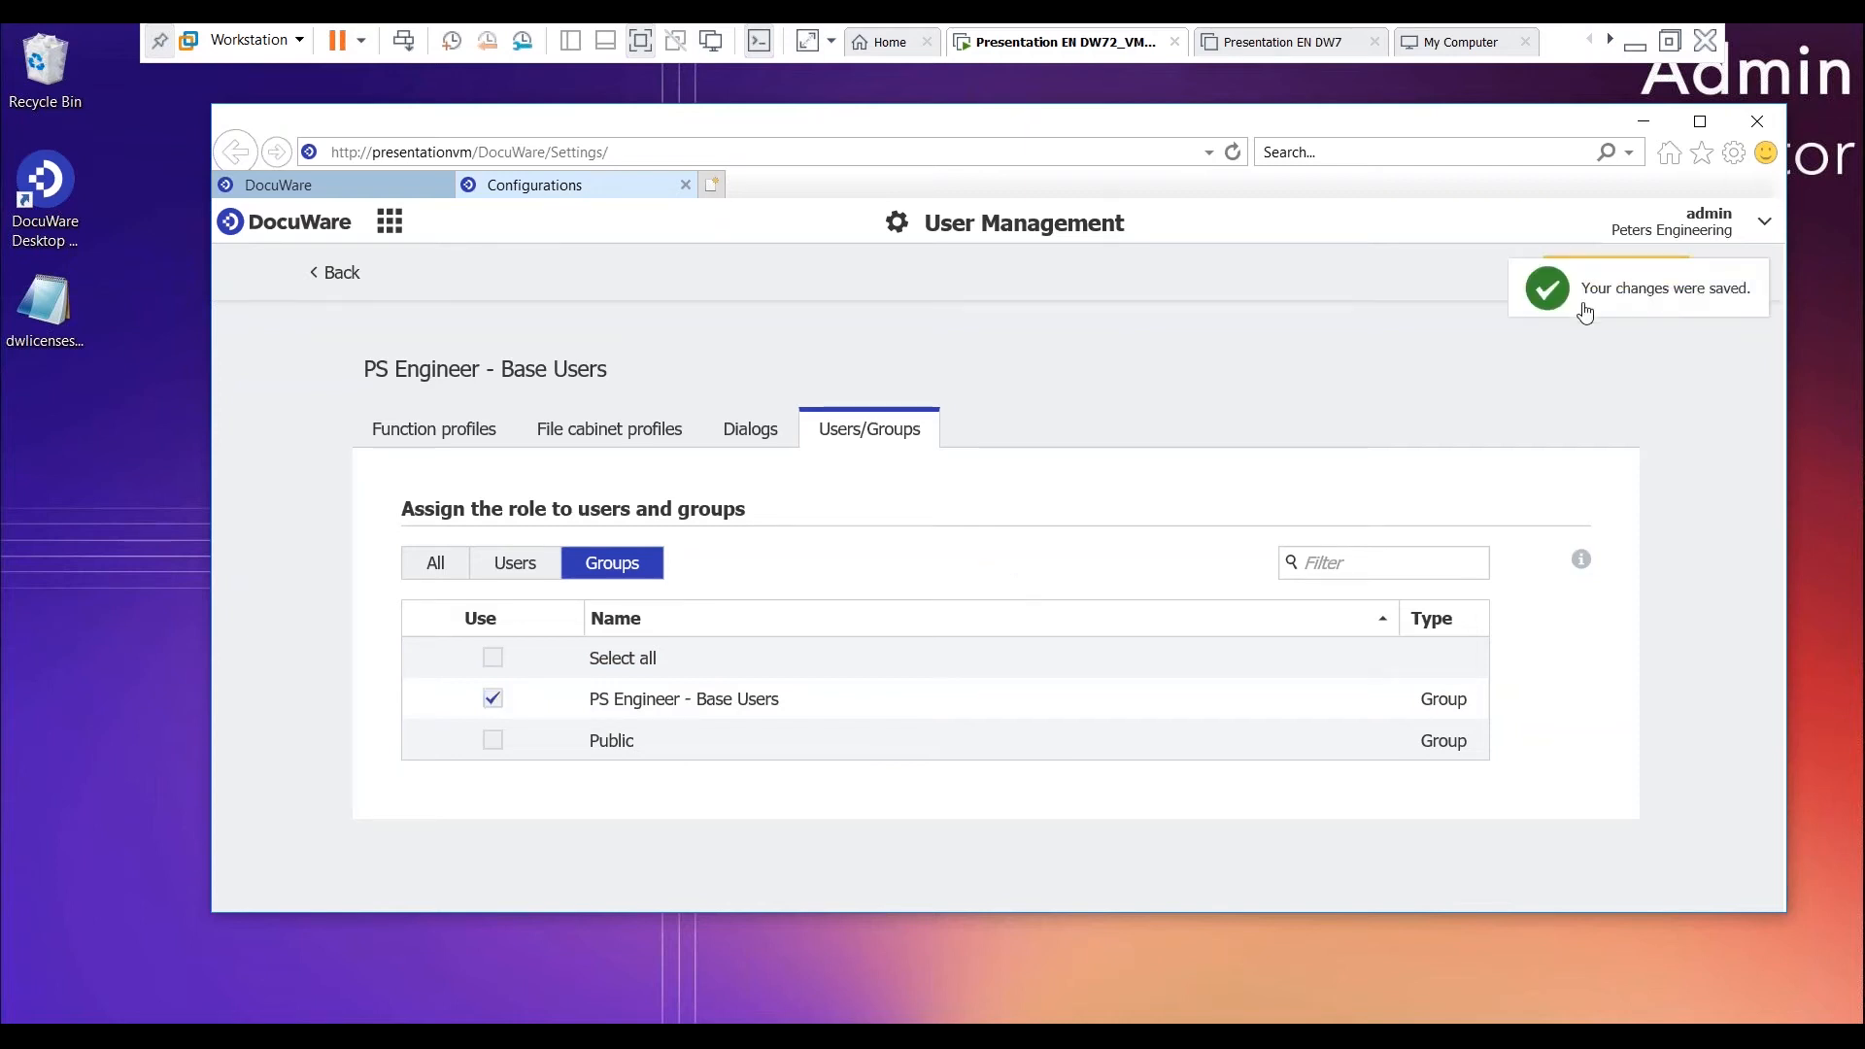
left_click(340, 276)
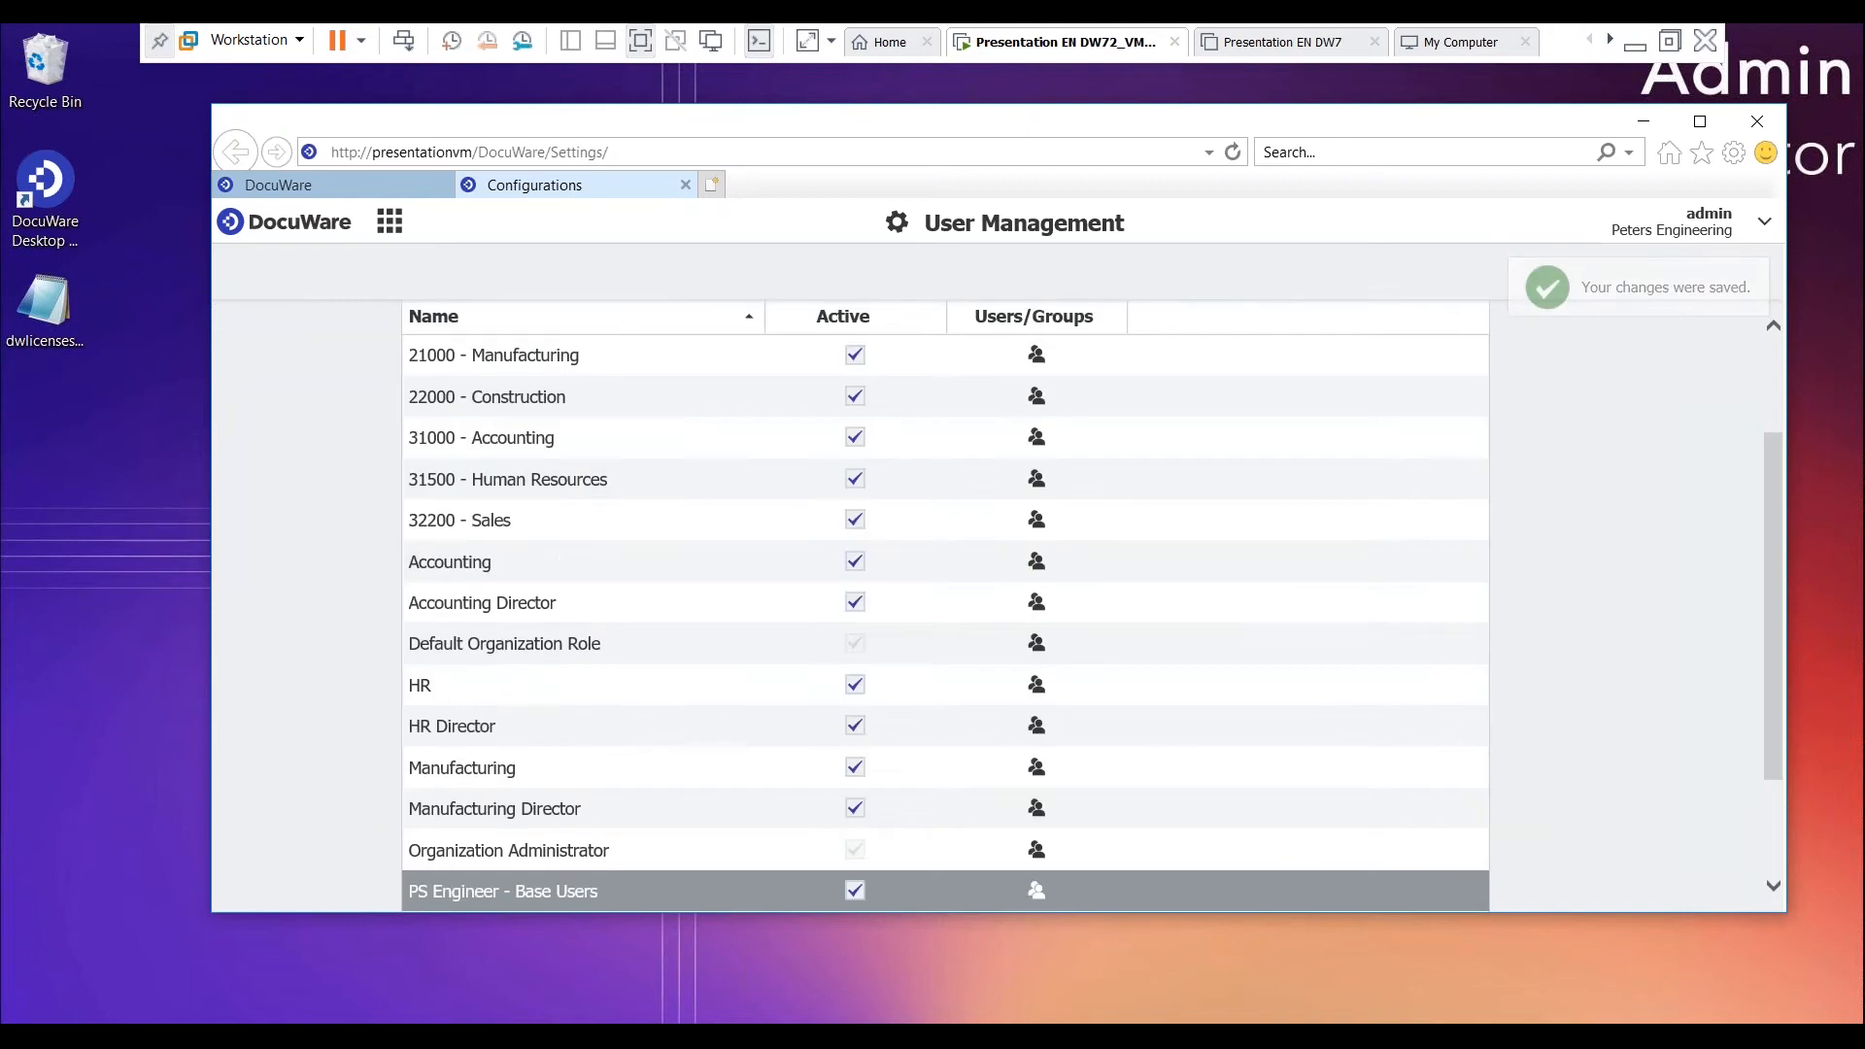
scroll(383, 609, "up", 2)
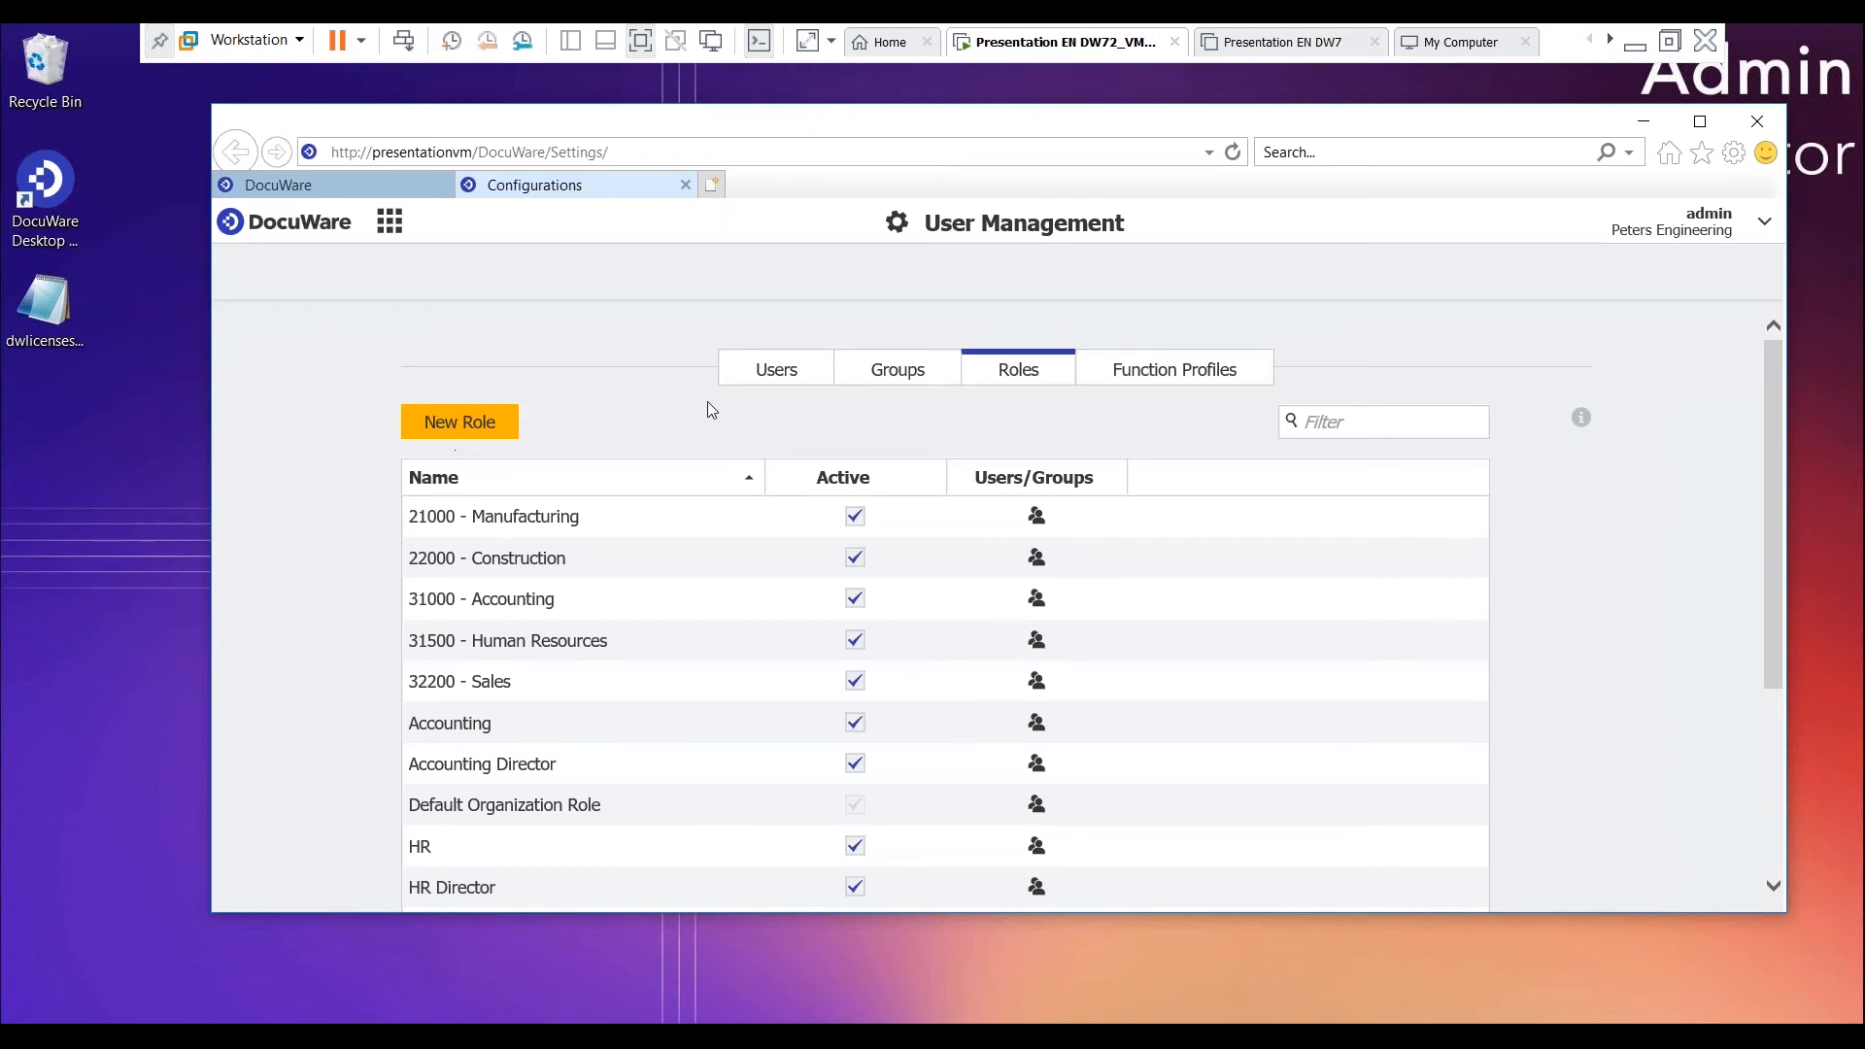
- Create a new function profile and name it "PS Engineer - Base Users"
left_click(1152, 370)
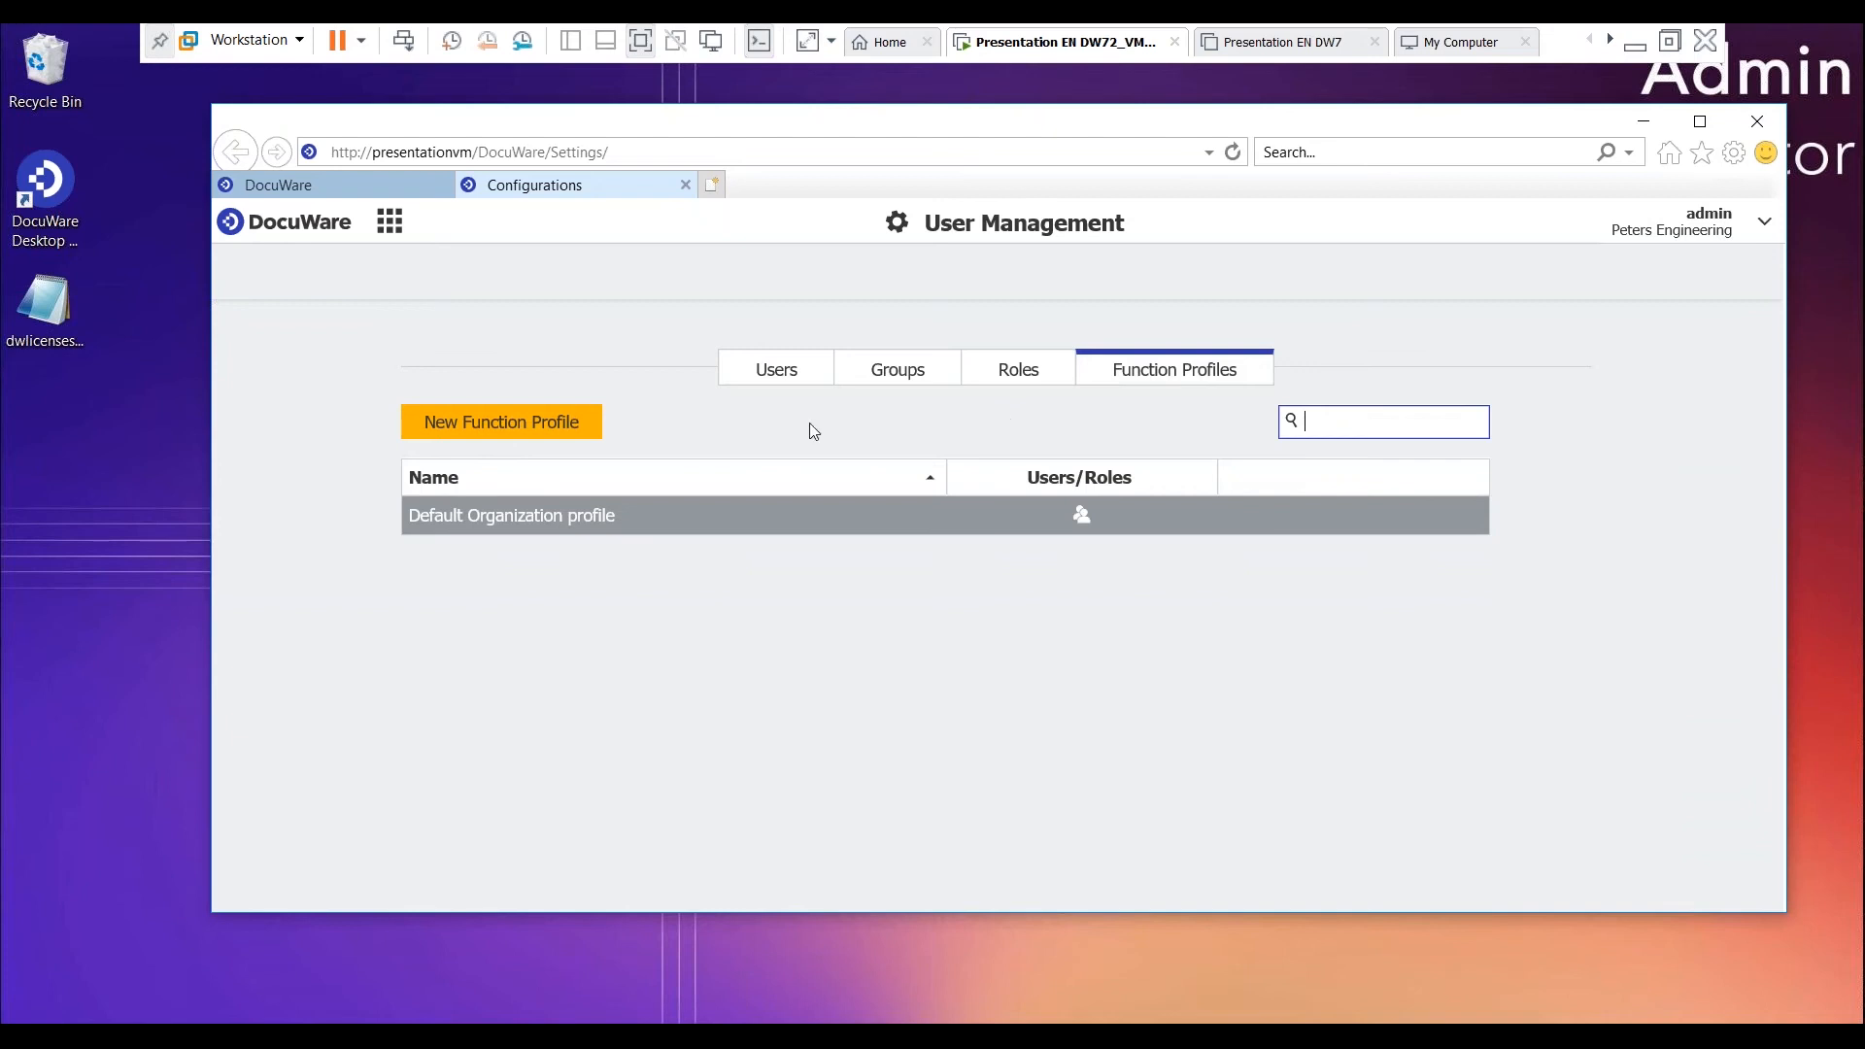
left_click(512, 431)
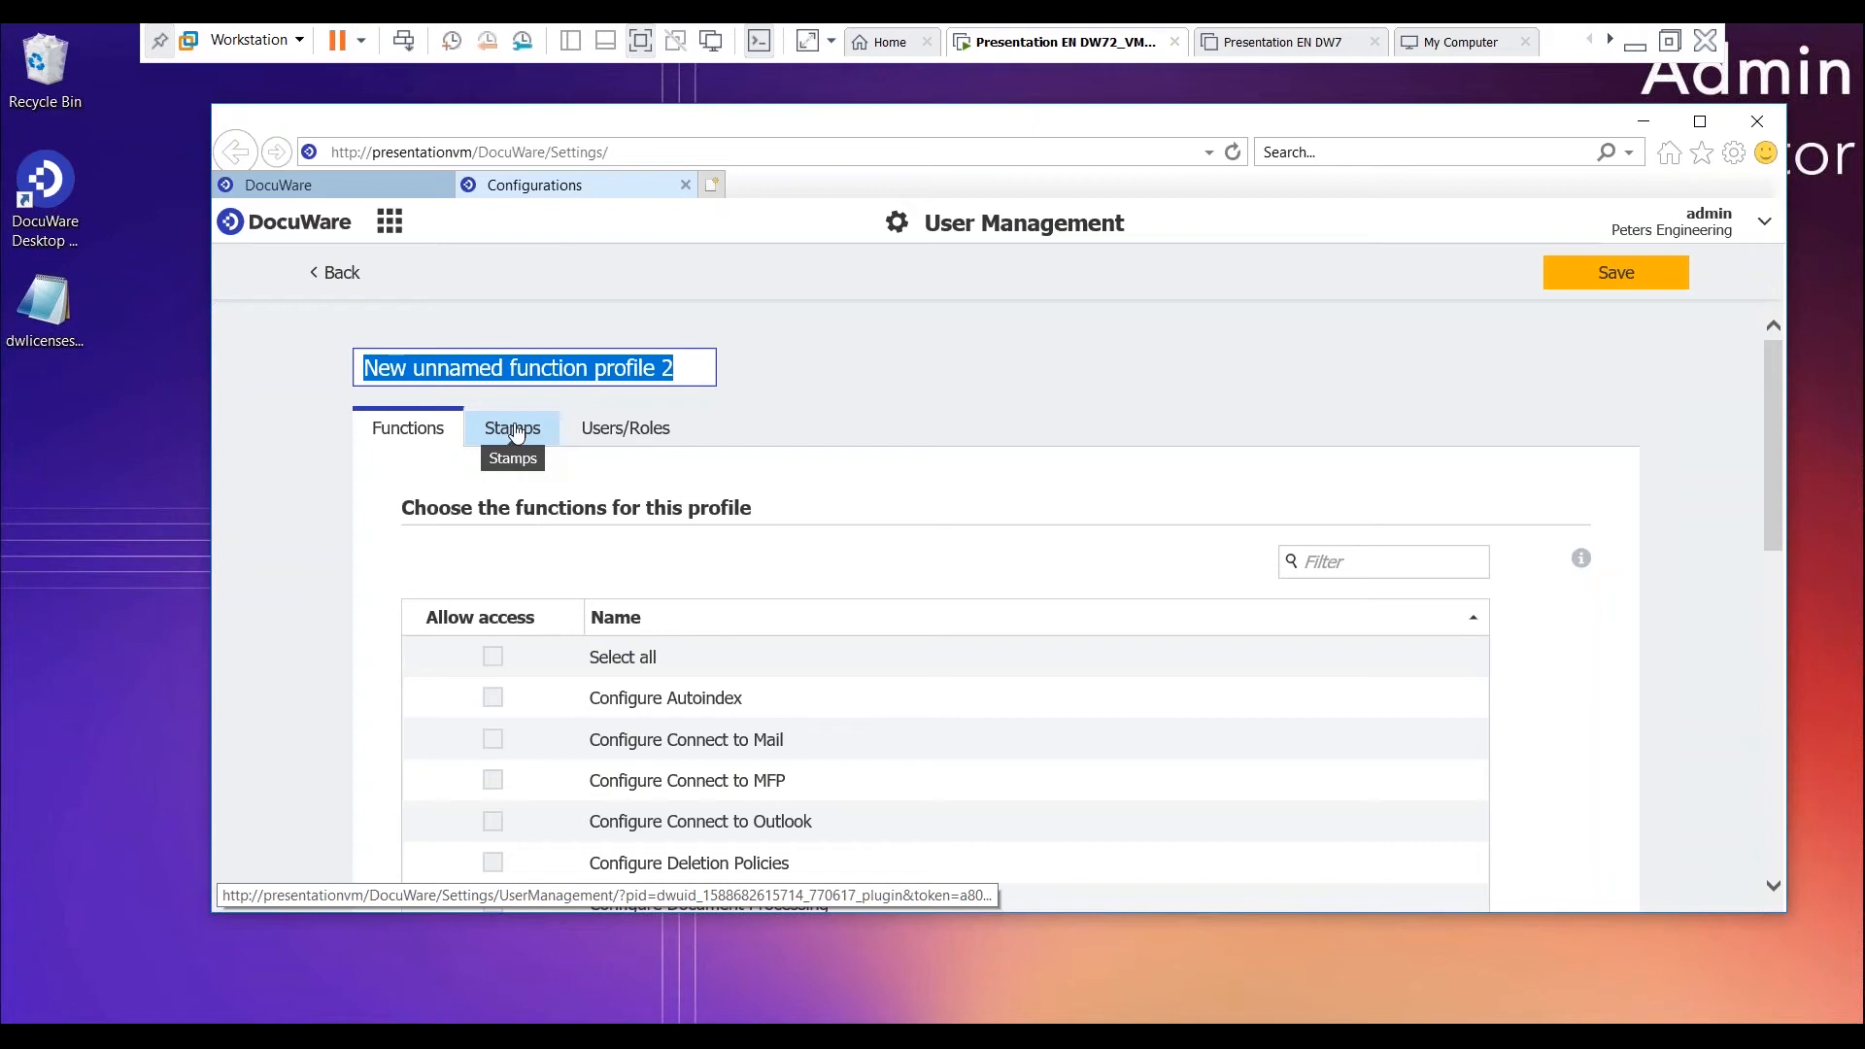
type("PS Engi")
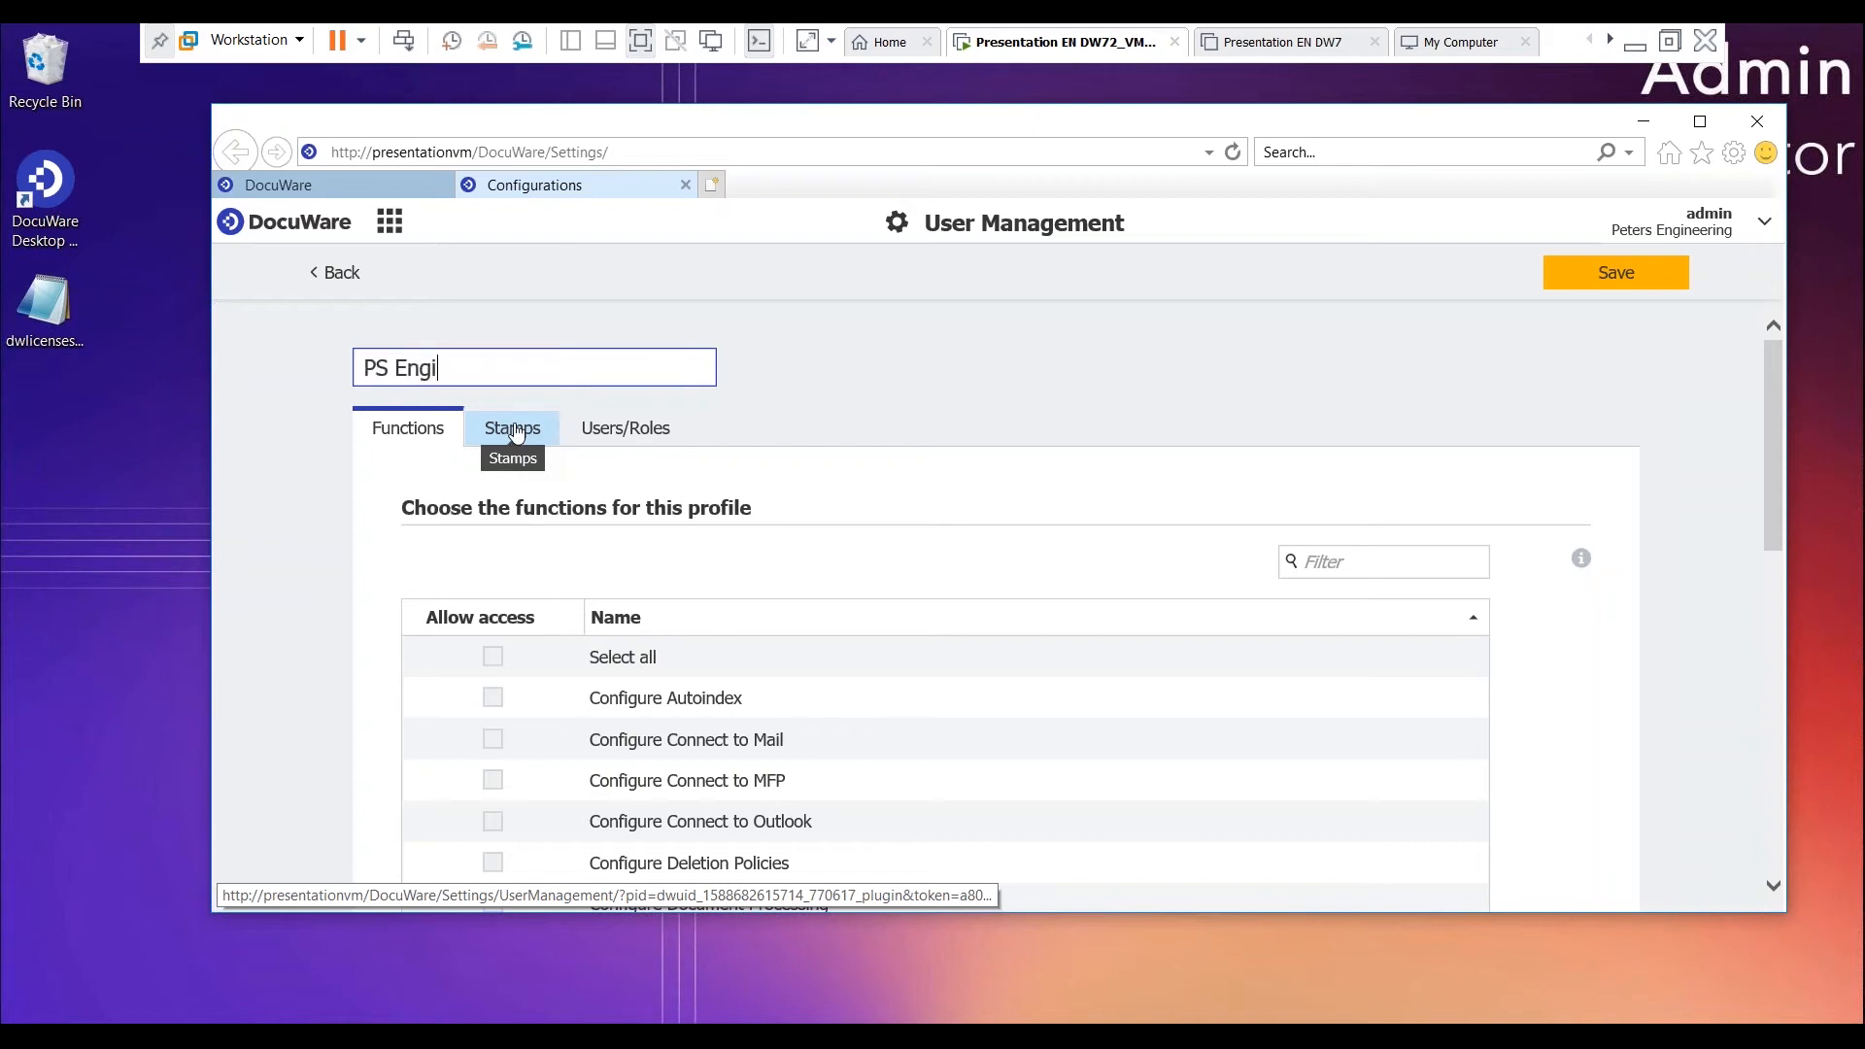
type("neer - Base Users")
- Allow the Configure Autoindex, Configure File Cabinets, Manage Users and Design Workflows functions in the profile
scroll(718, 636, "down", 1)
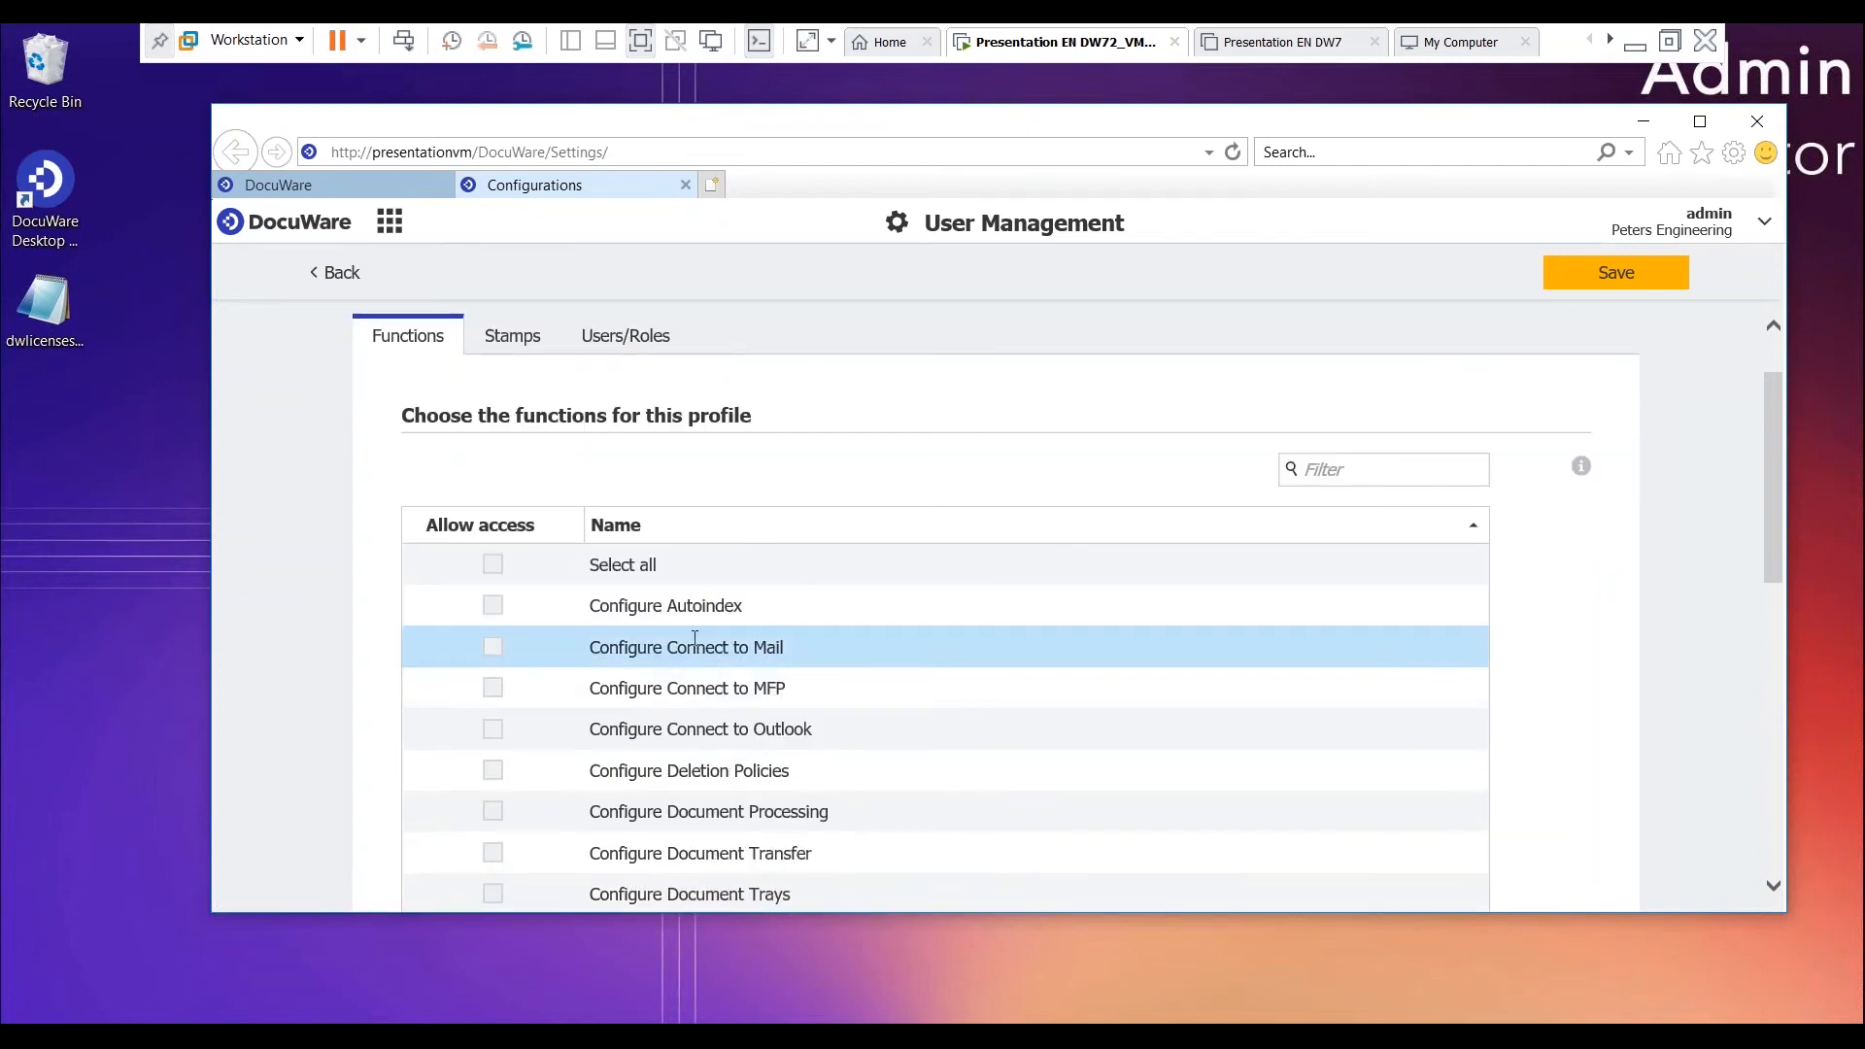
scroll(694, 638, "down", 1)
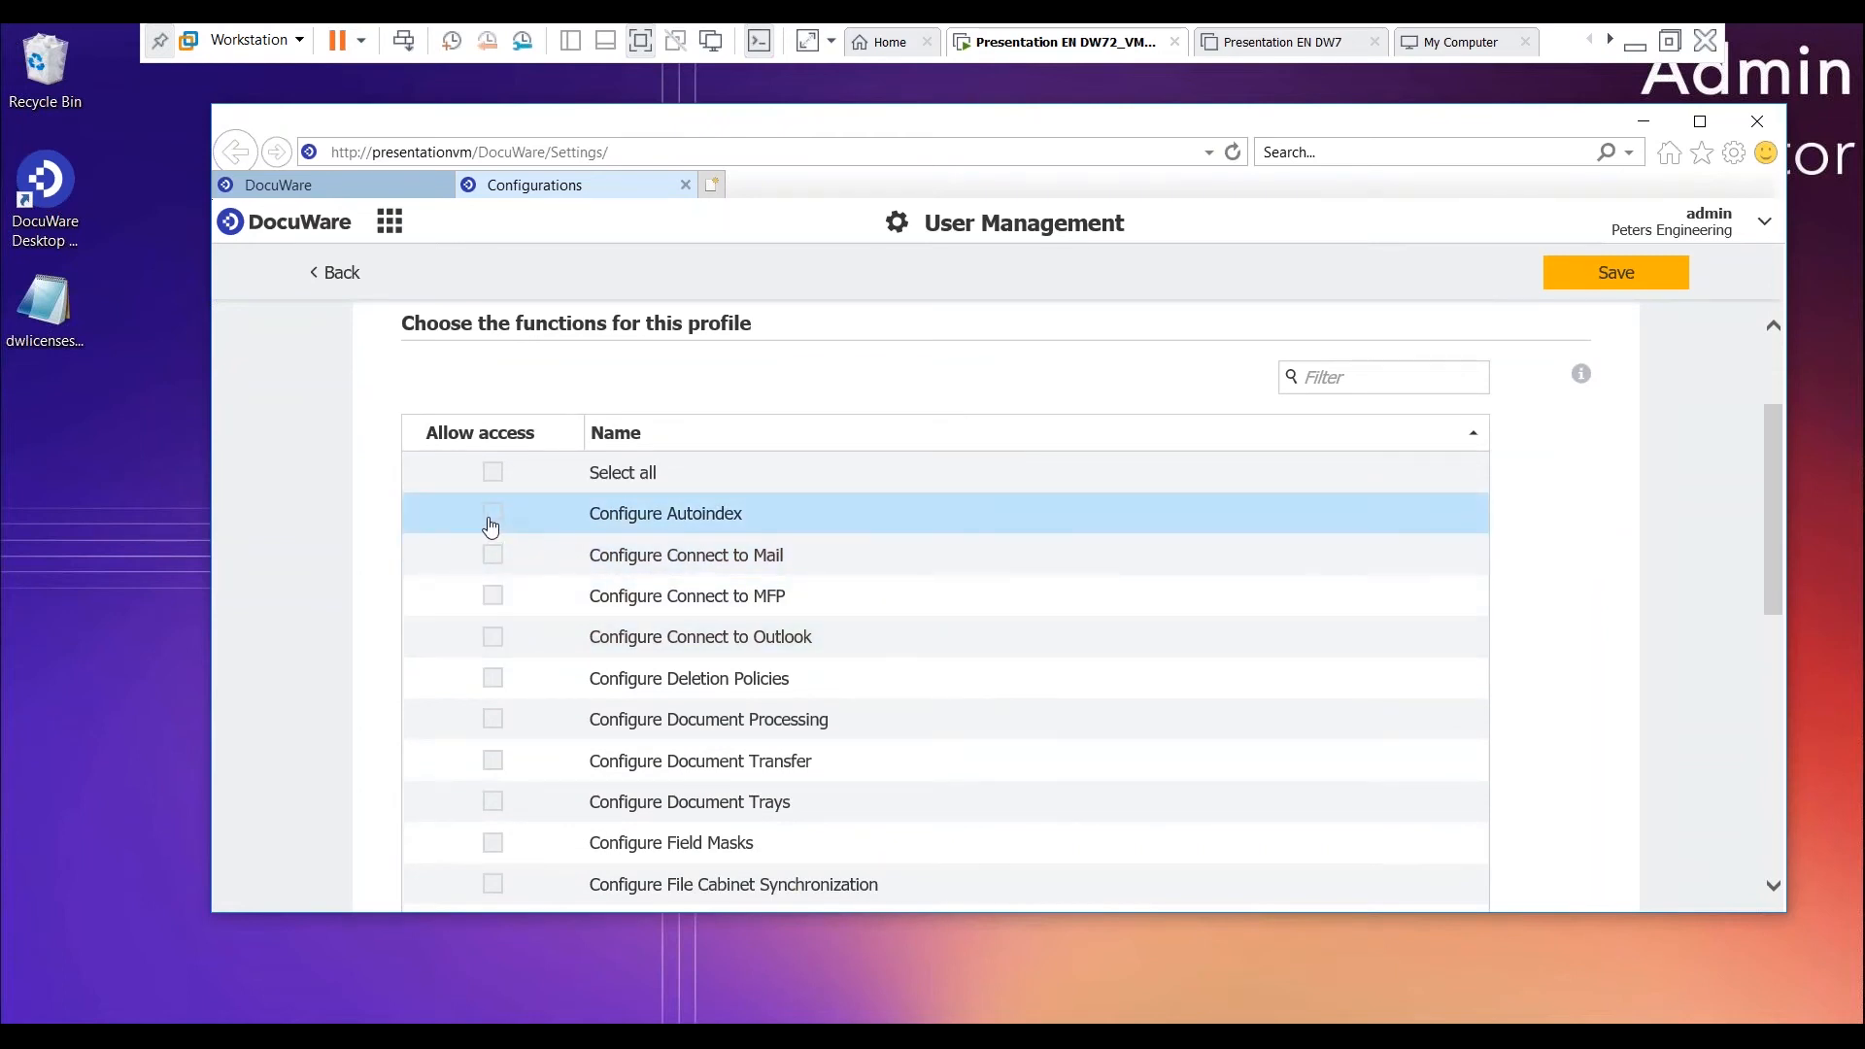
scroll(491, 525, "up", 1)
left_click(493, 654)
scroll(513, 716, "down", 5)
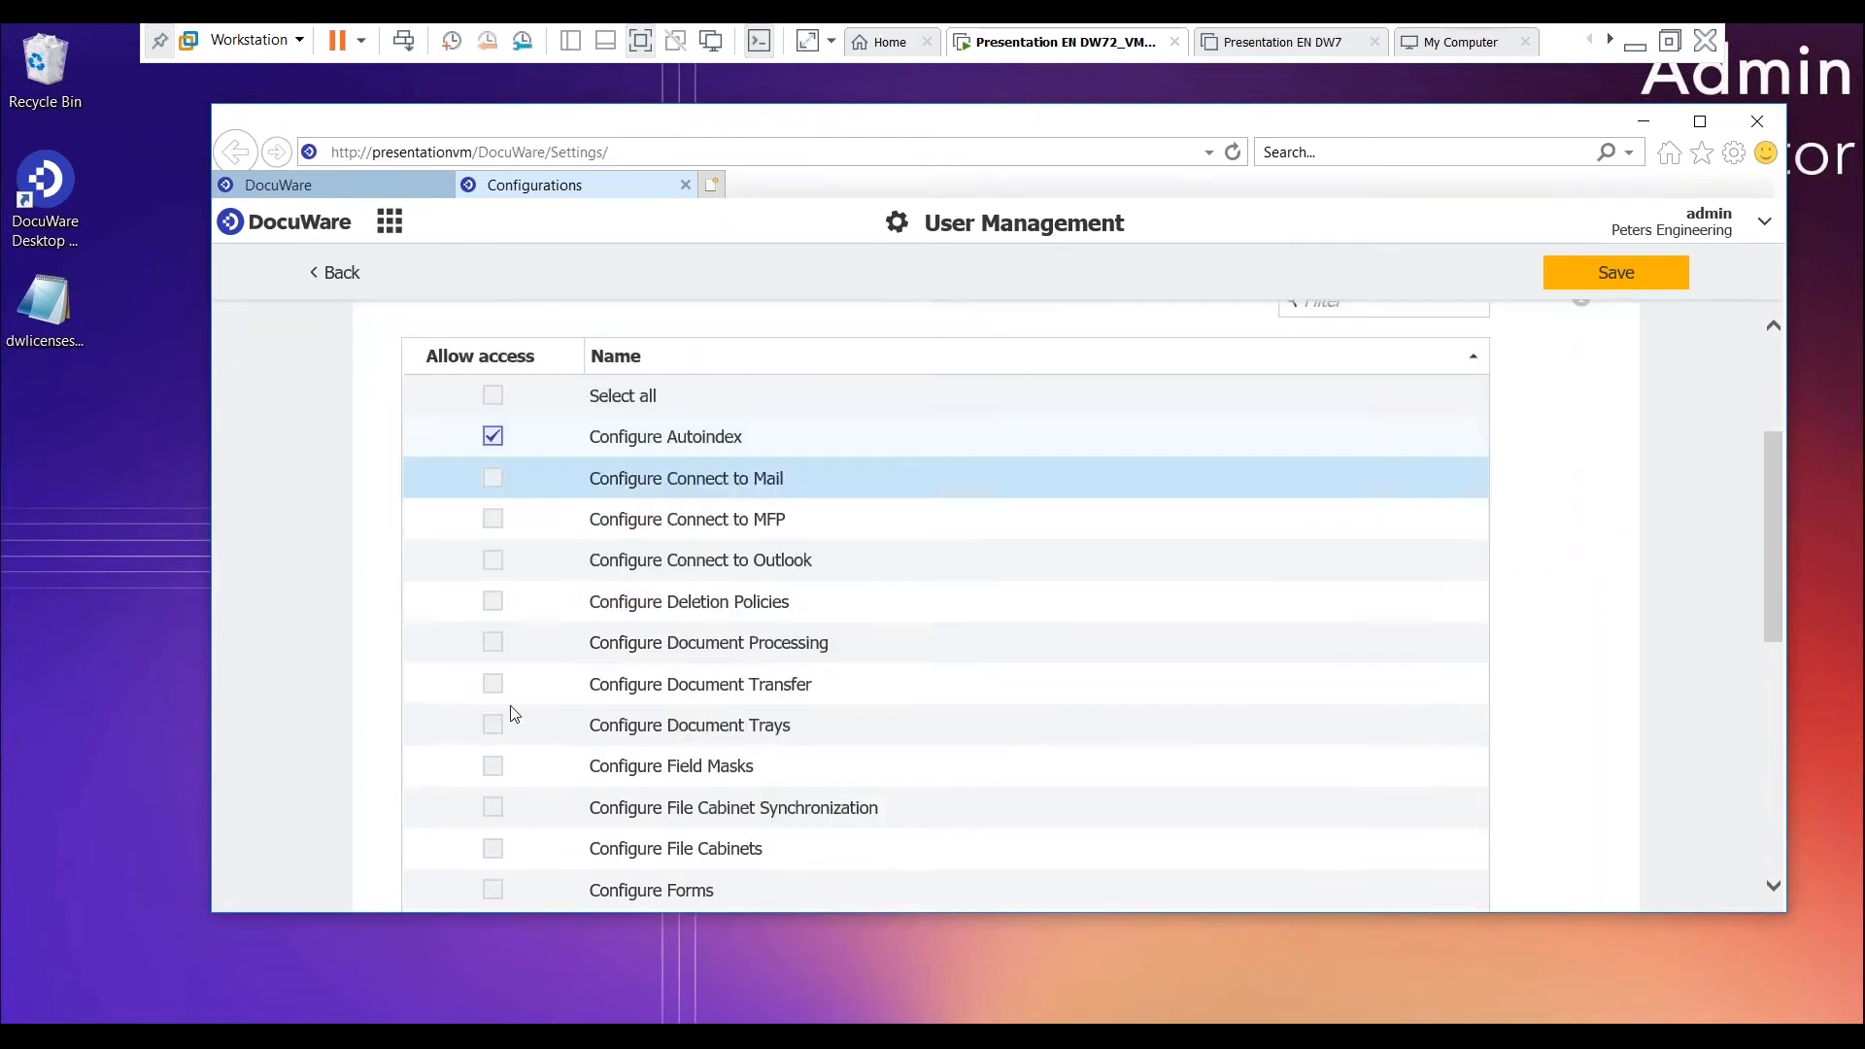
left_click(493, 602)
scroll(491, 709, "down", 5)
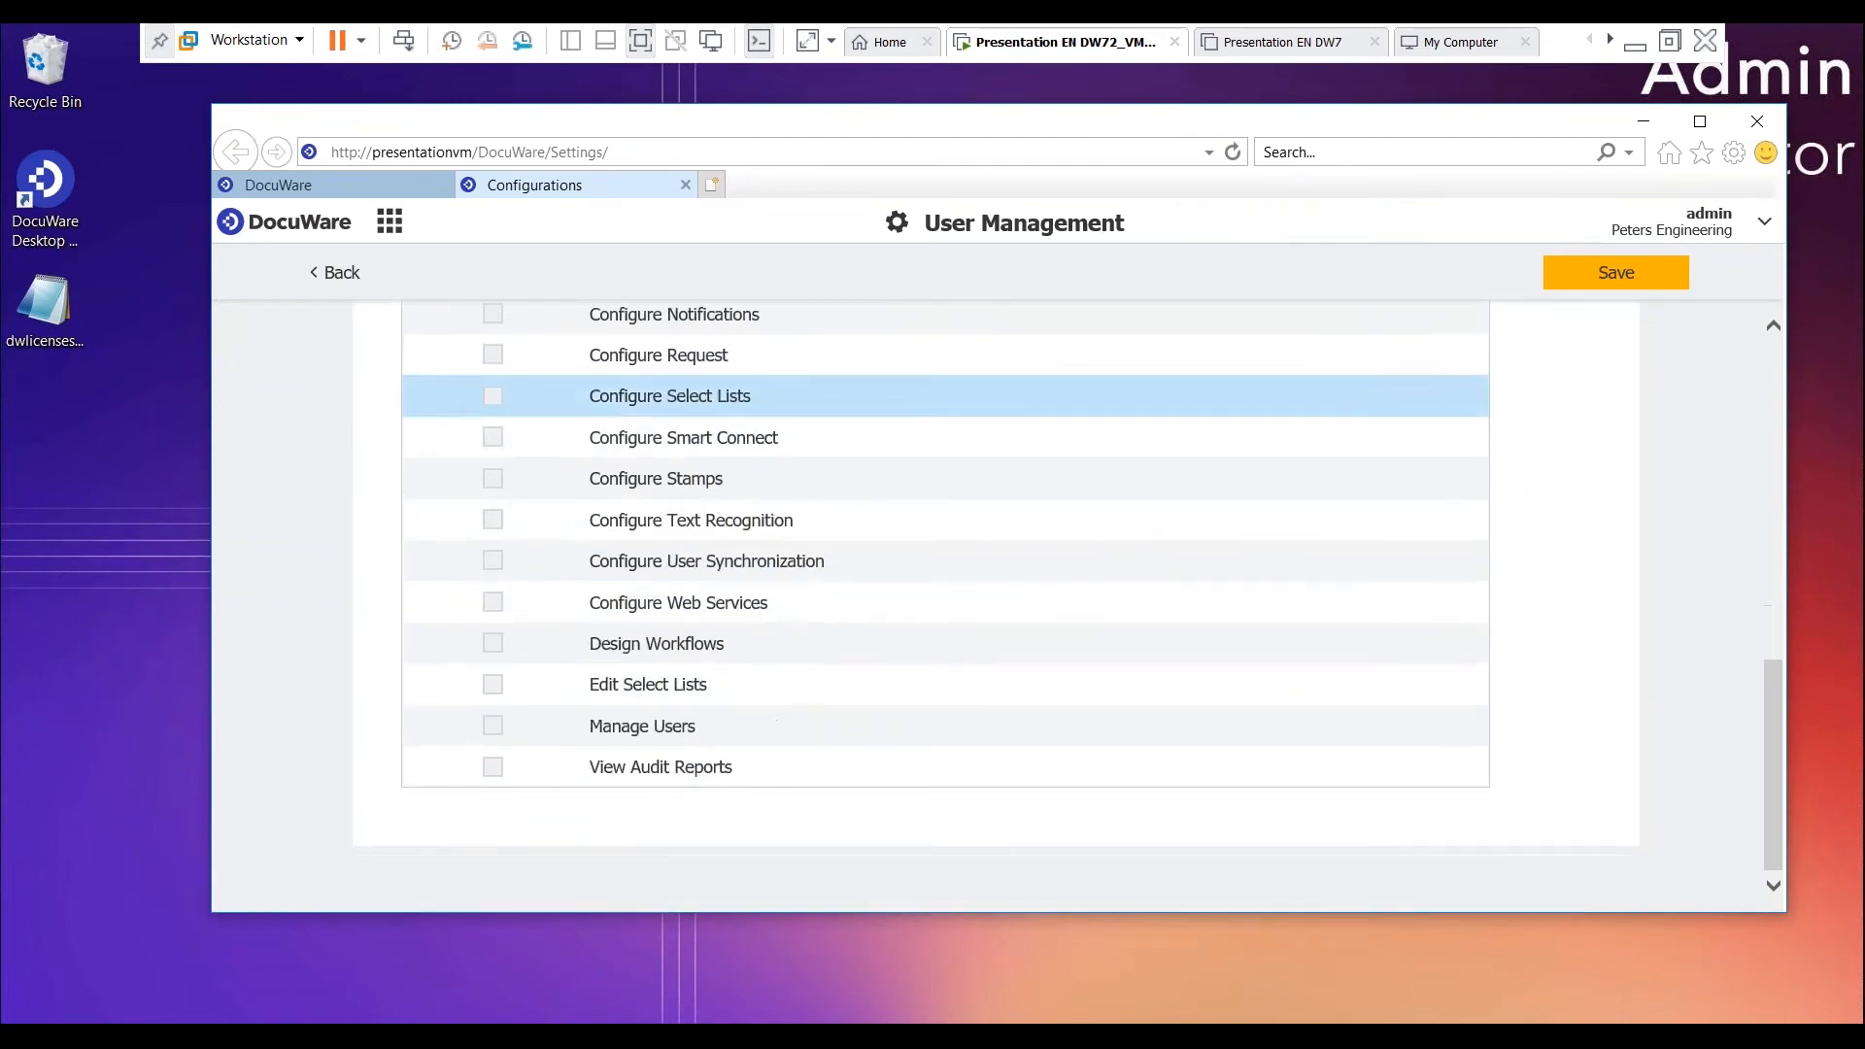
left_click(492, 726)
left_click(492, 644)
scroll(377, 670, "up", 10)
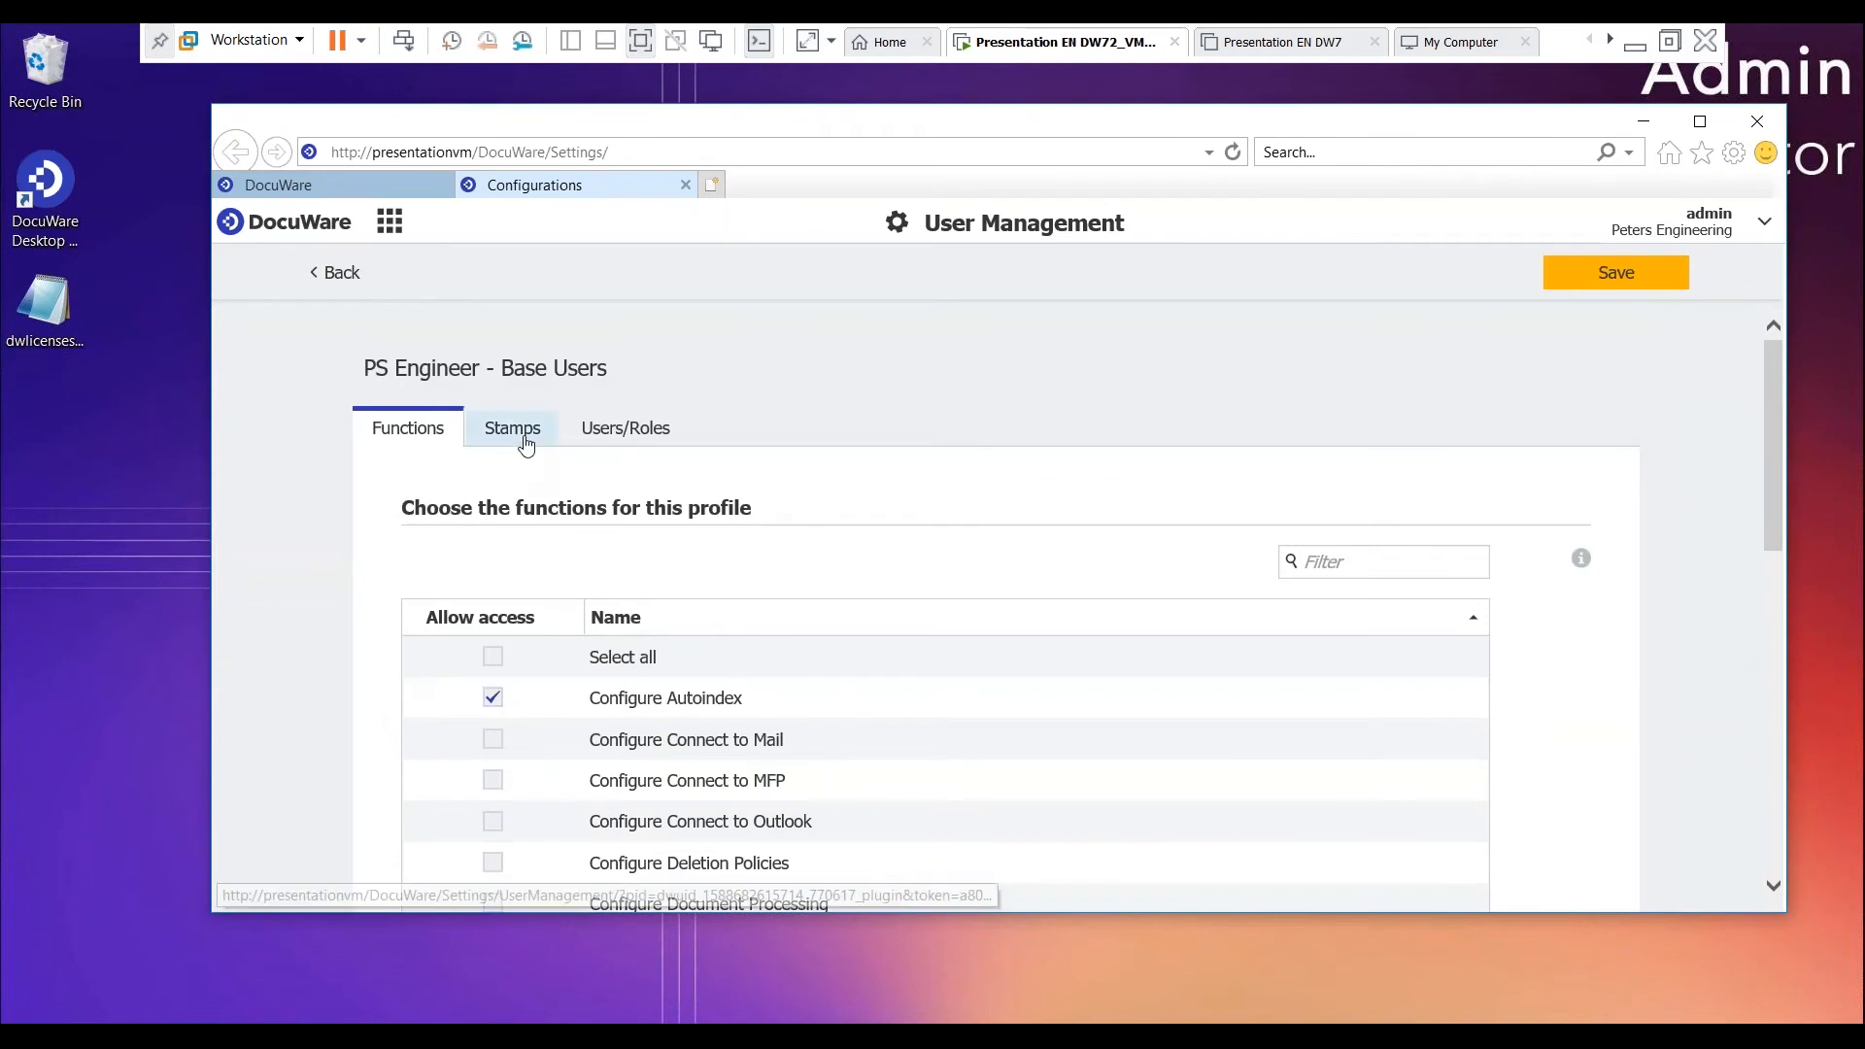
- Check the profile's available stamps, then assign the function profile to the "PS Engineer - Base Users" role and save it
left_click(512, 429)
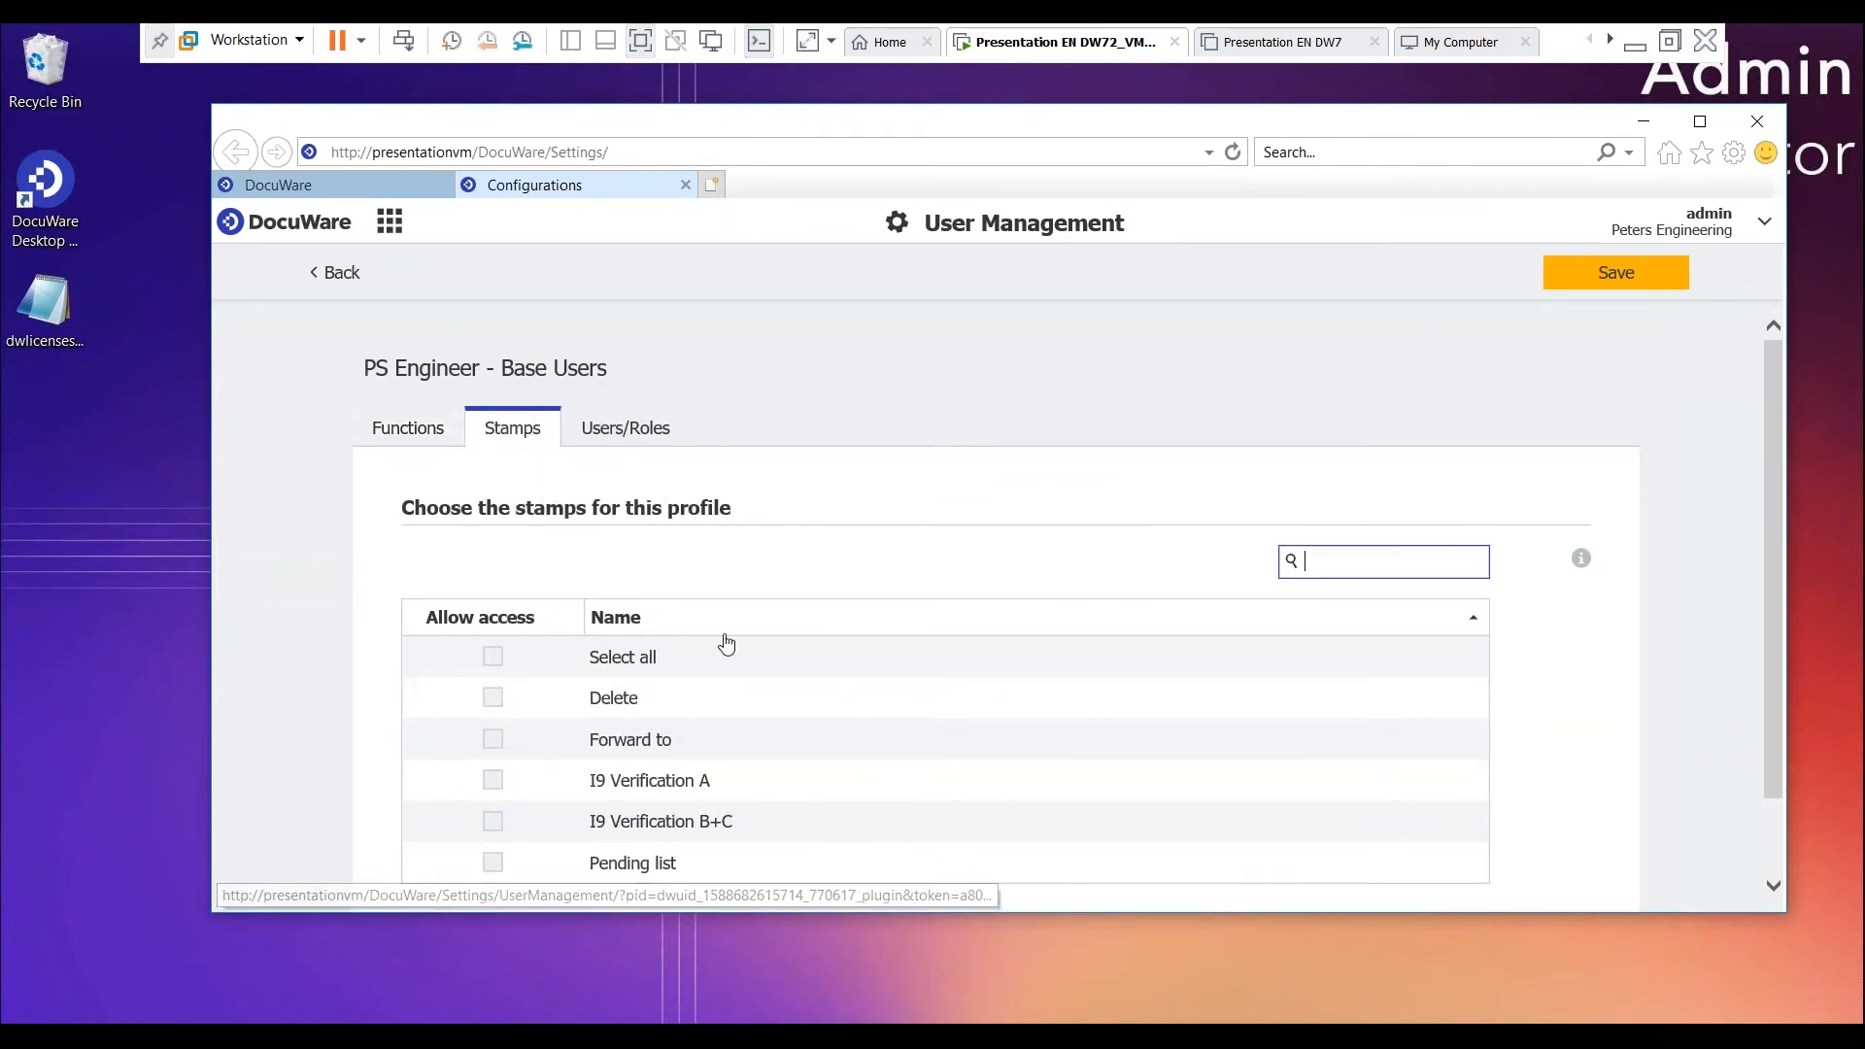
scroll(653, 700, "down", 1)
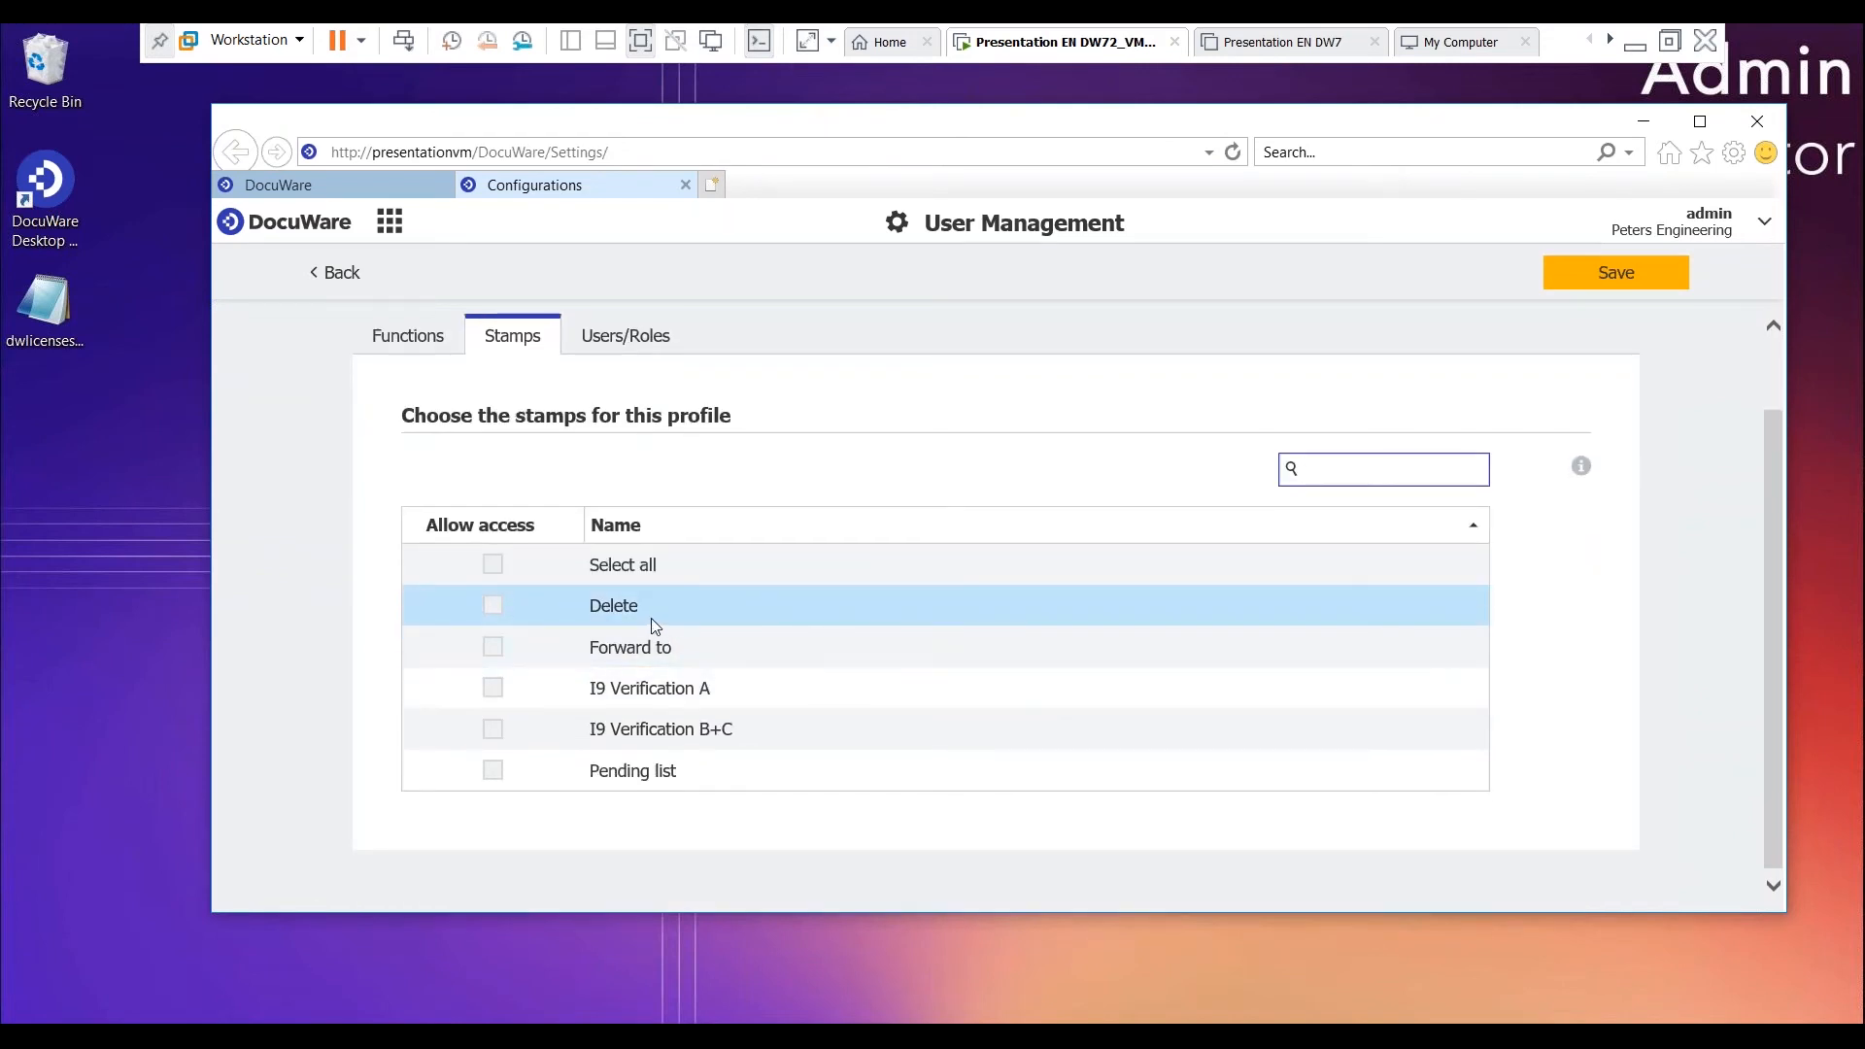
scroll(637, 621, "up", 1)
left_click(604, 434)
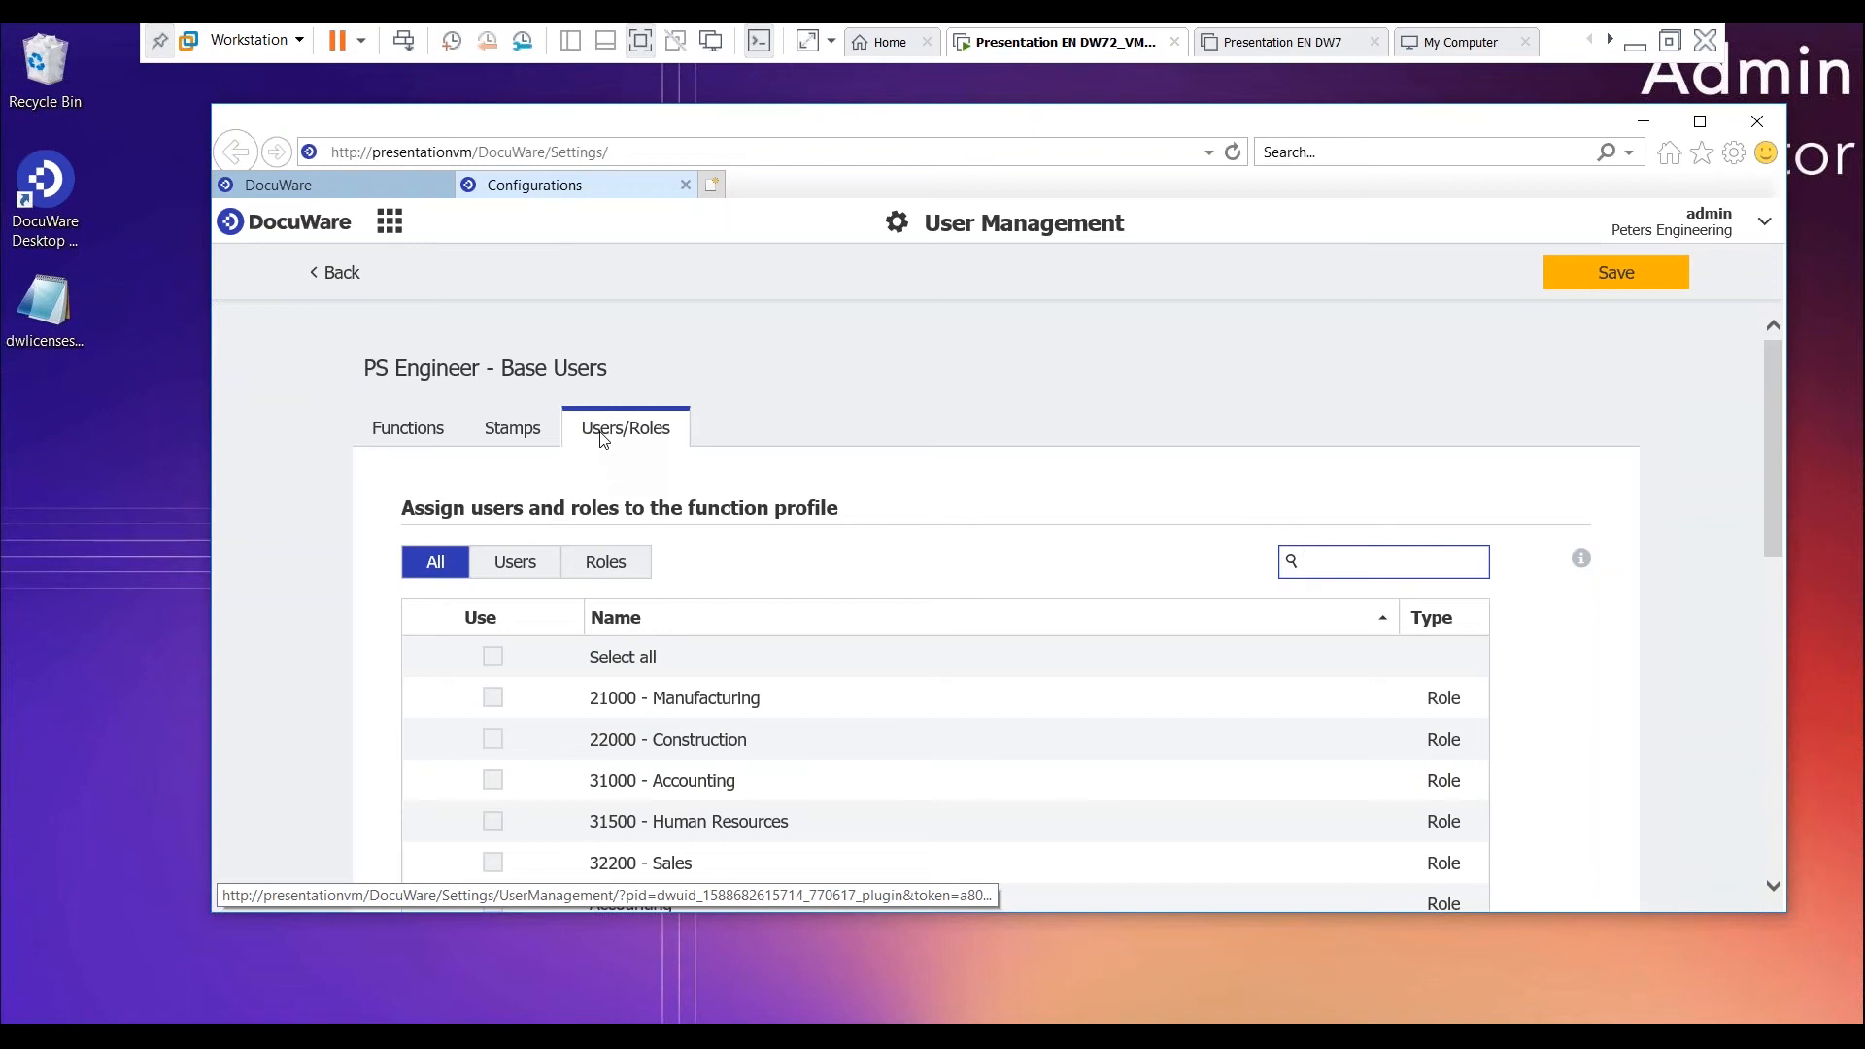
left_click(614, 563)
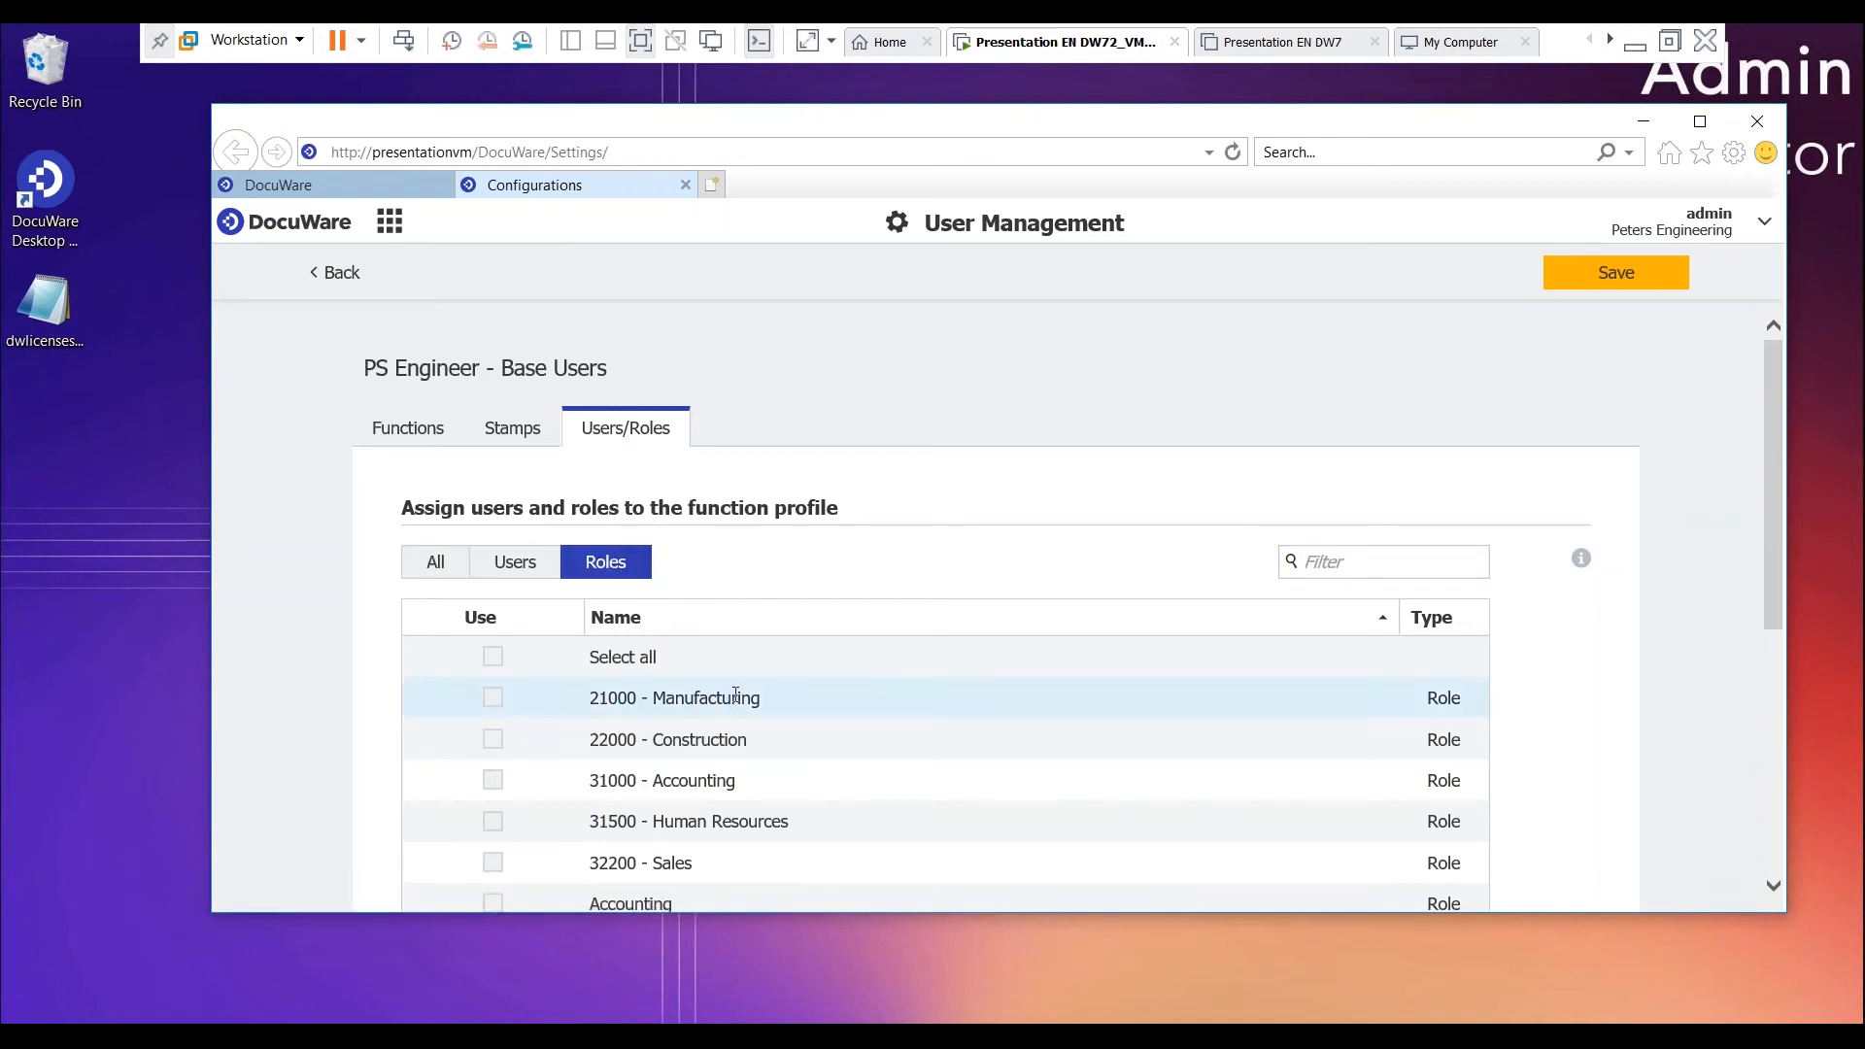
scroll(730, 693, "down", 5)
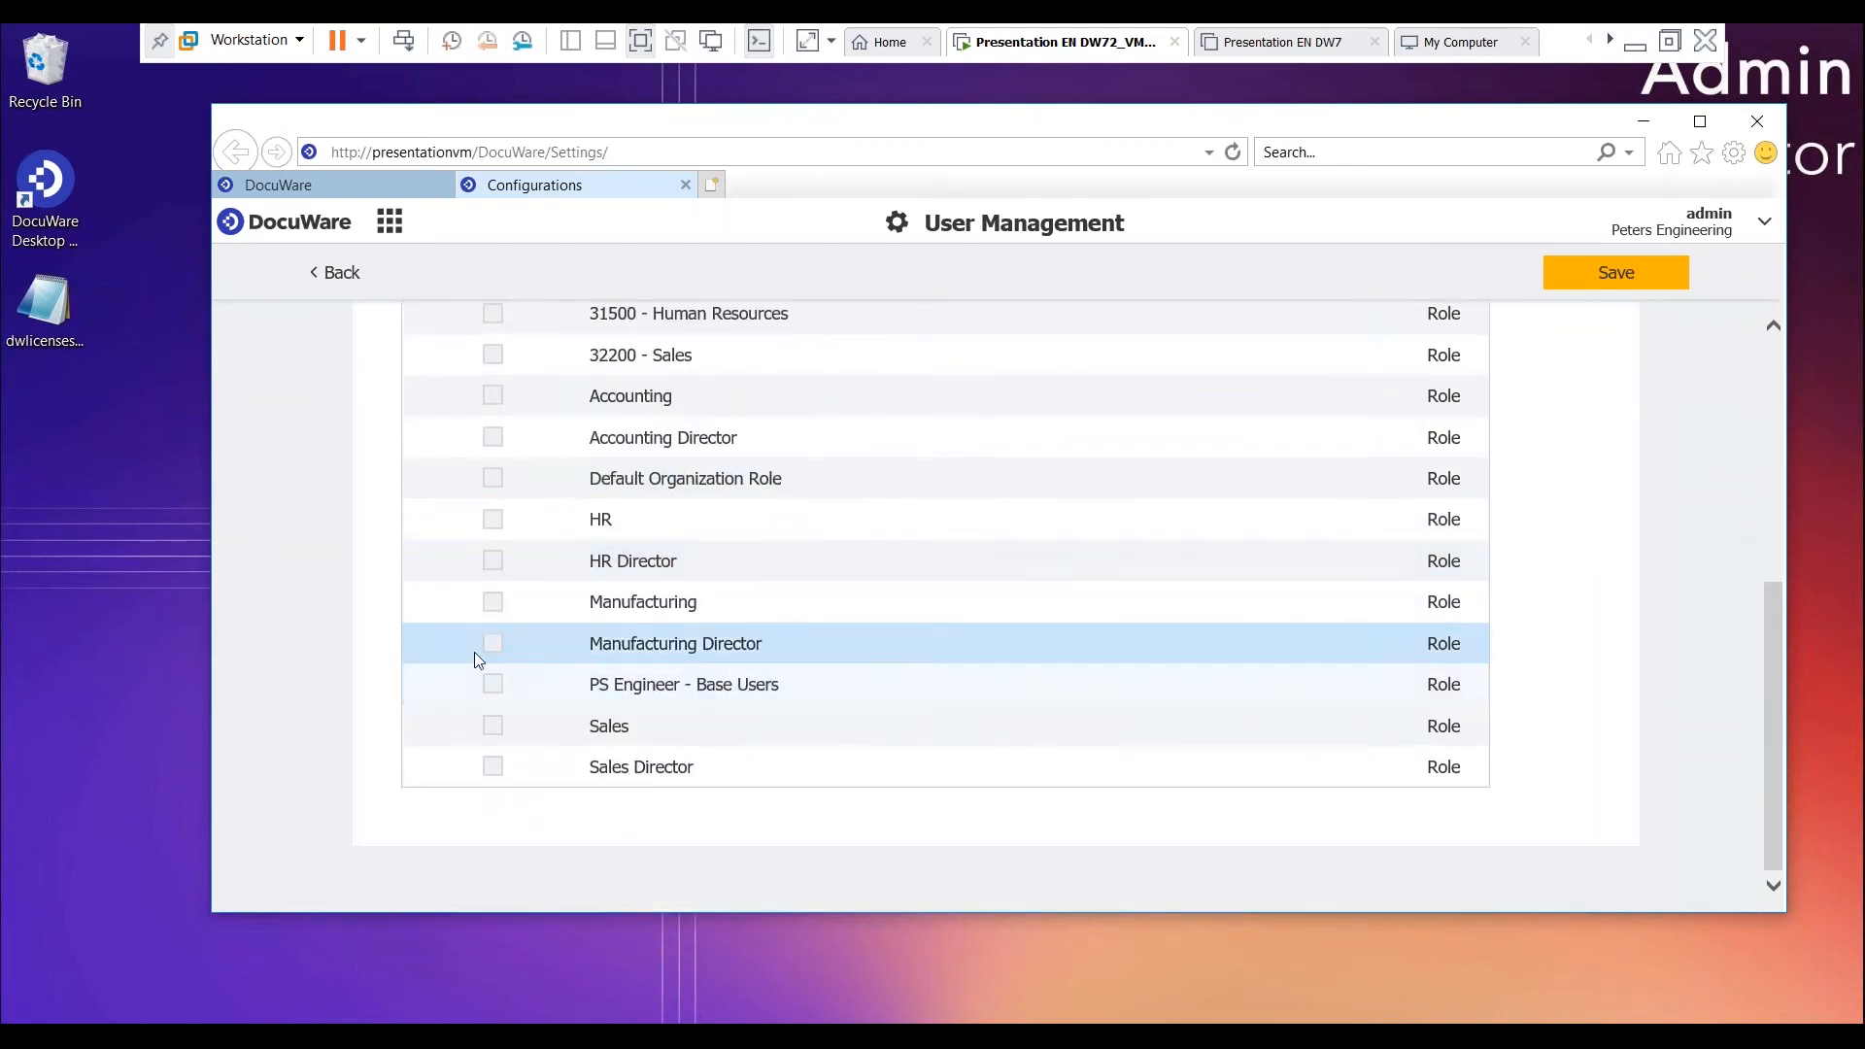
left_click(493, 686)
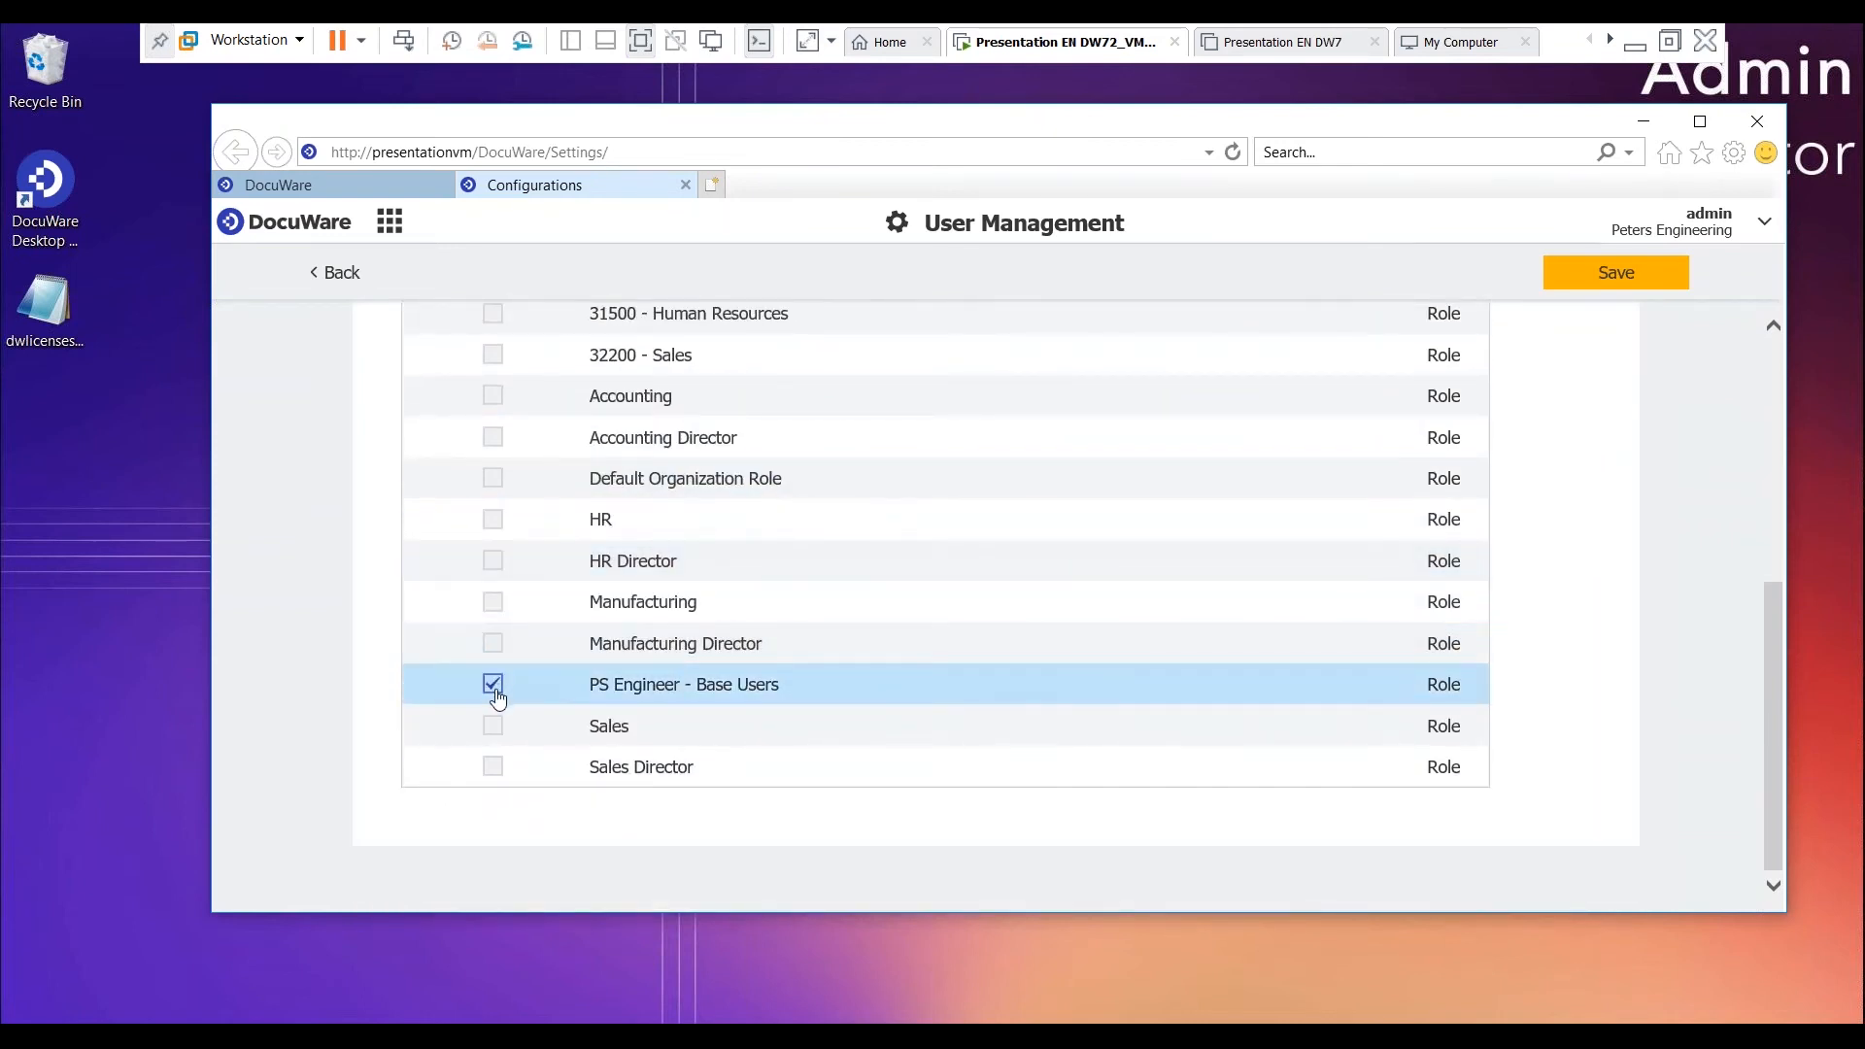
scroll(1423, 400, "up", 5)
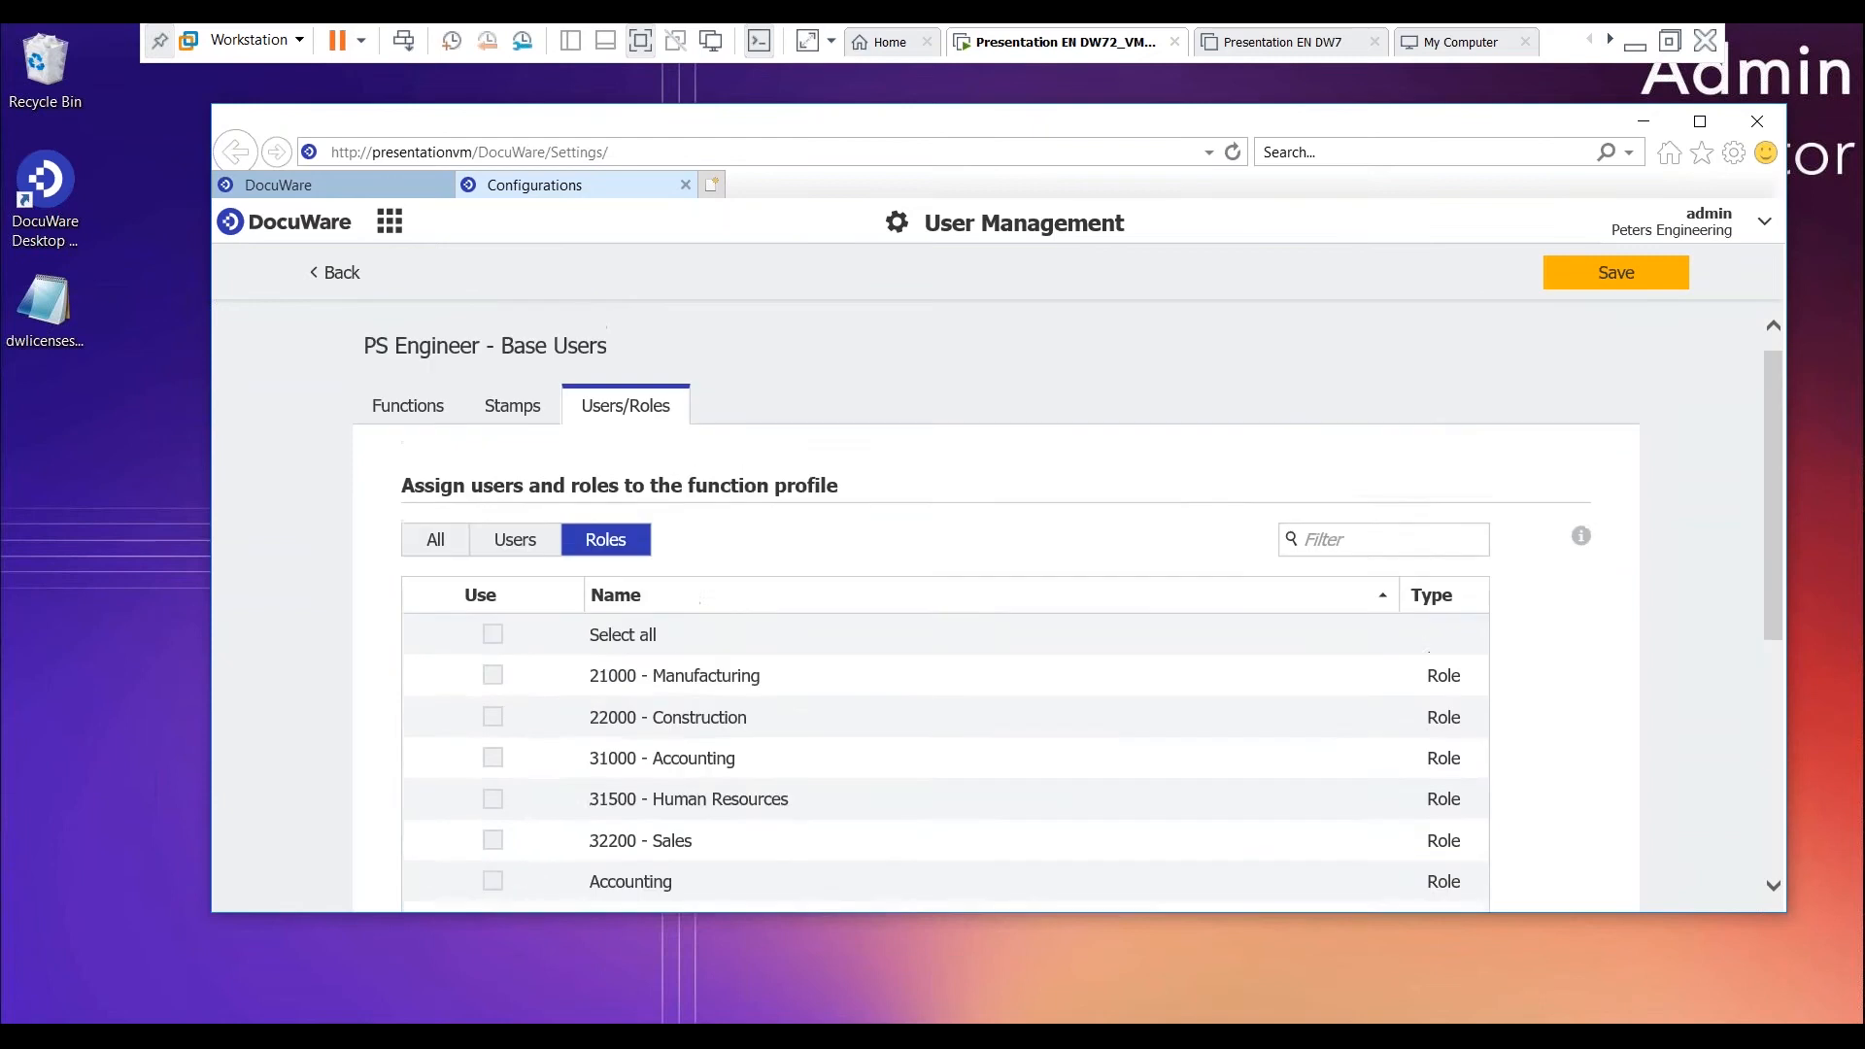
left_click(1645, 277)
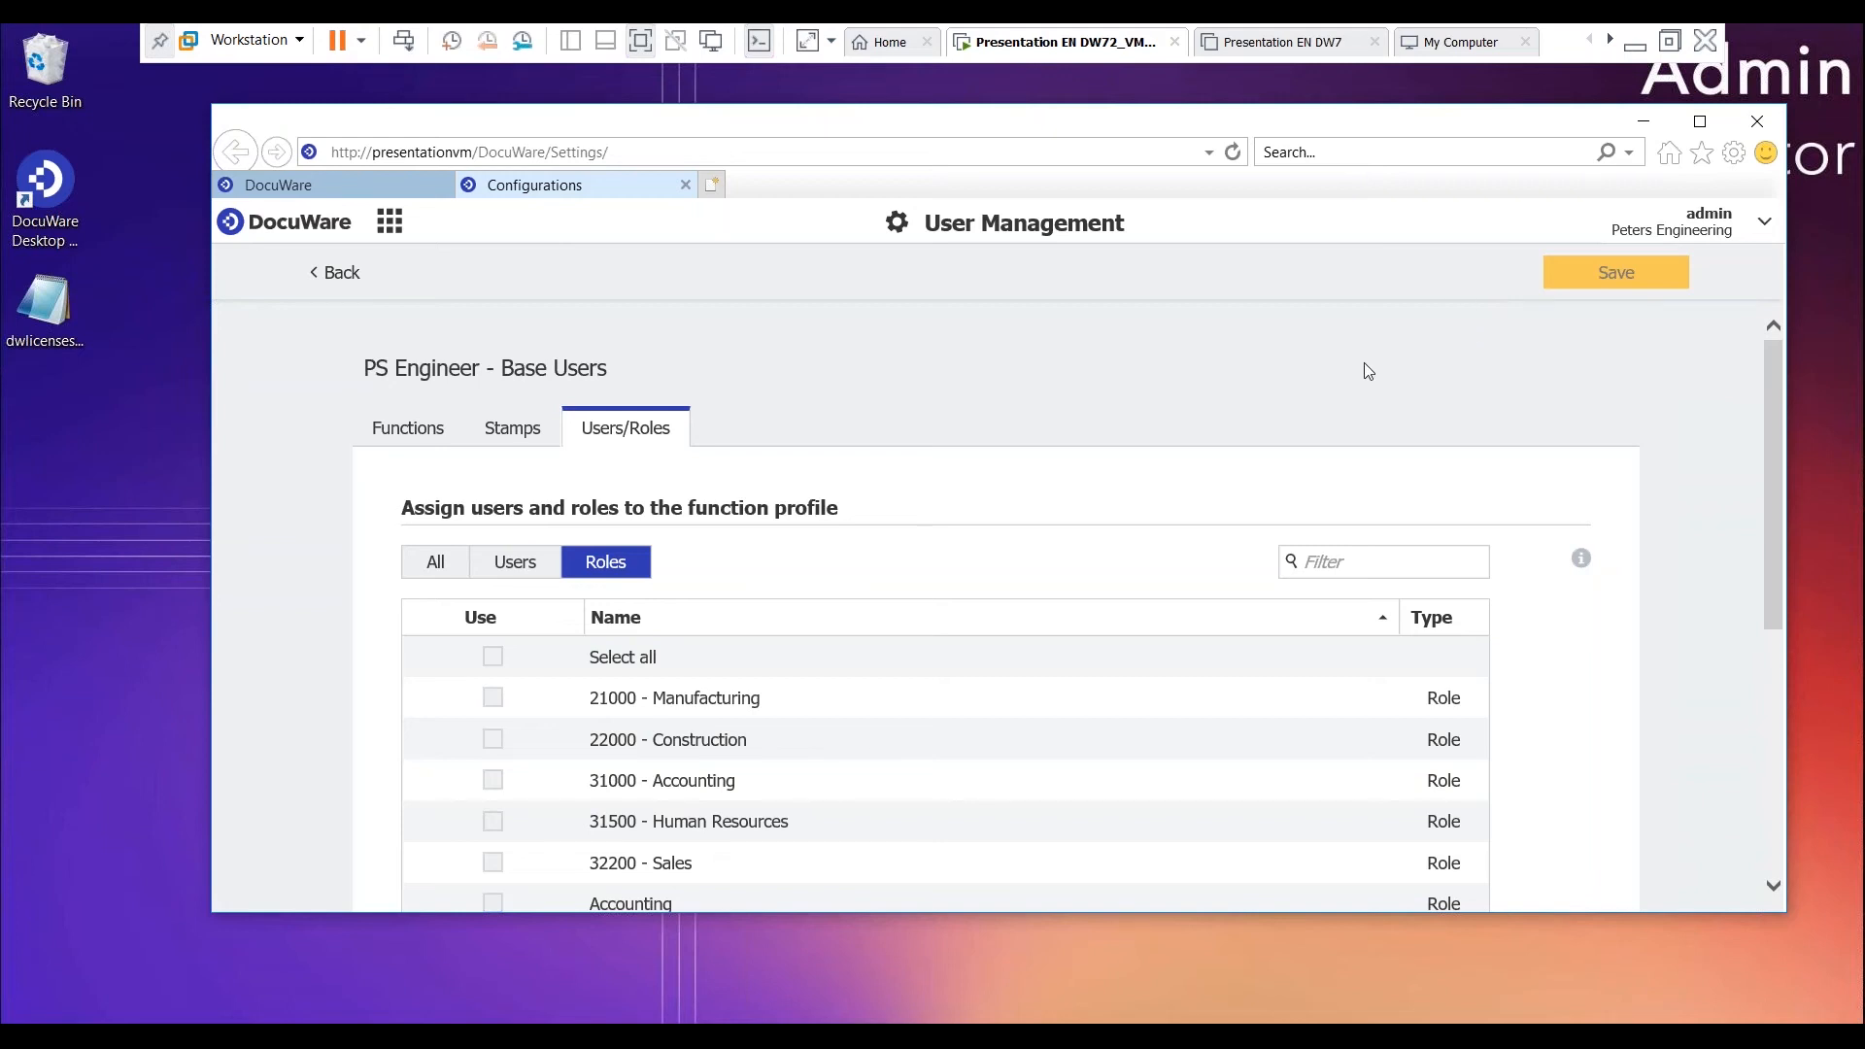
- Close all browser tabs and log in to DocuWare Administration as admin for Peters Engineering, entering the DocuWare password
left_click(1757, 120)
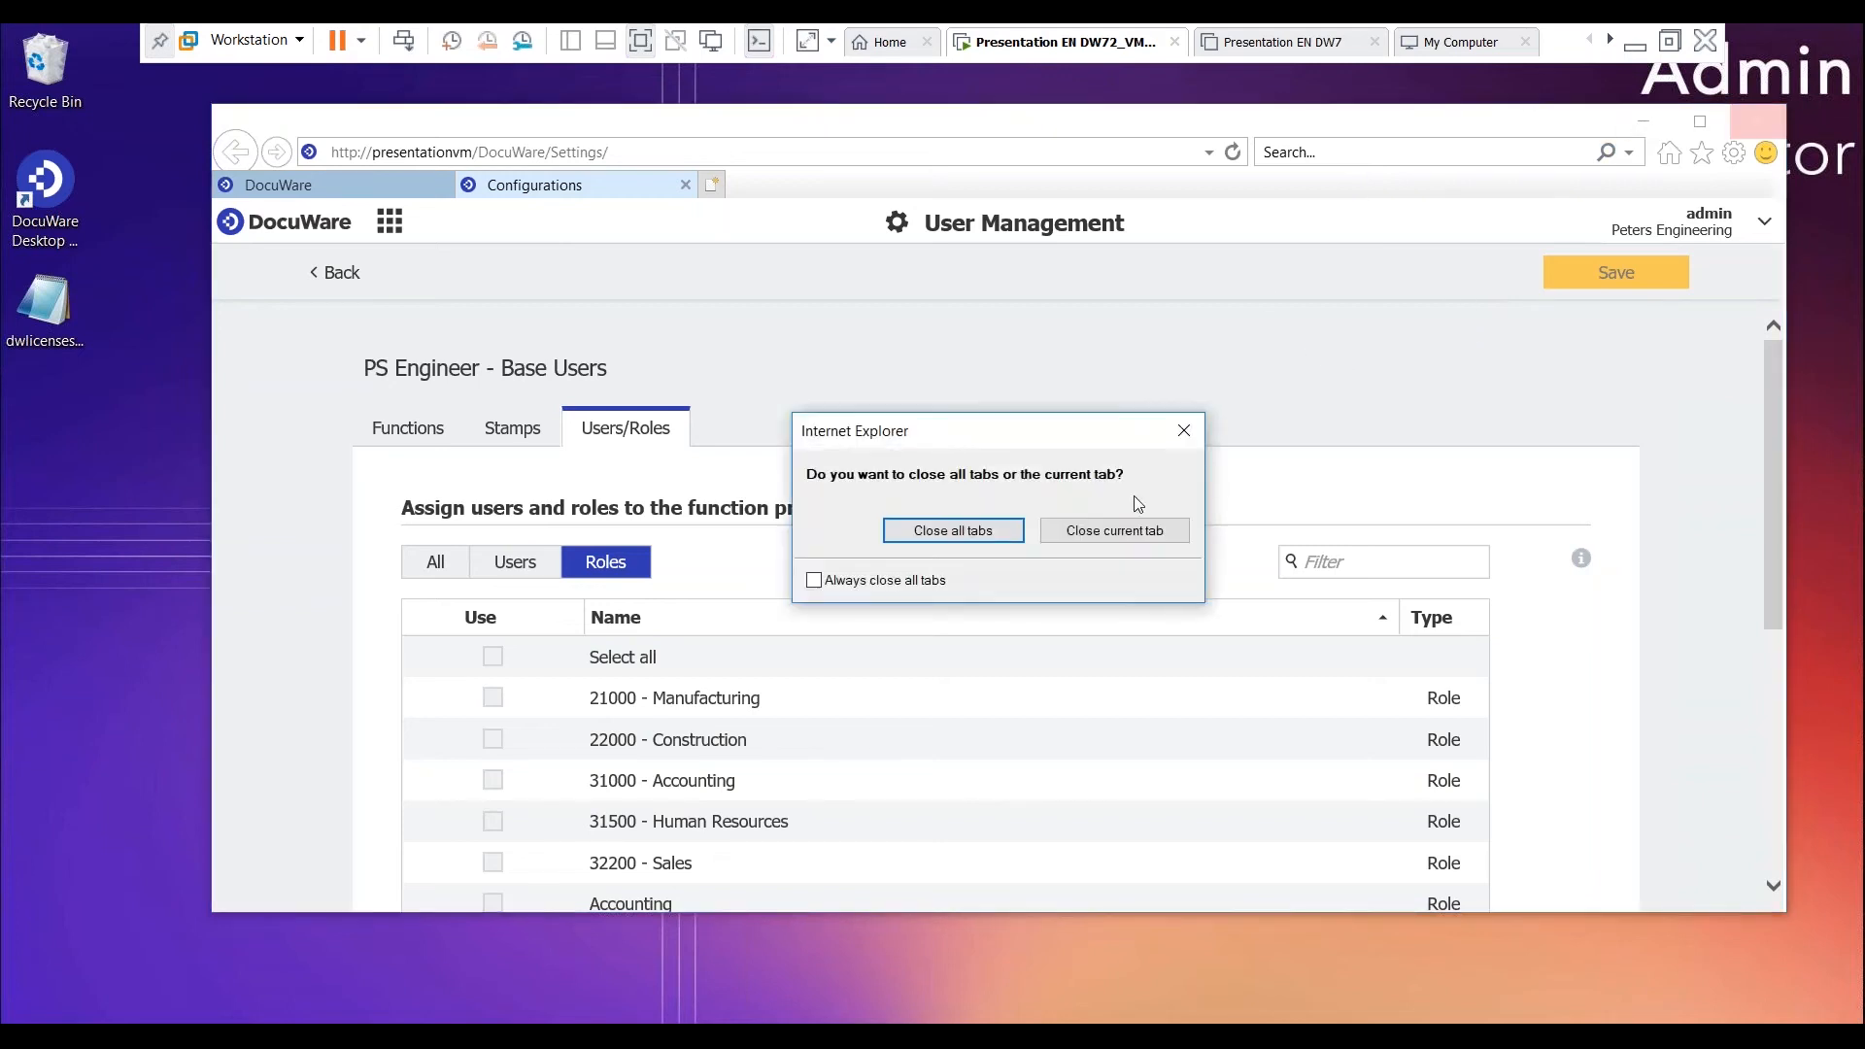
left_click(989, 533)
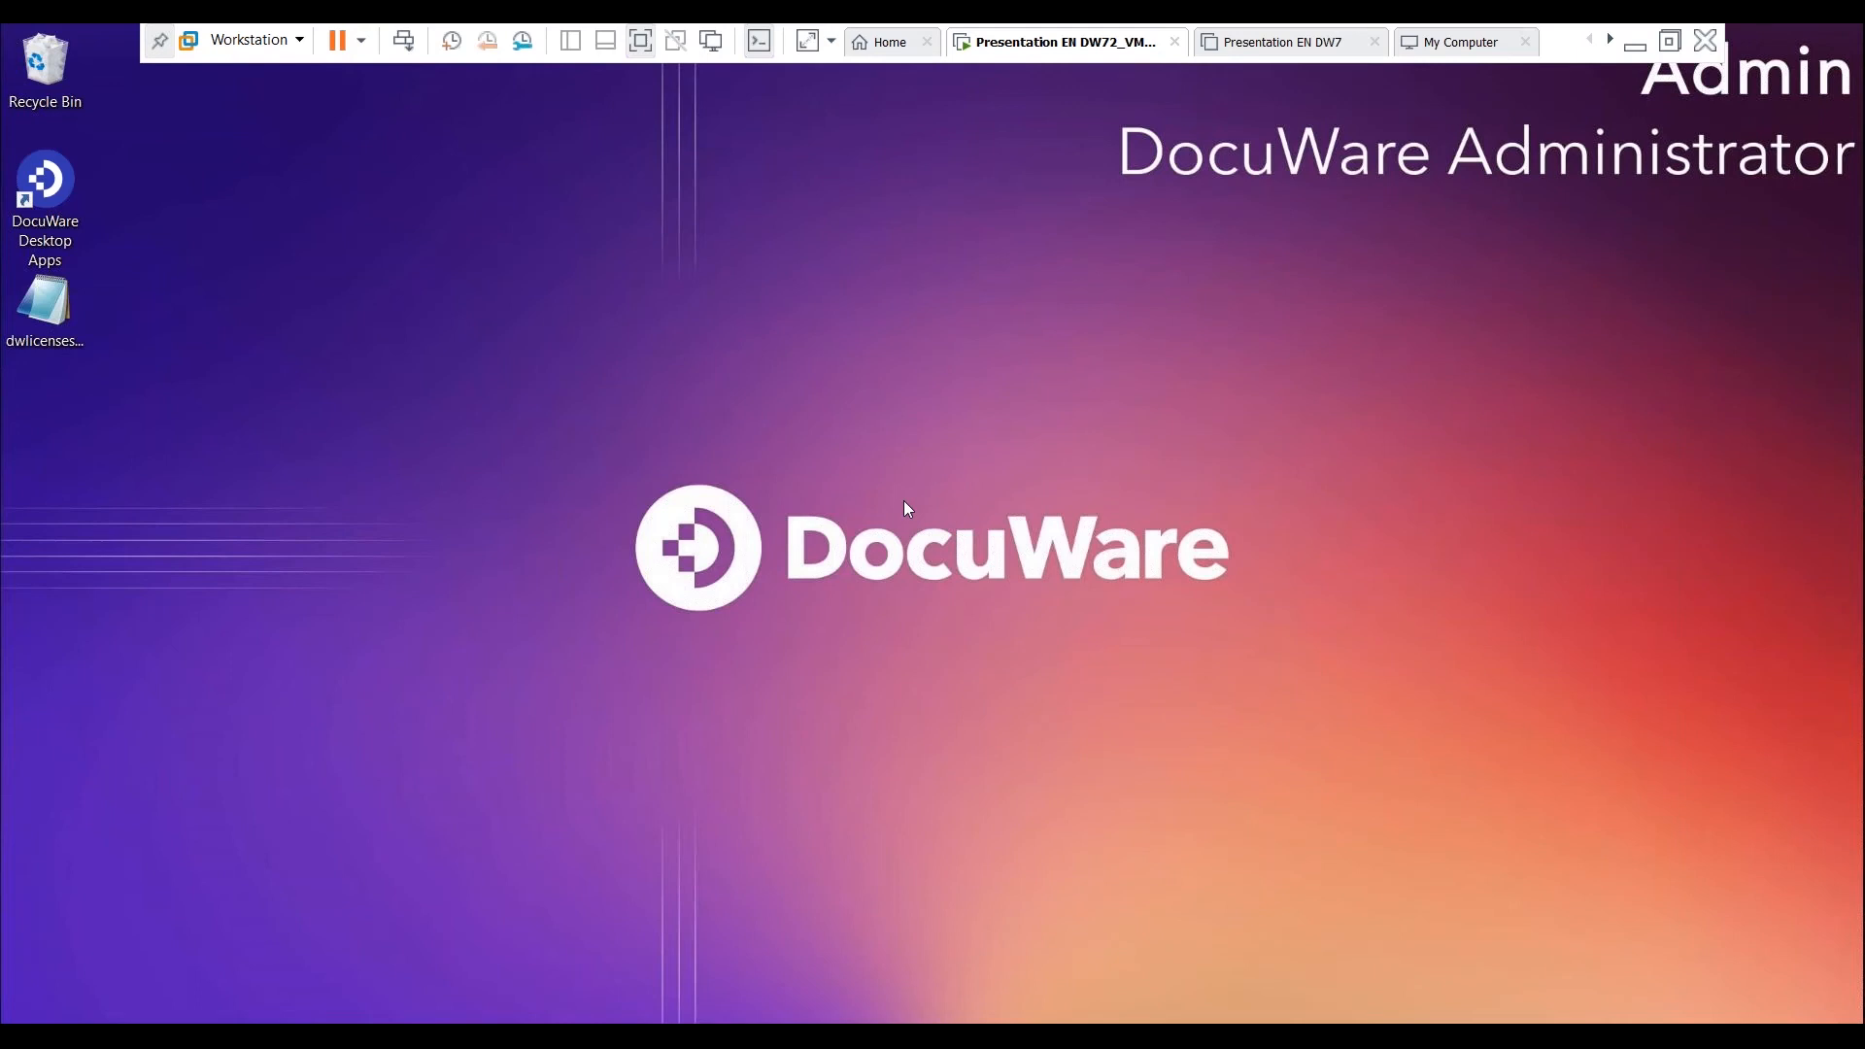
key("super")
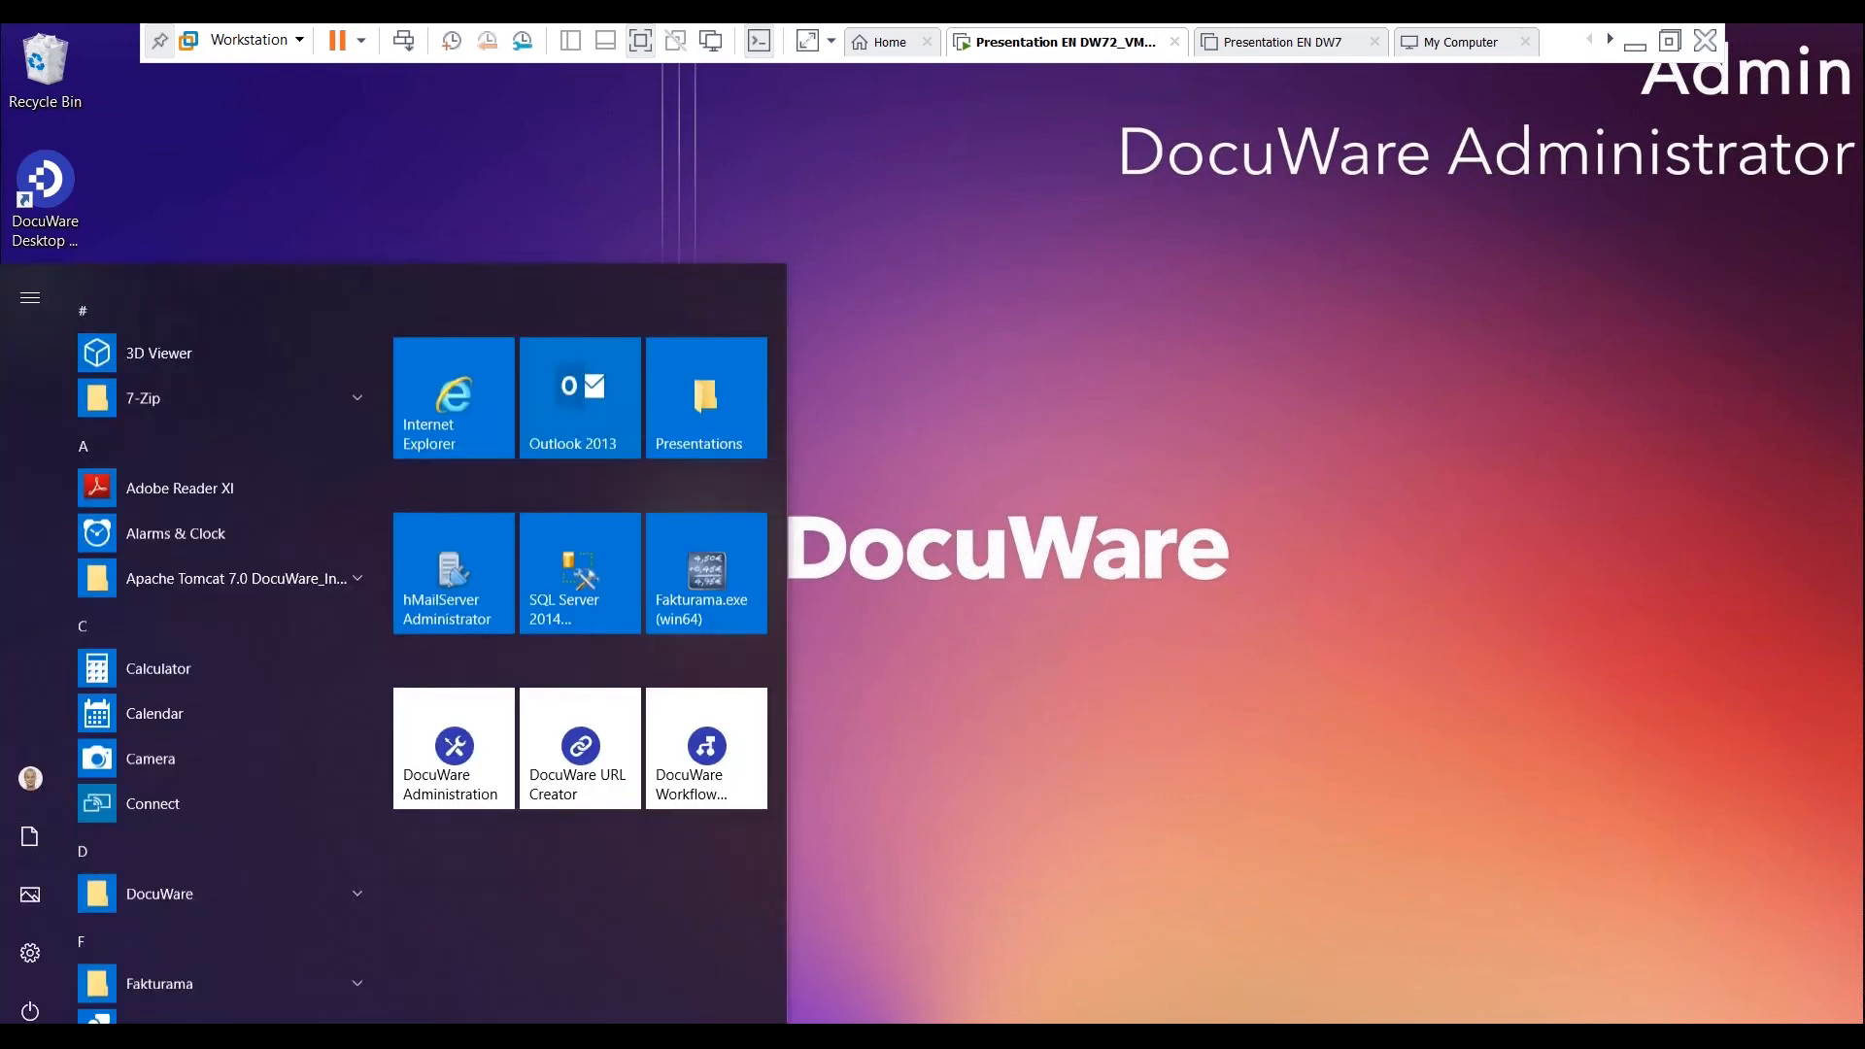
type("docuware")
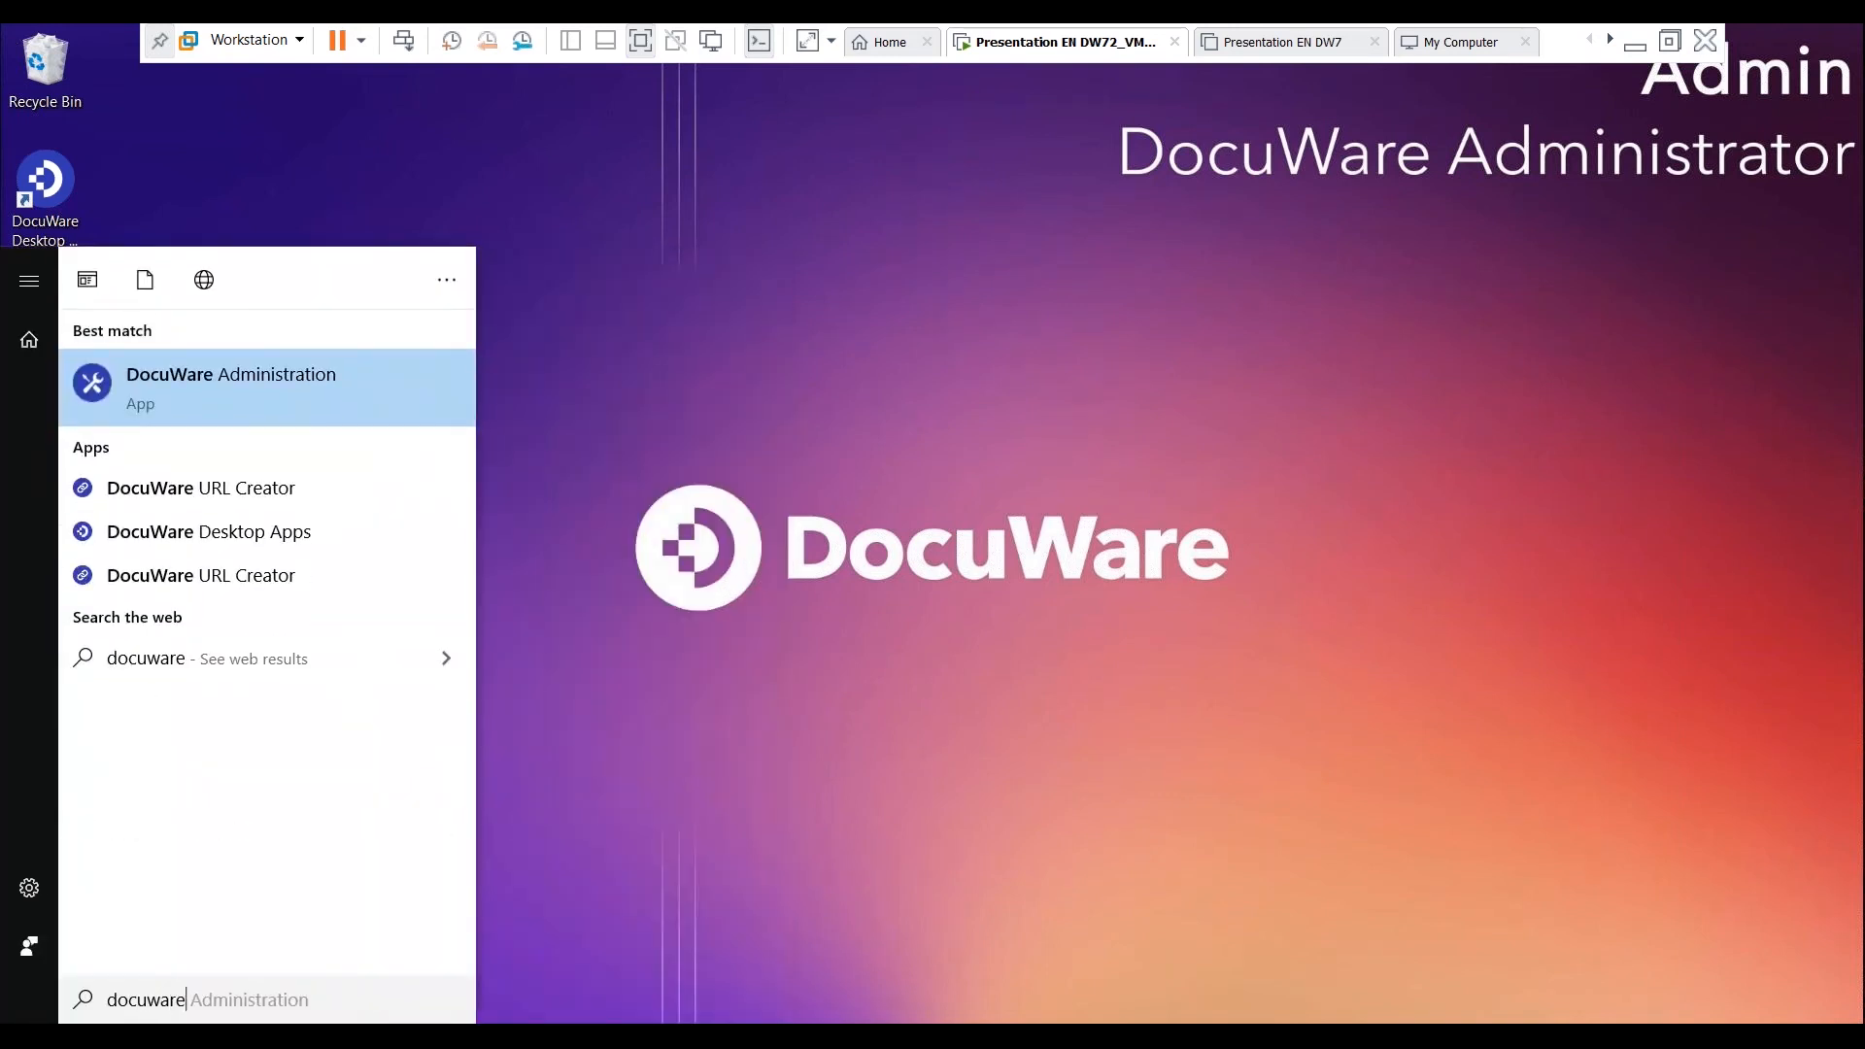
key("Return")
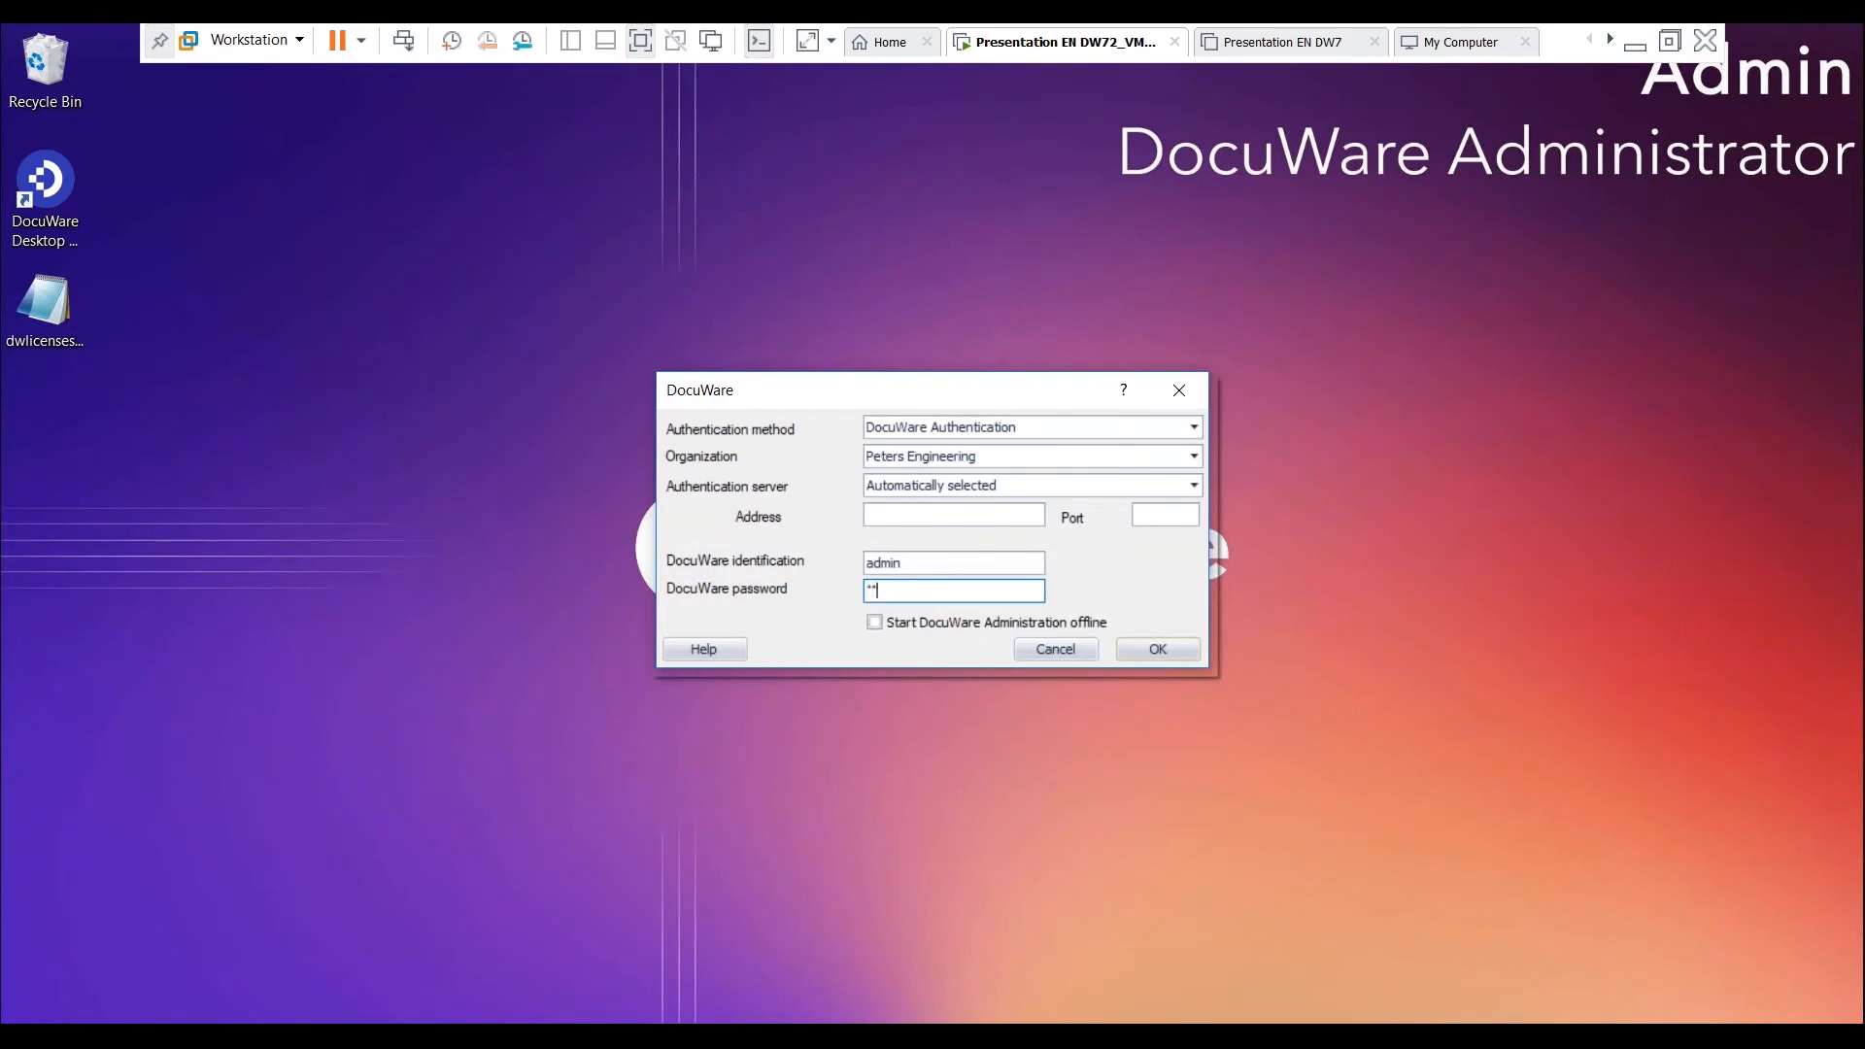
key("Return")
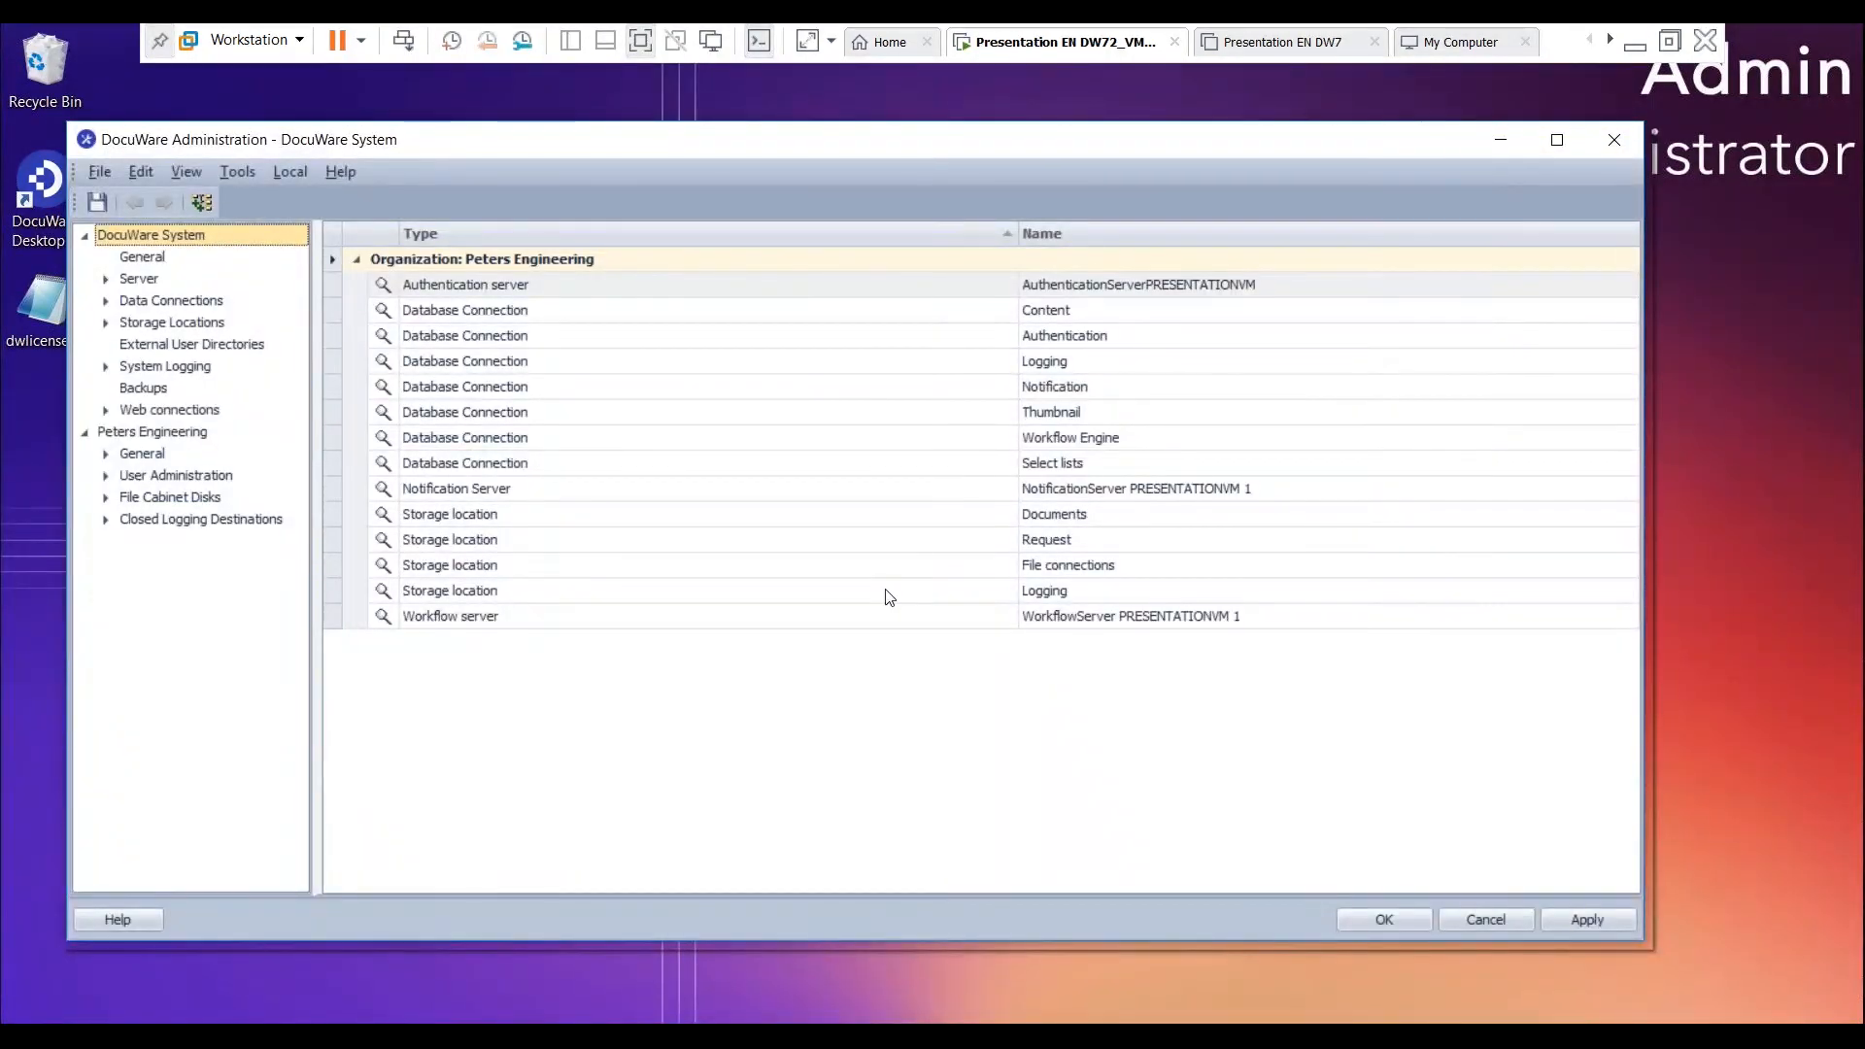
- Open the user rights overview of the newly created user in the User Administration of Peters Engineering
double_click(121, 478)
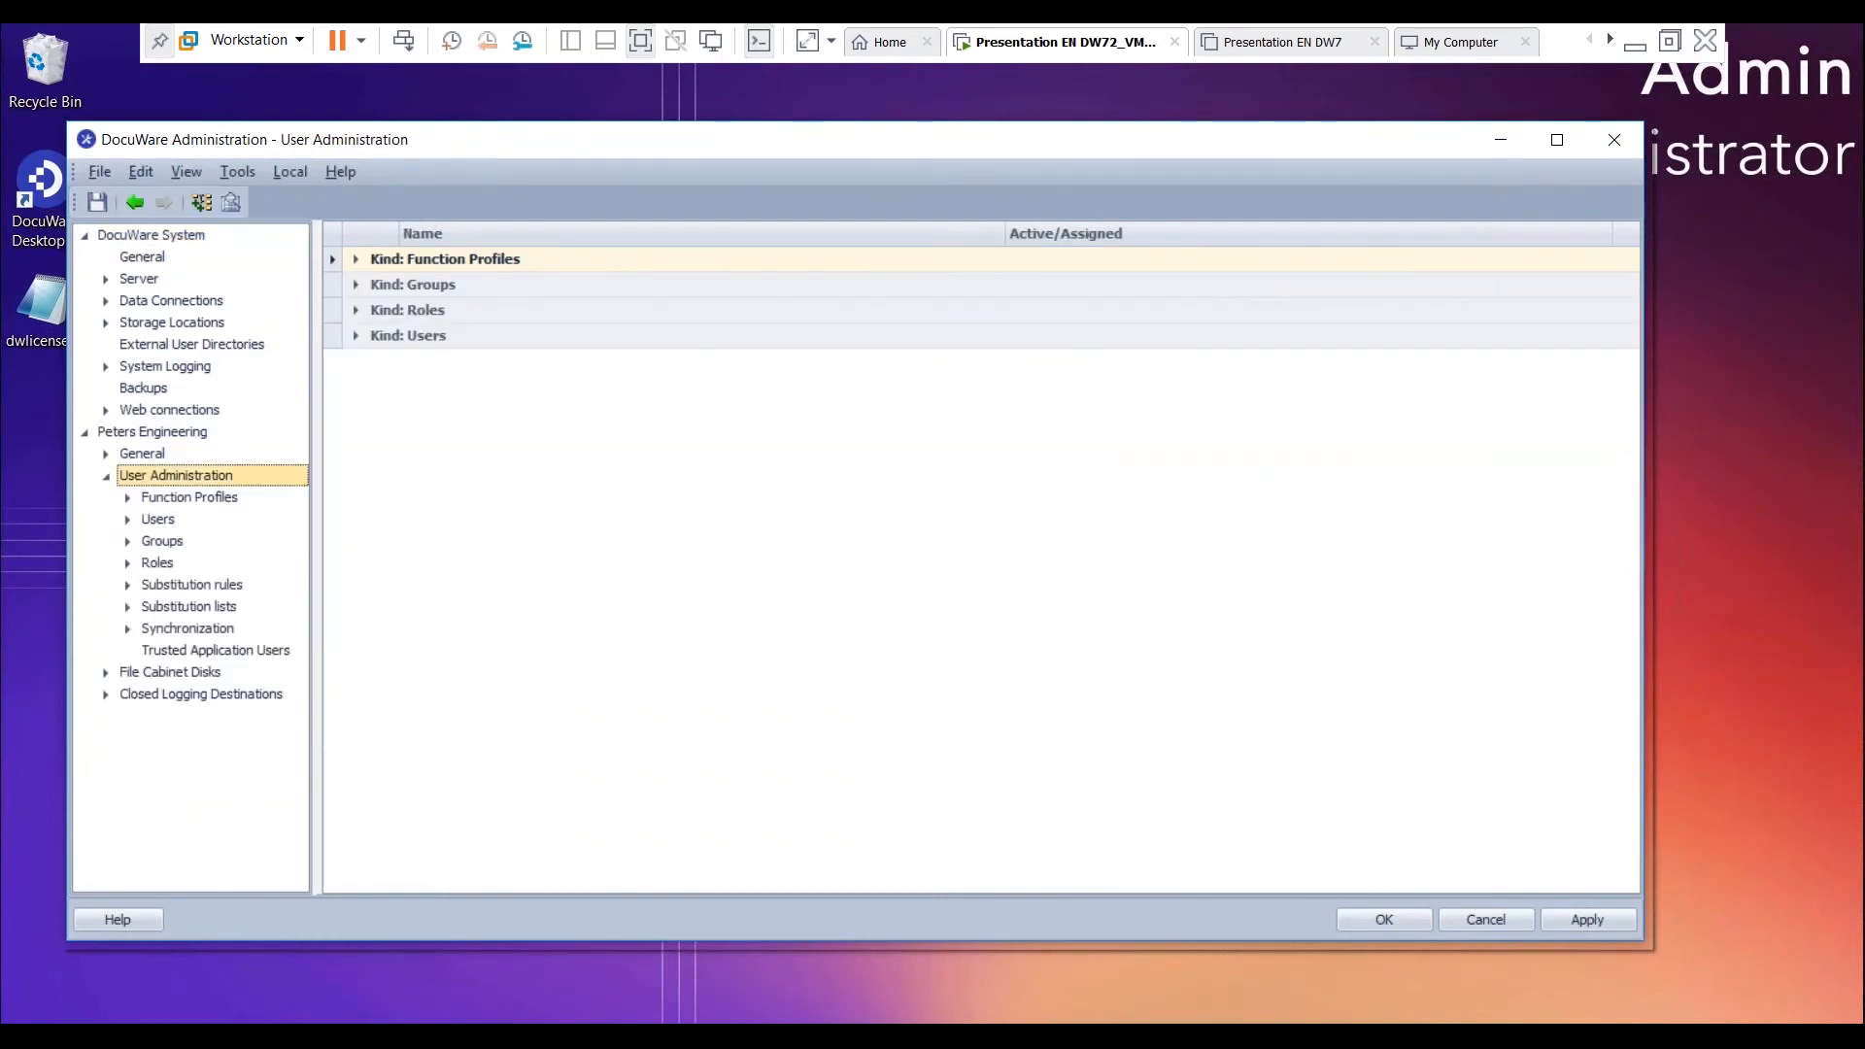
left_click(126, 522)
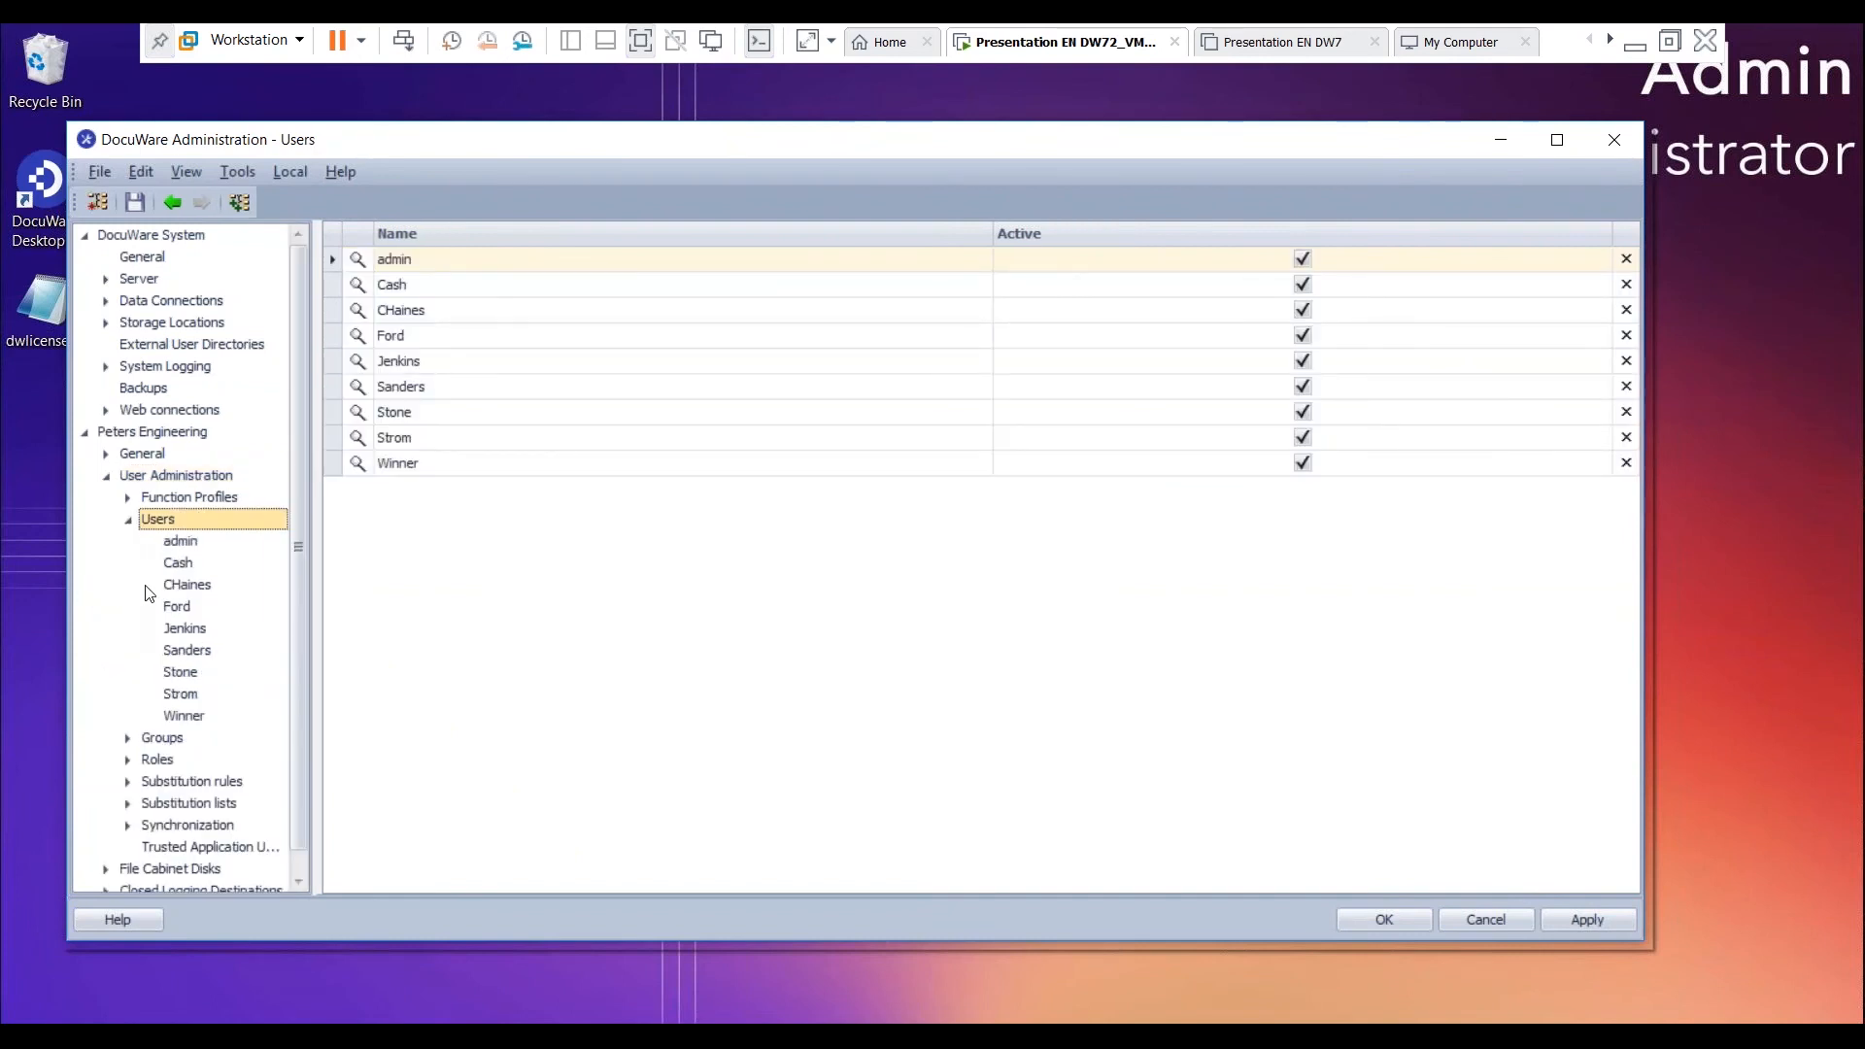
left_click(185, 584)
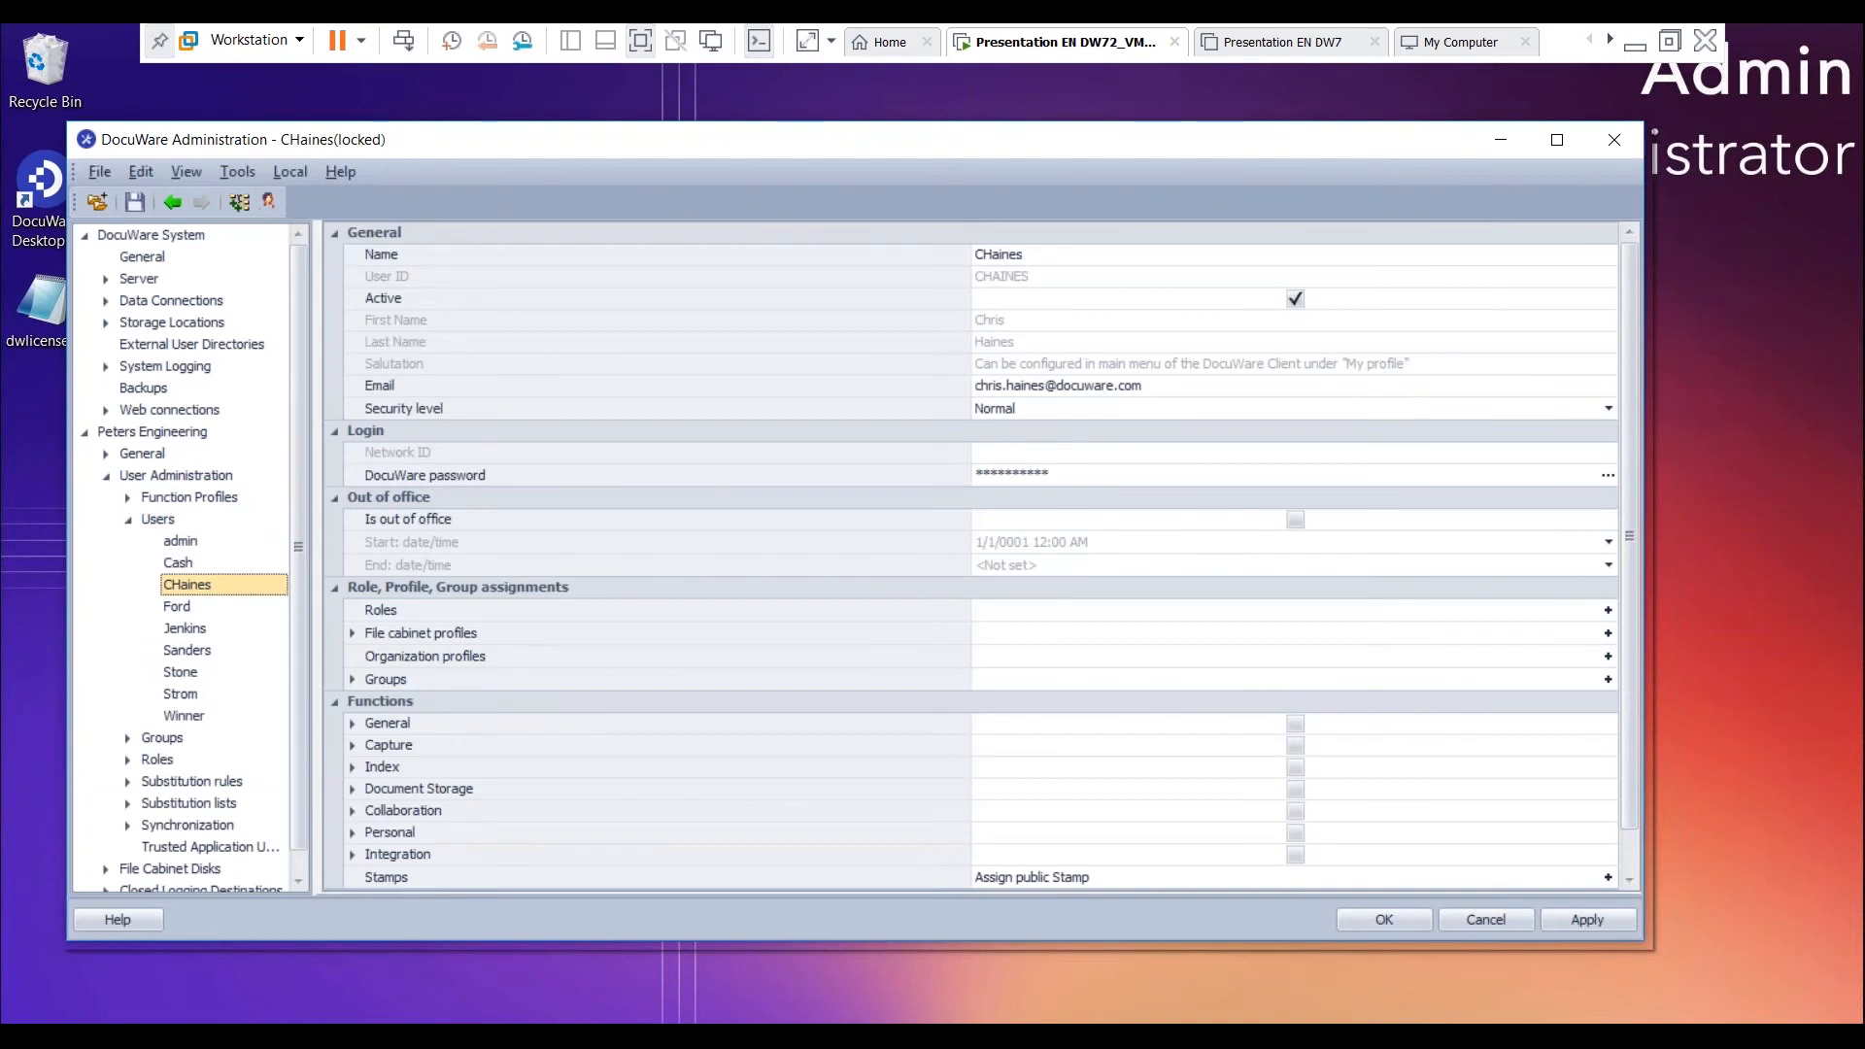
right_click(192, 584)
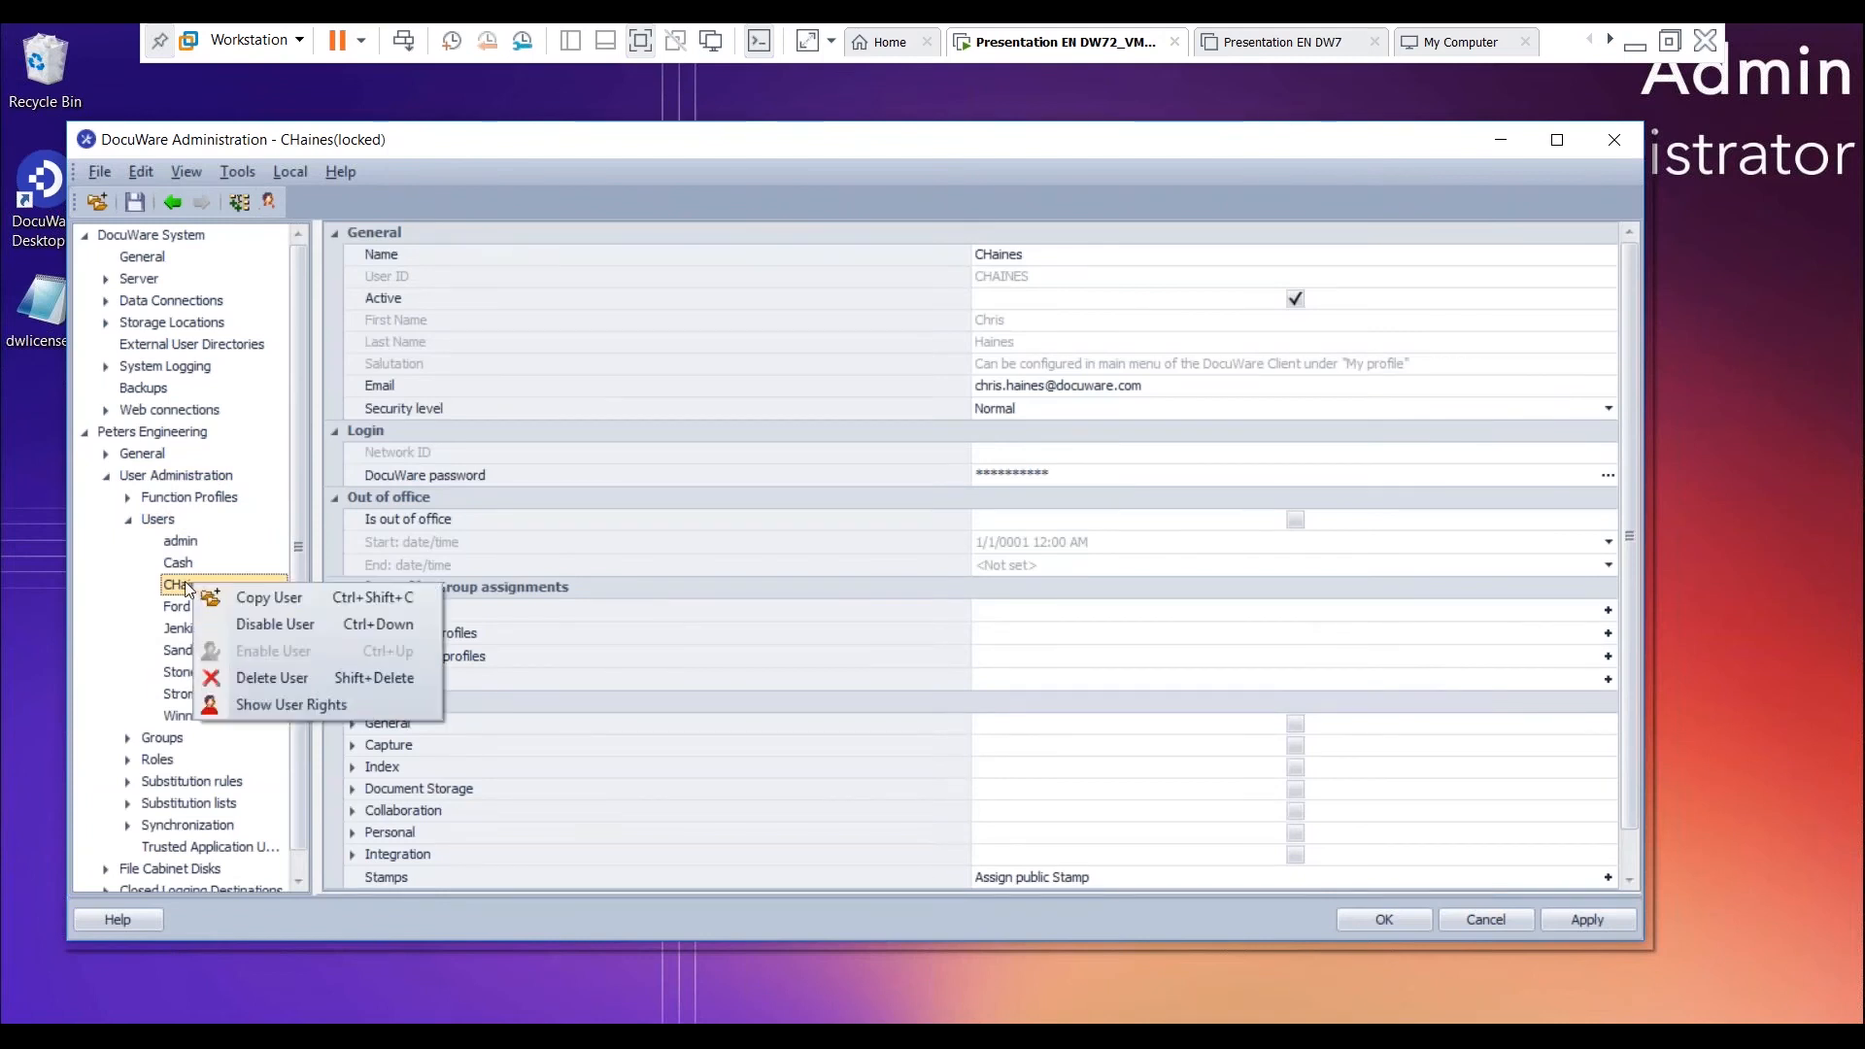
left_click(258, 702)
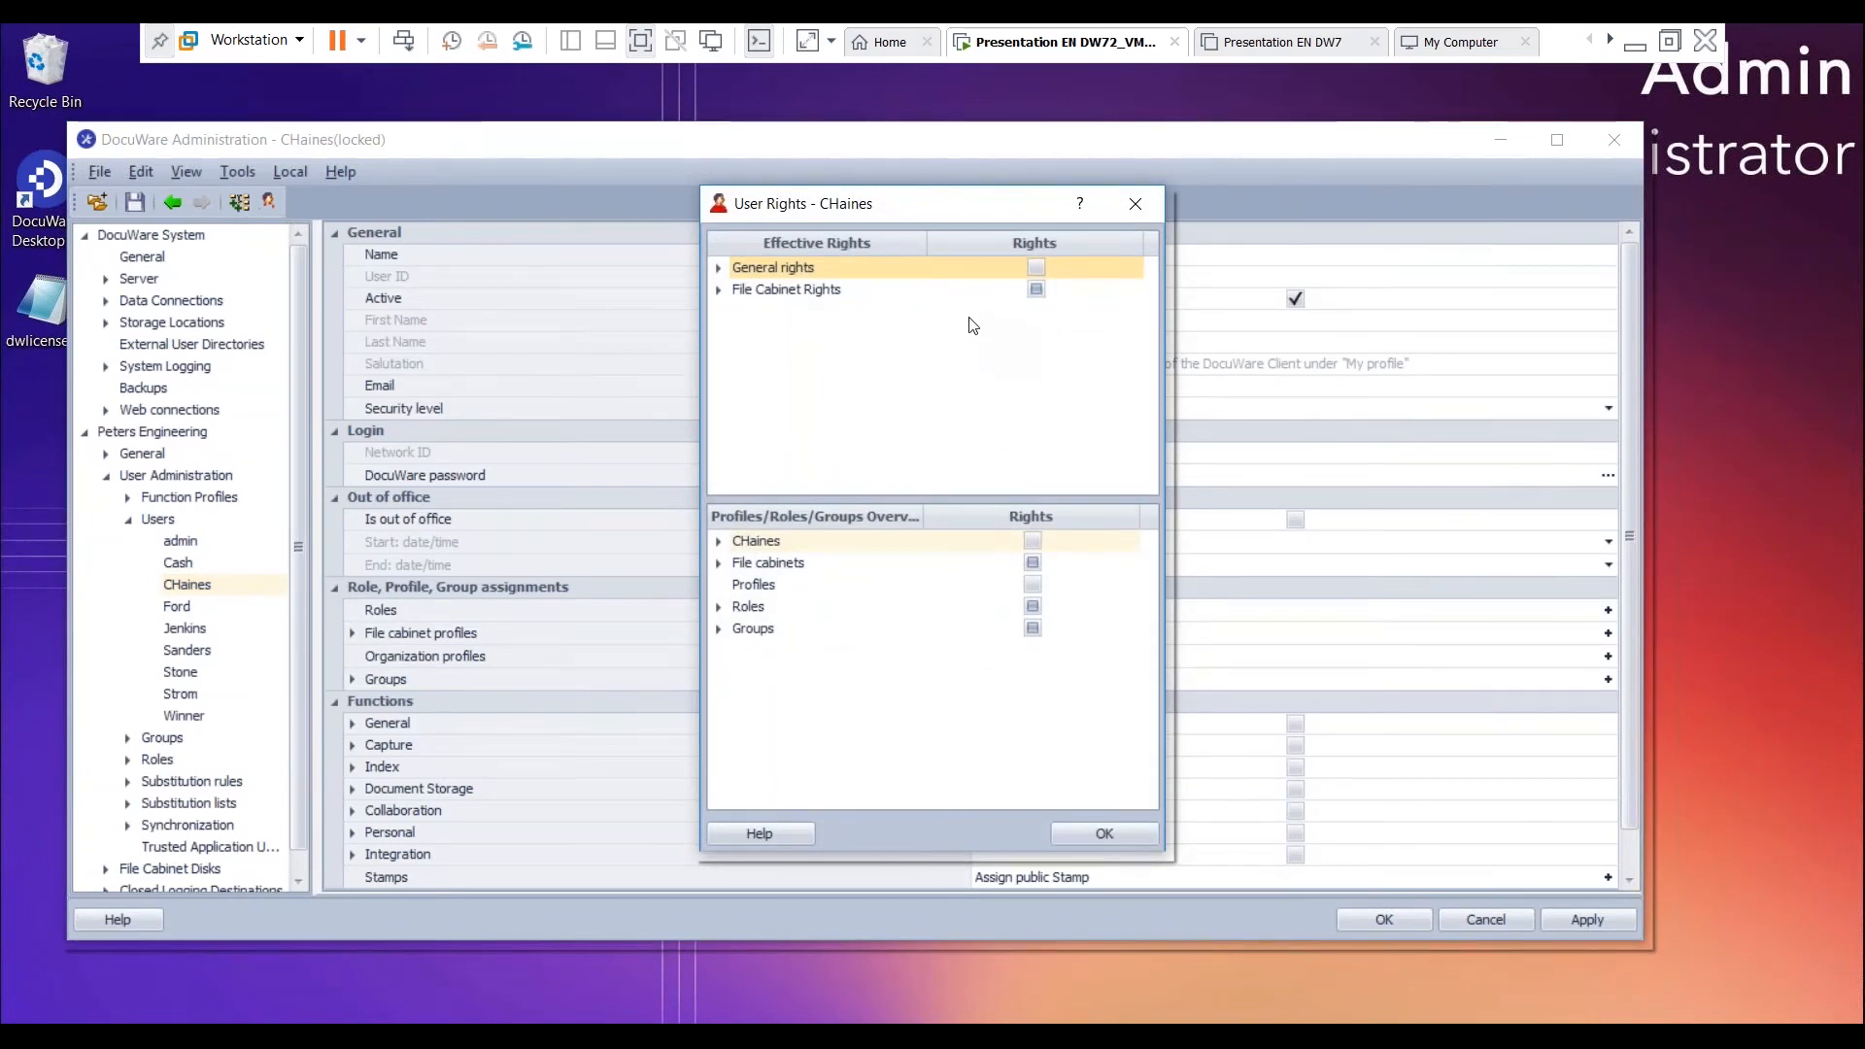
- Examine the user's effective file cabinet rights for the Document Pool, including its search dialogs and general rights
left_click(719, 290)
left_click(821, 315)
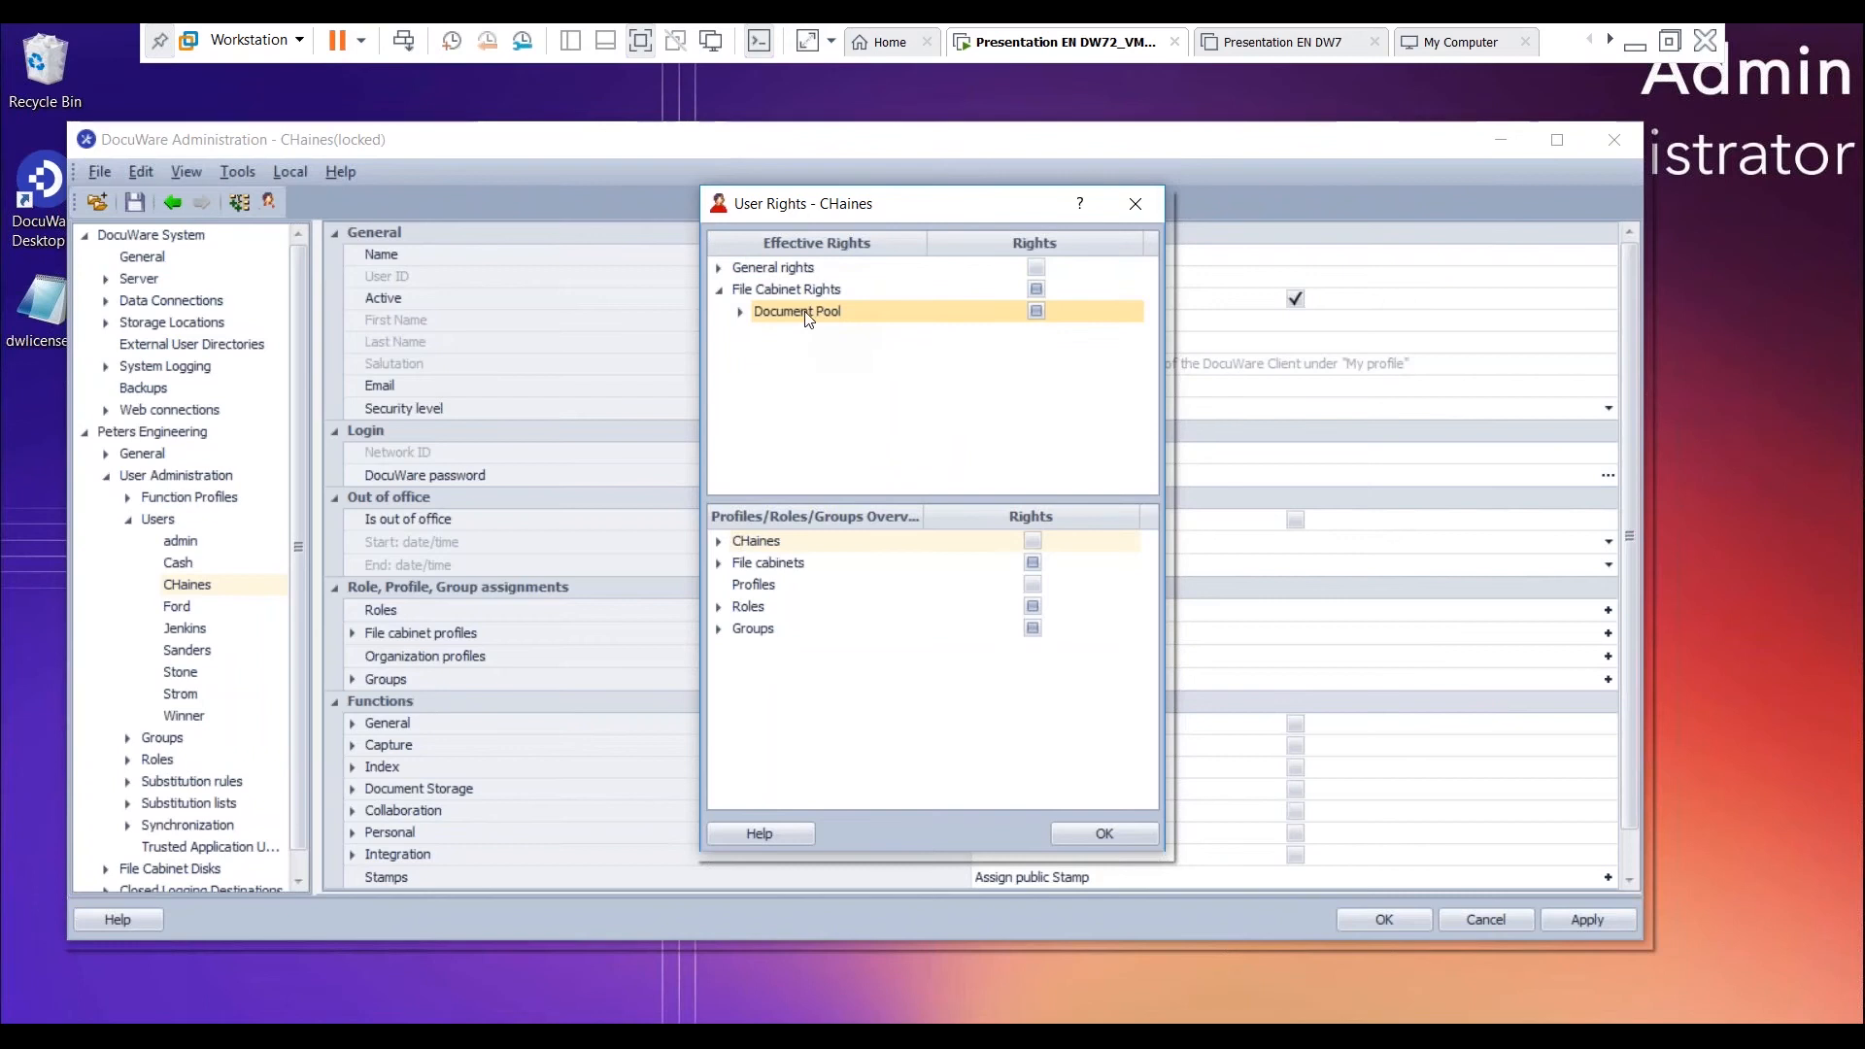
left_click(740, 313)
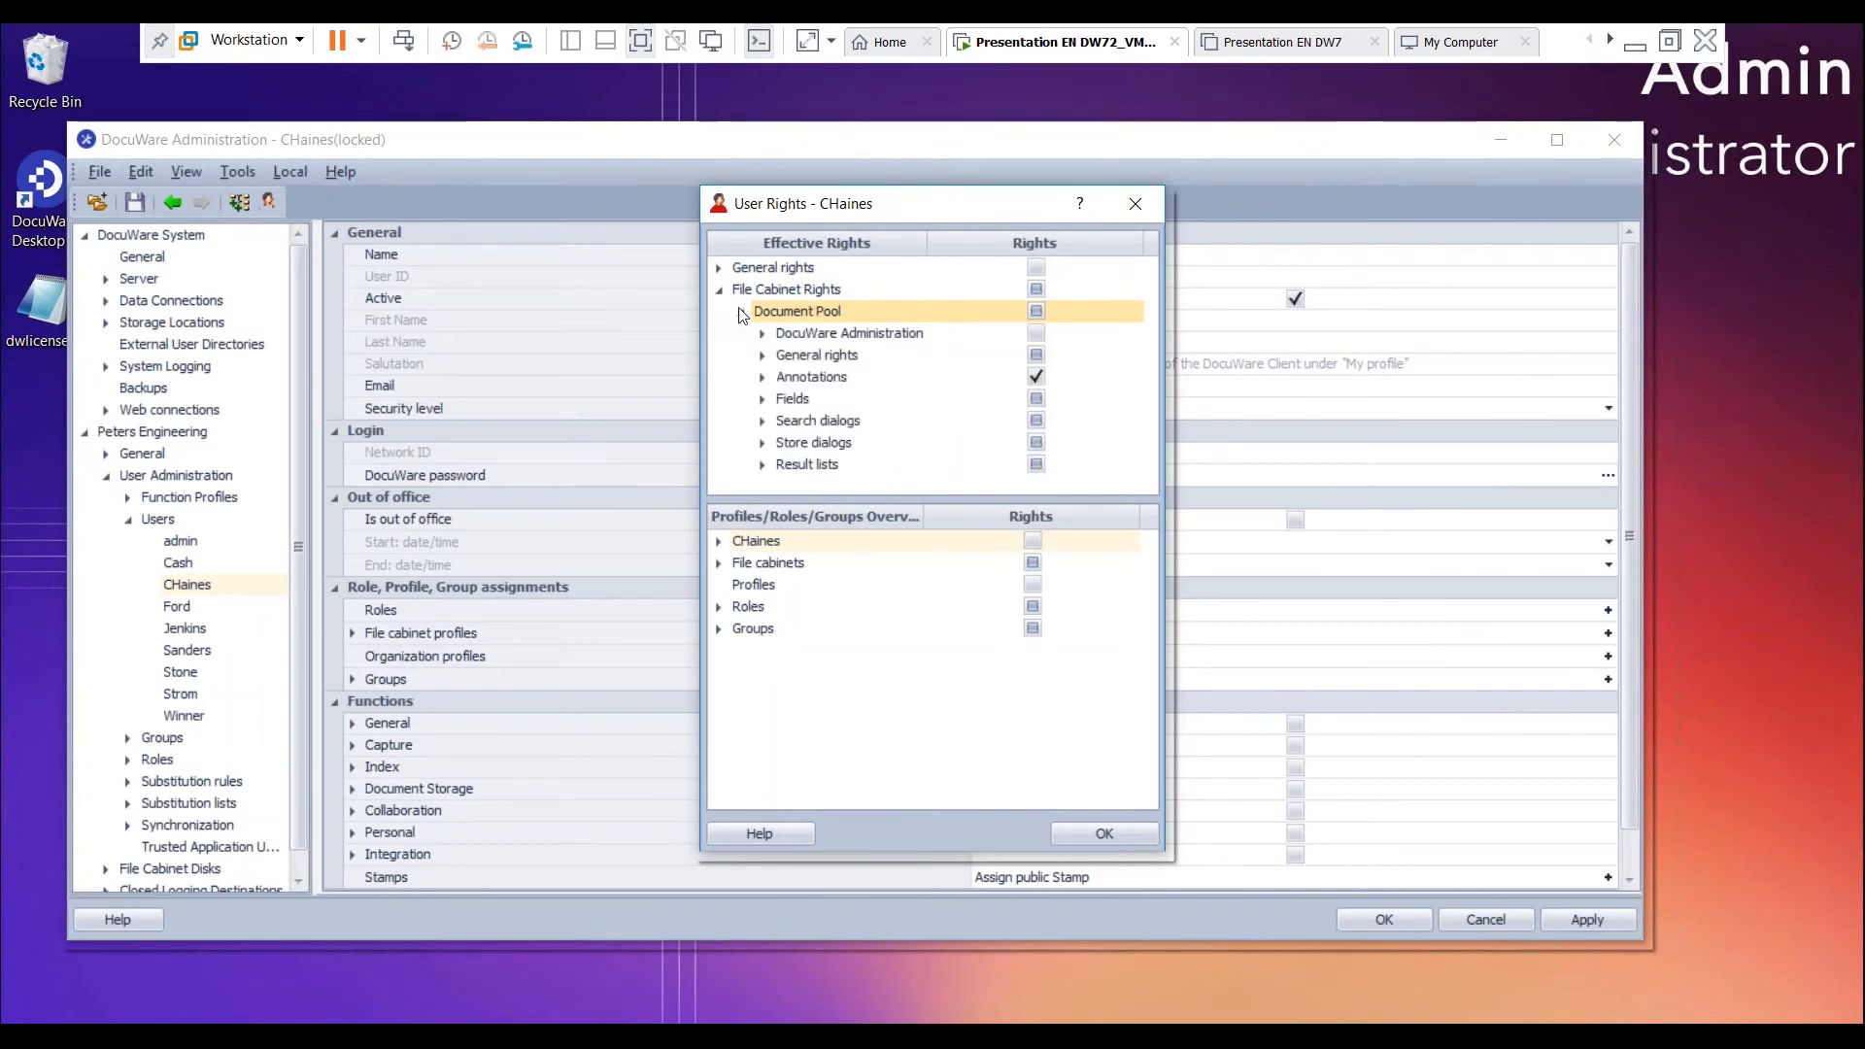
left_click(761, 420)
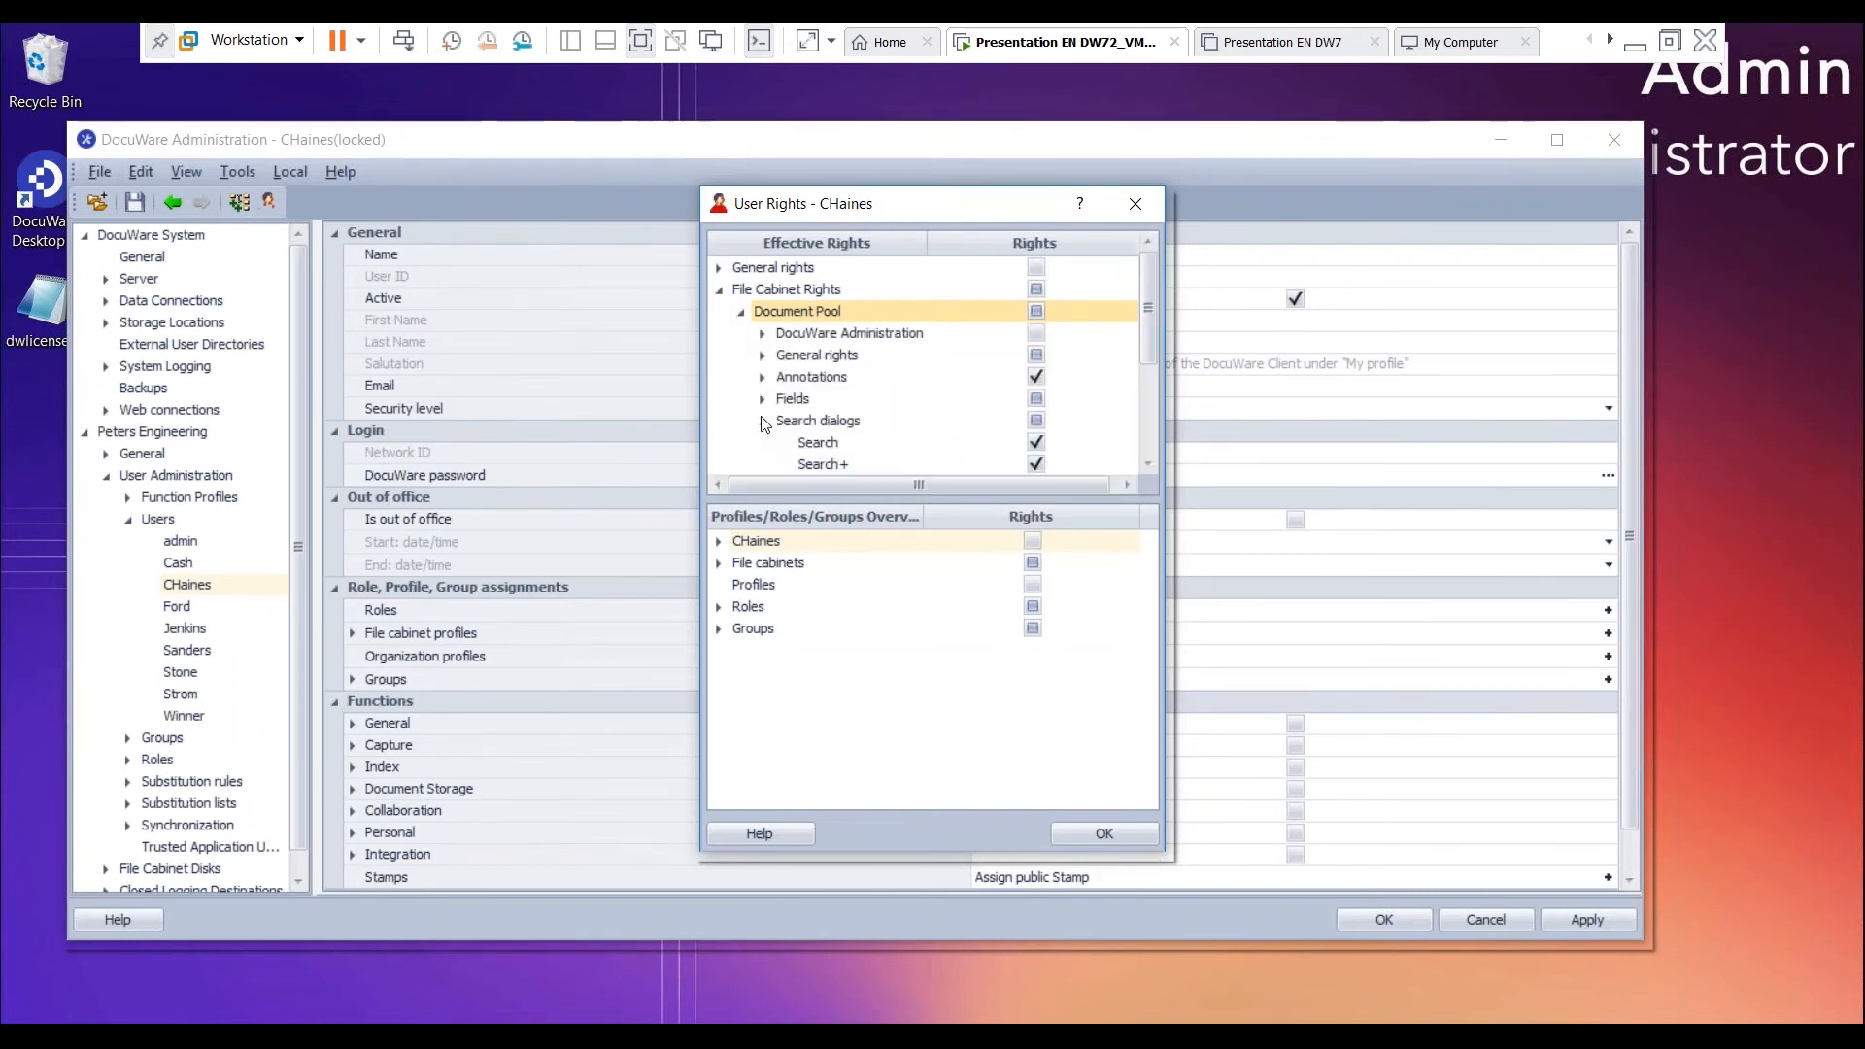
scroll(757, 423, "down", 2)
scroll(753, 422, "up", 2)
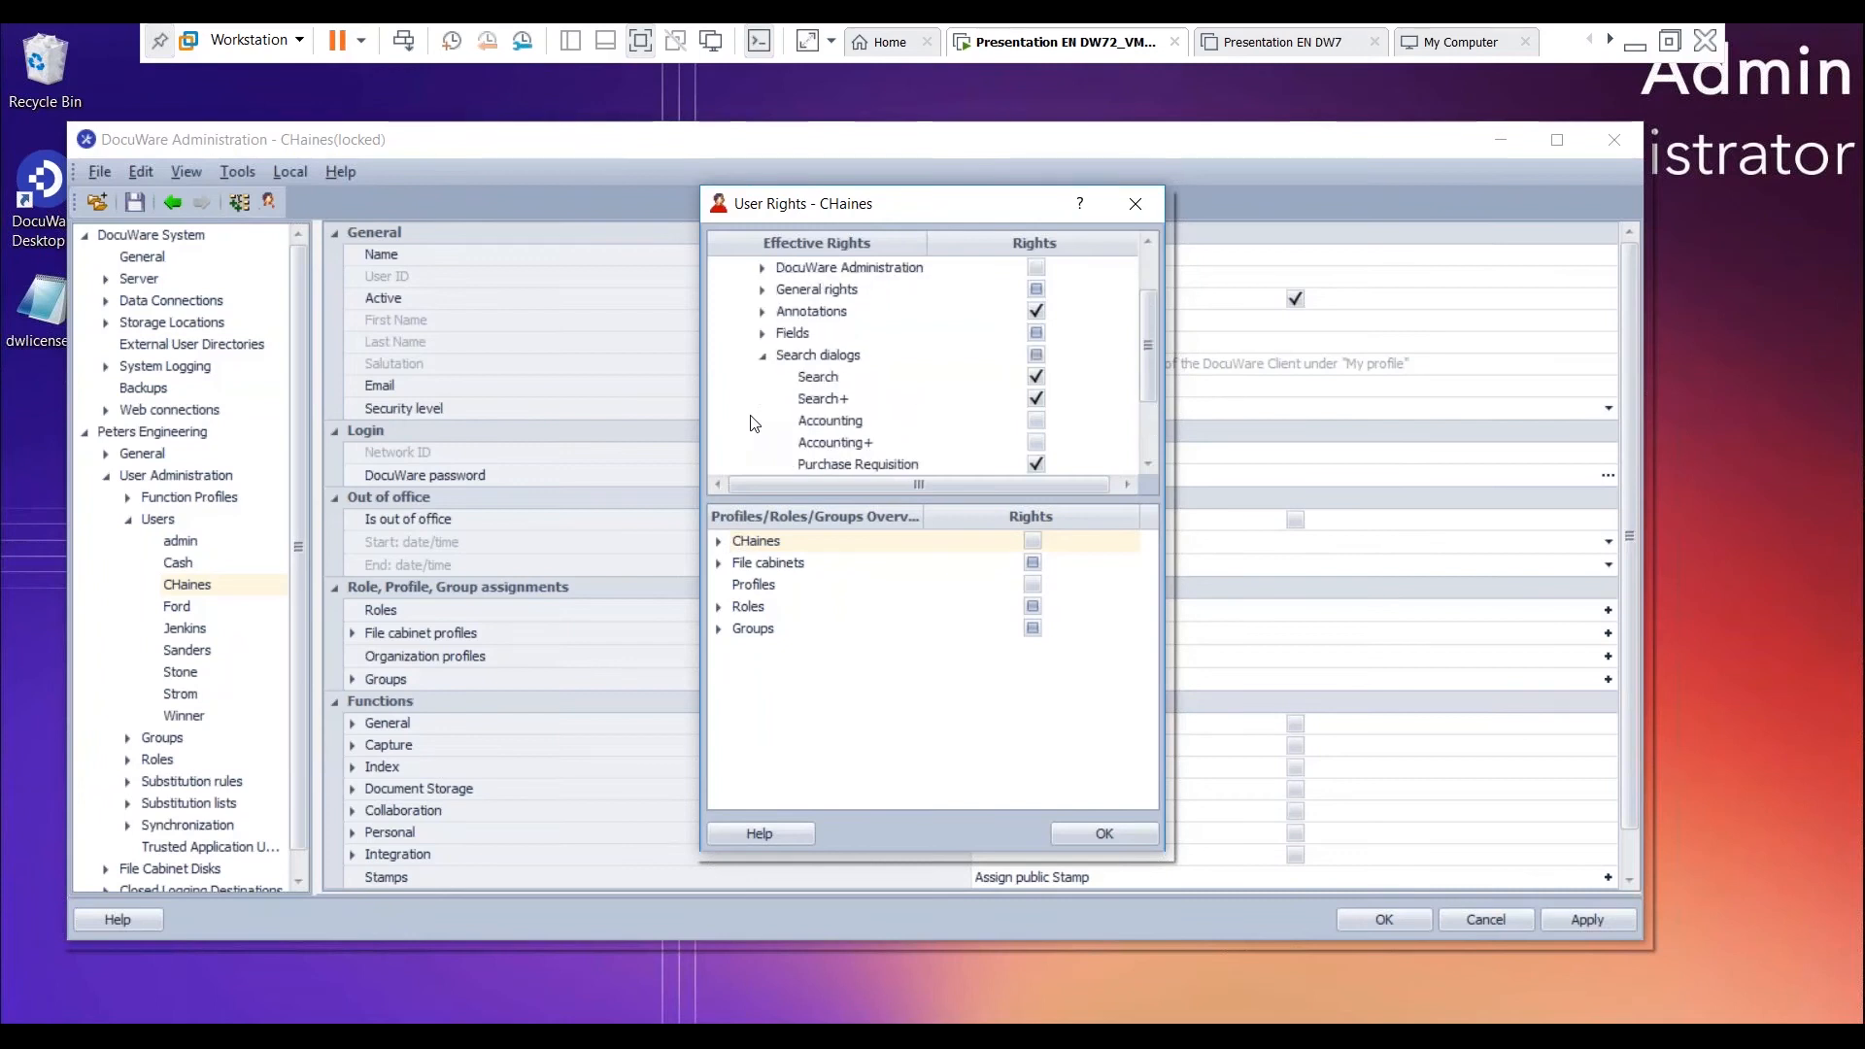
left_click(763, 356)
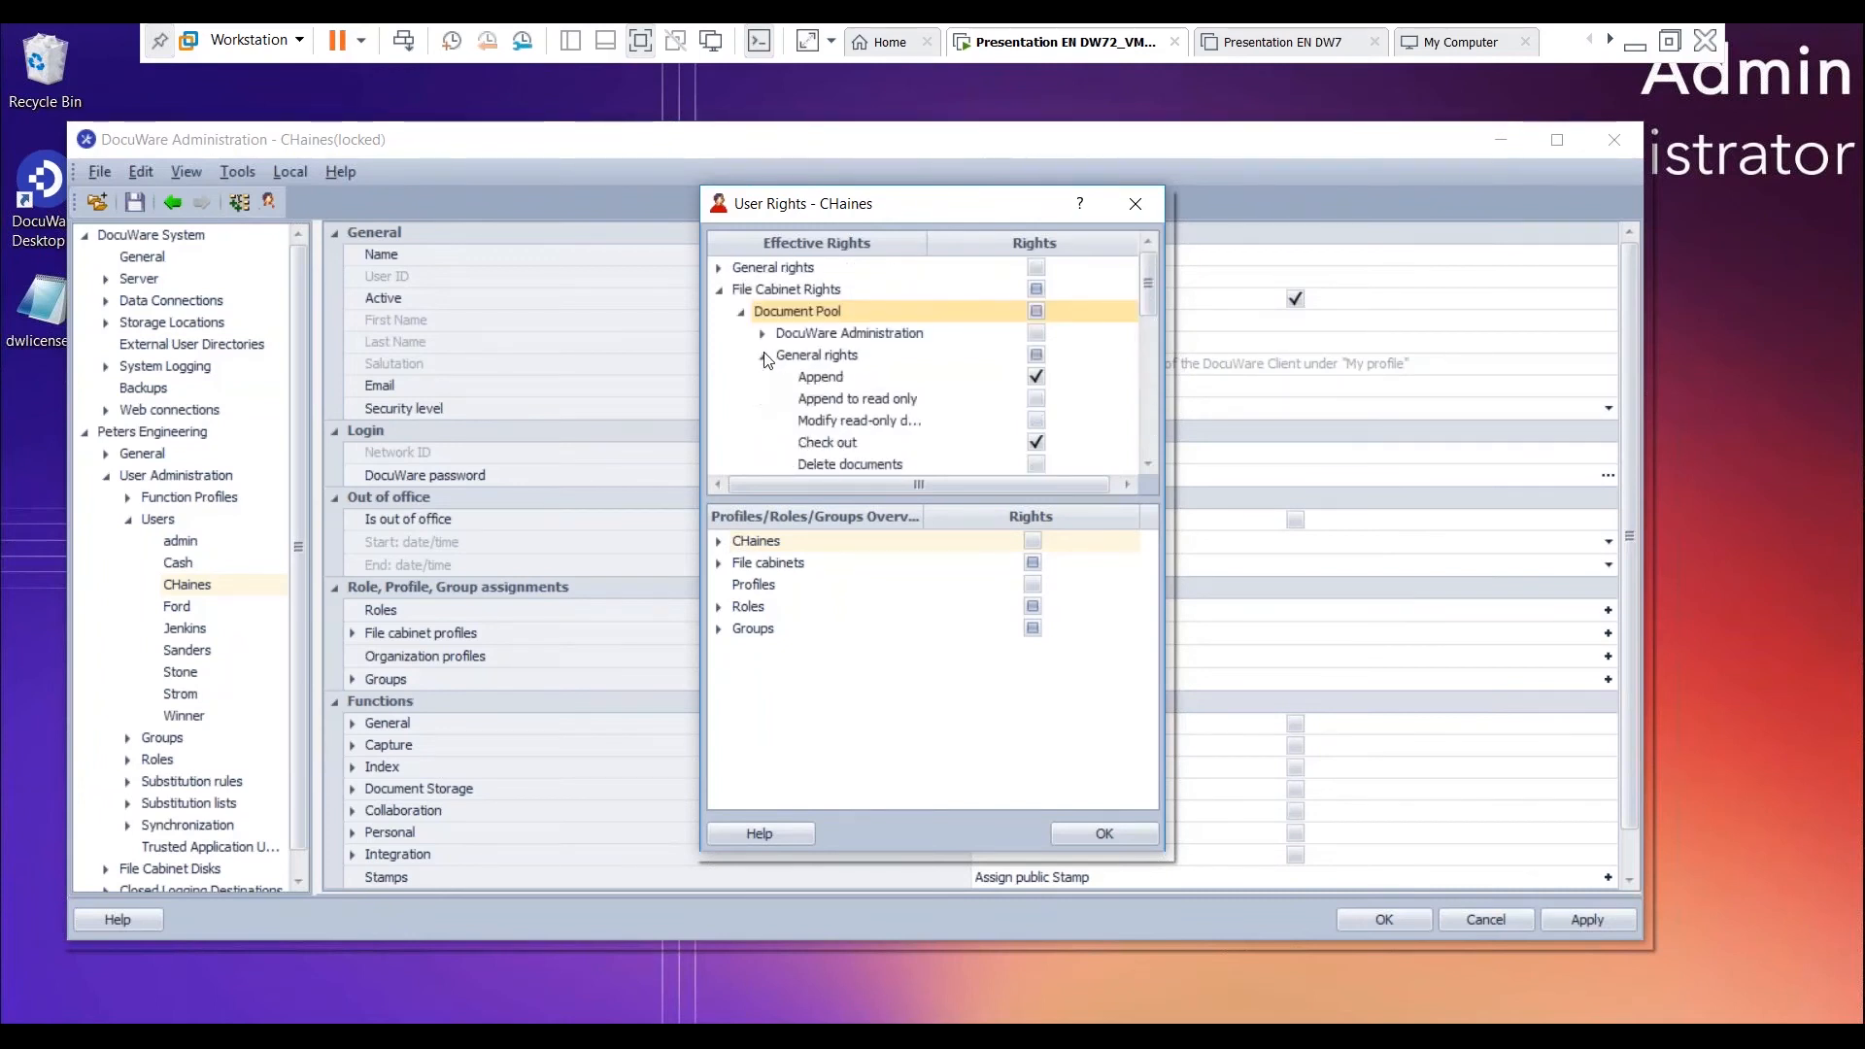
scroll(775, 403, "down", 1)
scroll(776, 413, "down", 4)
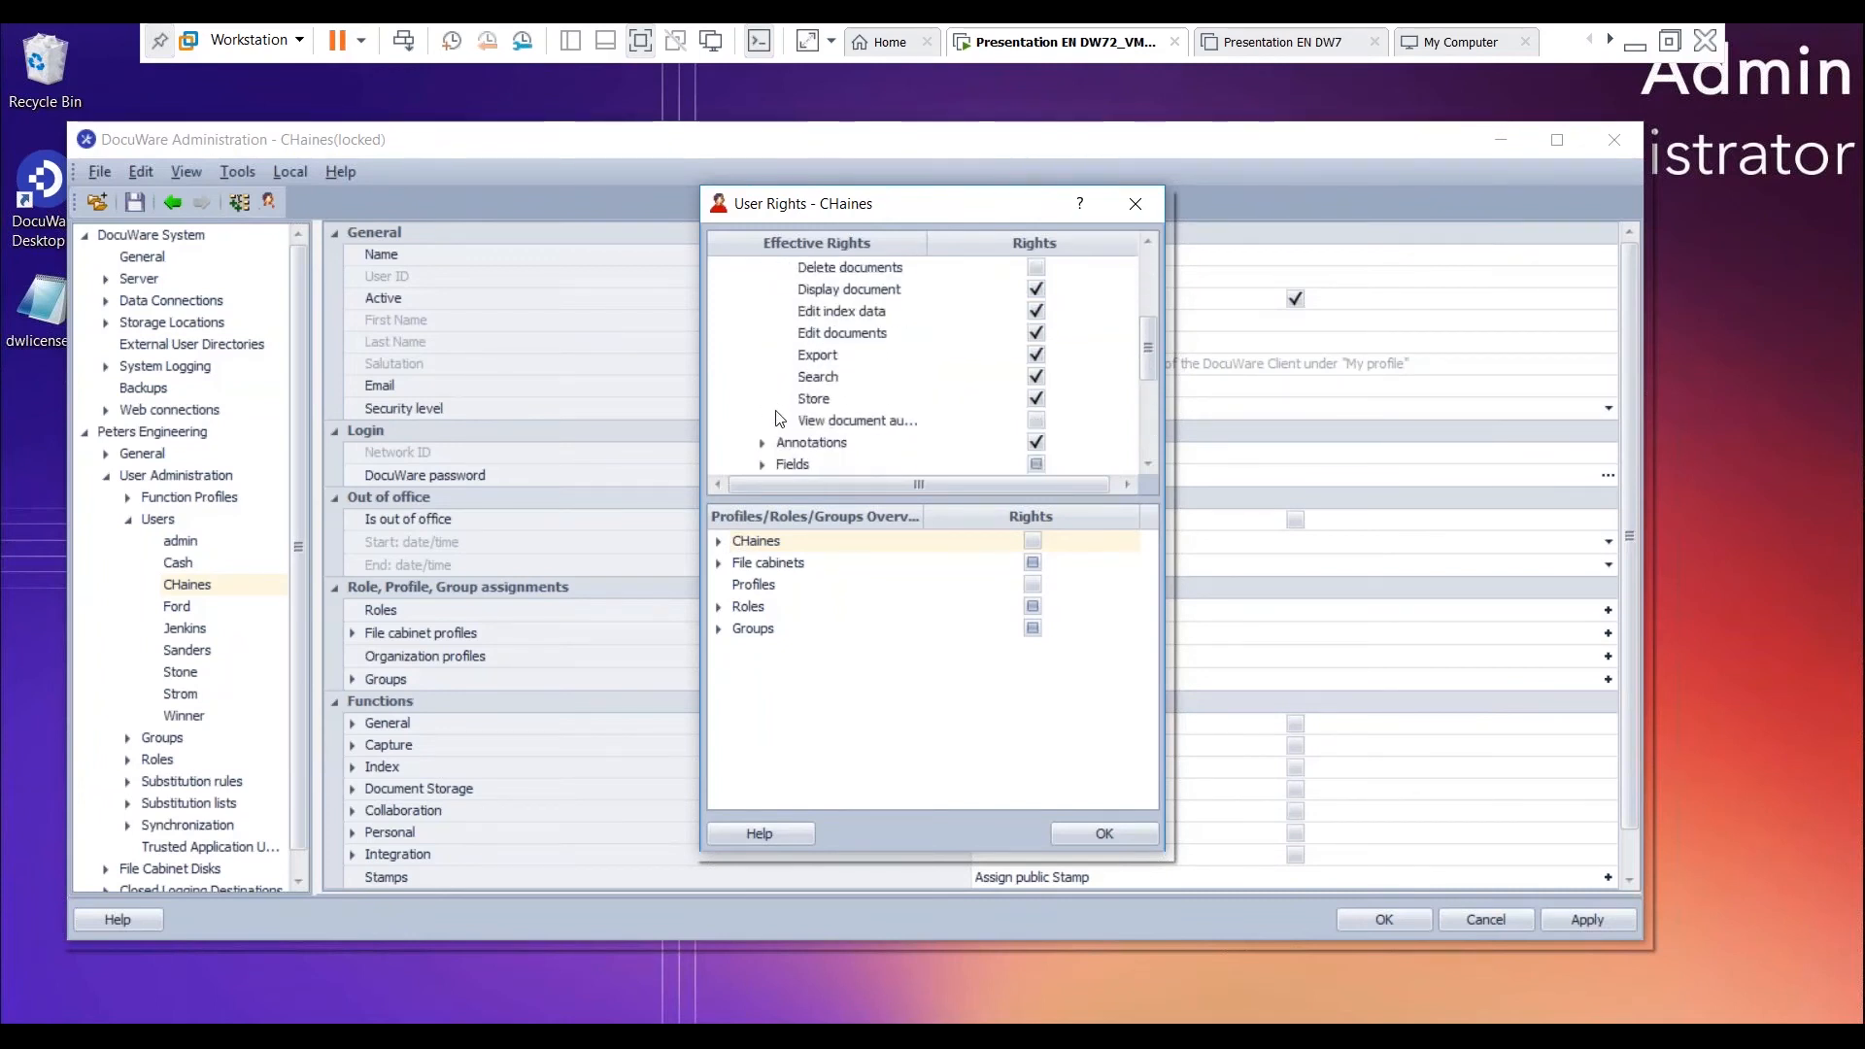
scroll(776, 418, "up", 5)
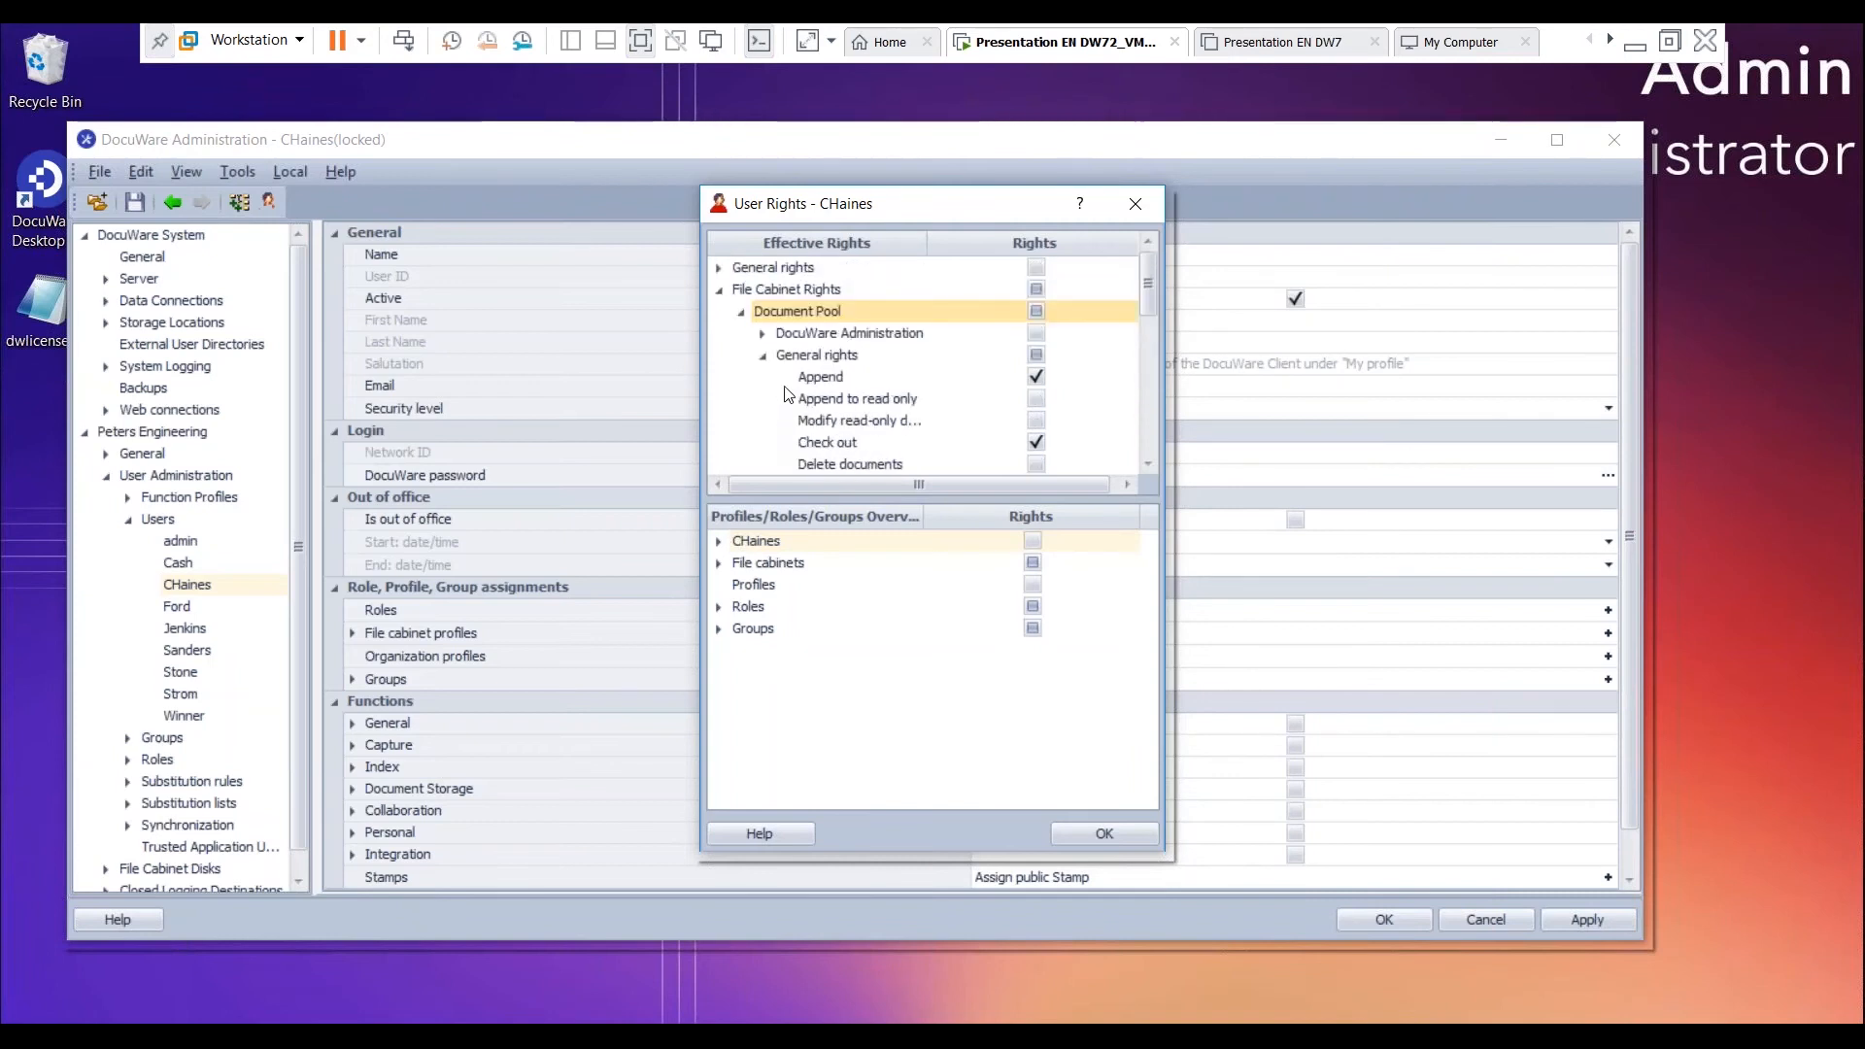
- Review the user's effective general rights in the General and Index function groups
left_click(720, 268)
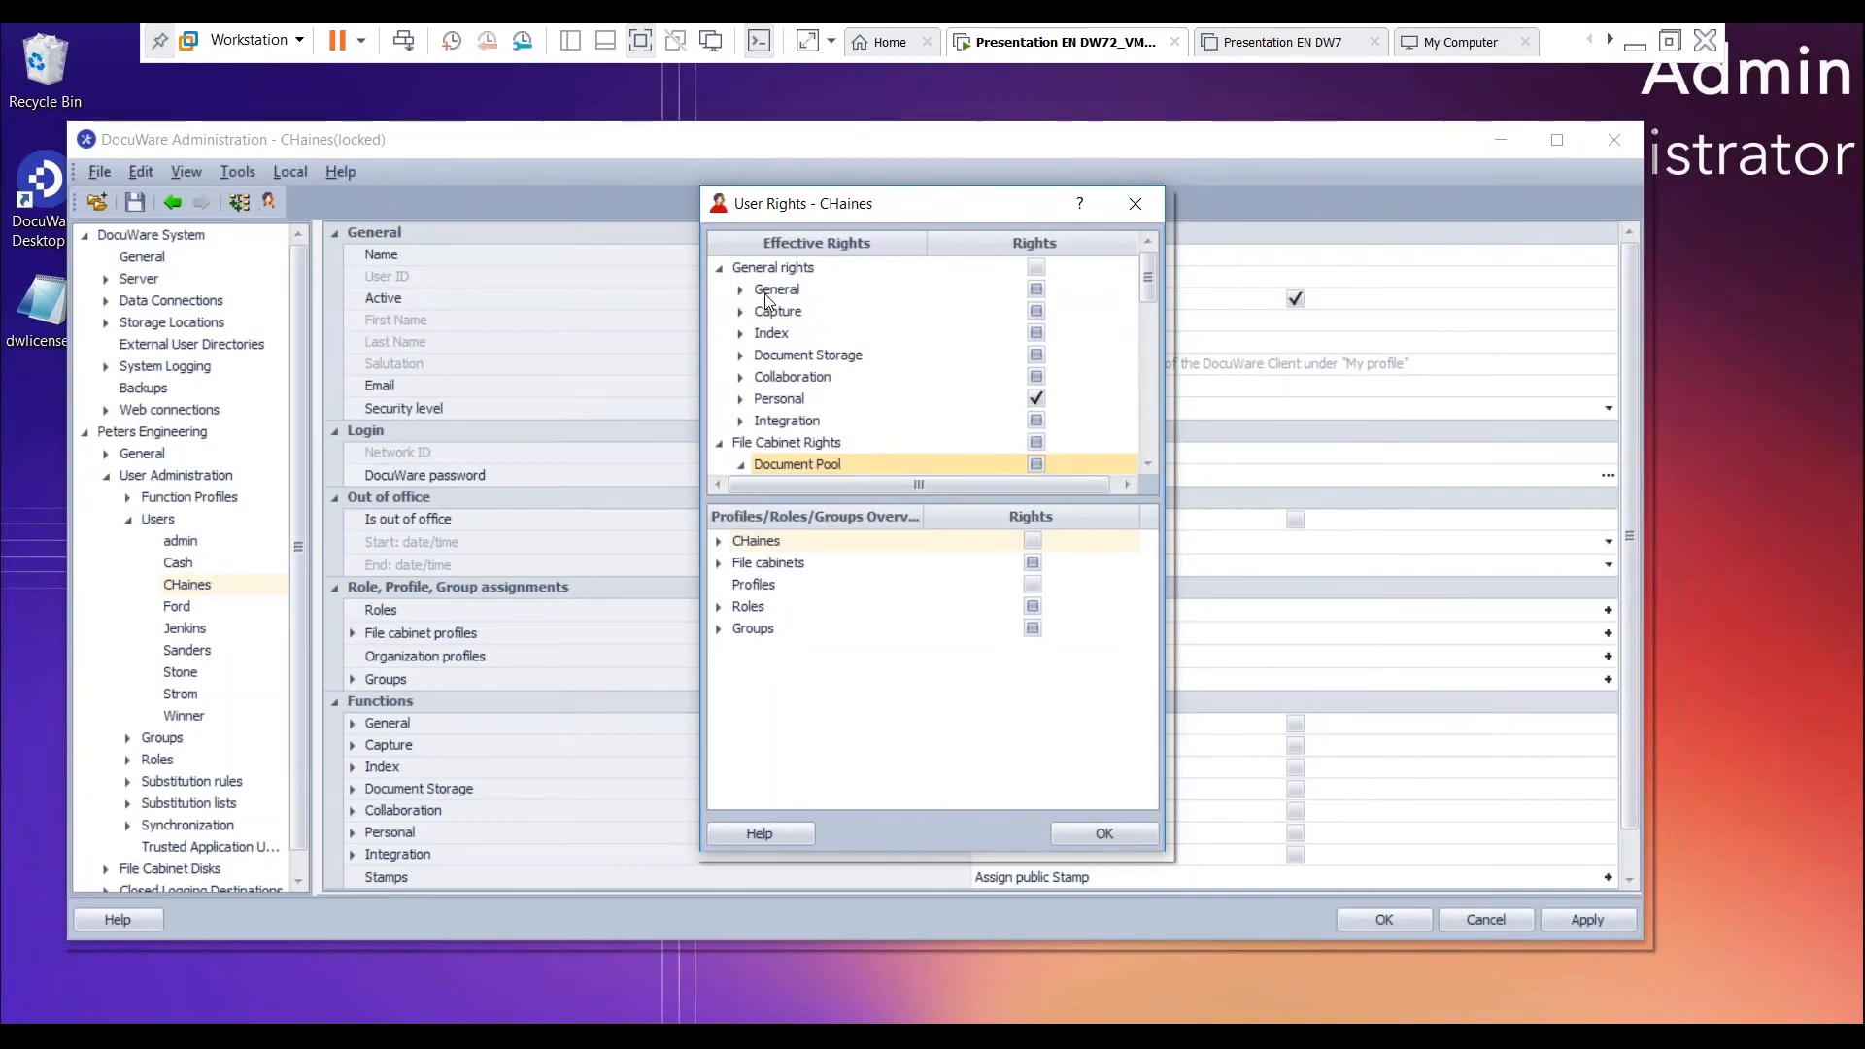
left_click(741, 290)
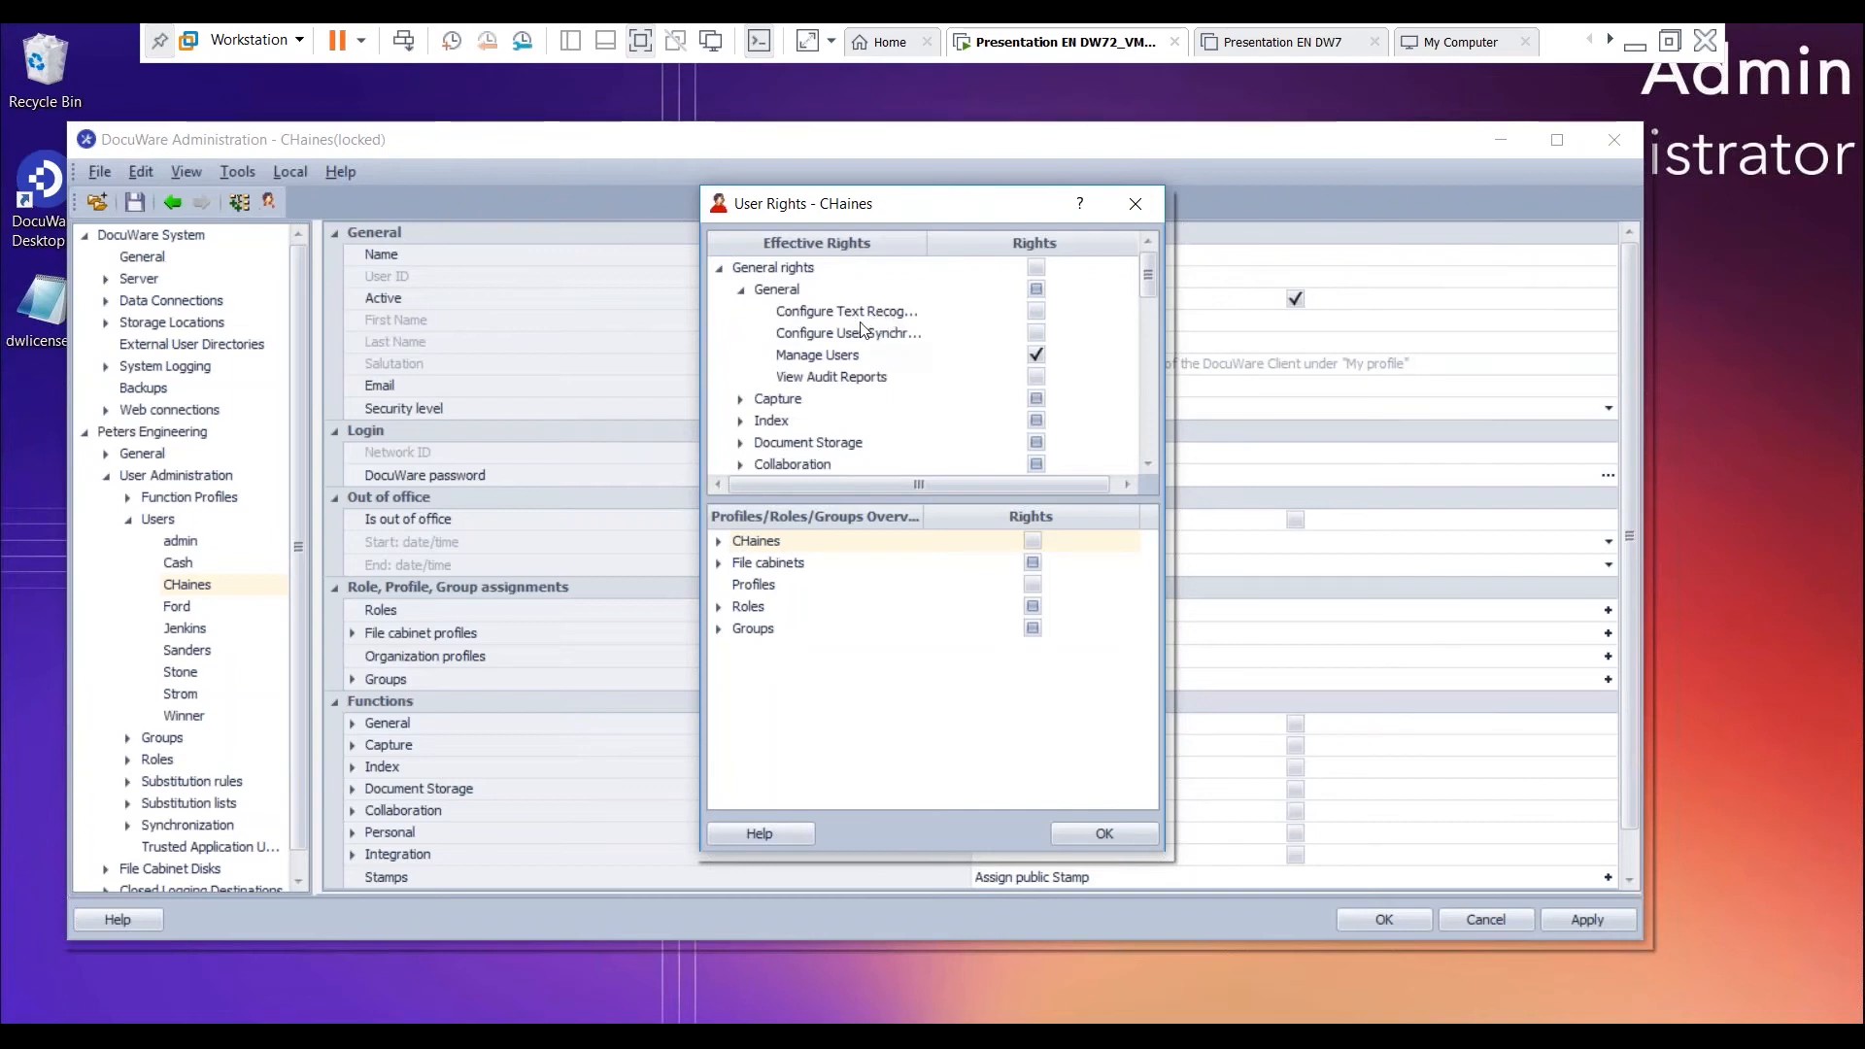
scroll(869, 331, "down", 1)
left_click(741, 356)
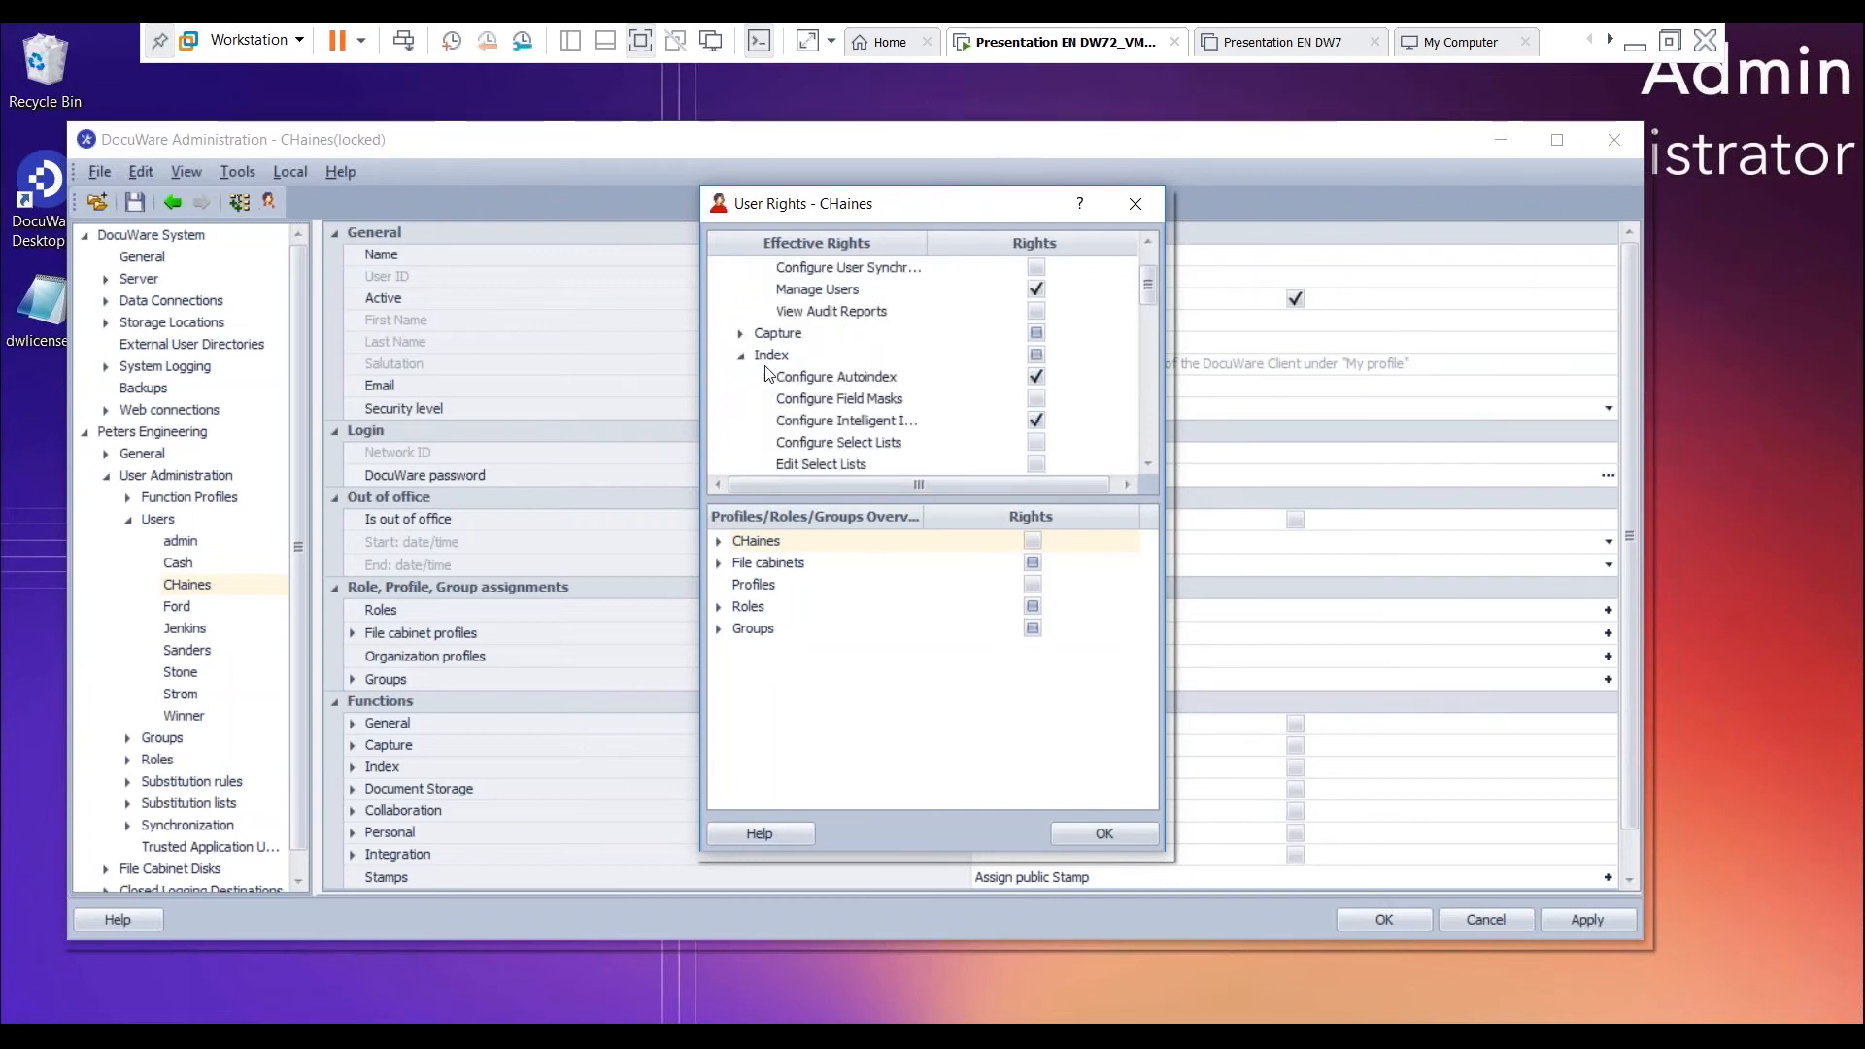
scroll(767, 369, "down", 1)
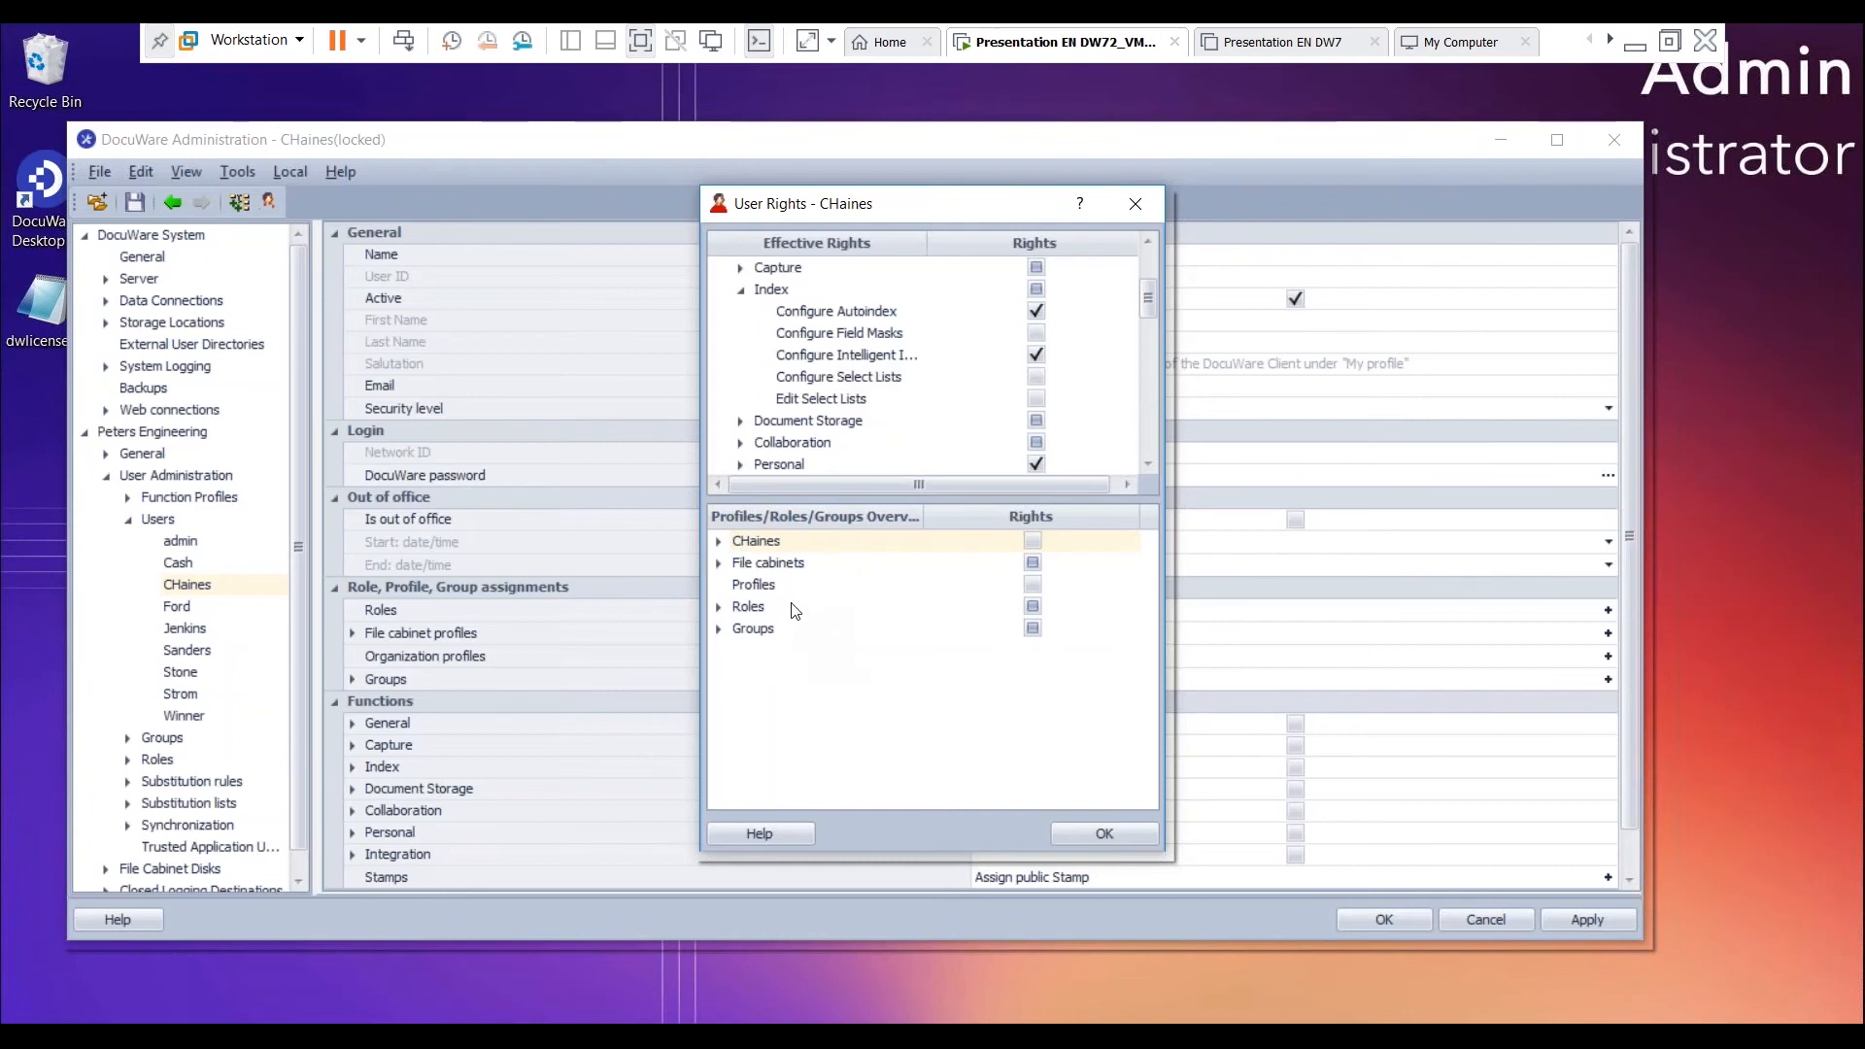
- Check the roles and groups assigned to the user, then close the rights overview and DocuWare Administration, accepting the user's settings
left_click(719, 606)
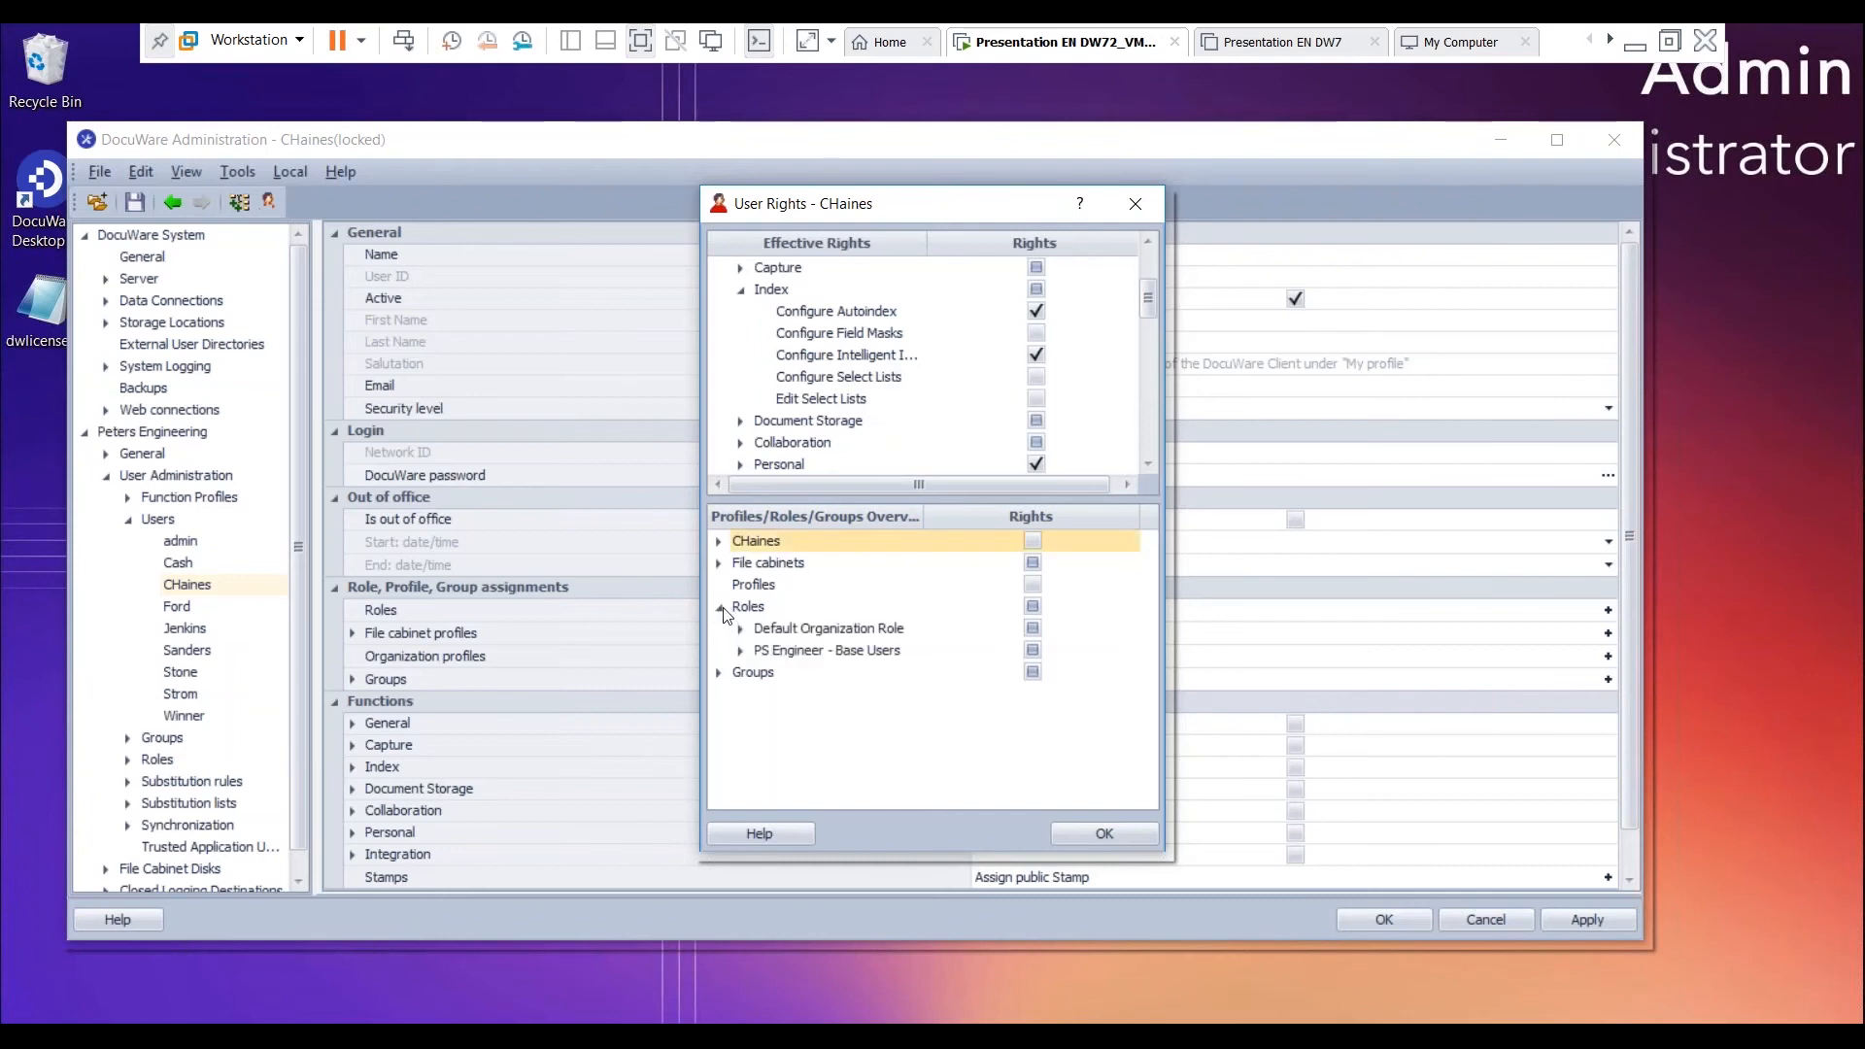
left_click(719, 672)
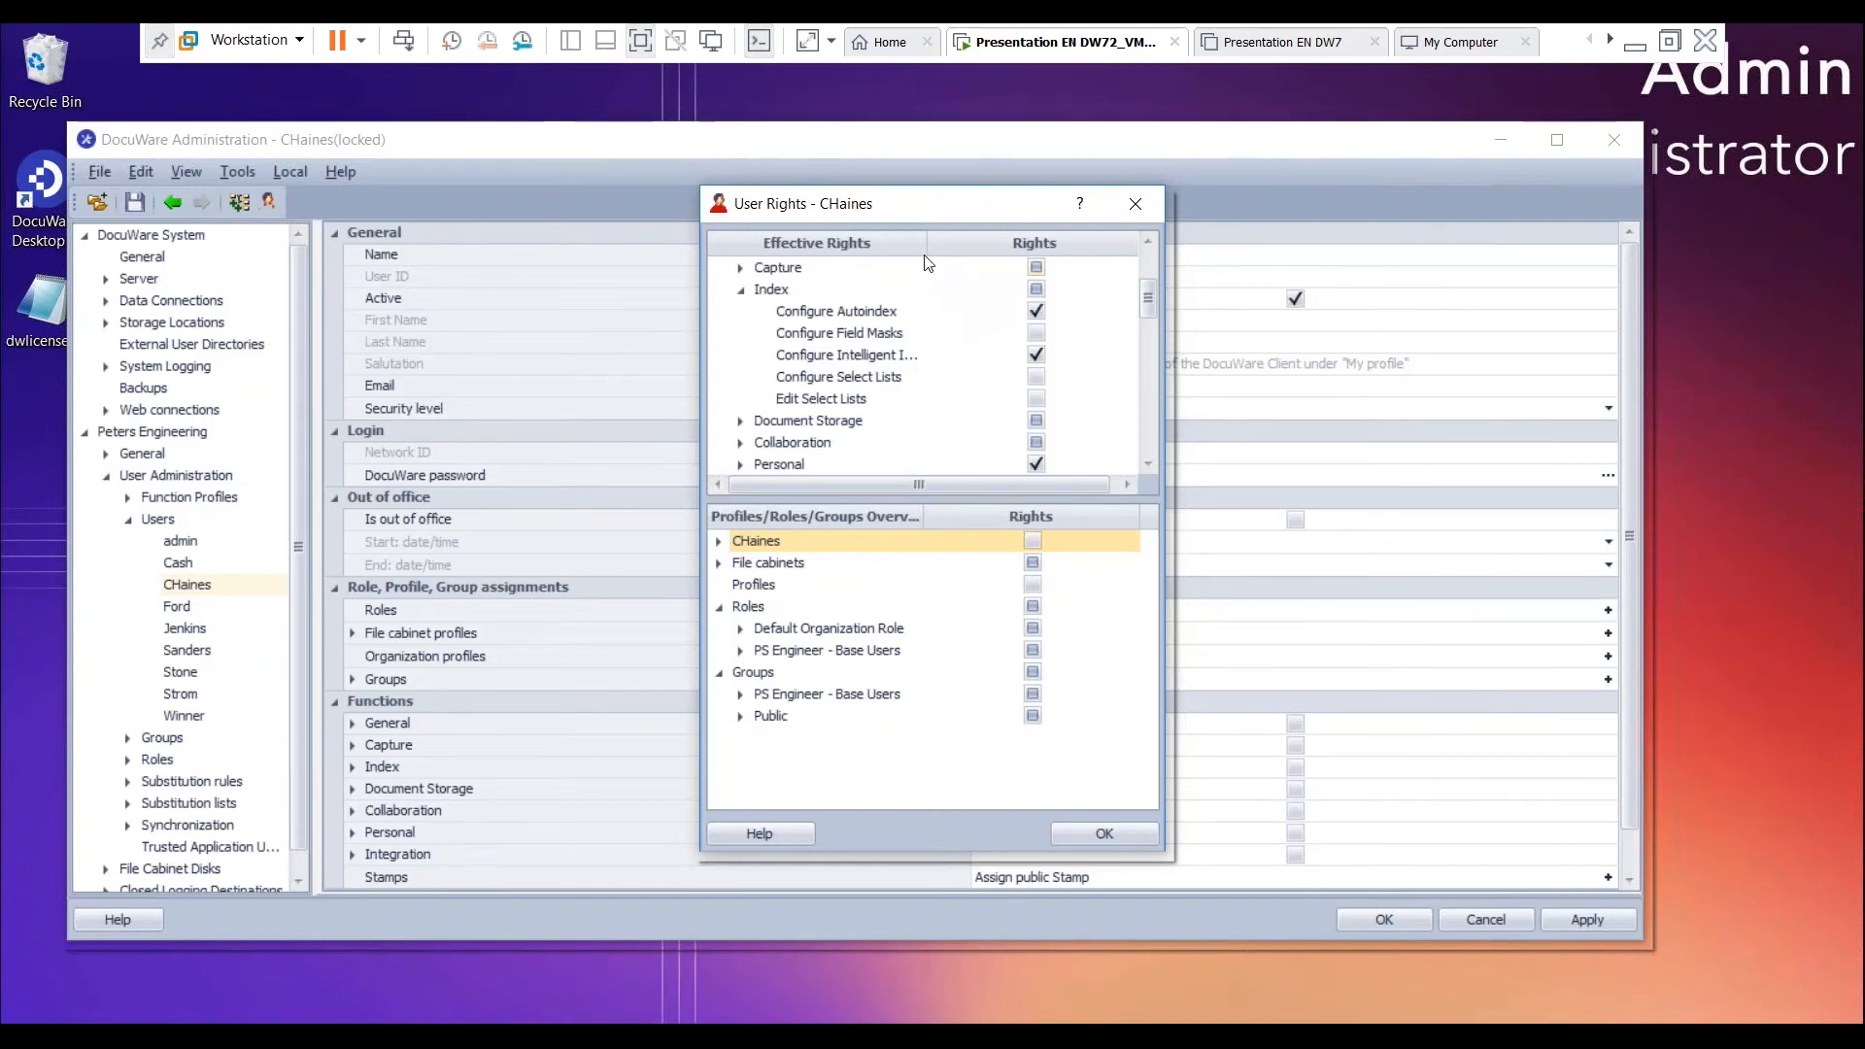
left_click(1104, 833)
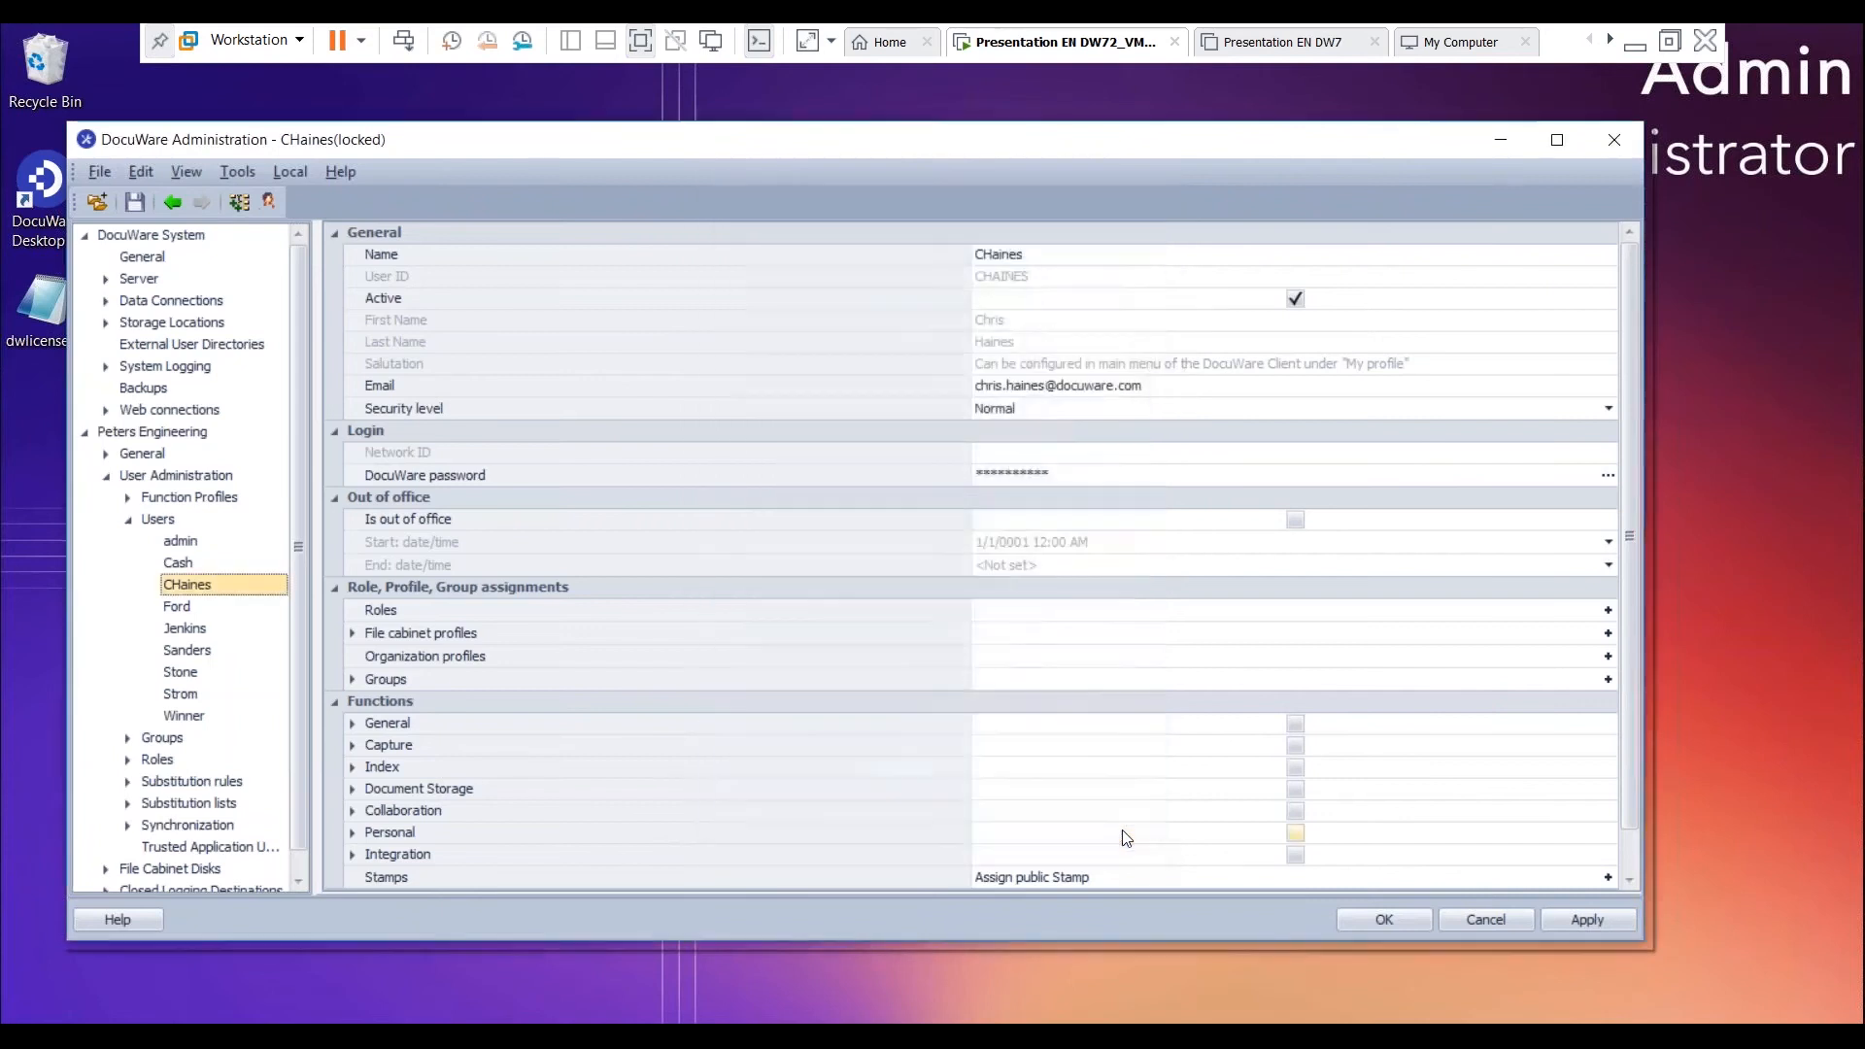
left_click(1412, 919)
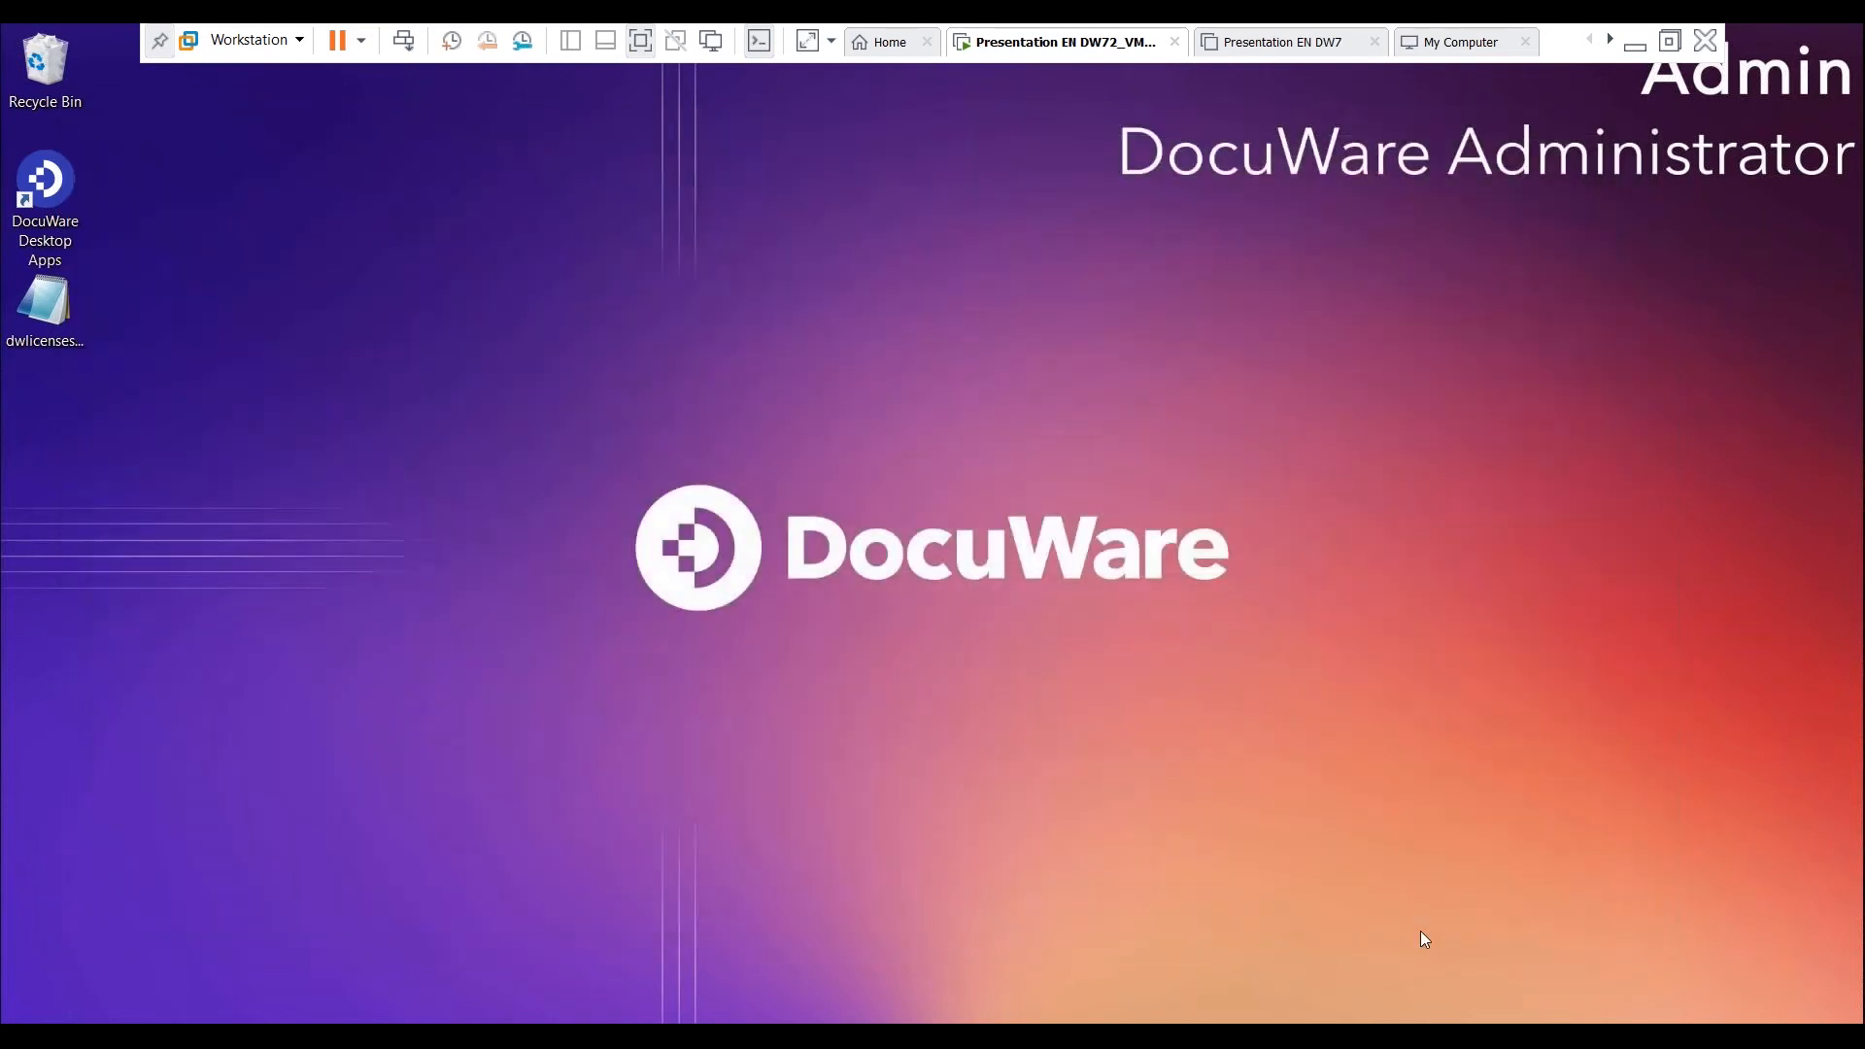
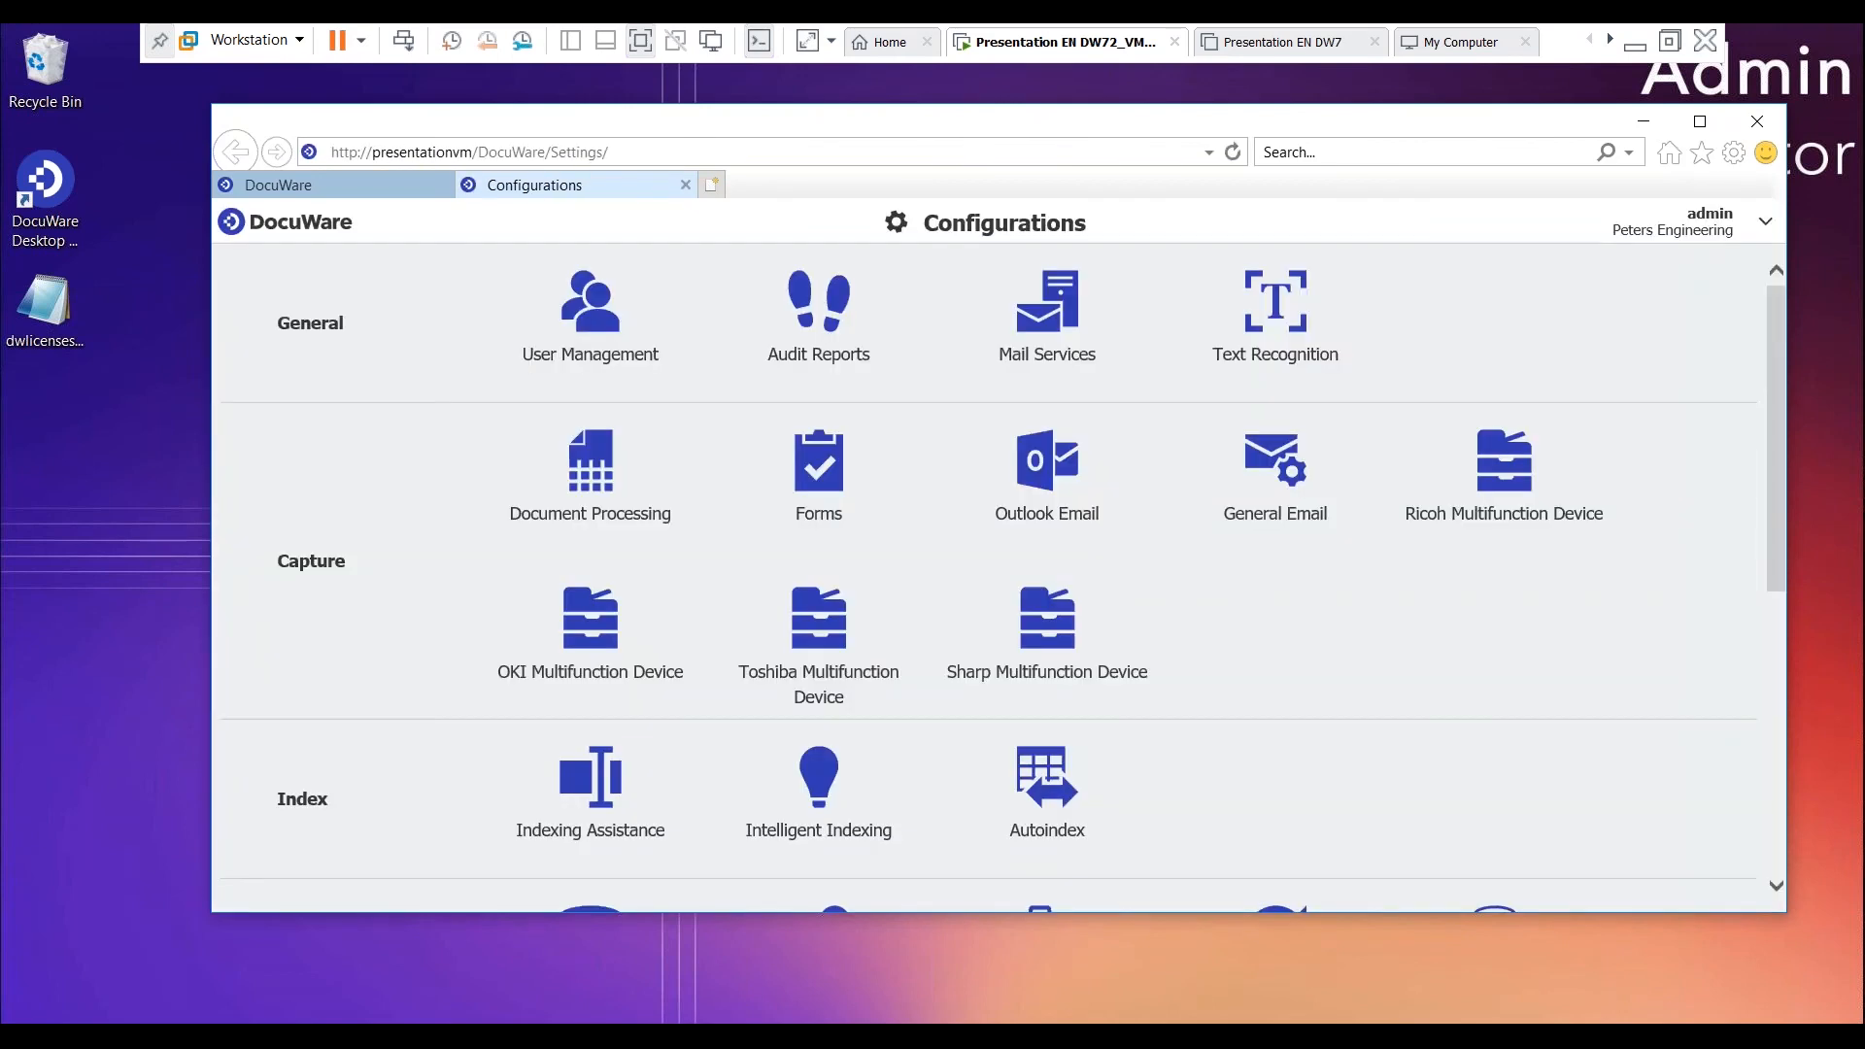
- Start creating a new file cabinet named PS Department in the File Cabinets configuration and continue to its database fields
scroll(478, 424, "down", 2)
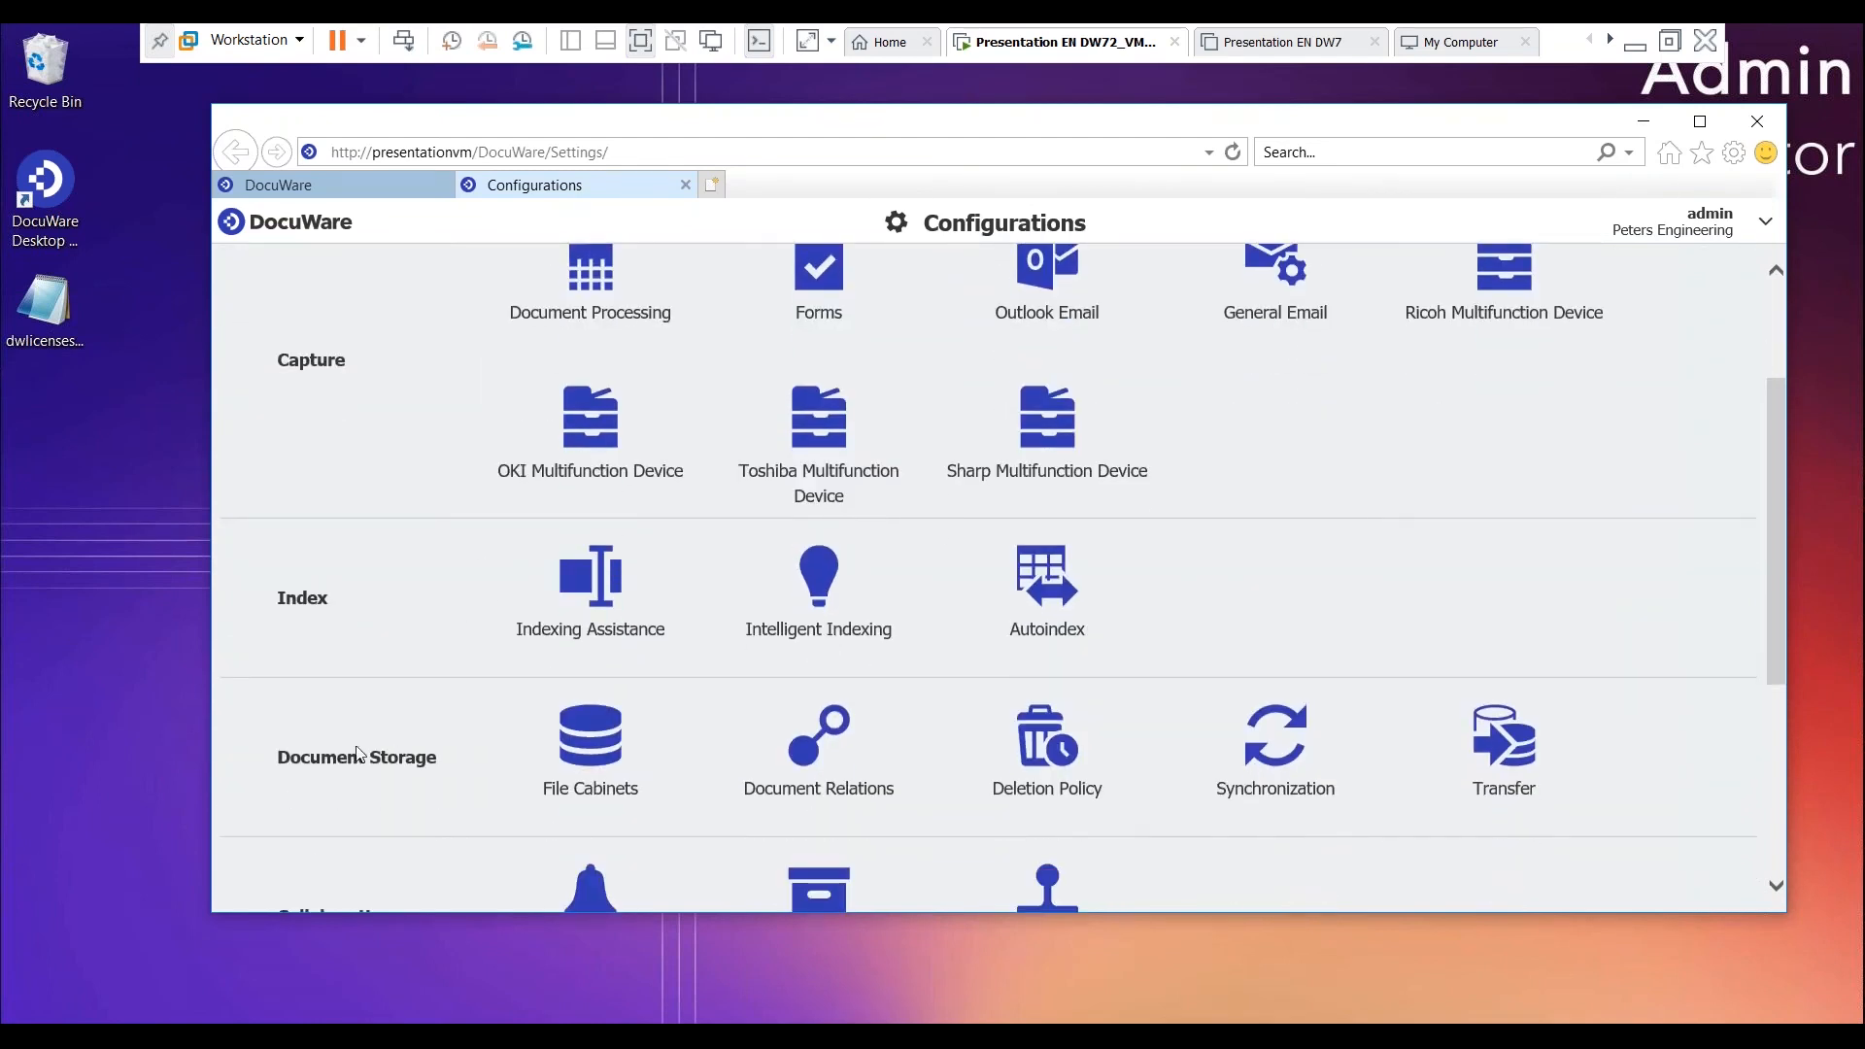
left_click(611, 766)
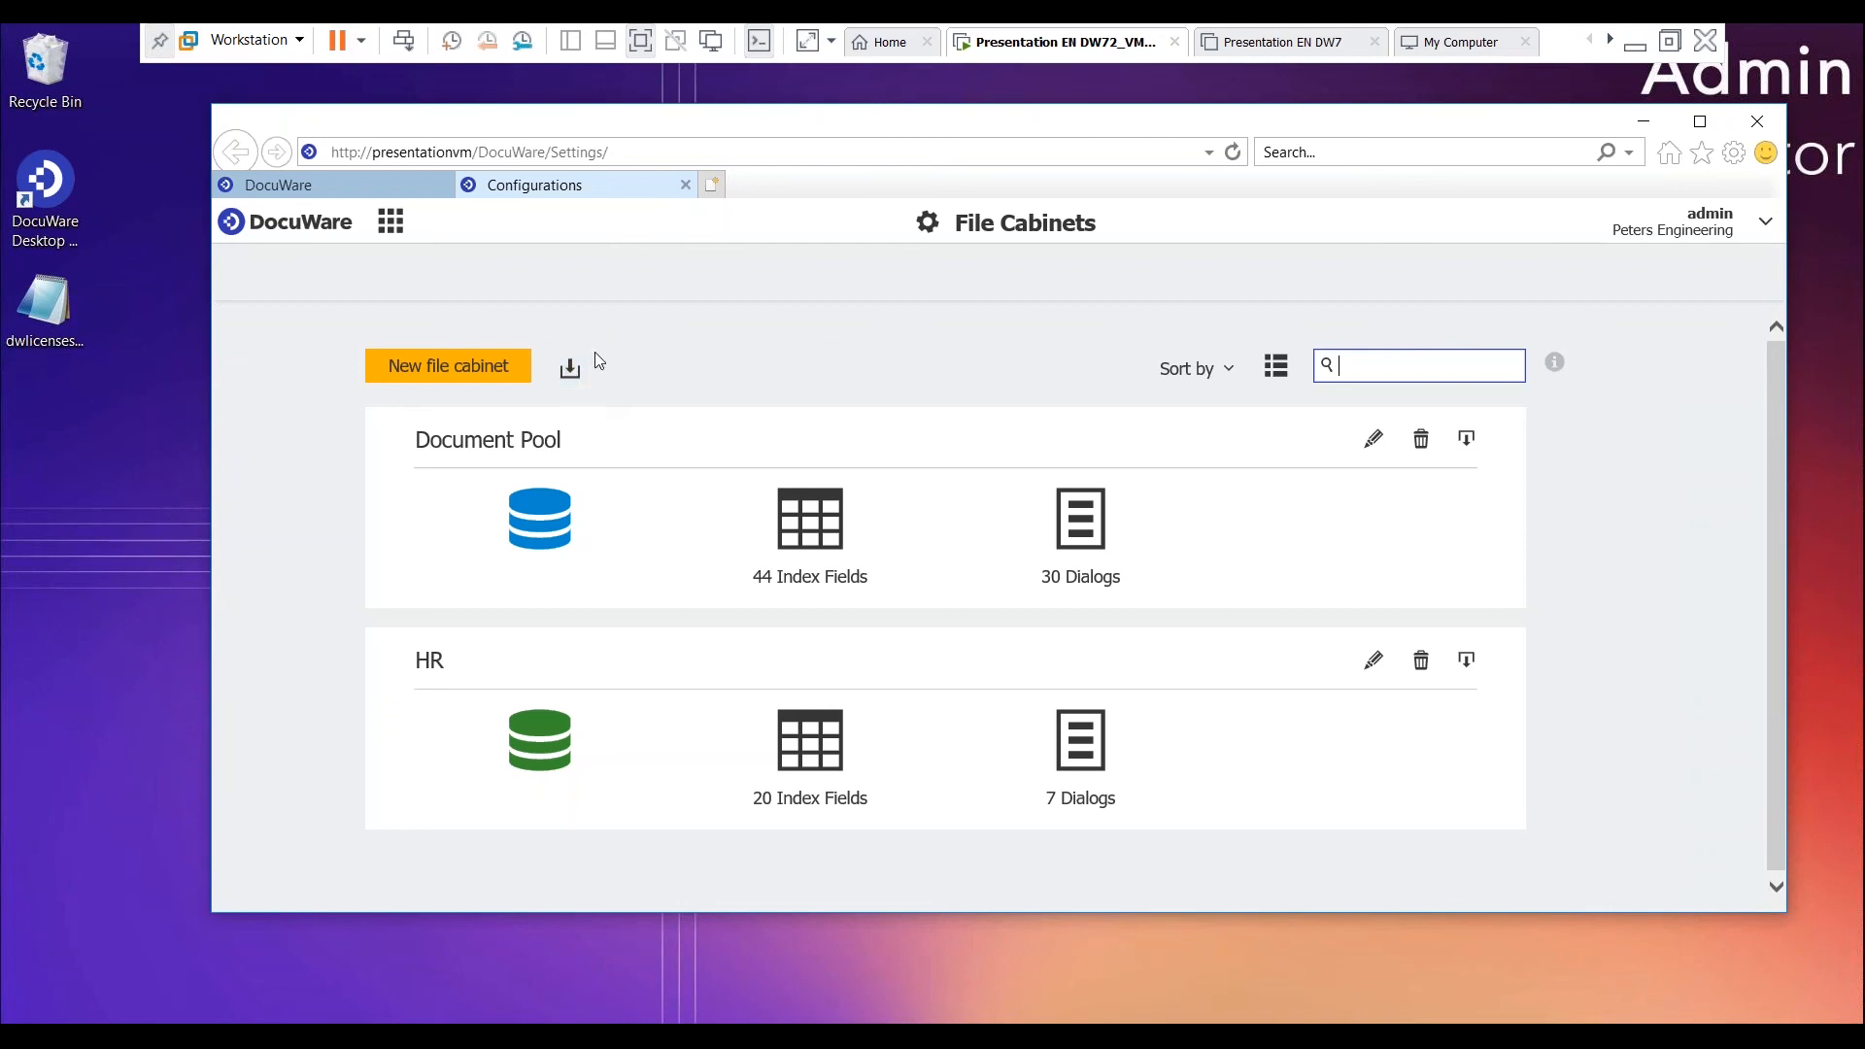
left_click(449, 368)
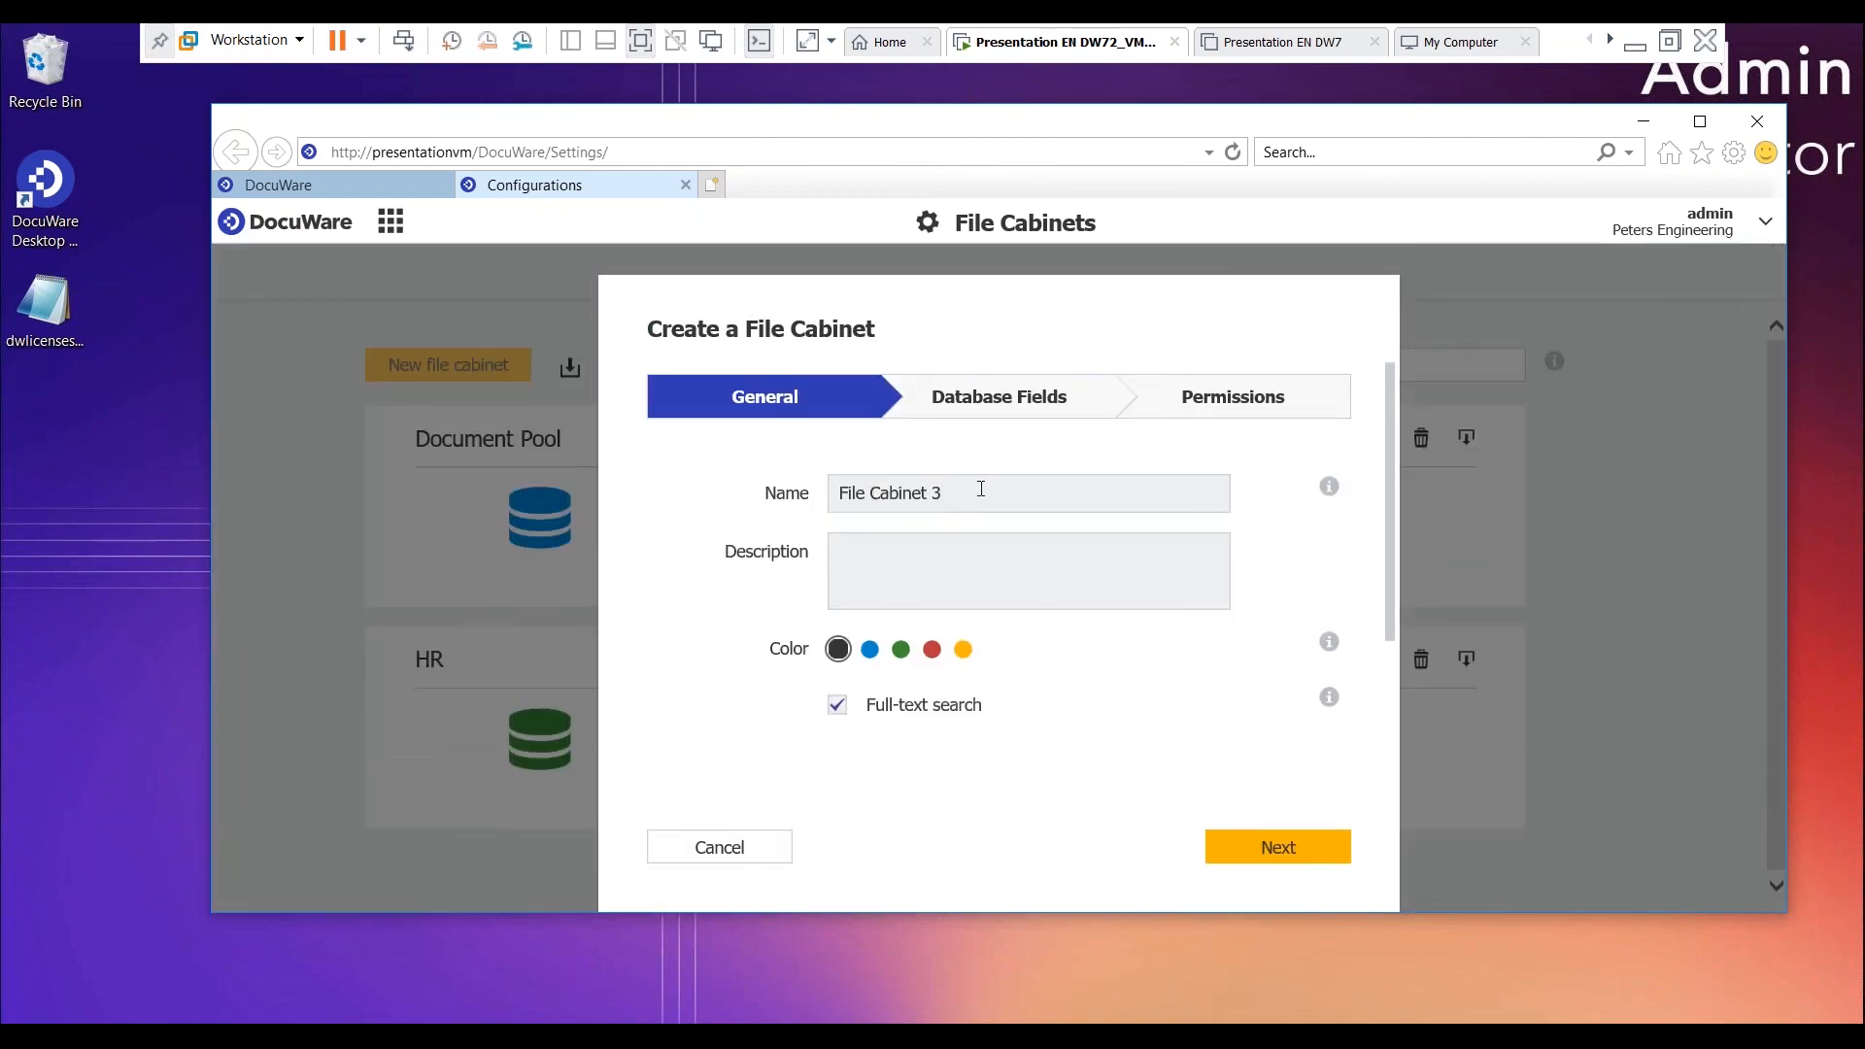
triple_click(984, 487)
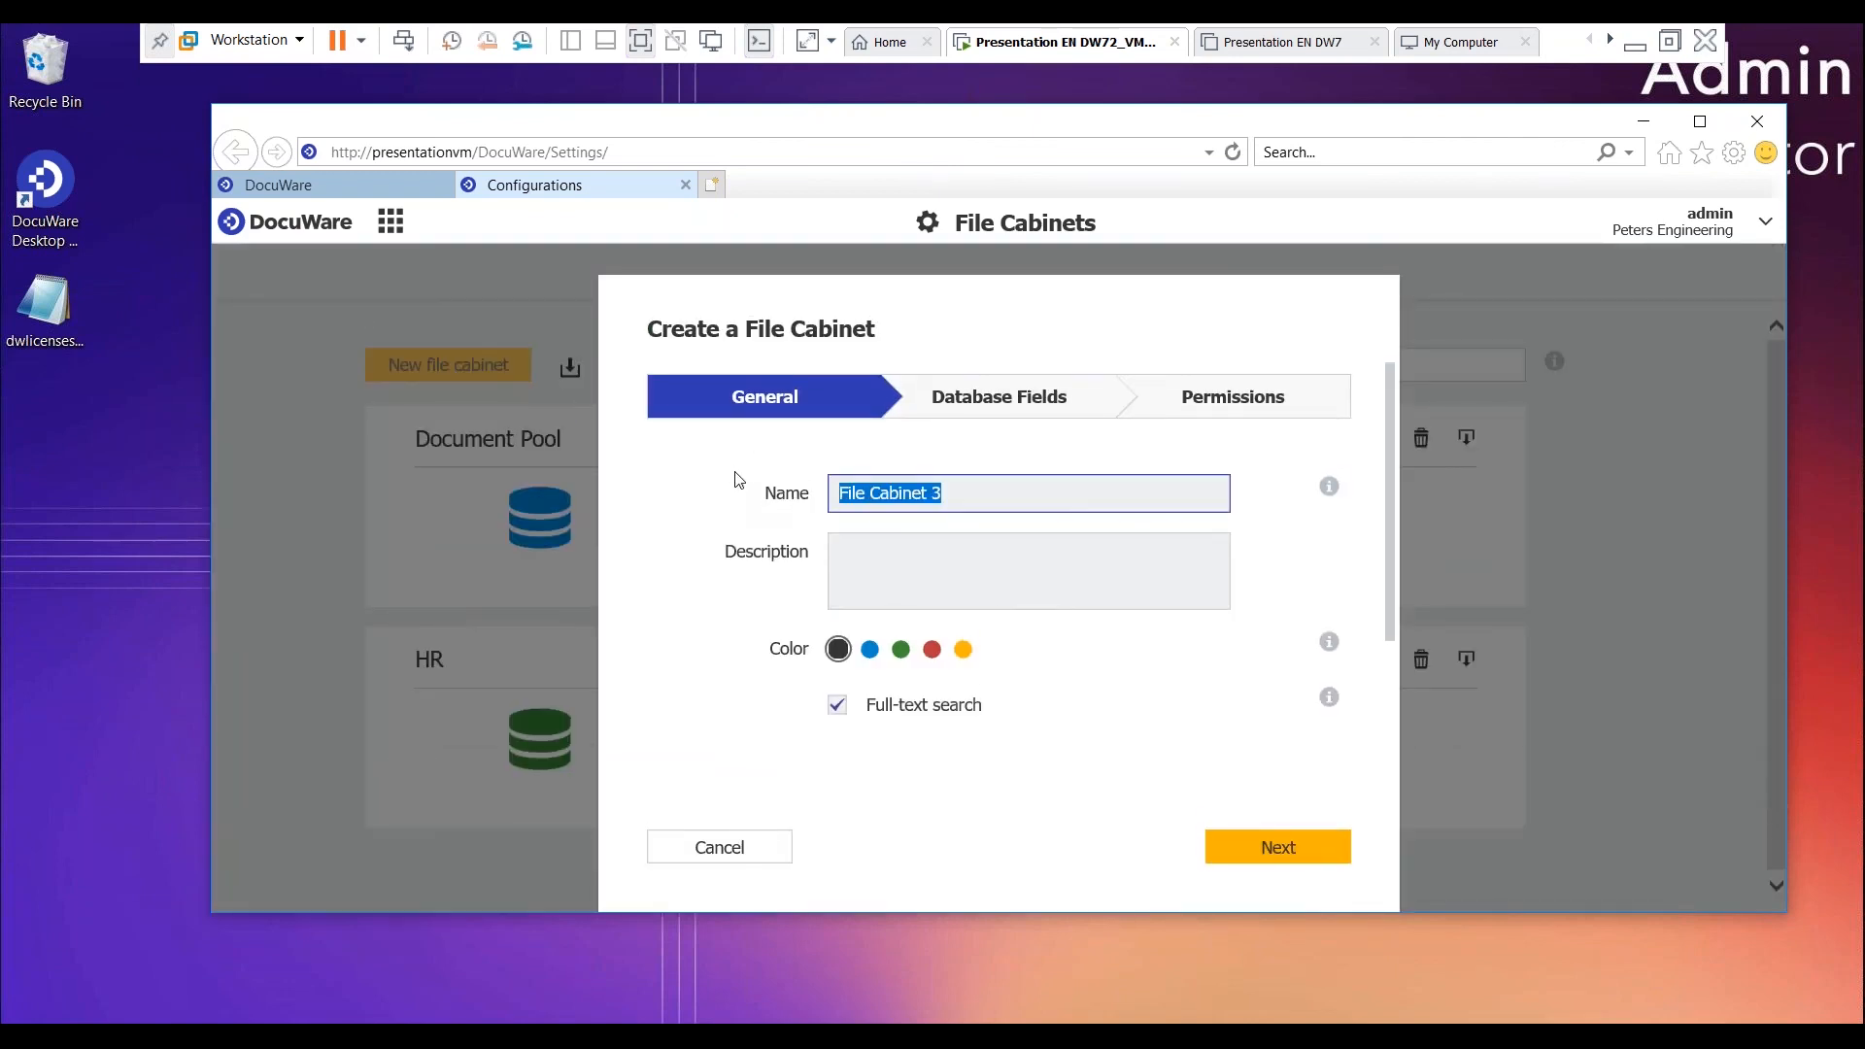
type("PS")
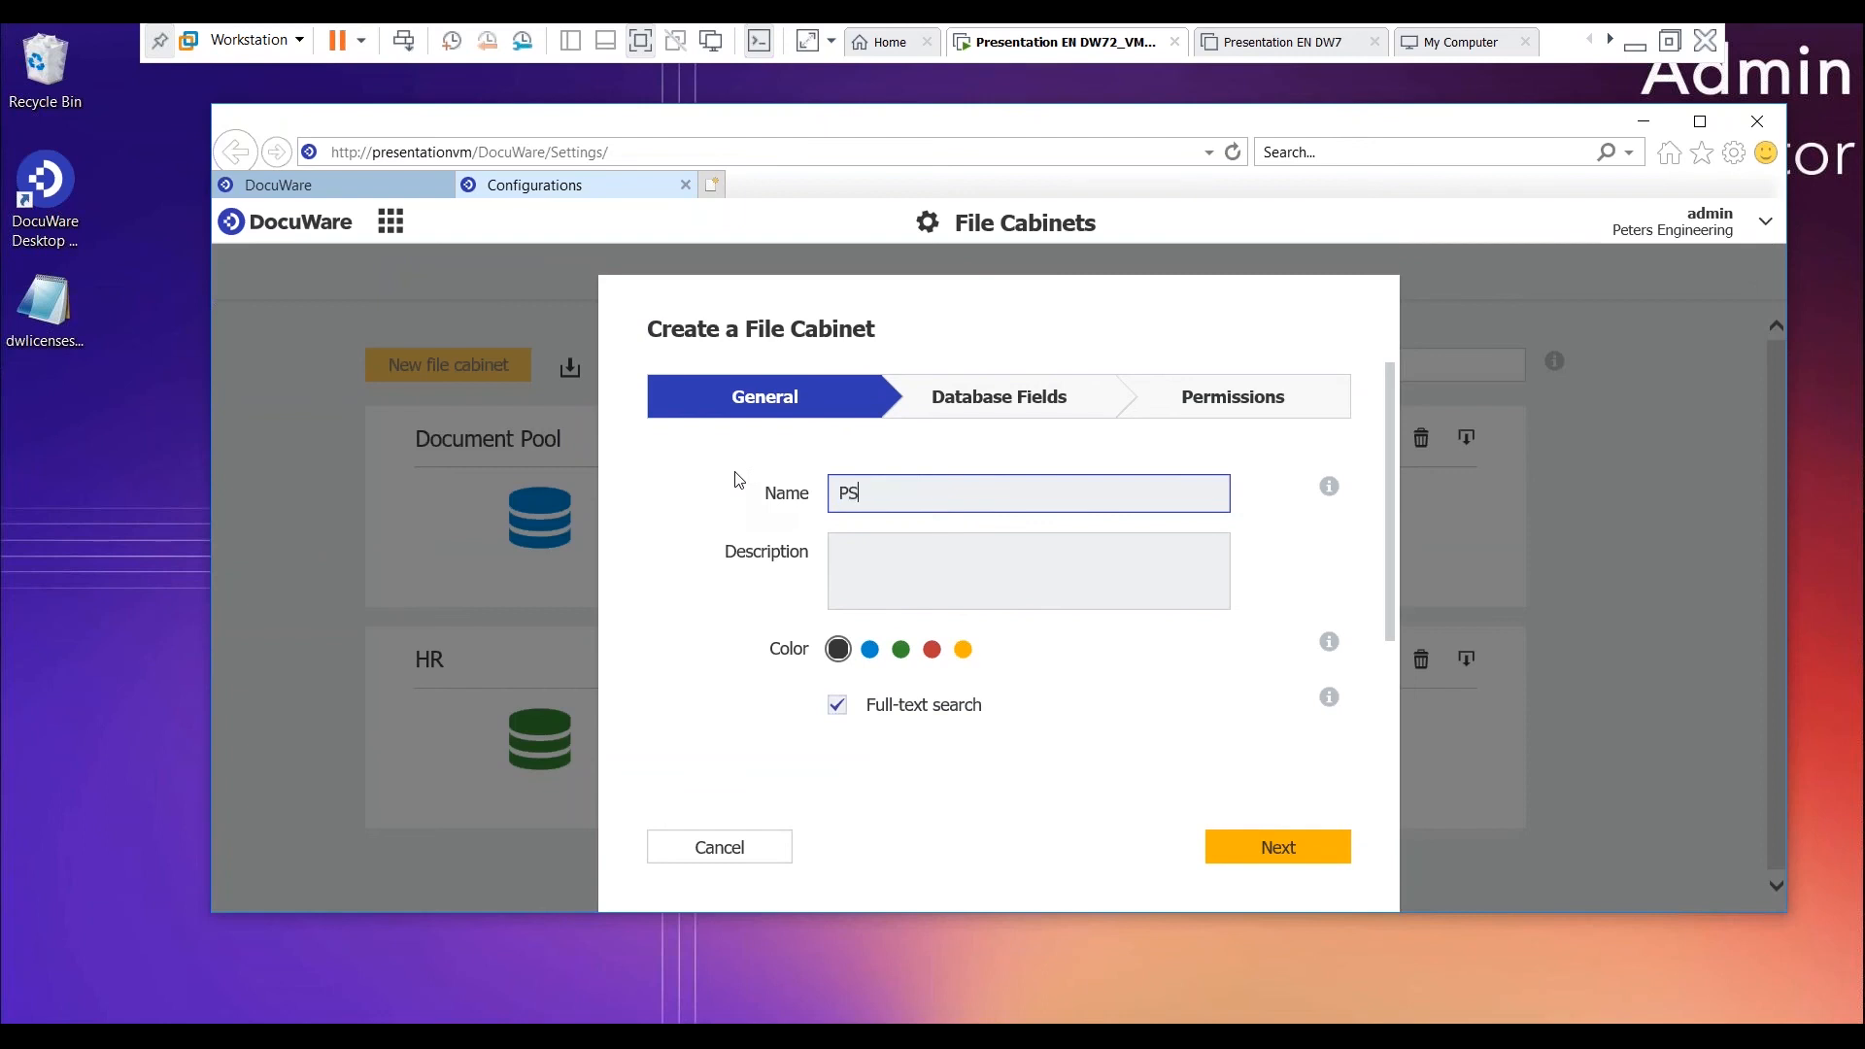
type(" Department")
left_click(860, 540)
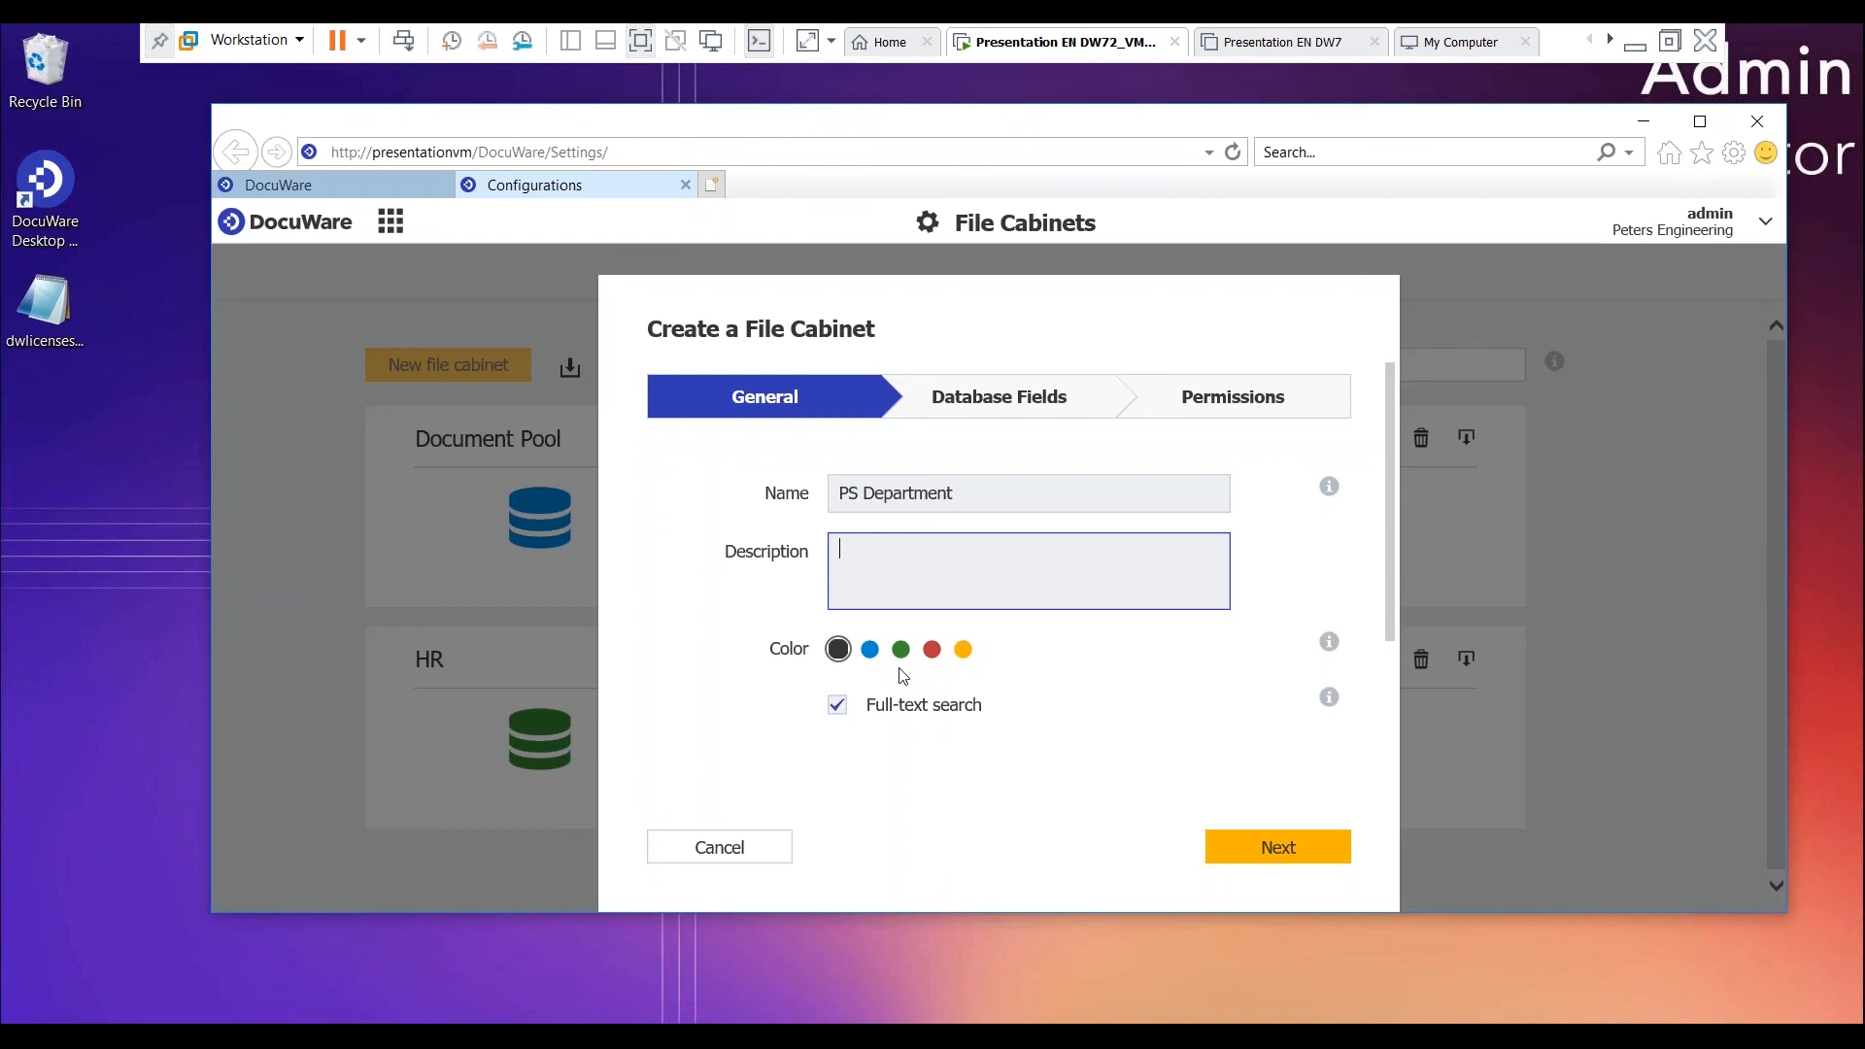
left_click(1280, 851)
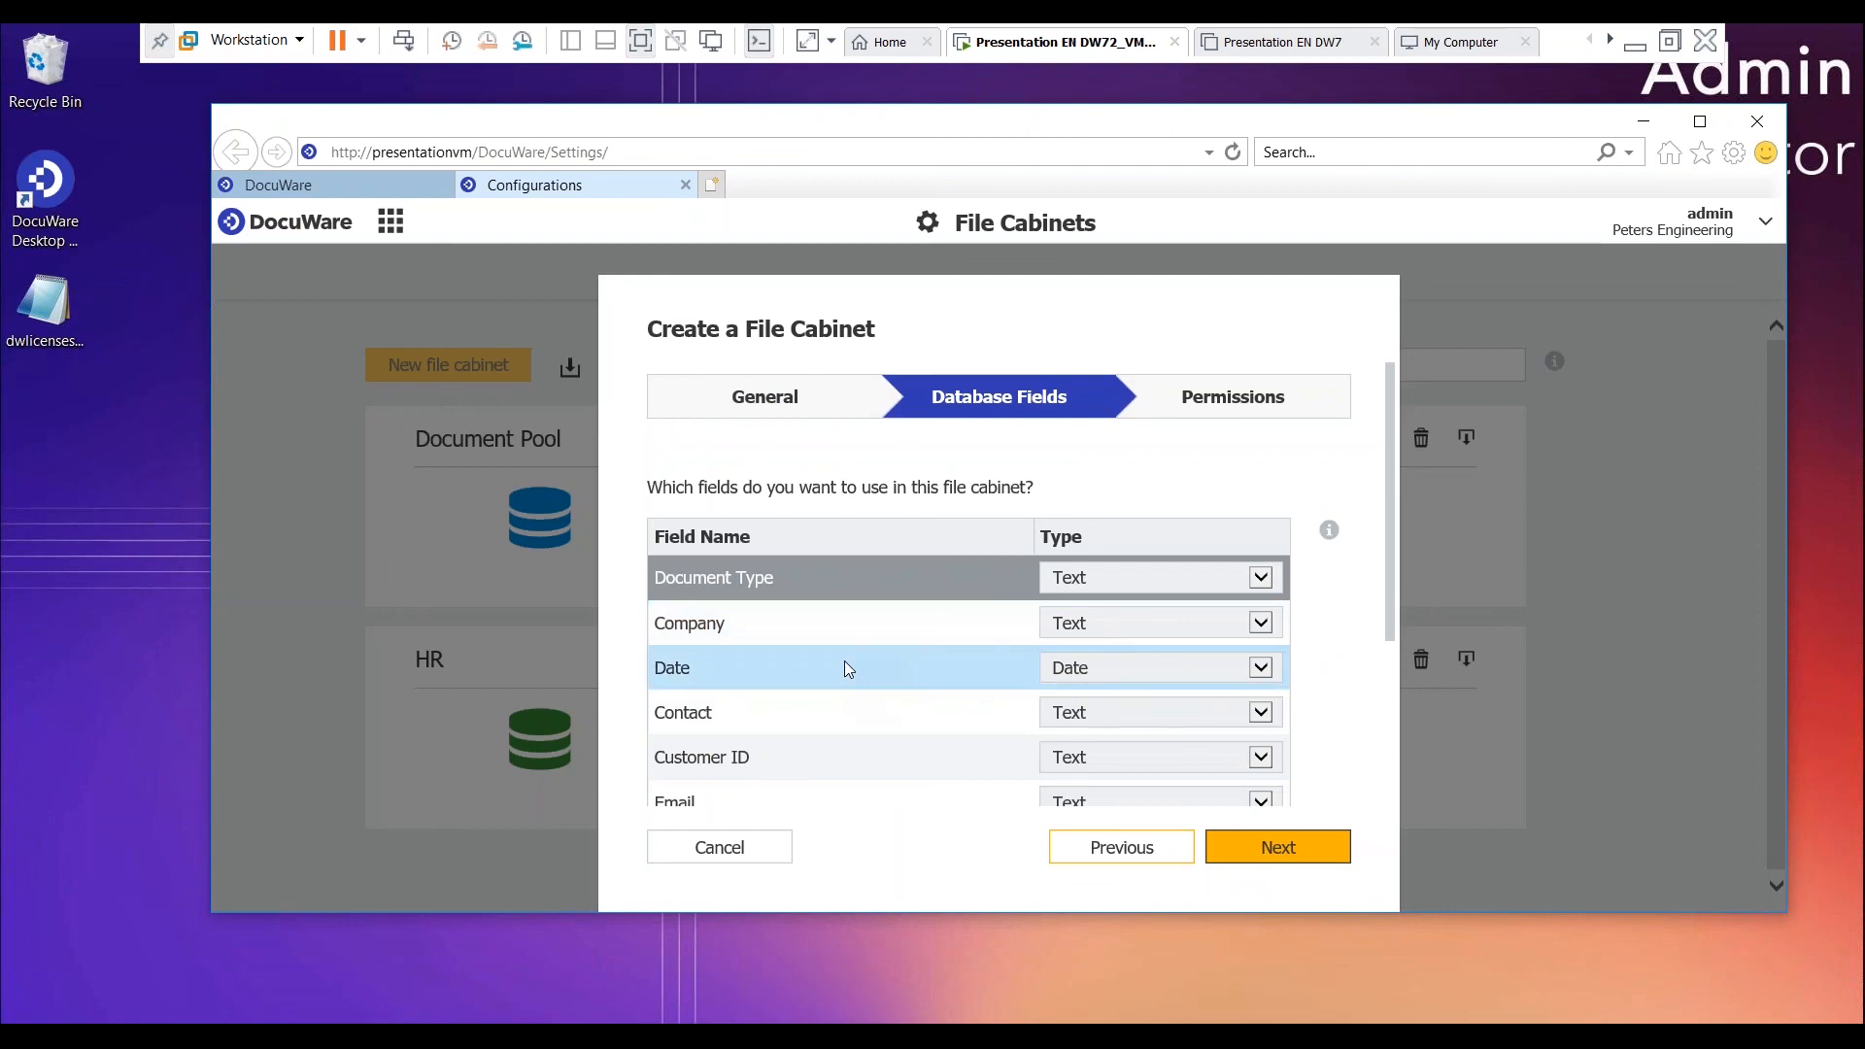
- Review the proposed database fields and remove the IBAN field from the new file cabinet
scroll(870, 659, "down", 3)
scroll(873, 652, "down", 5)
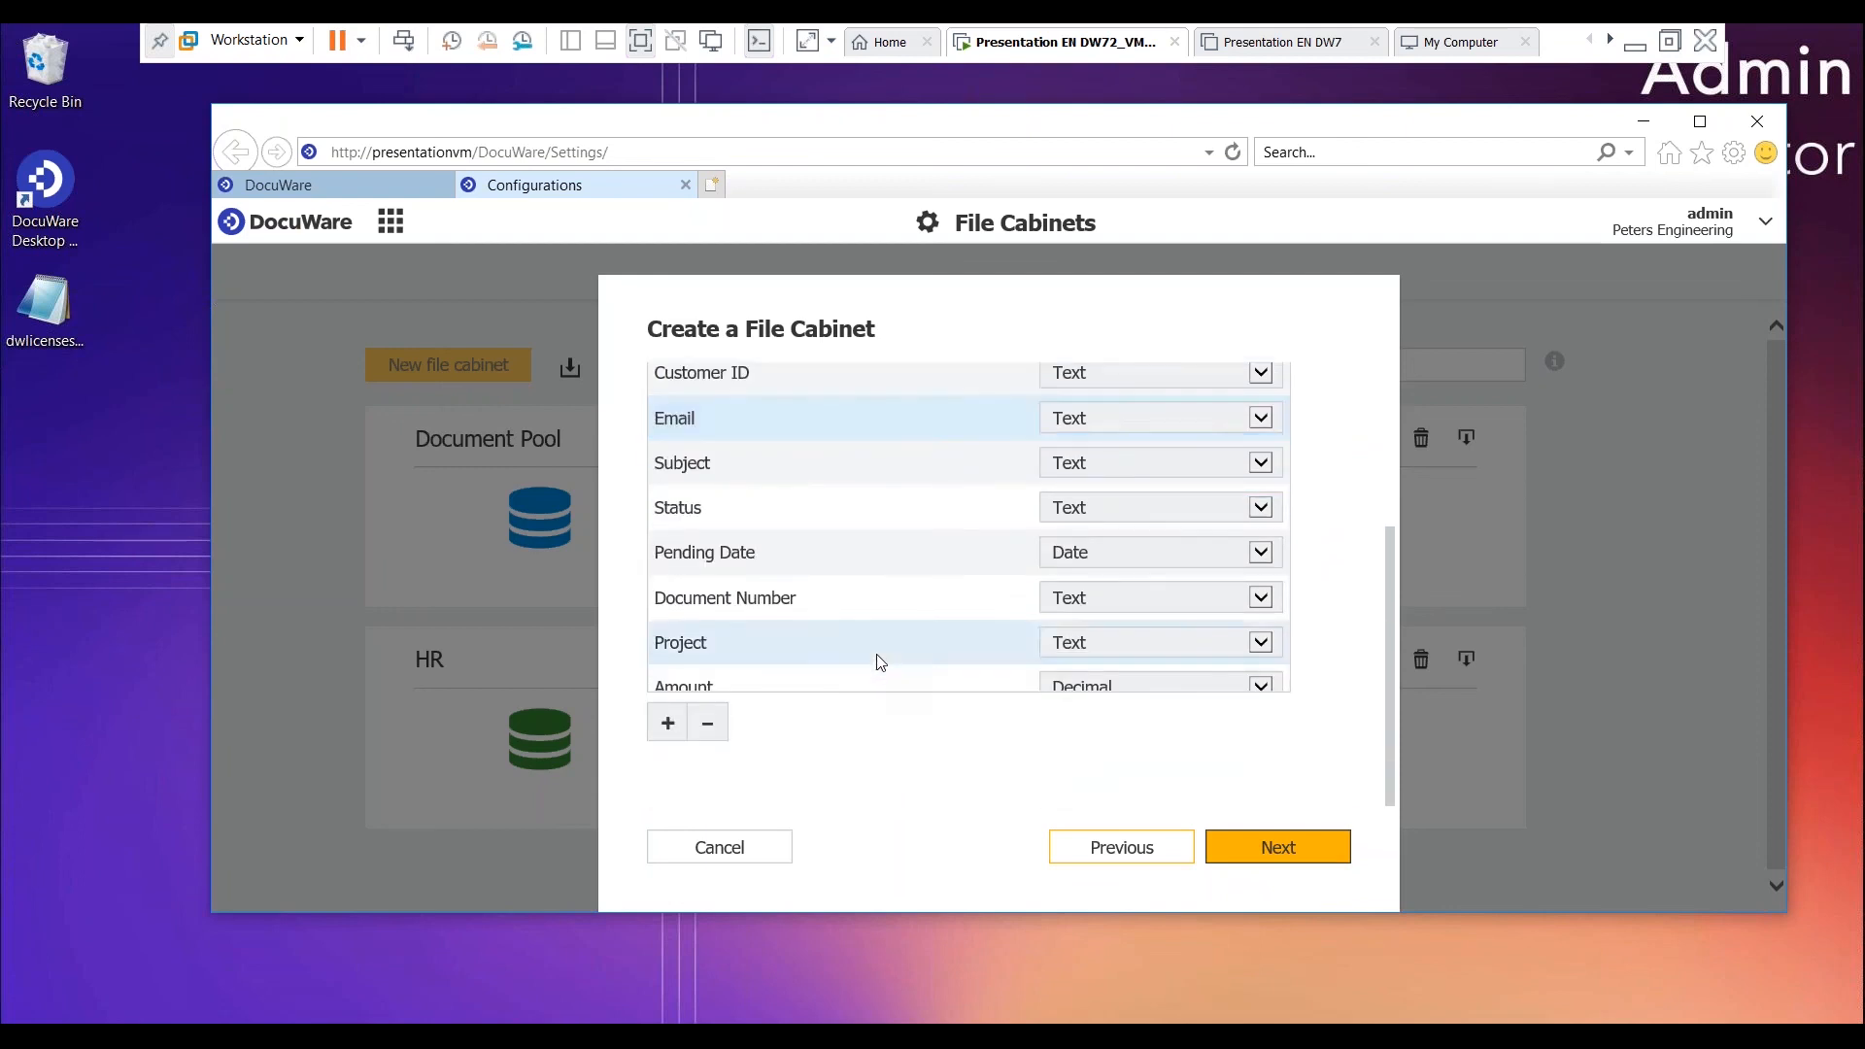
scroll(818, 666, "up", 5)
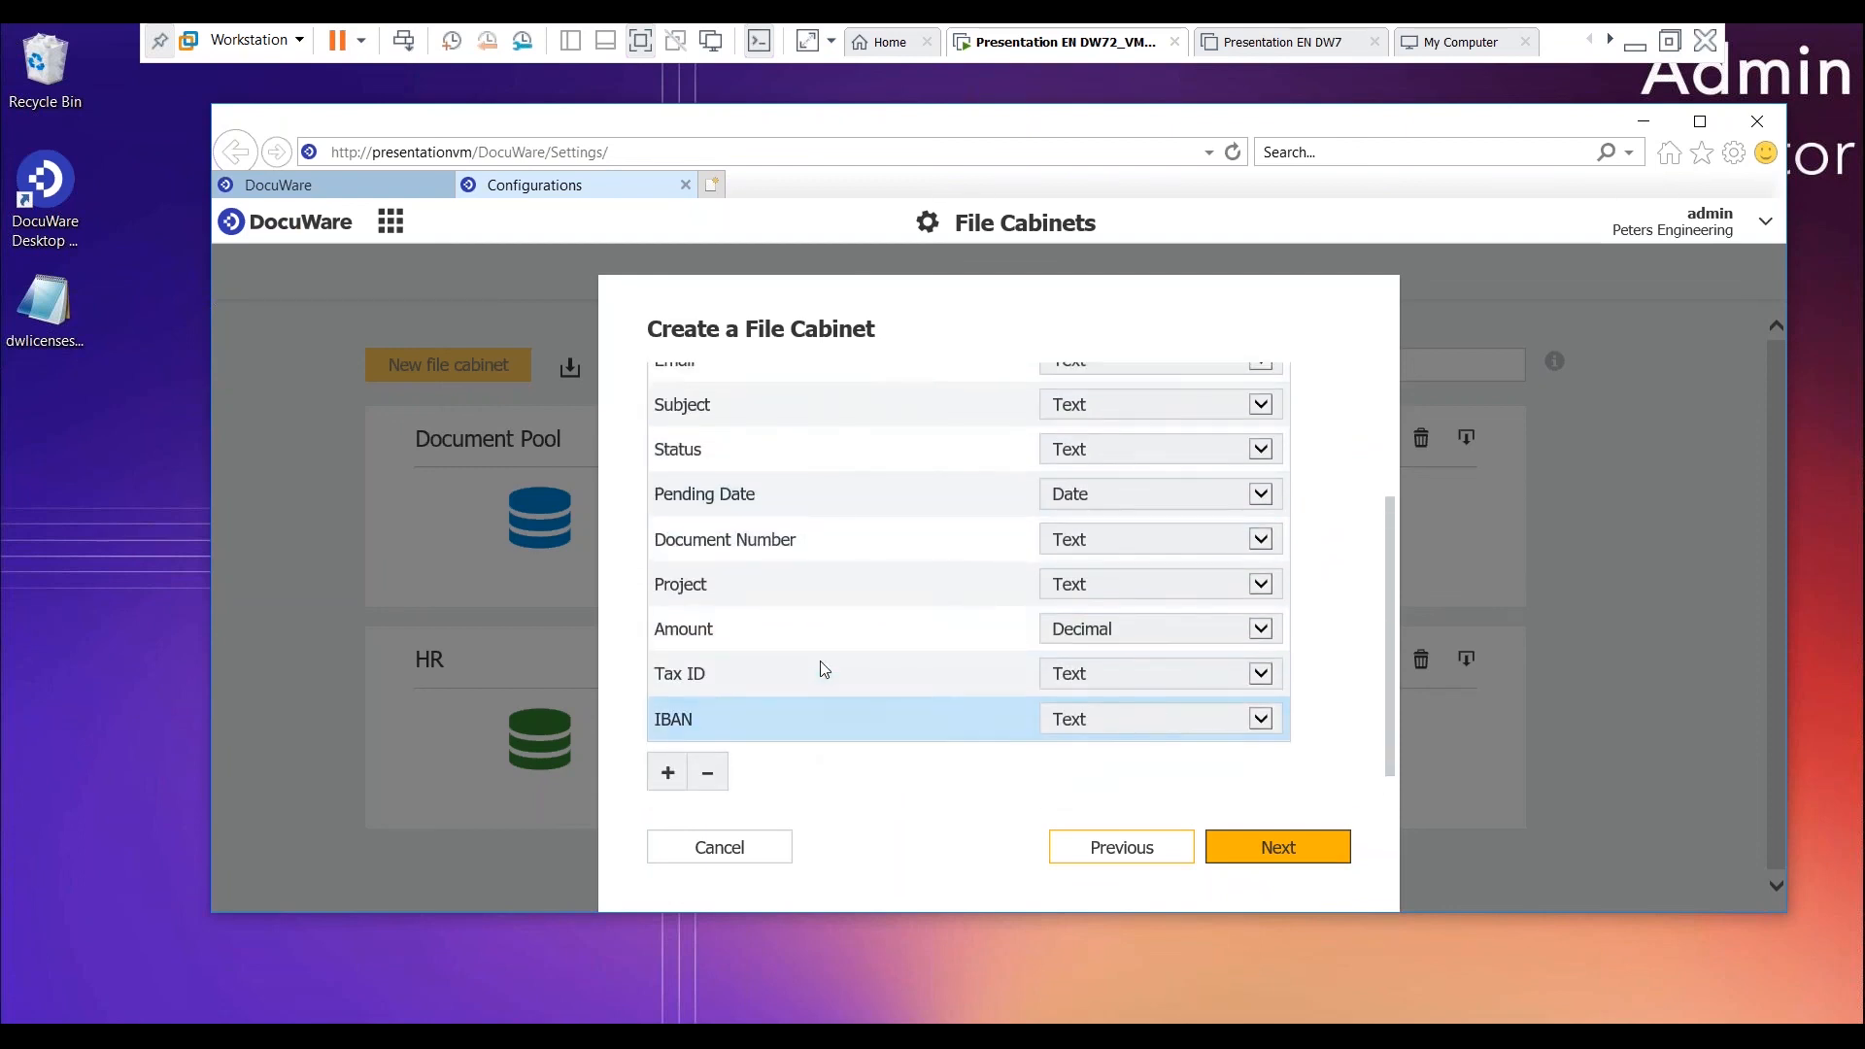
scroll(824, 573, "down", 5)
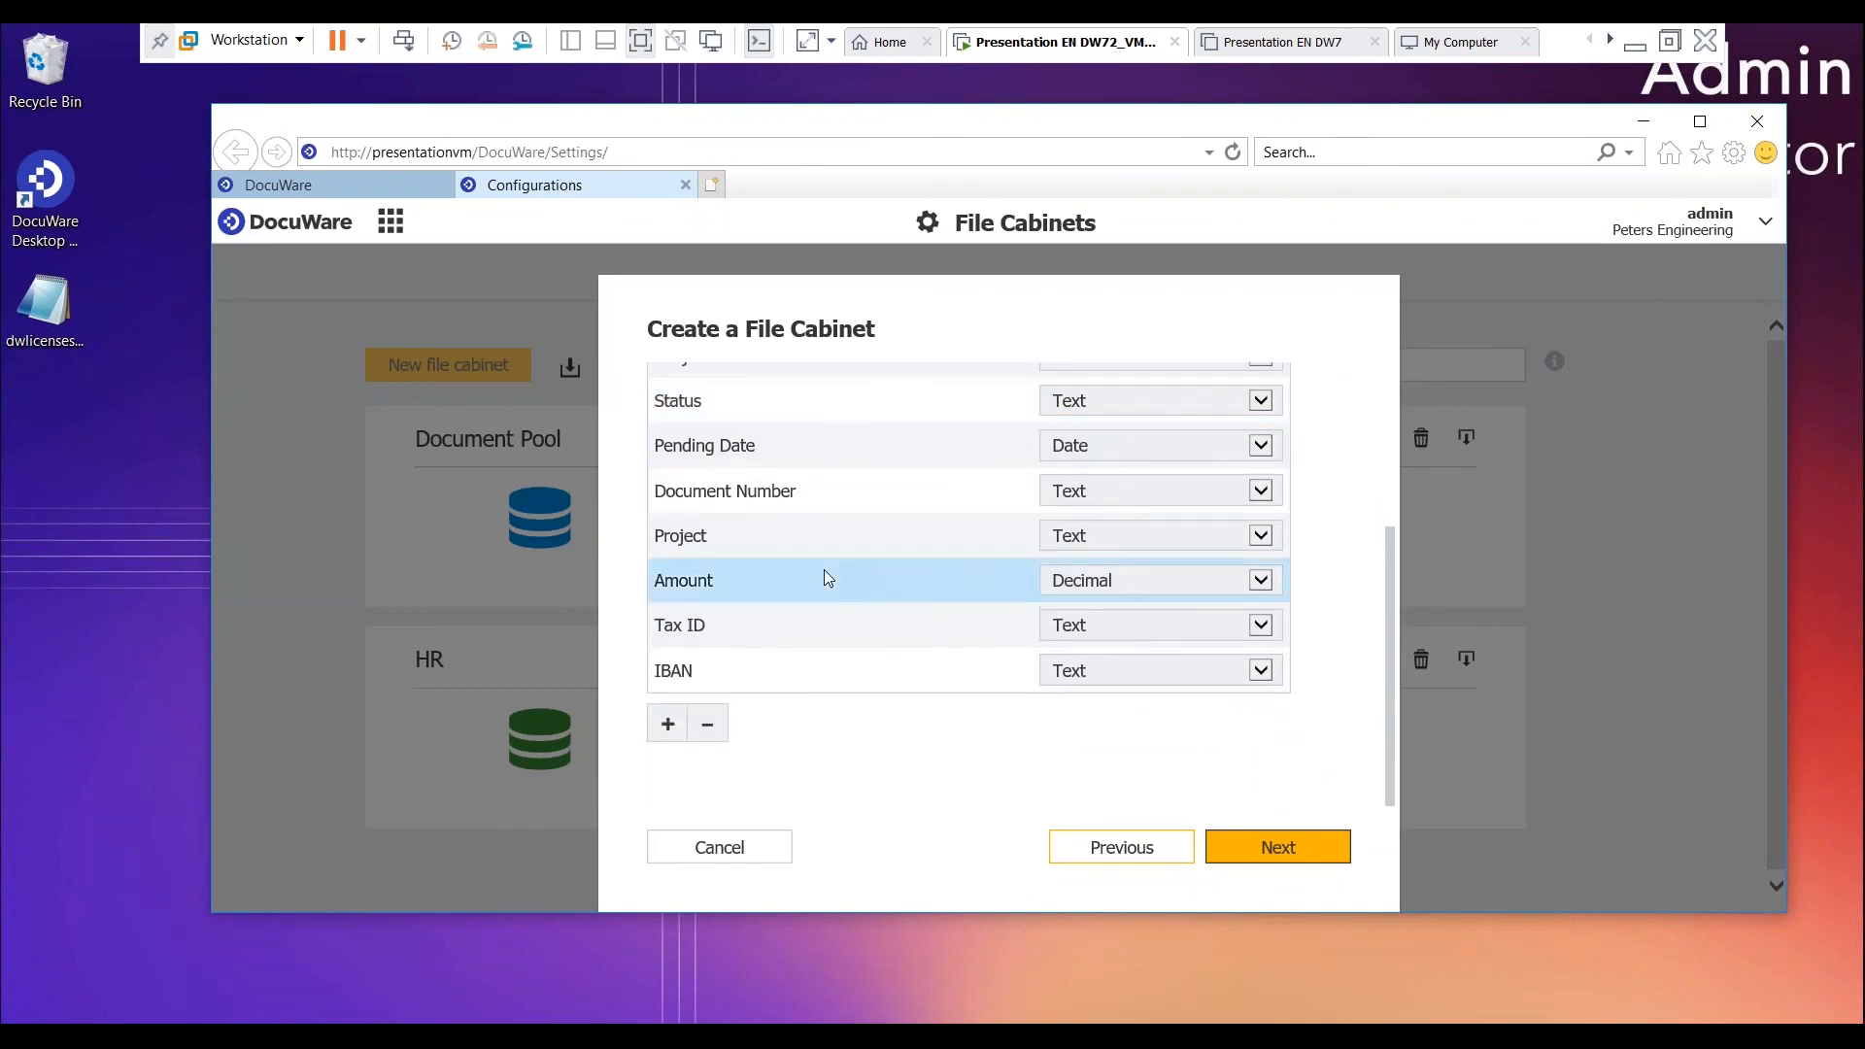
left_click(810, 668)
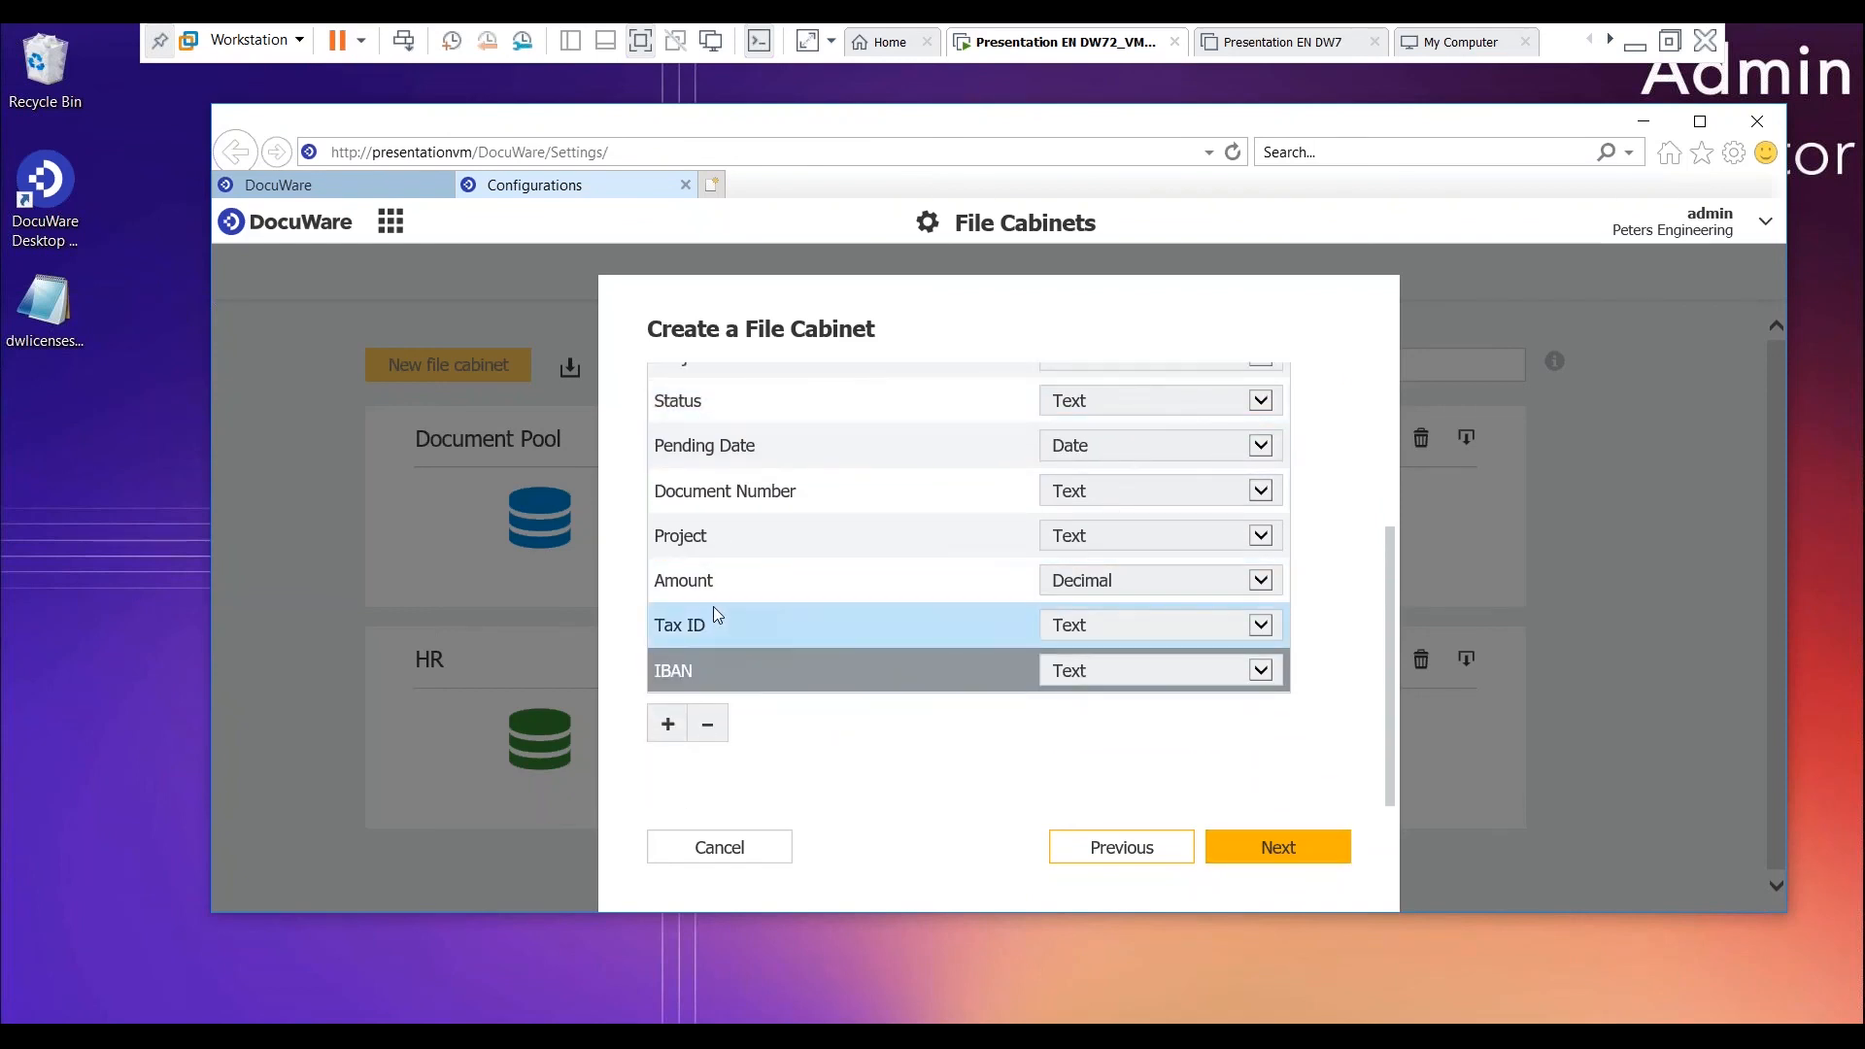
left_click(707, 723)
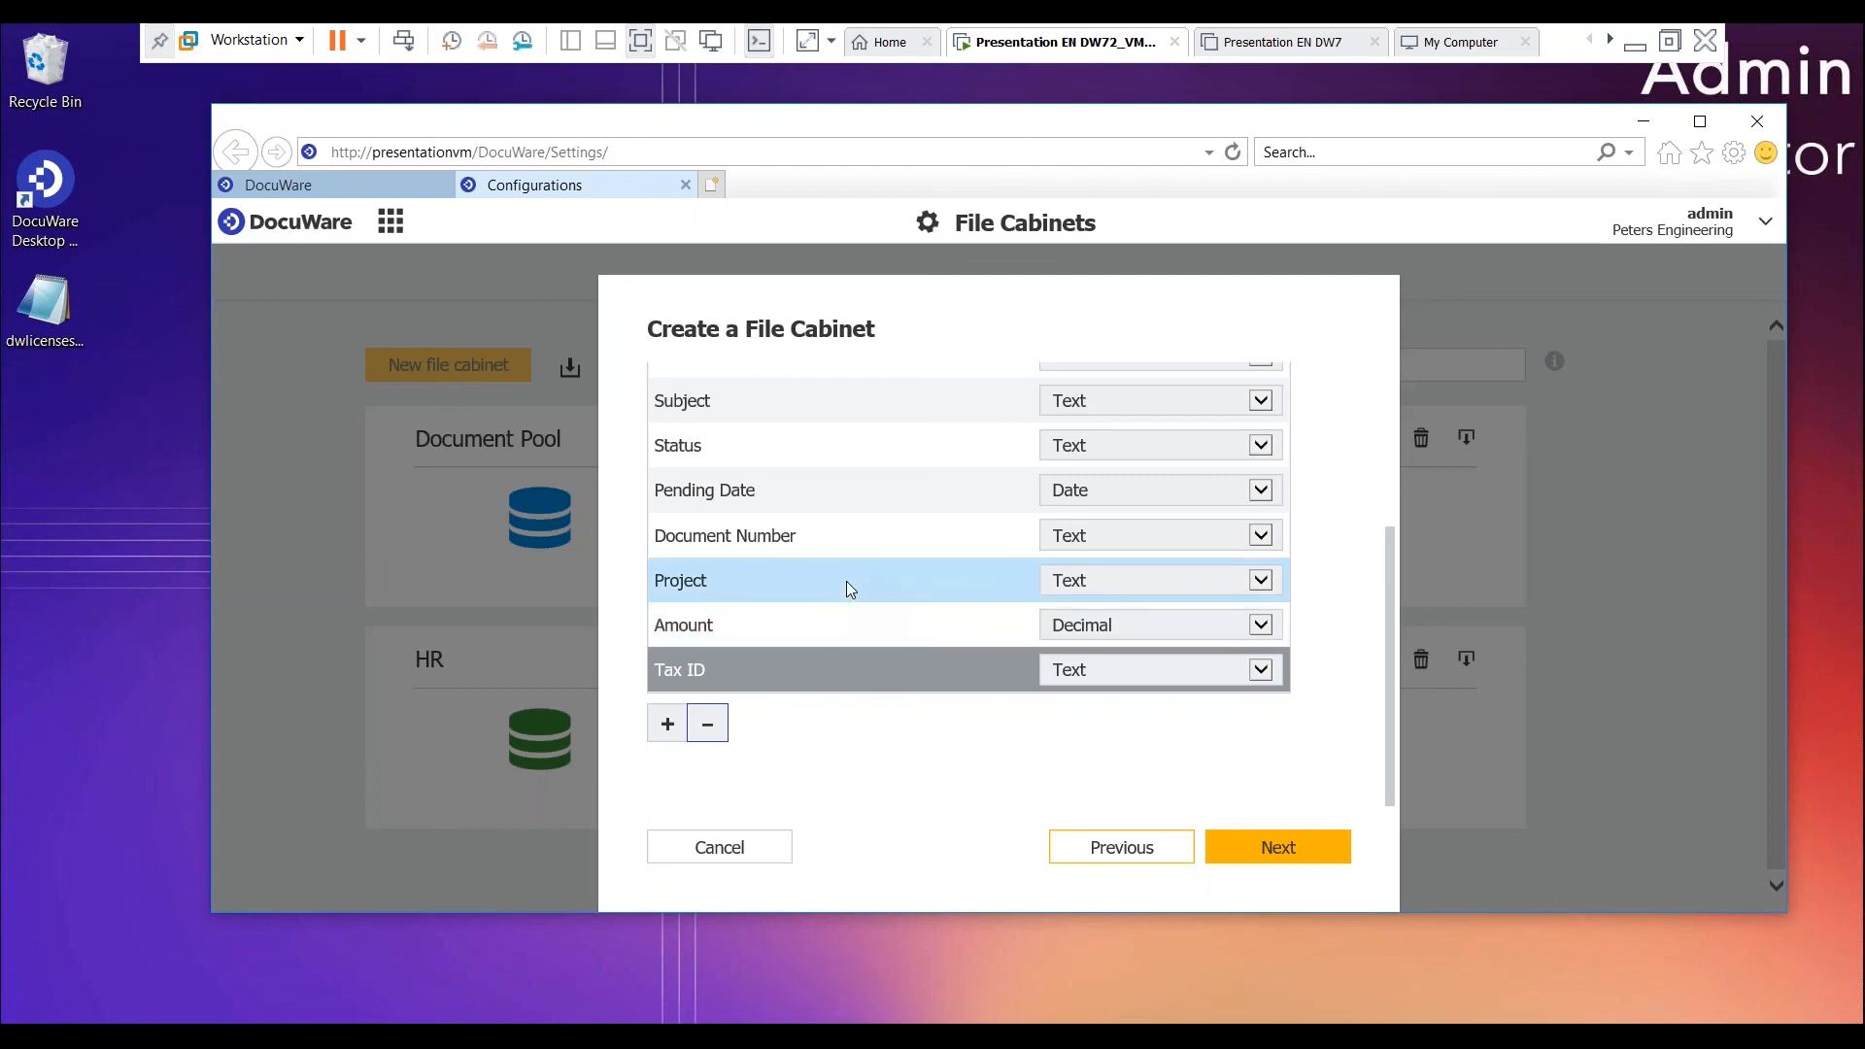
- Add a database field named test of type Text and continue to the file cabinet's permissions
left_click(668, 727)
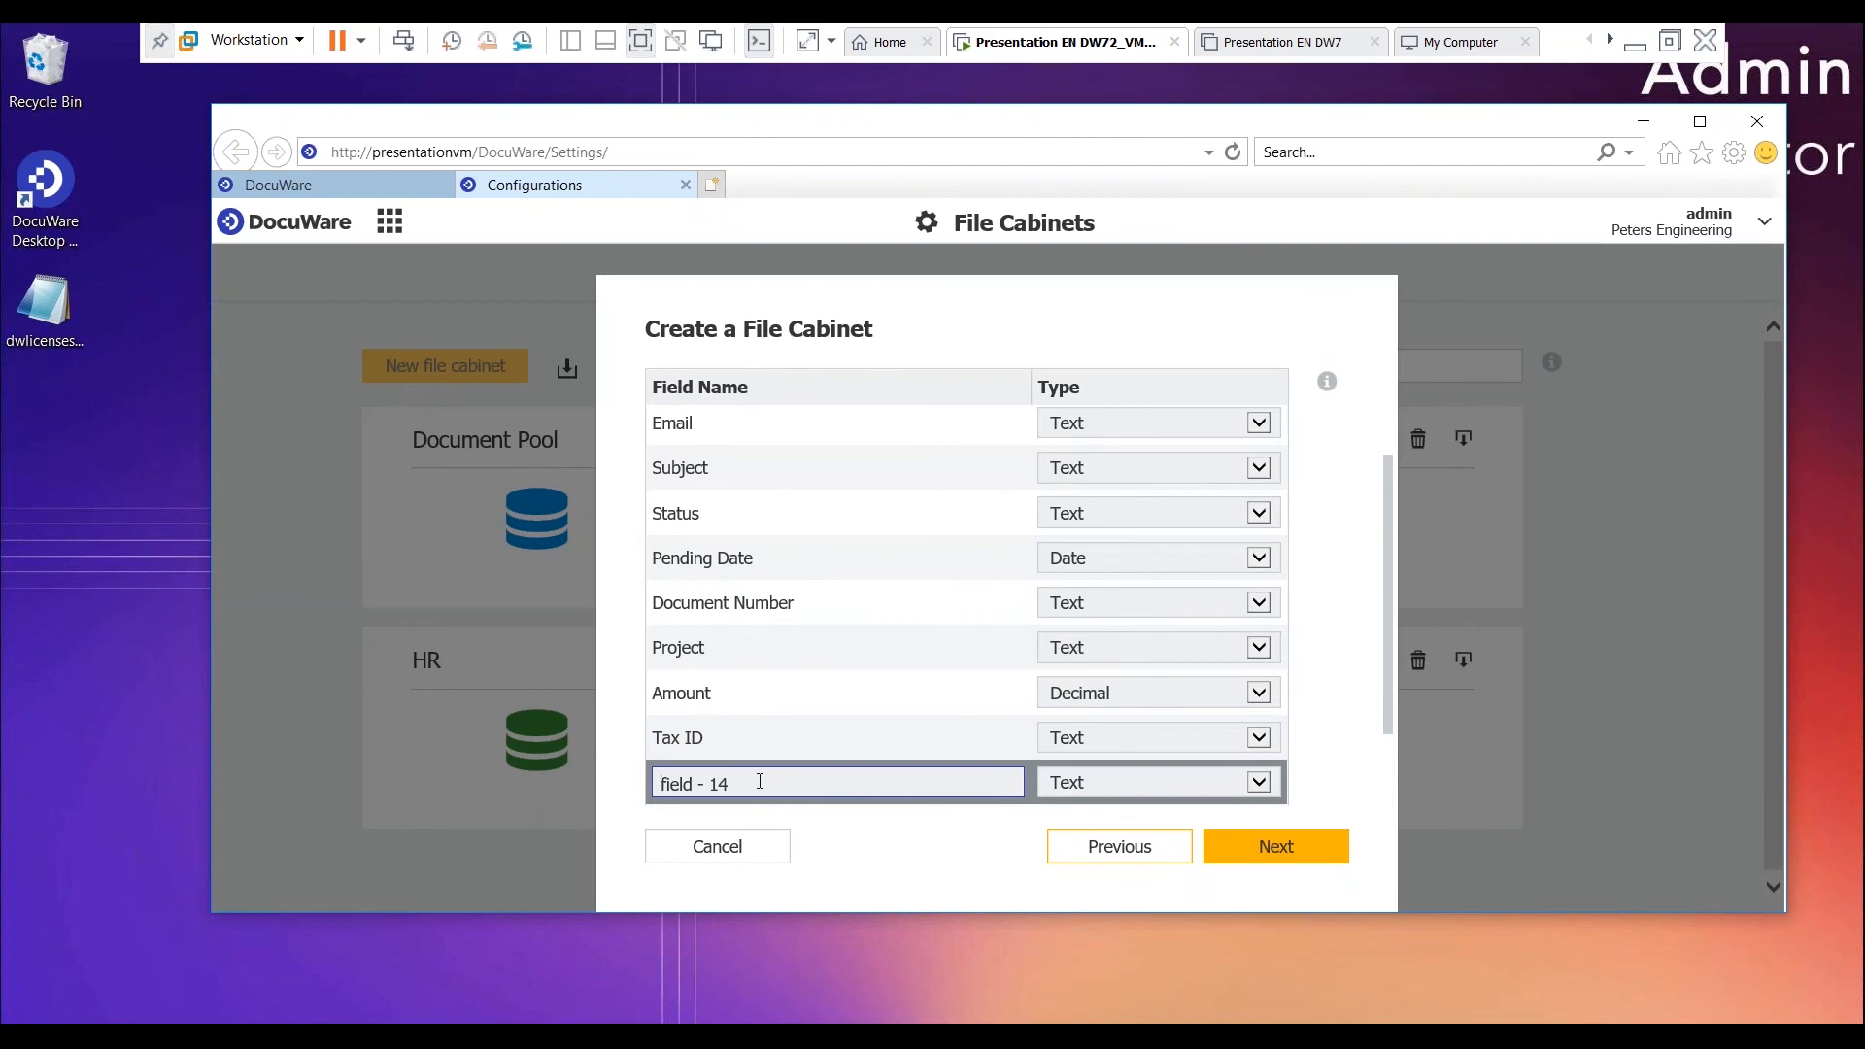
left_click_drag(752, 776, 582, 761)
type("test")
left_click(1258, 782)
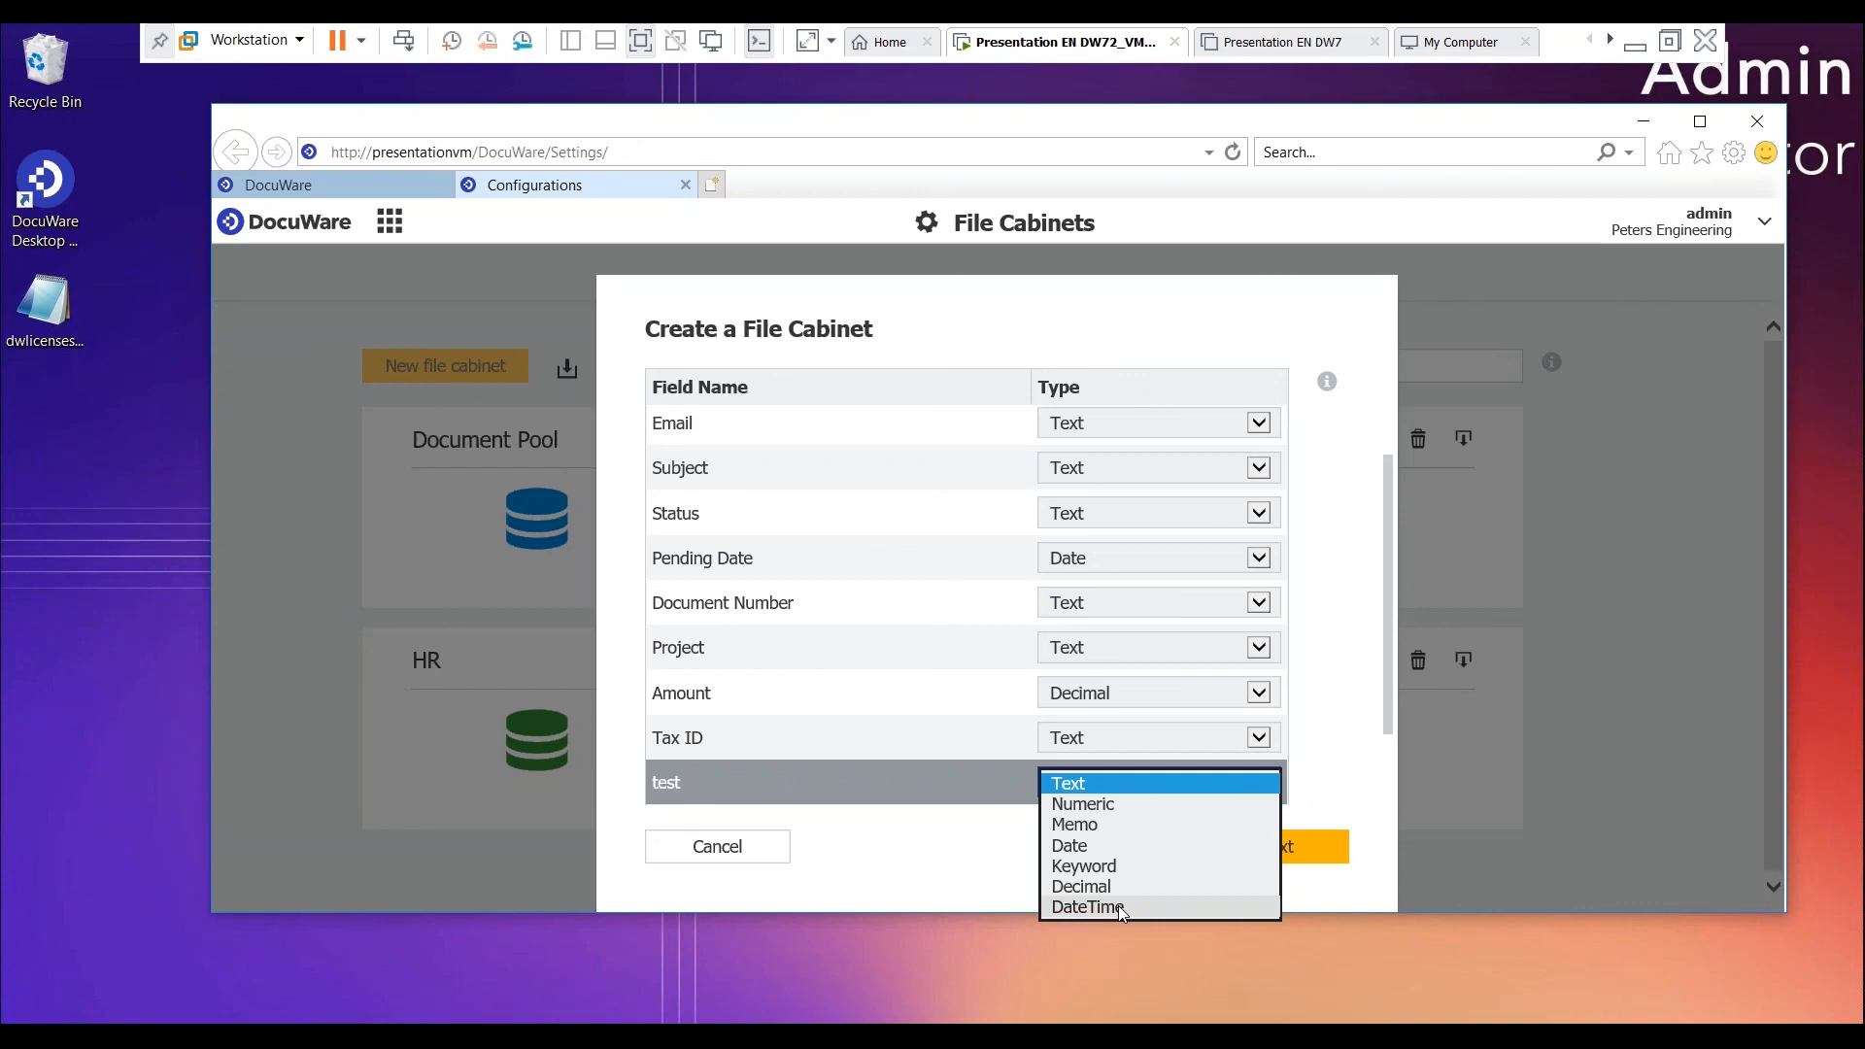
left_click(1339, 728)
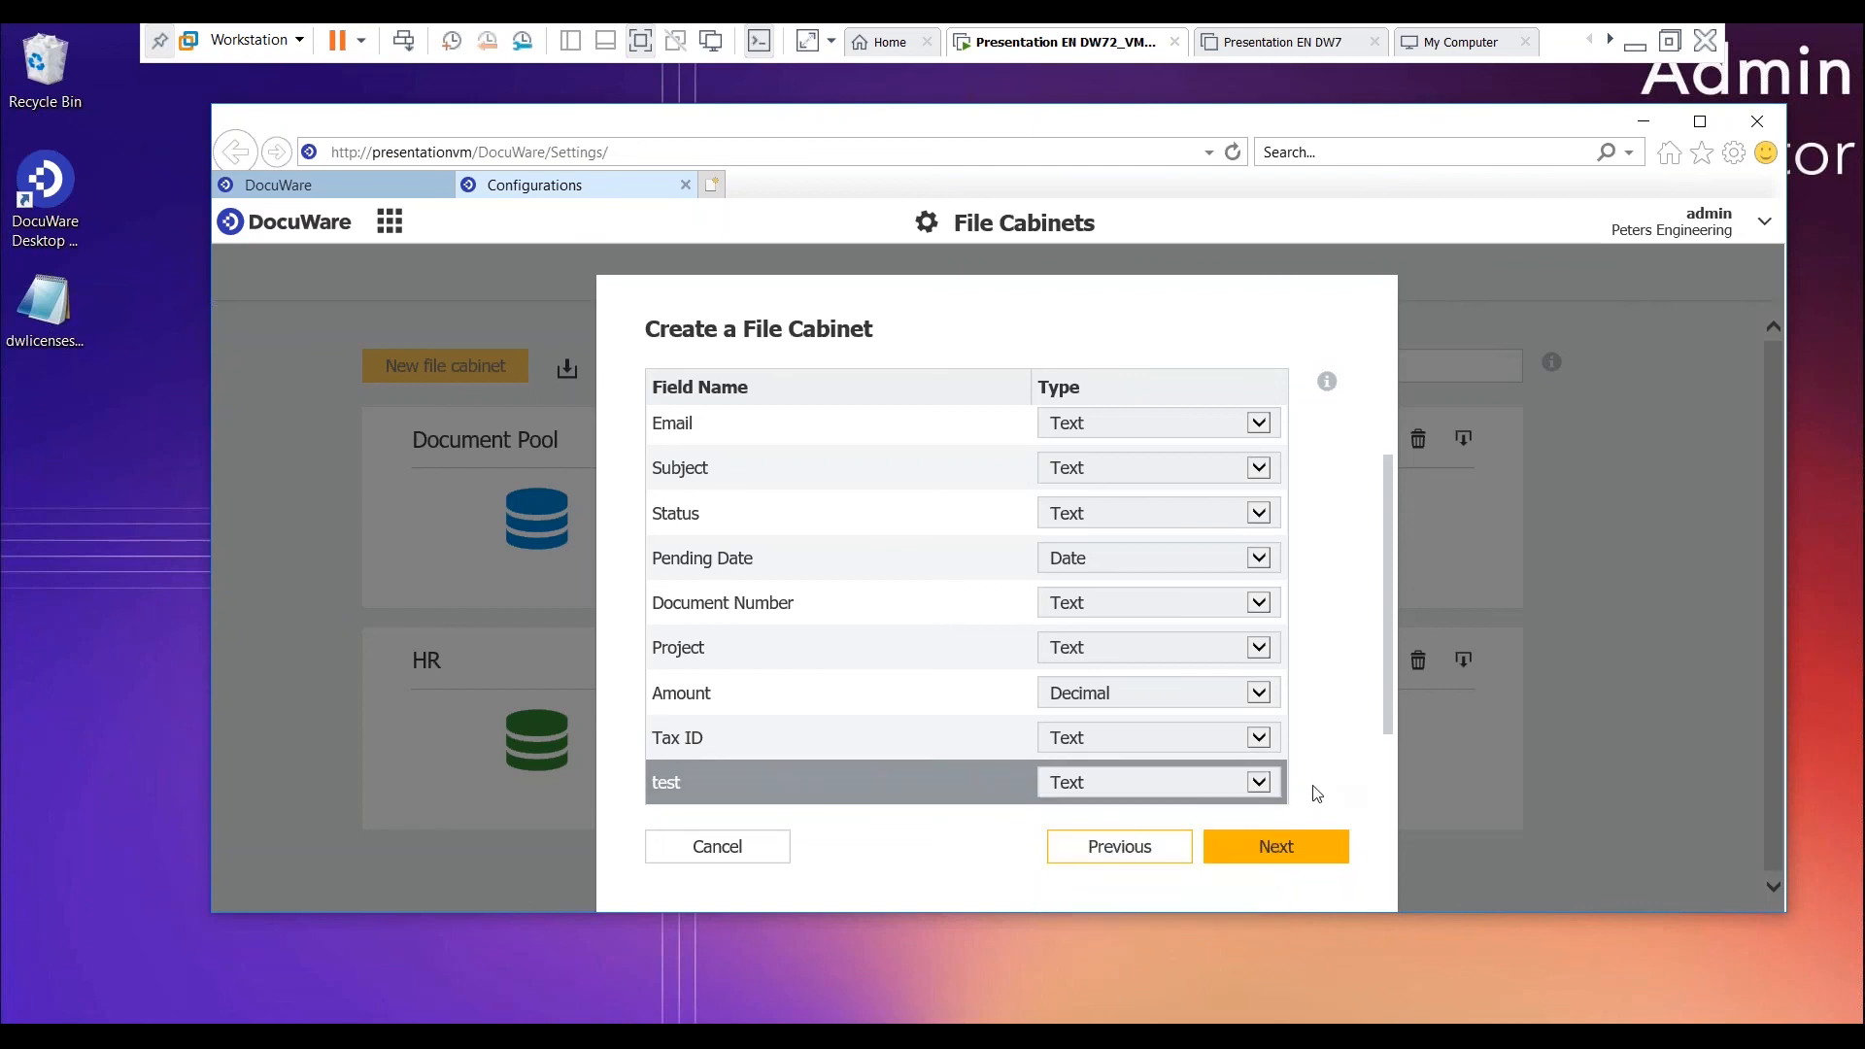
left_click(1303, 849)
- Assign the role PS Engineer - Base Users with Read and Edit permissions and finish creating the file cabinet
scroll(871, 773, "up", 1)
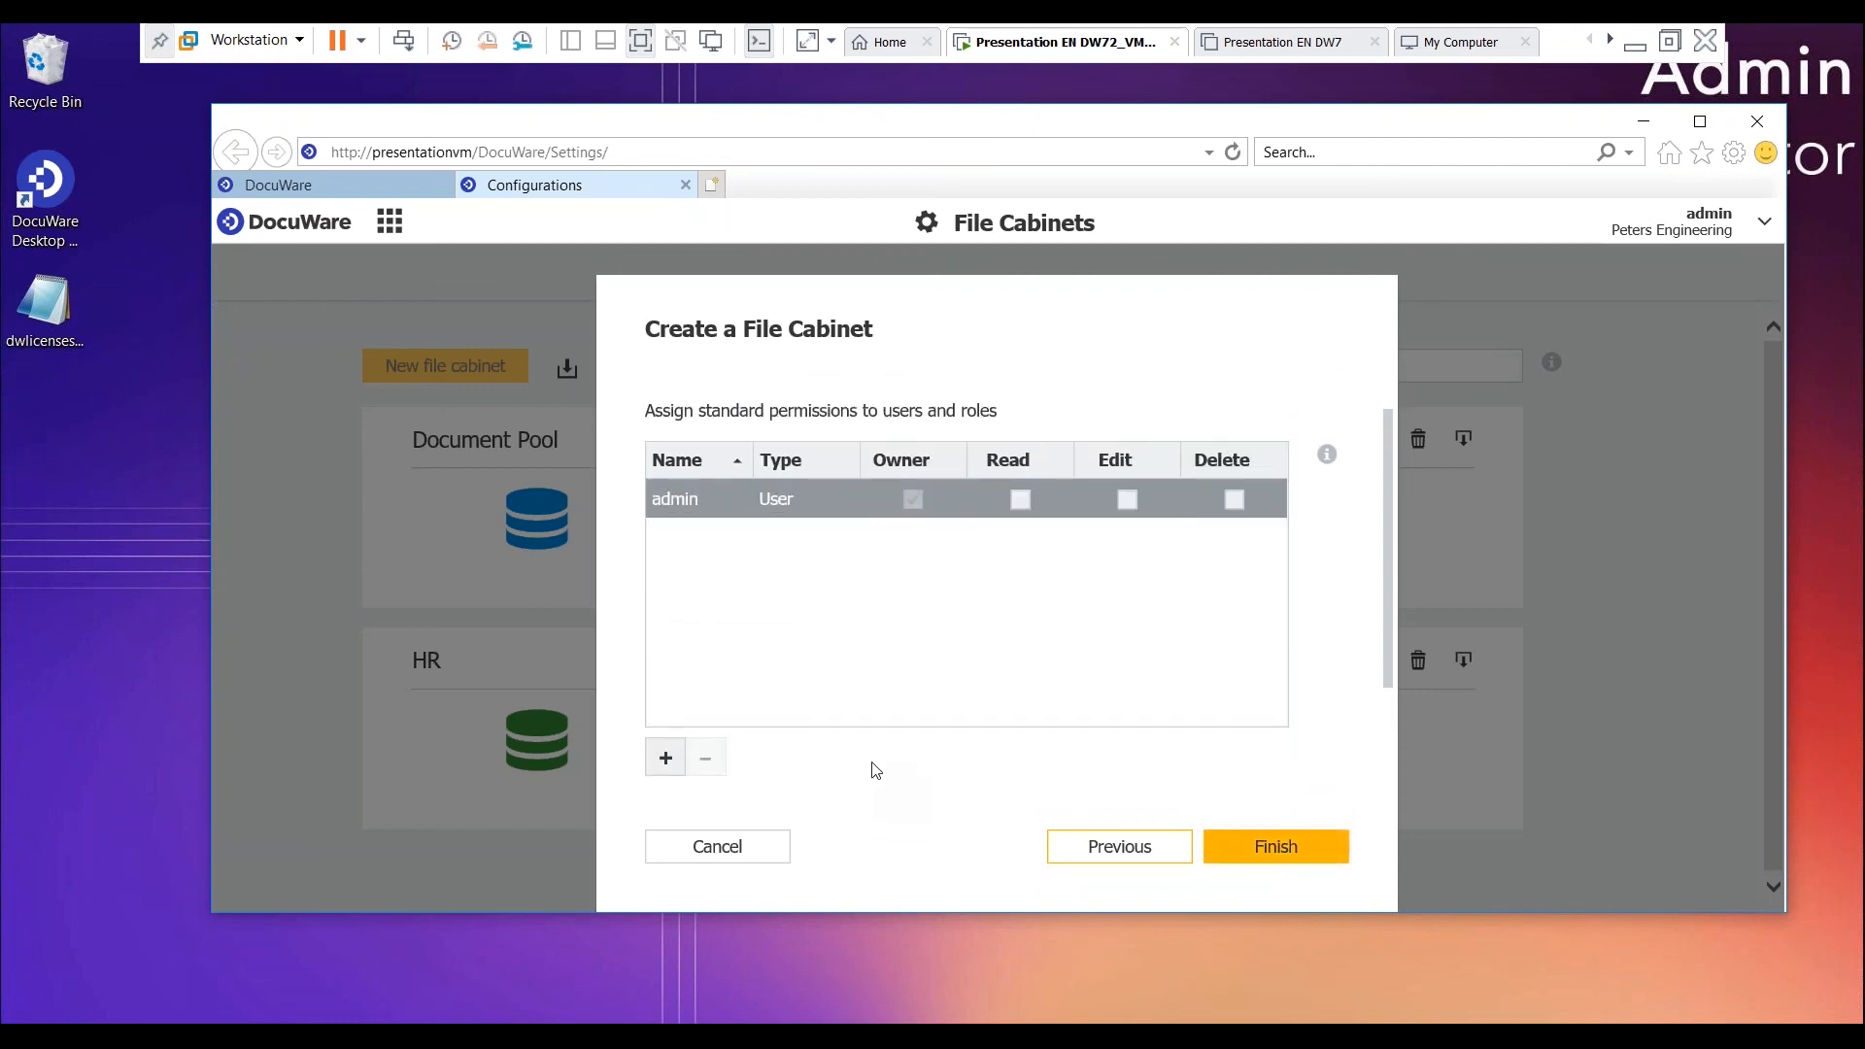
scroll(875, 769, "up", 1)
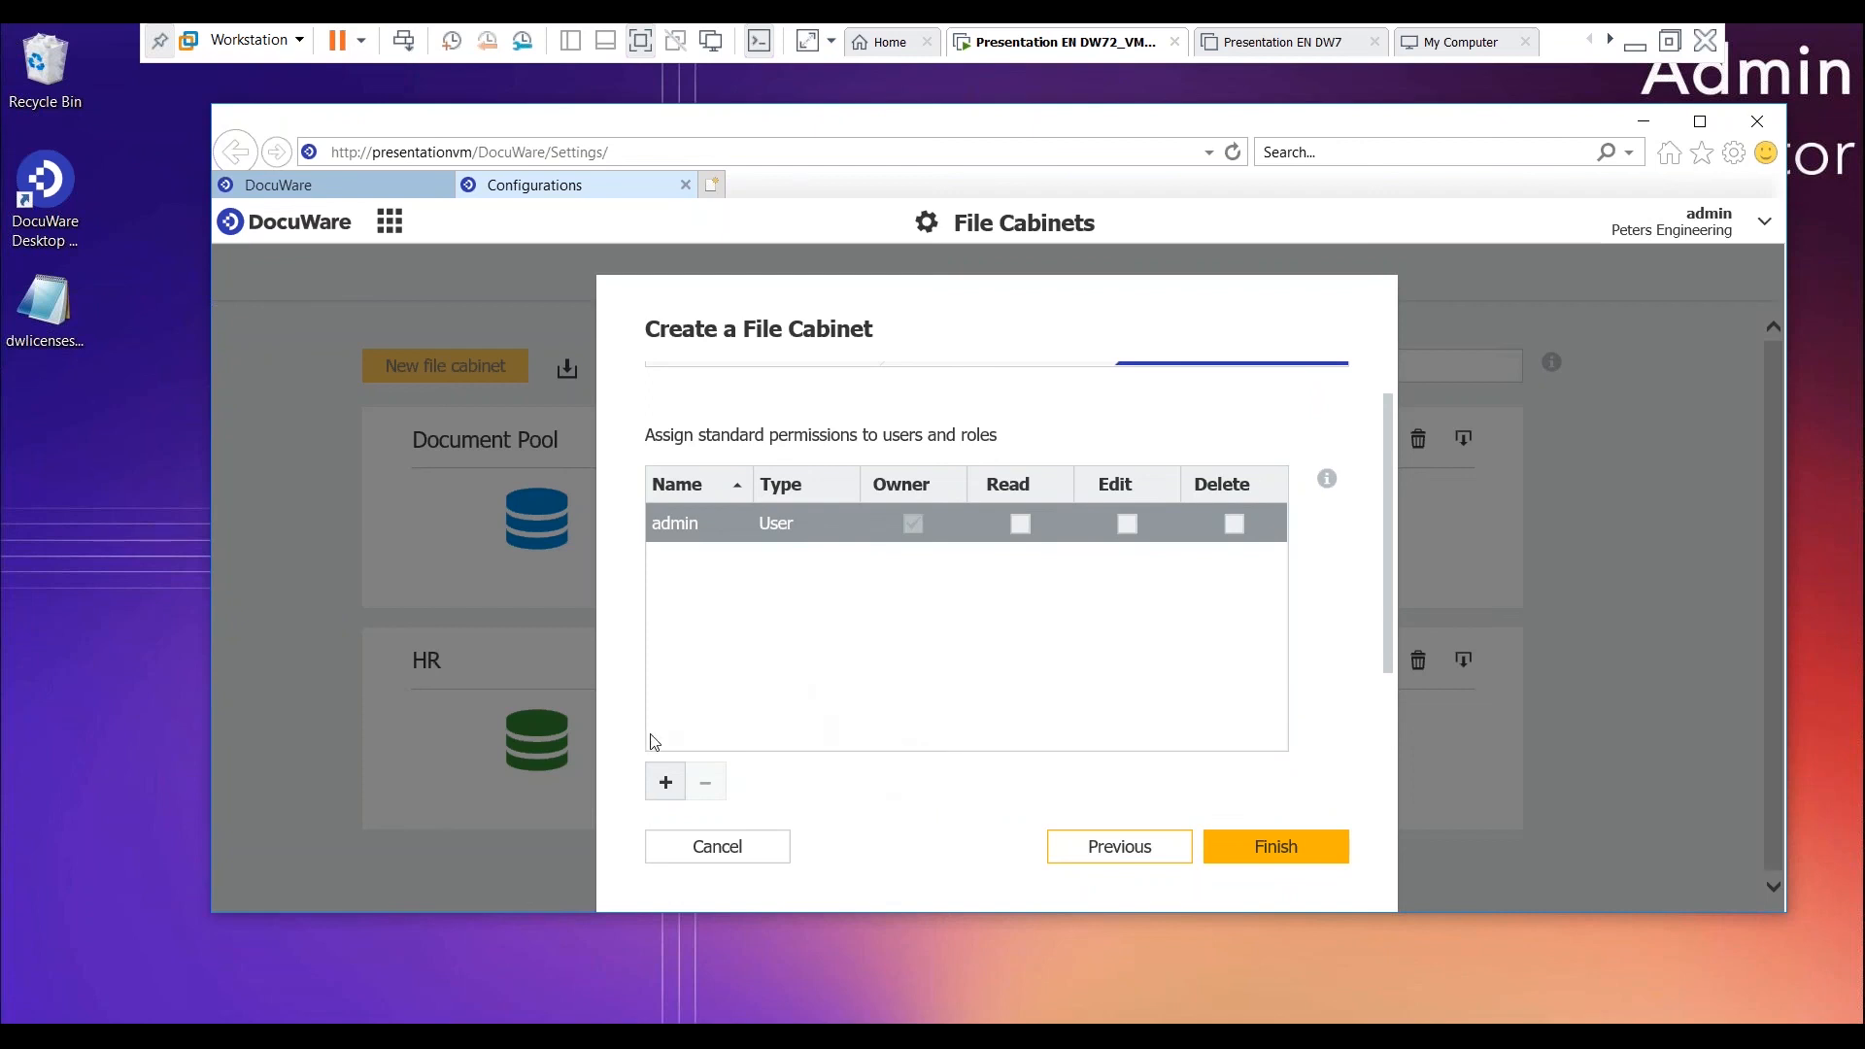
left_click(666, 782)
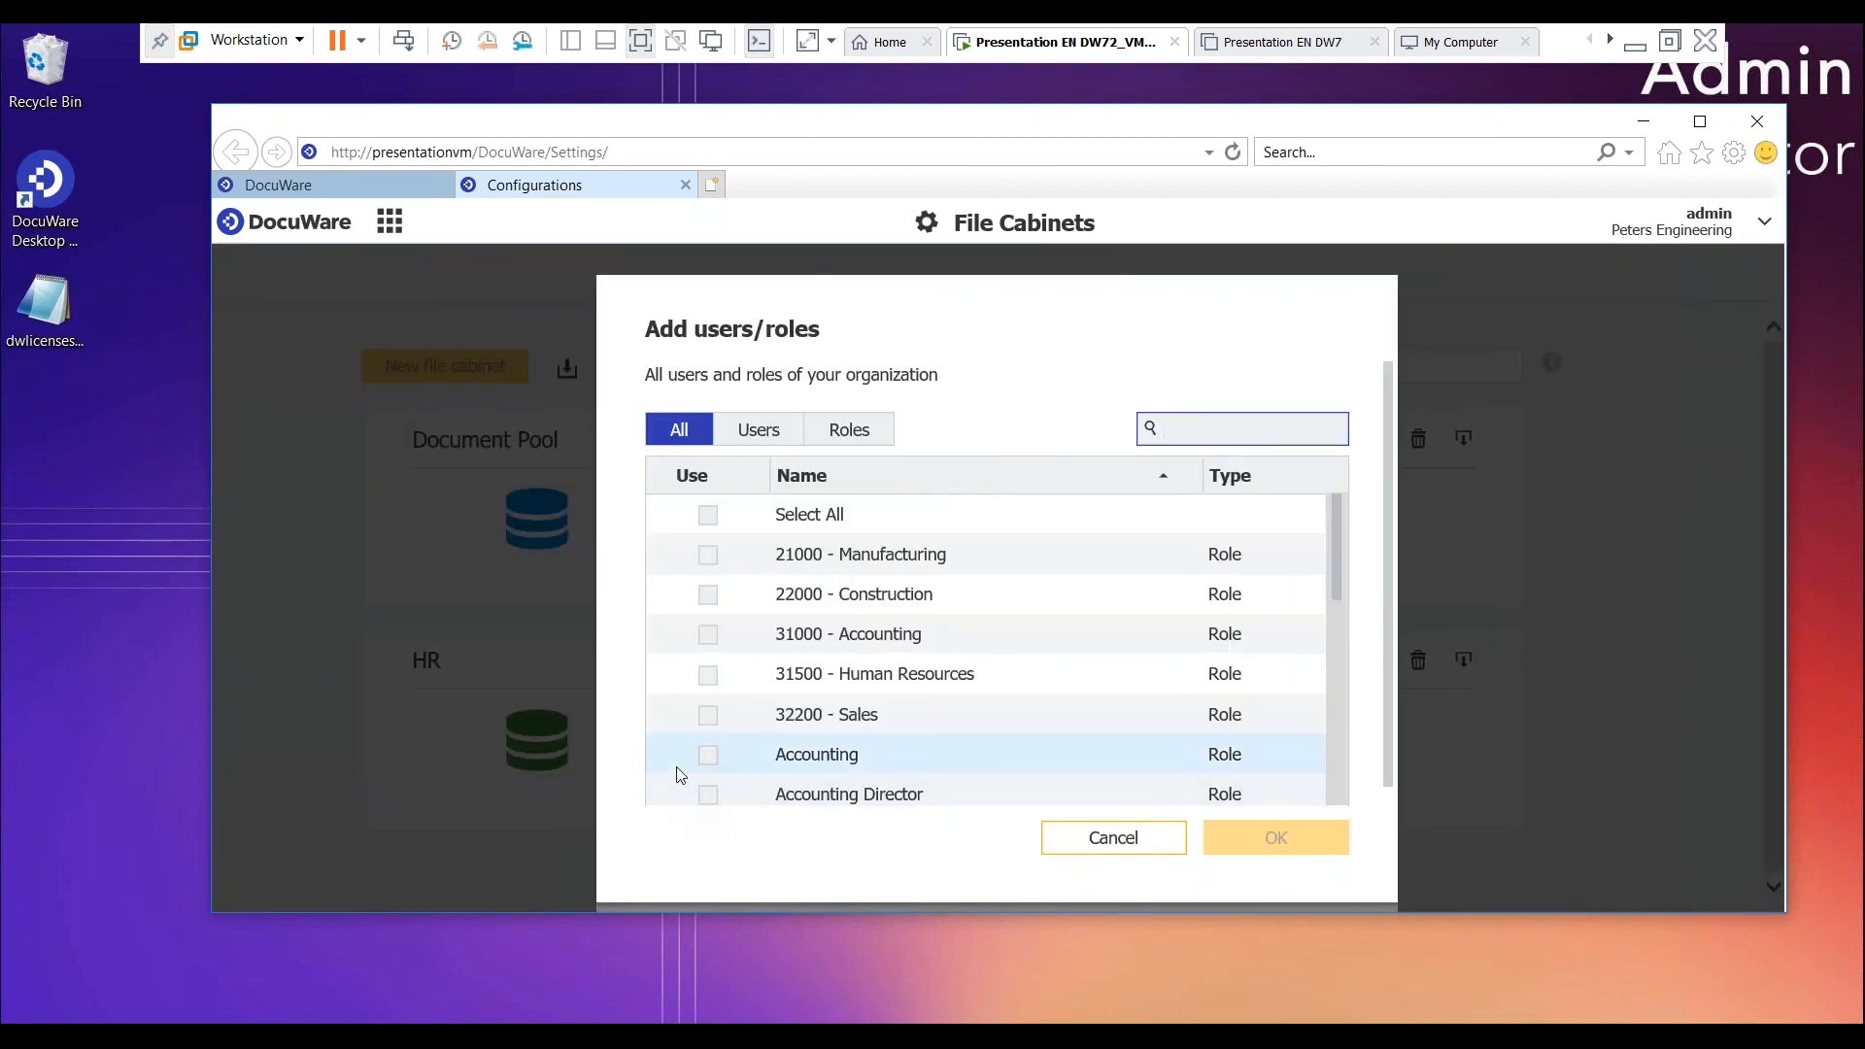
left_click(849, 427)
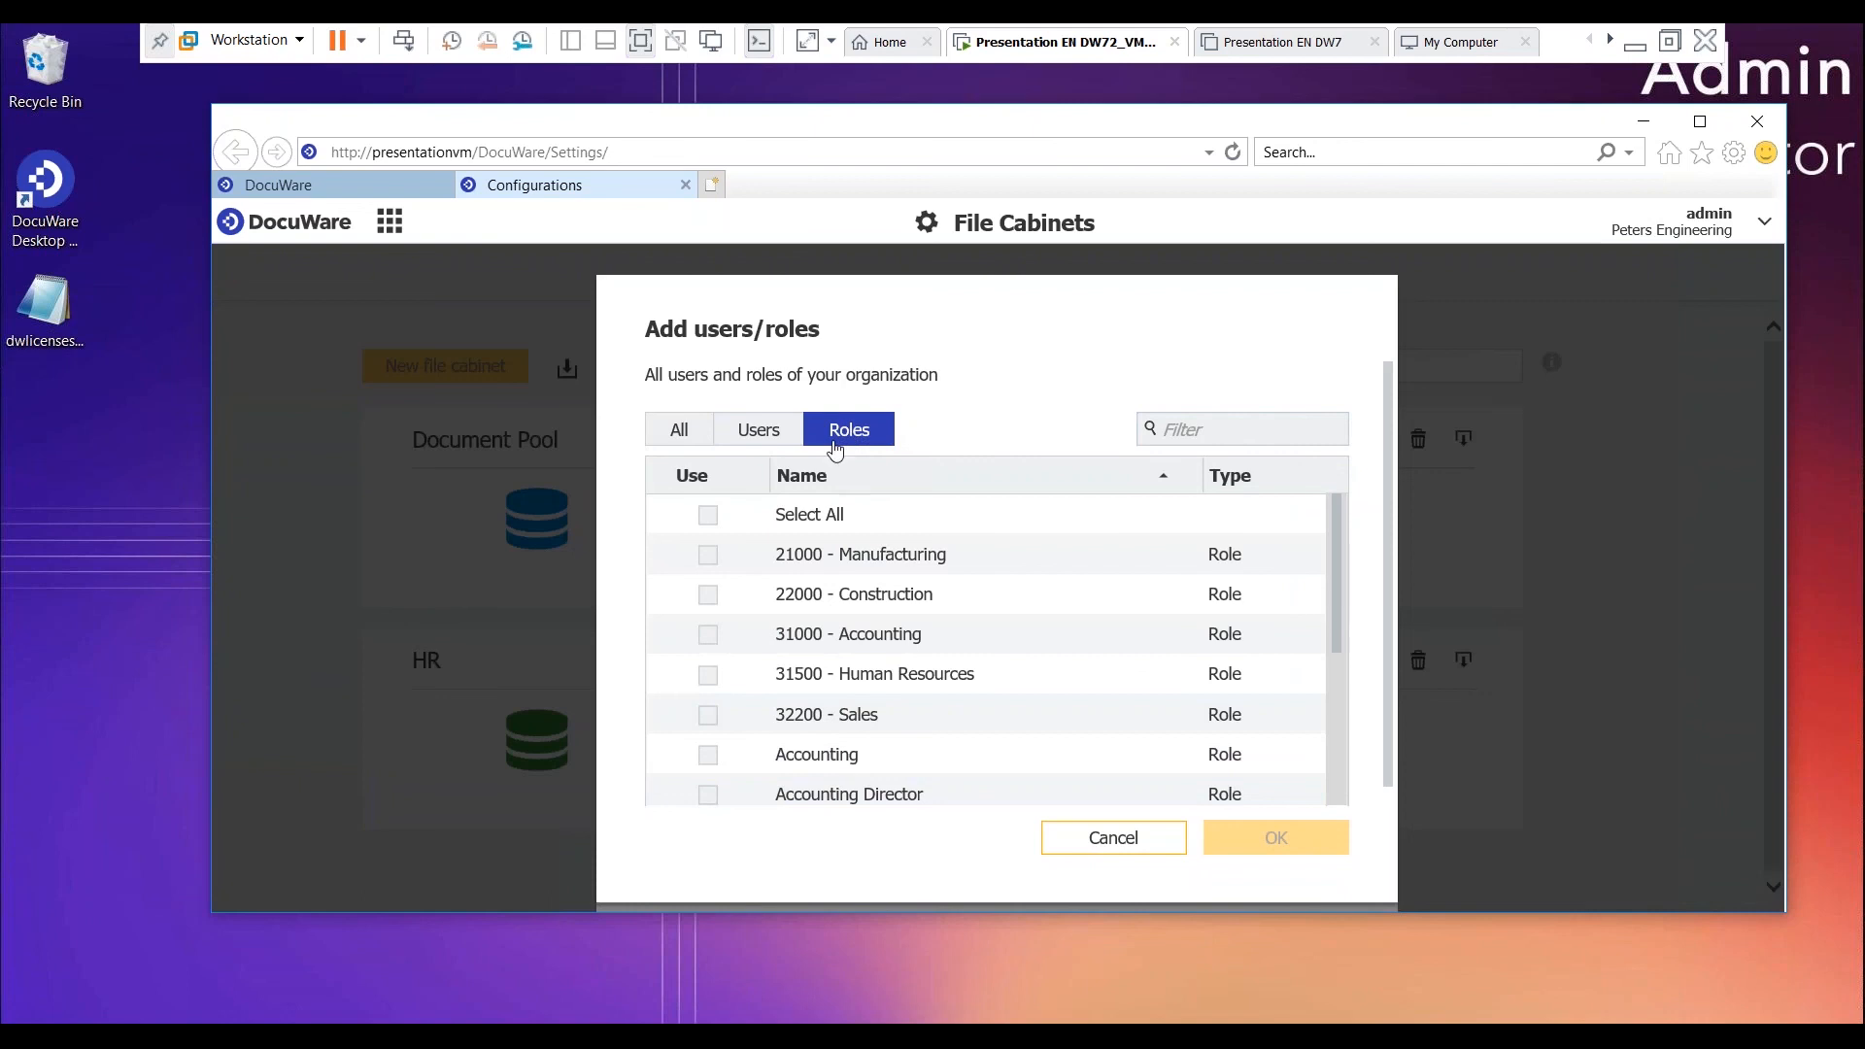
scroll(927, 728, "down", 4)
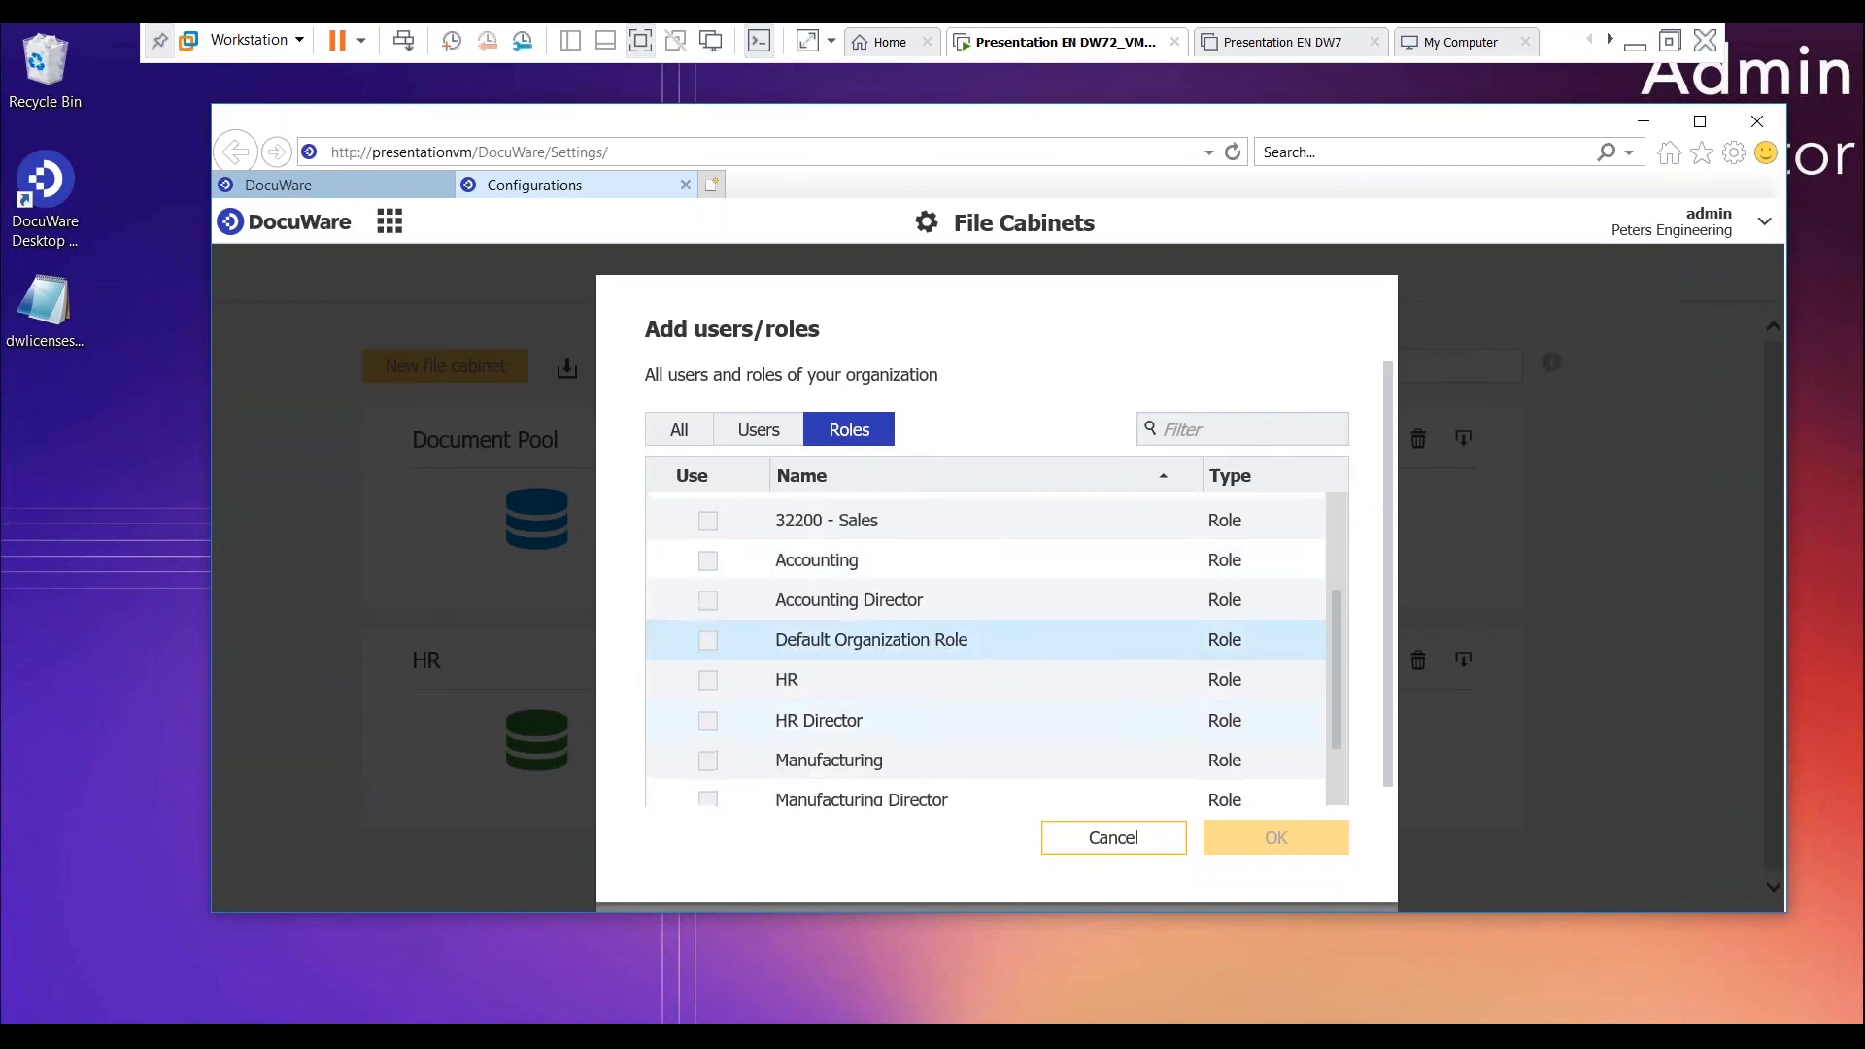
left_click(901, 696)
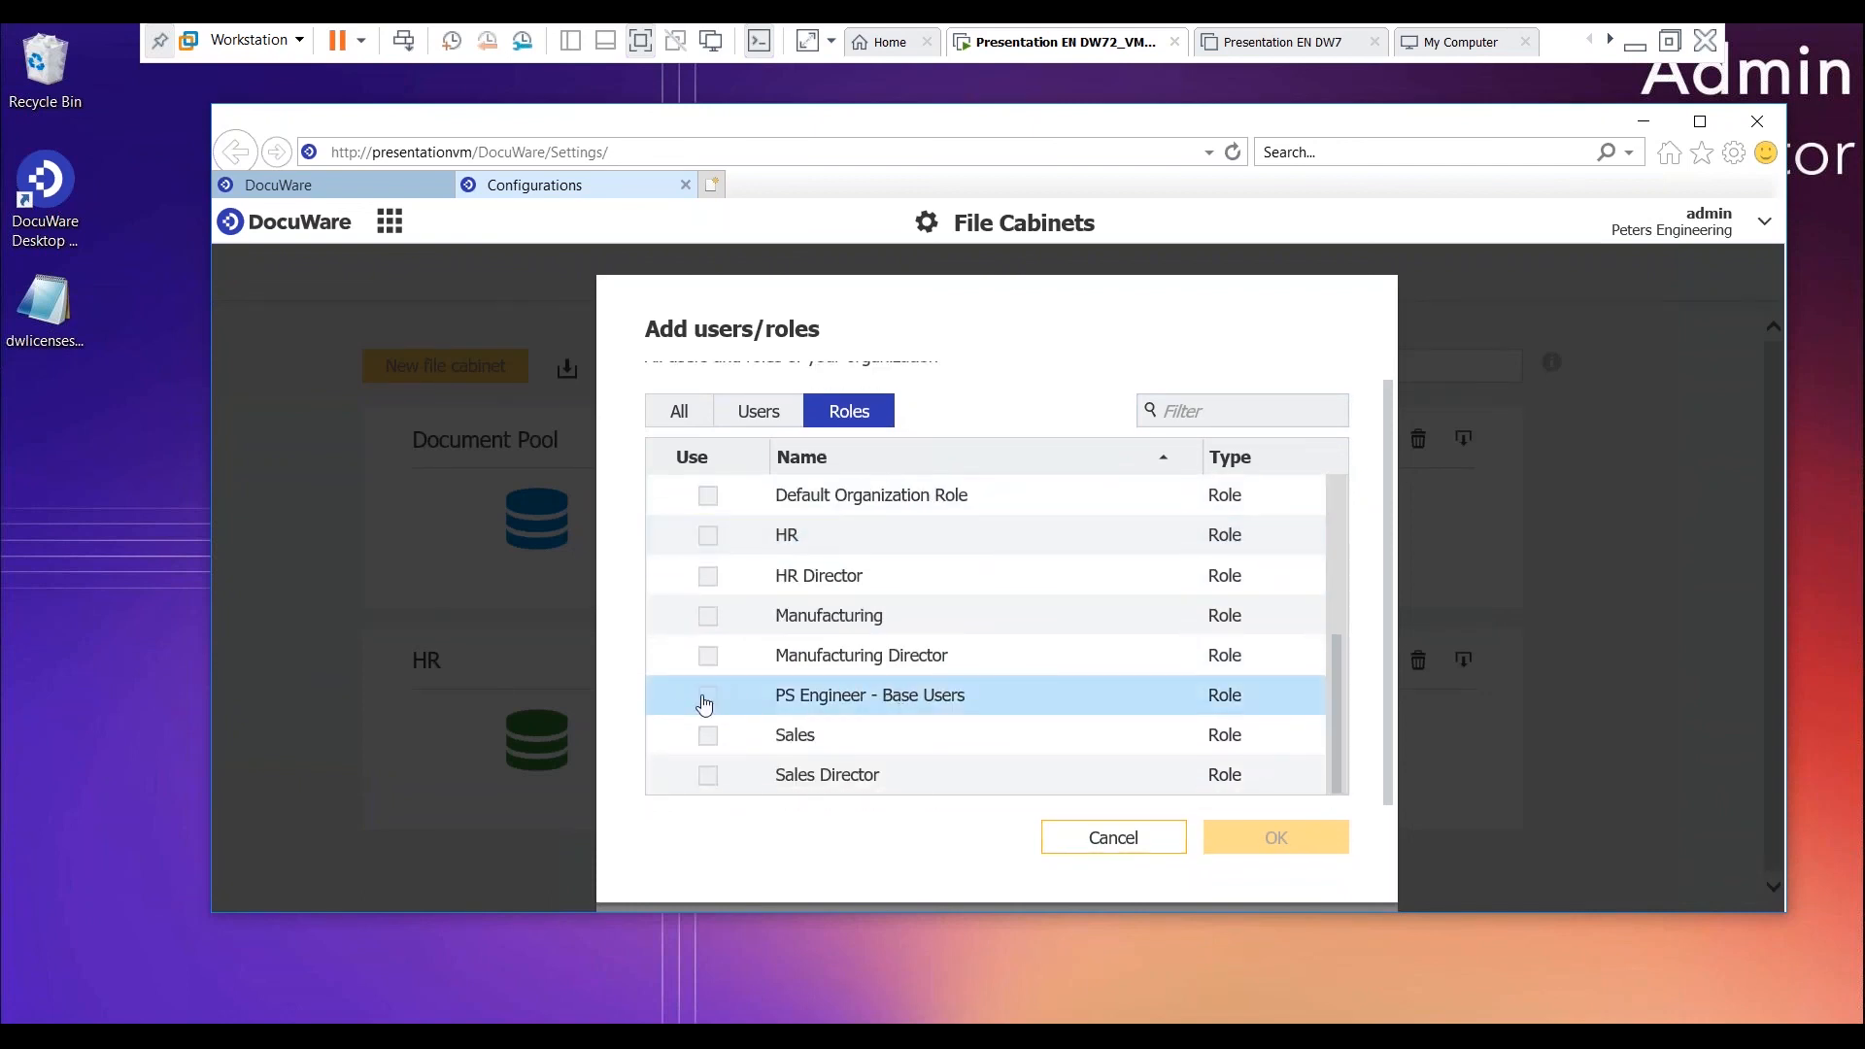
left_click(706, 698)
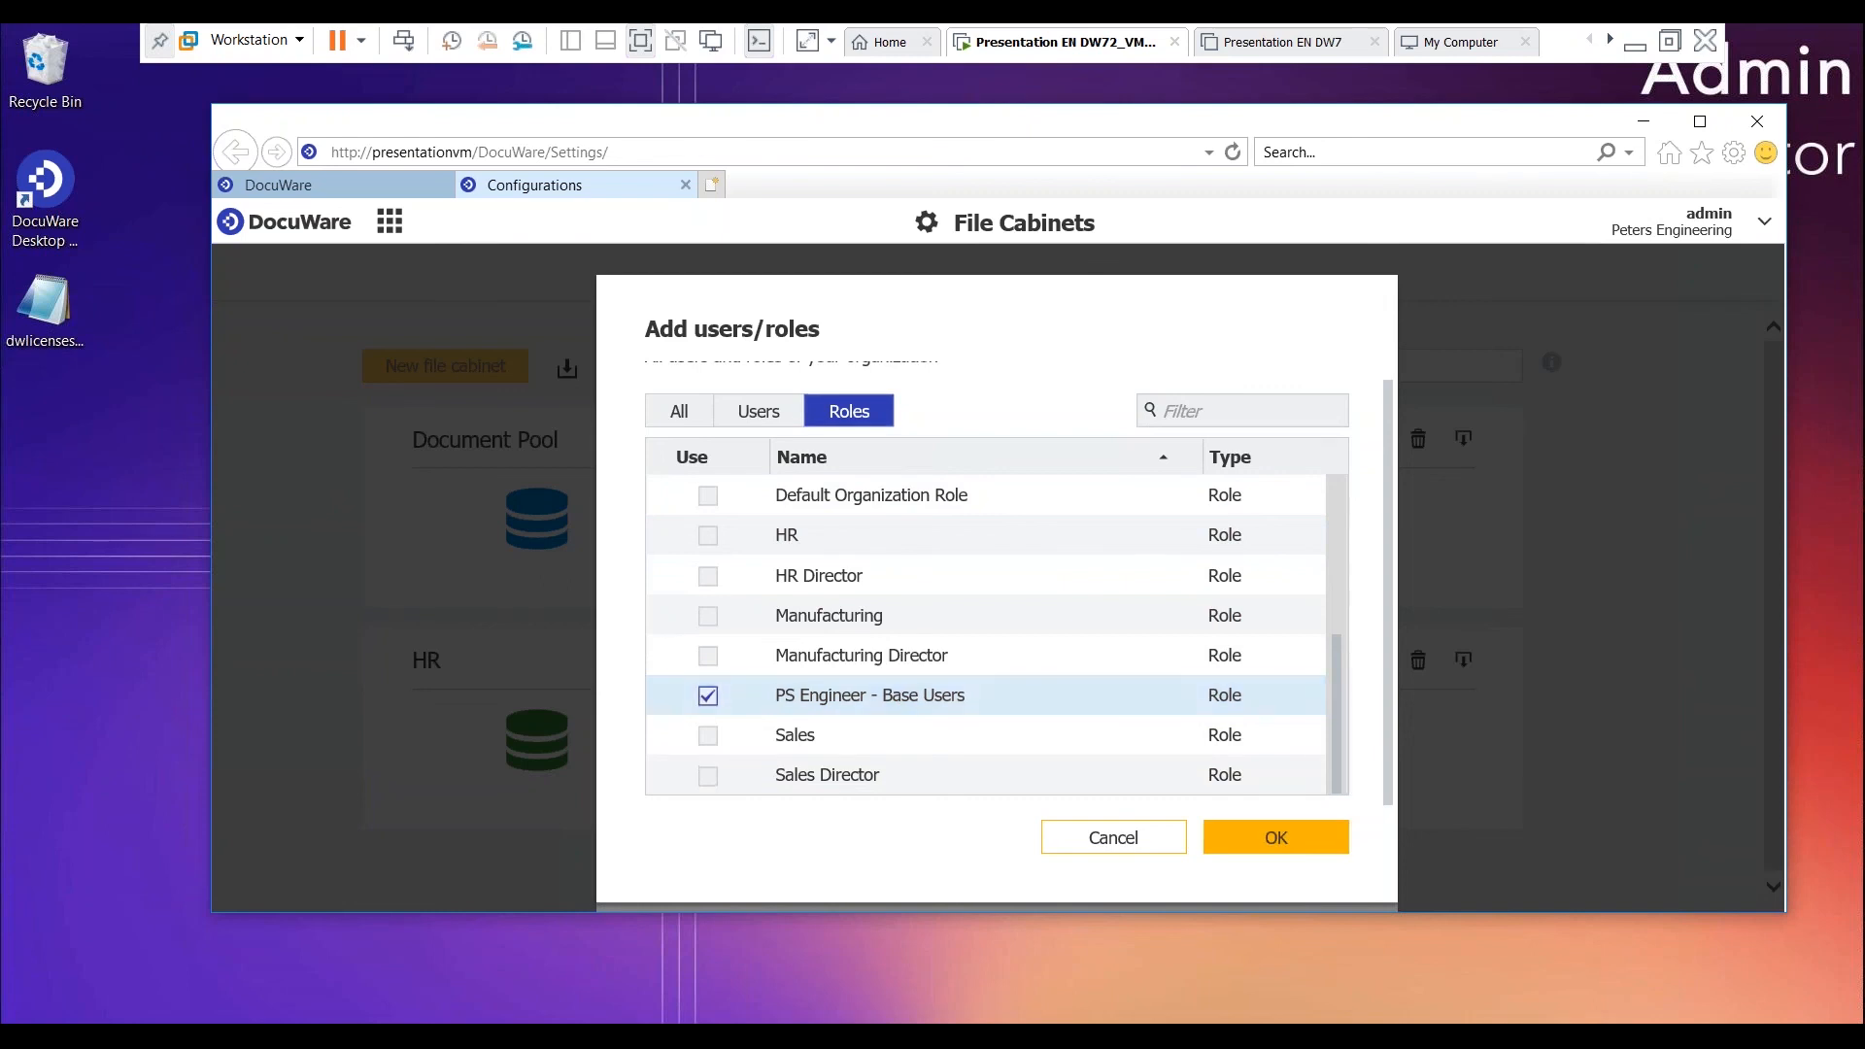
left_click(1291, 841)
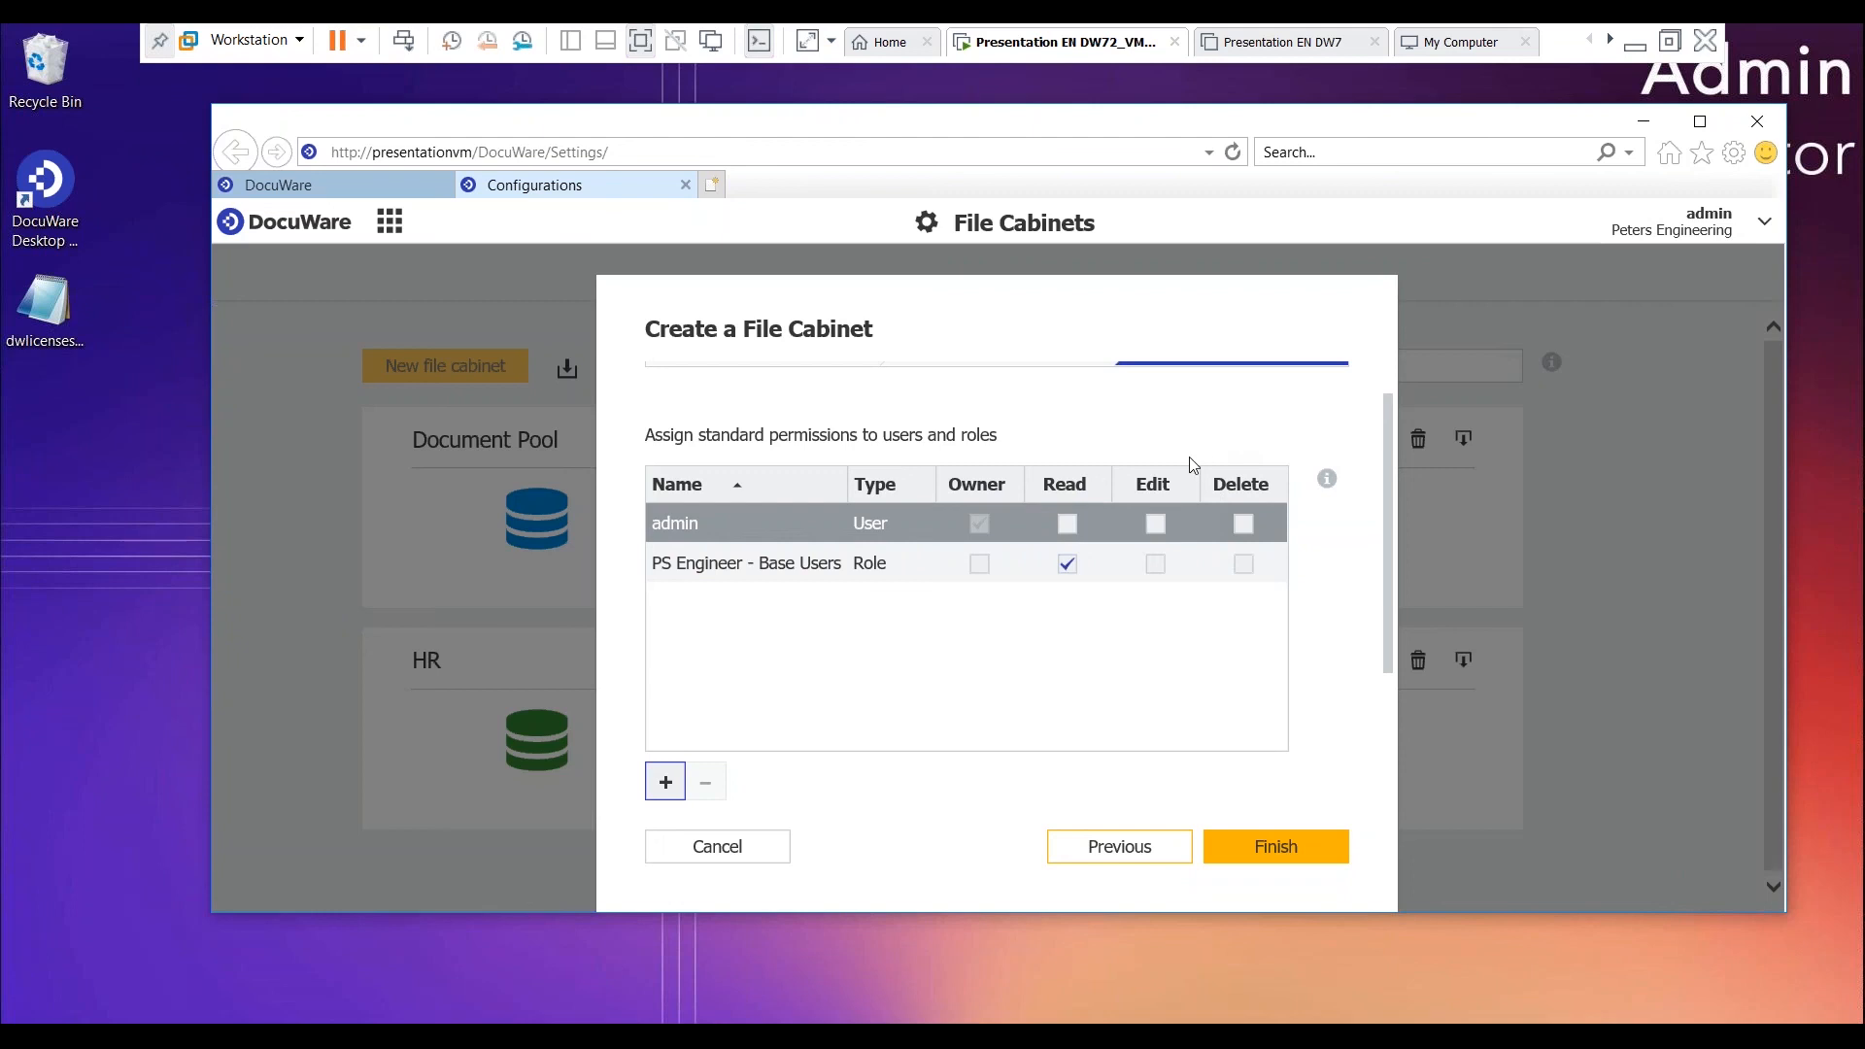
left_click(1154, 564)
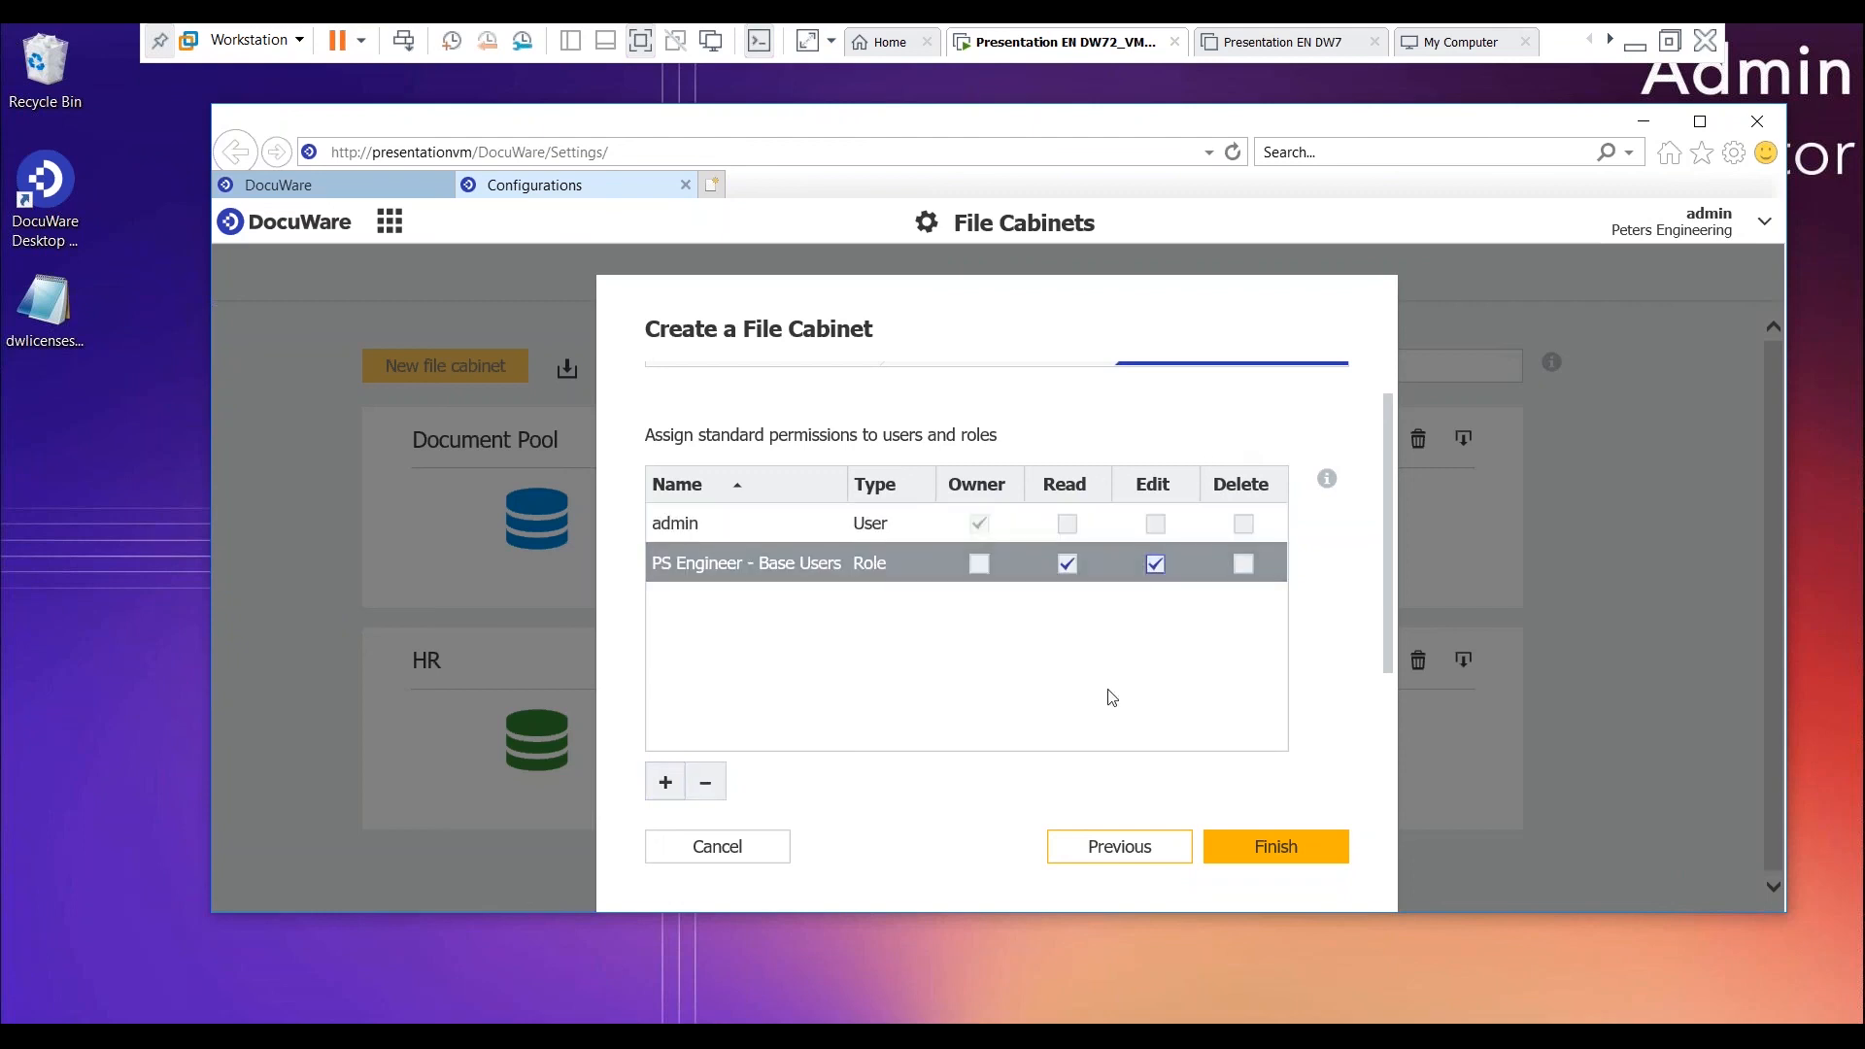
left_click(1296, 848)
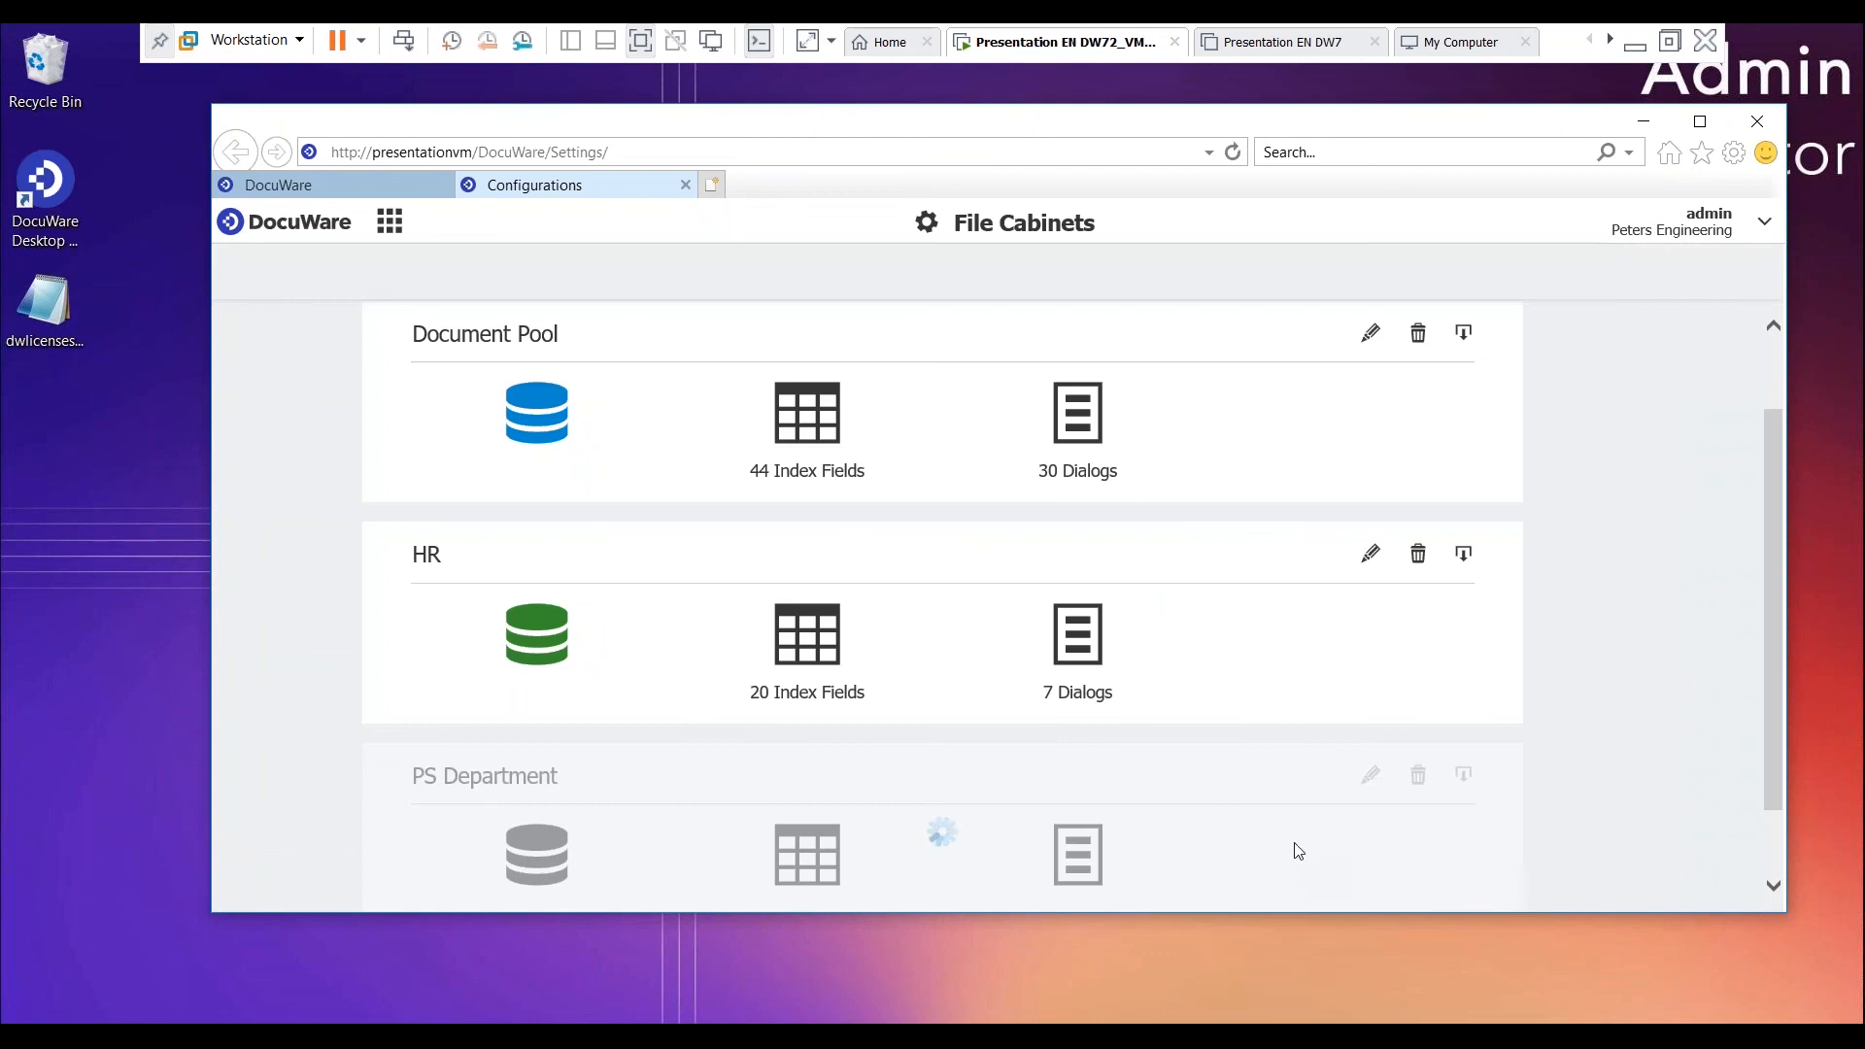